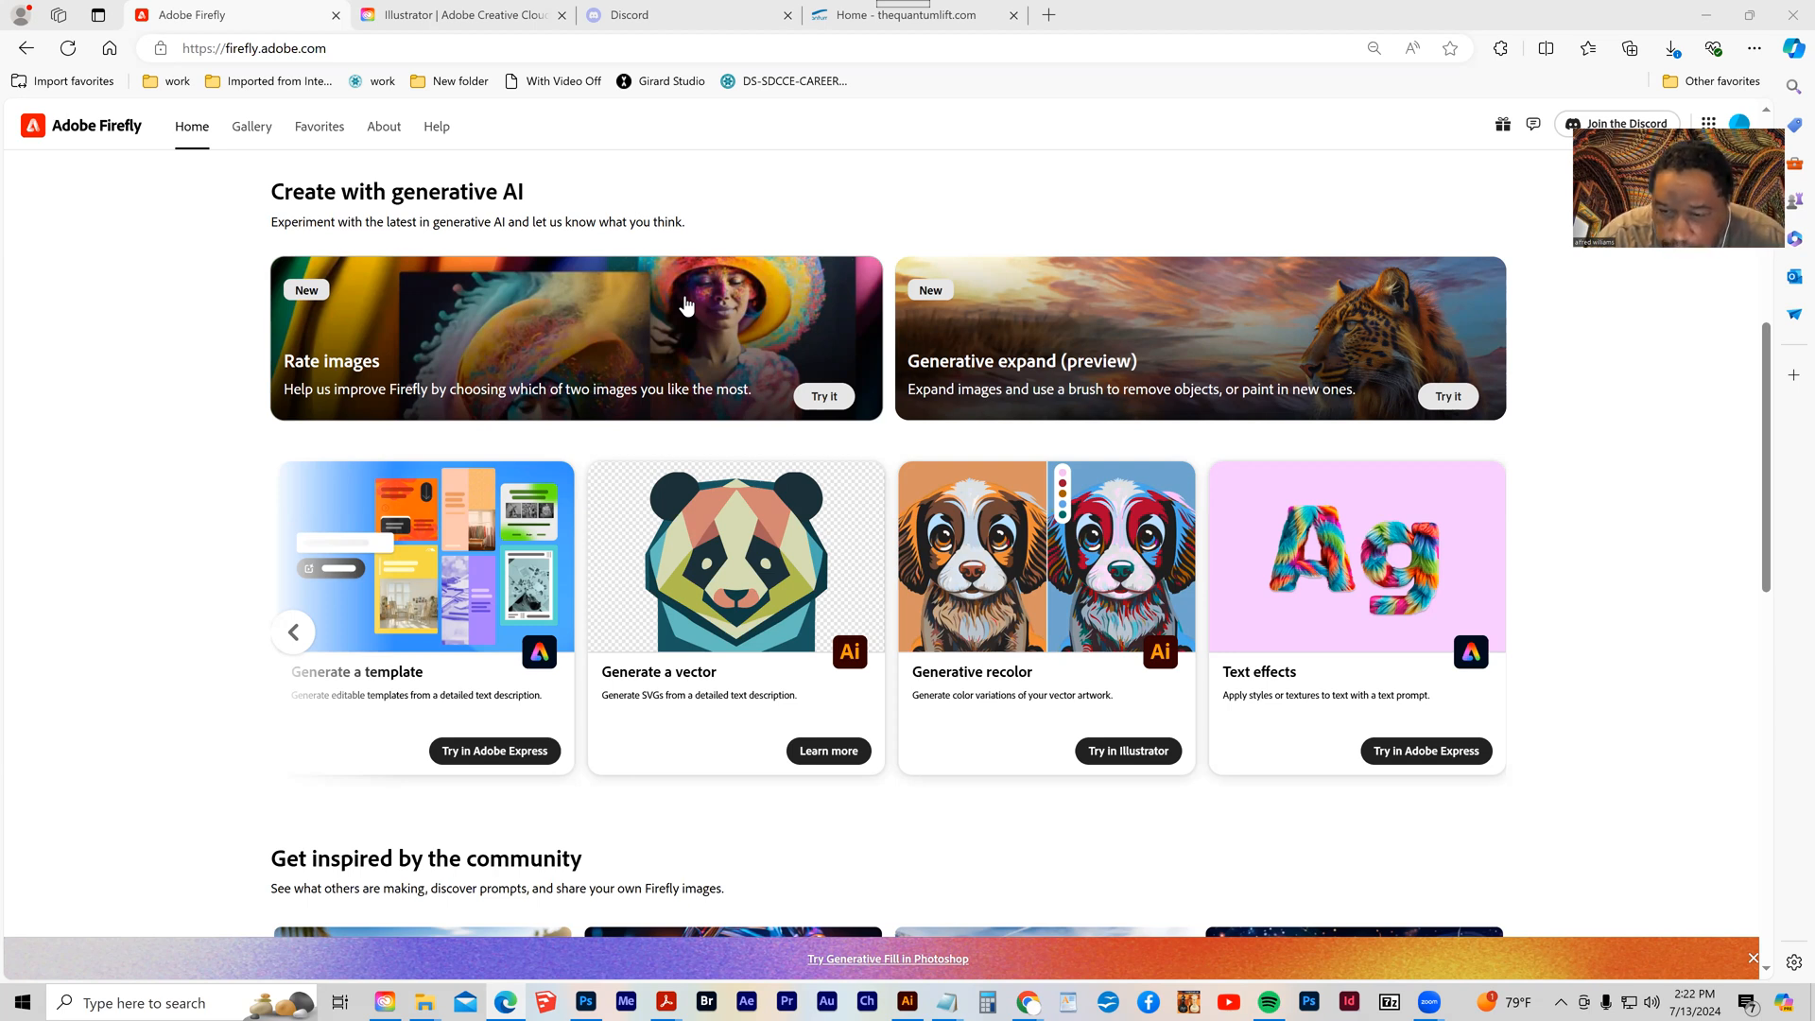
- Find the Text effects feature among the generative AI tools and open it in Adobe Express
left_click(293, 632)
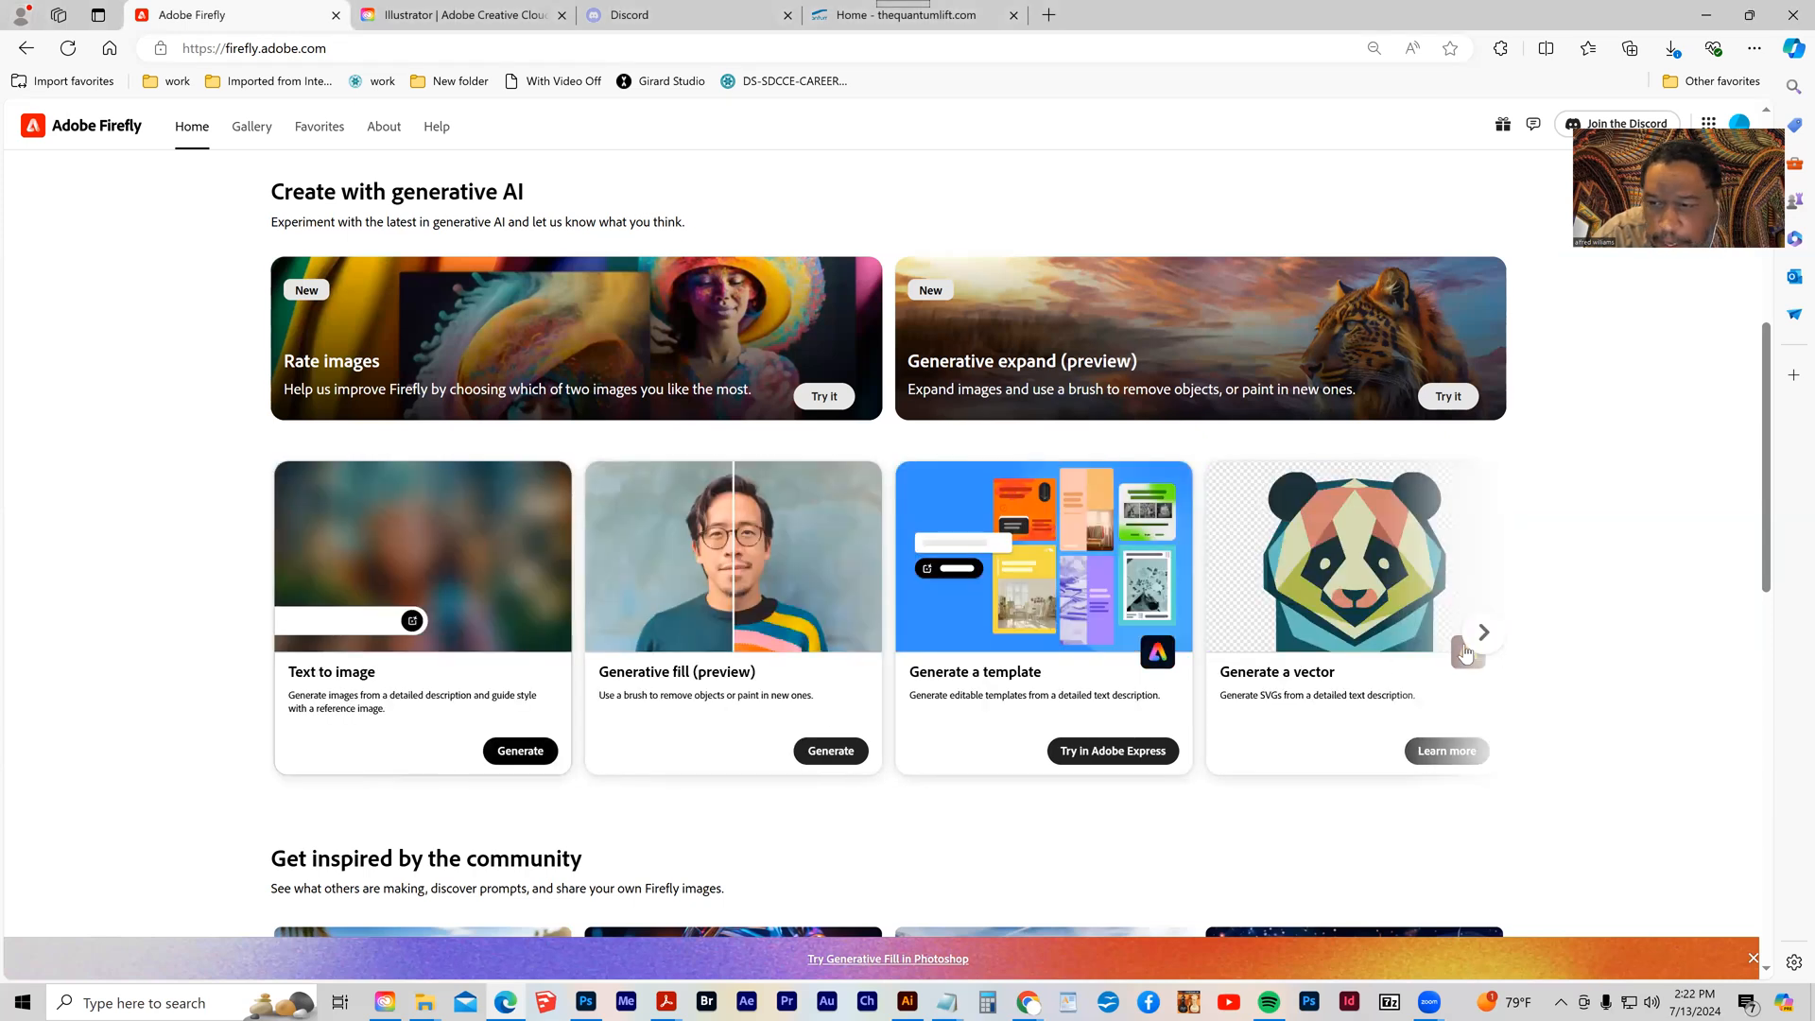
left_click(1483, 634)
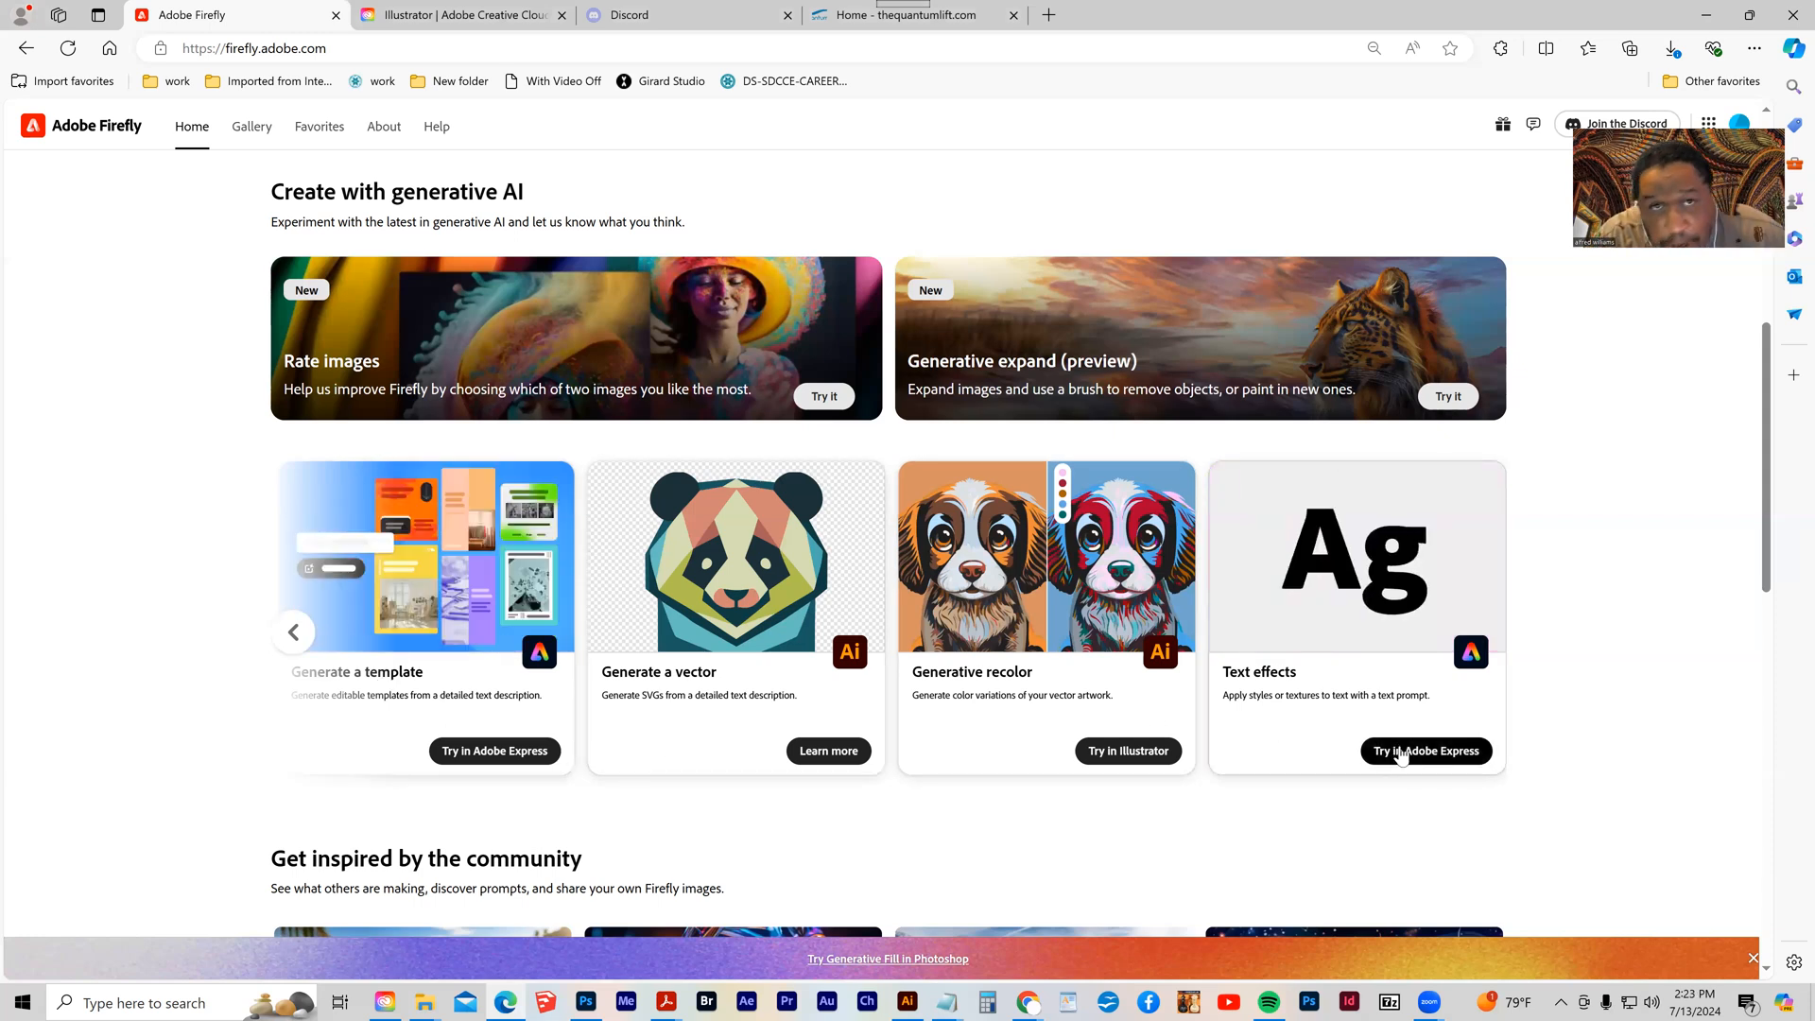
scroll(1390, 755, "down", 1)
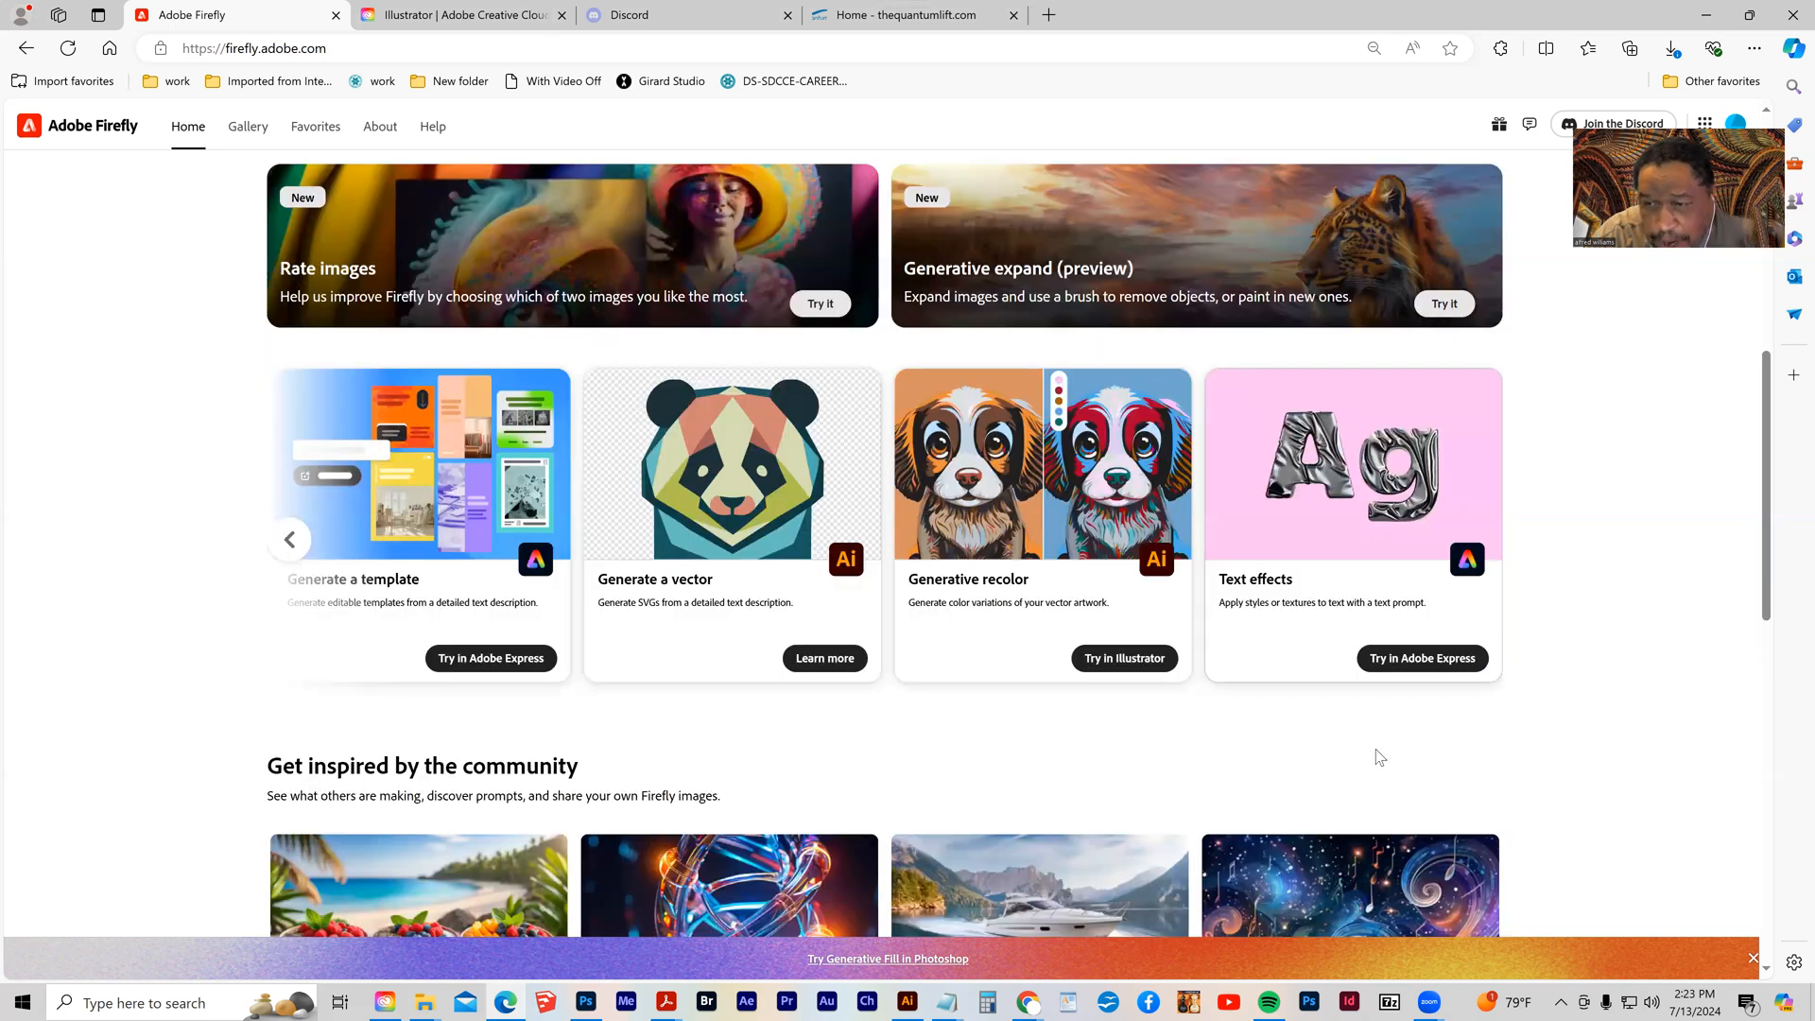
left_click(1340, 663)
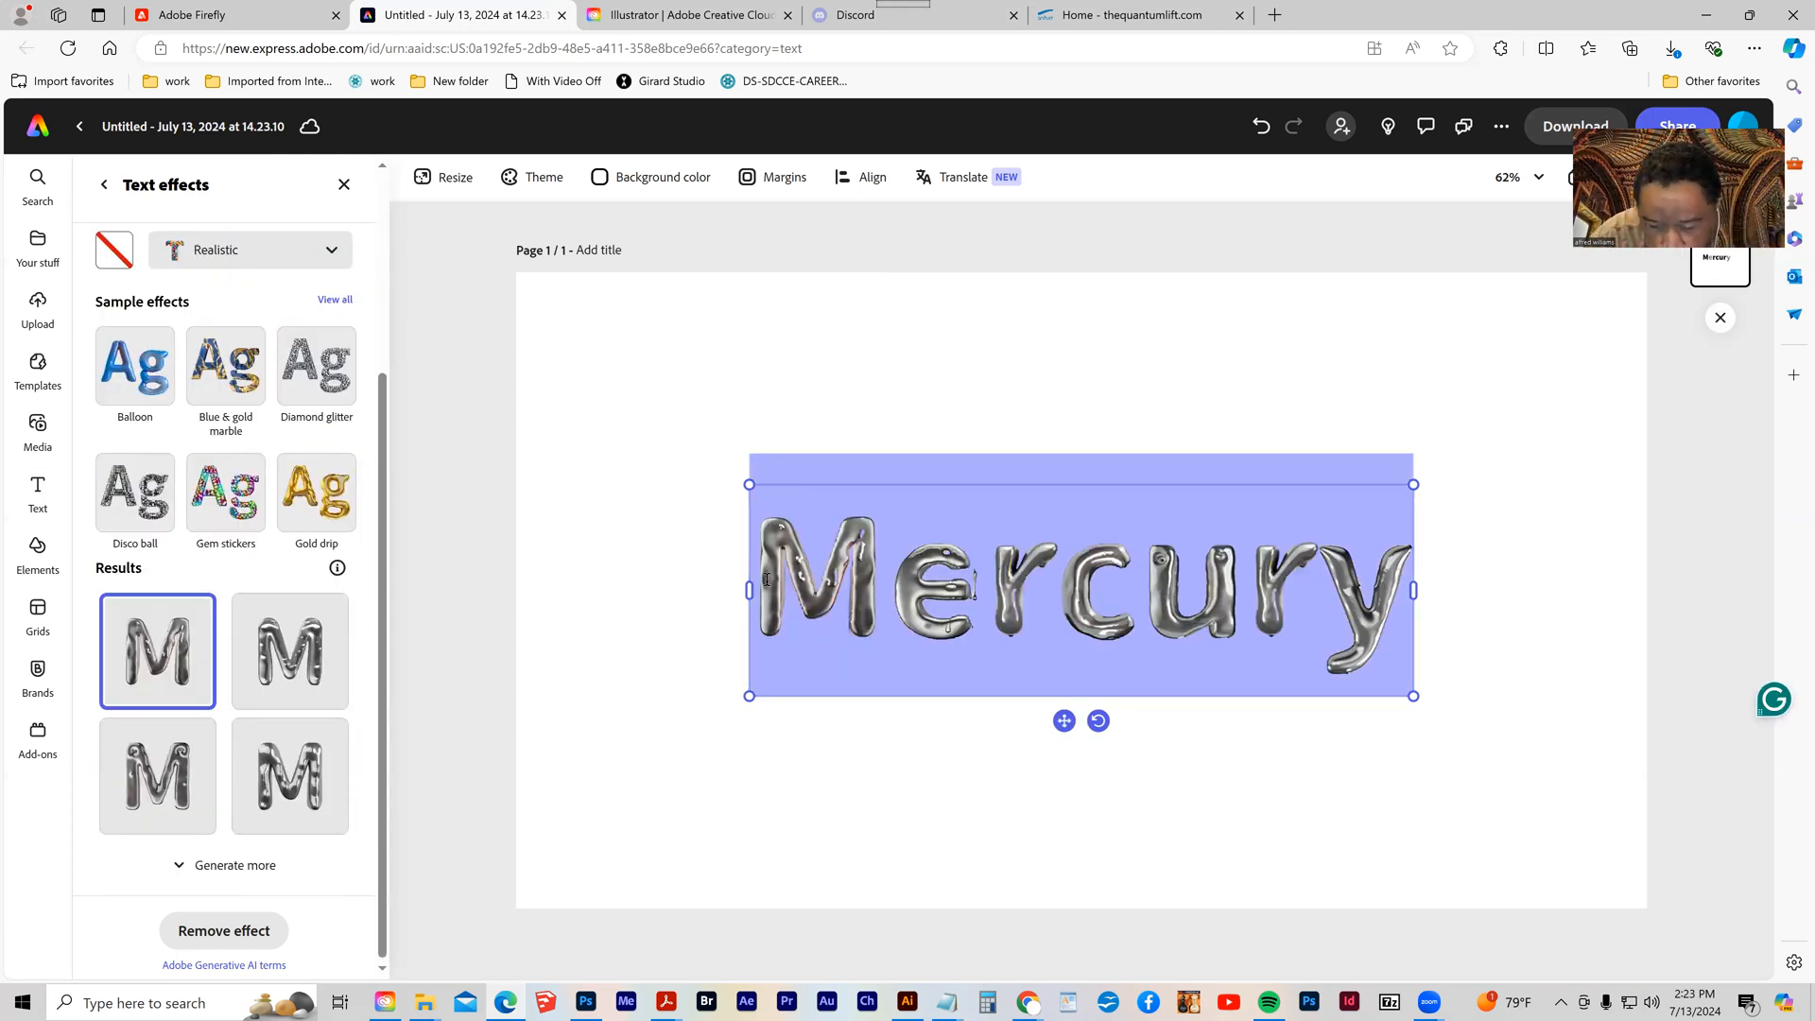
- Replace the sample word on the page with "Pirates"
type("Pirat")
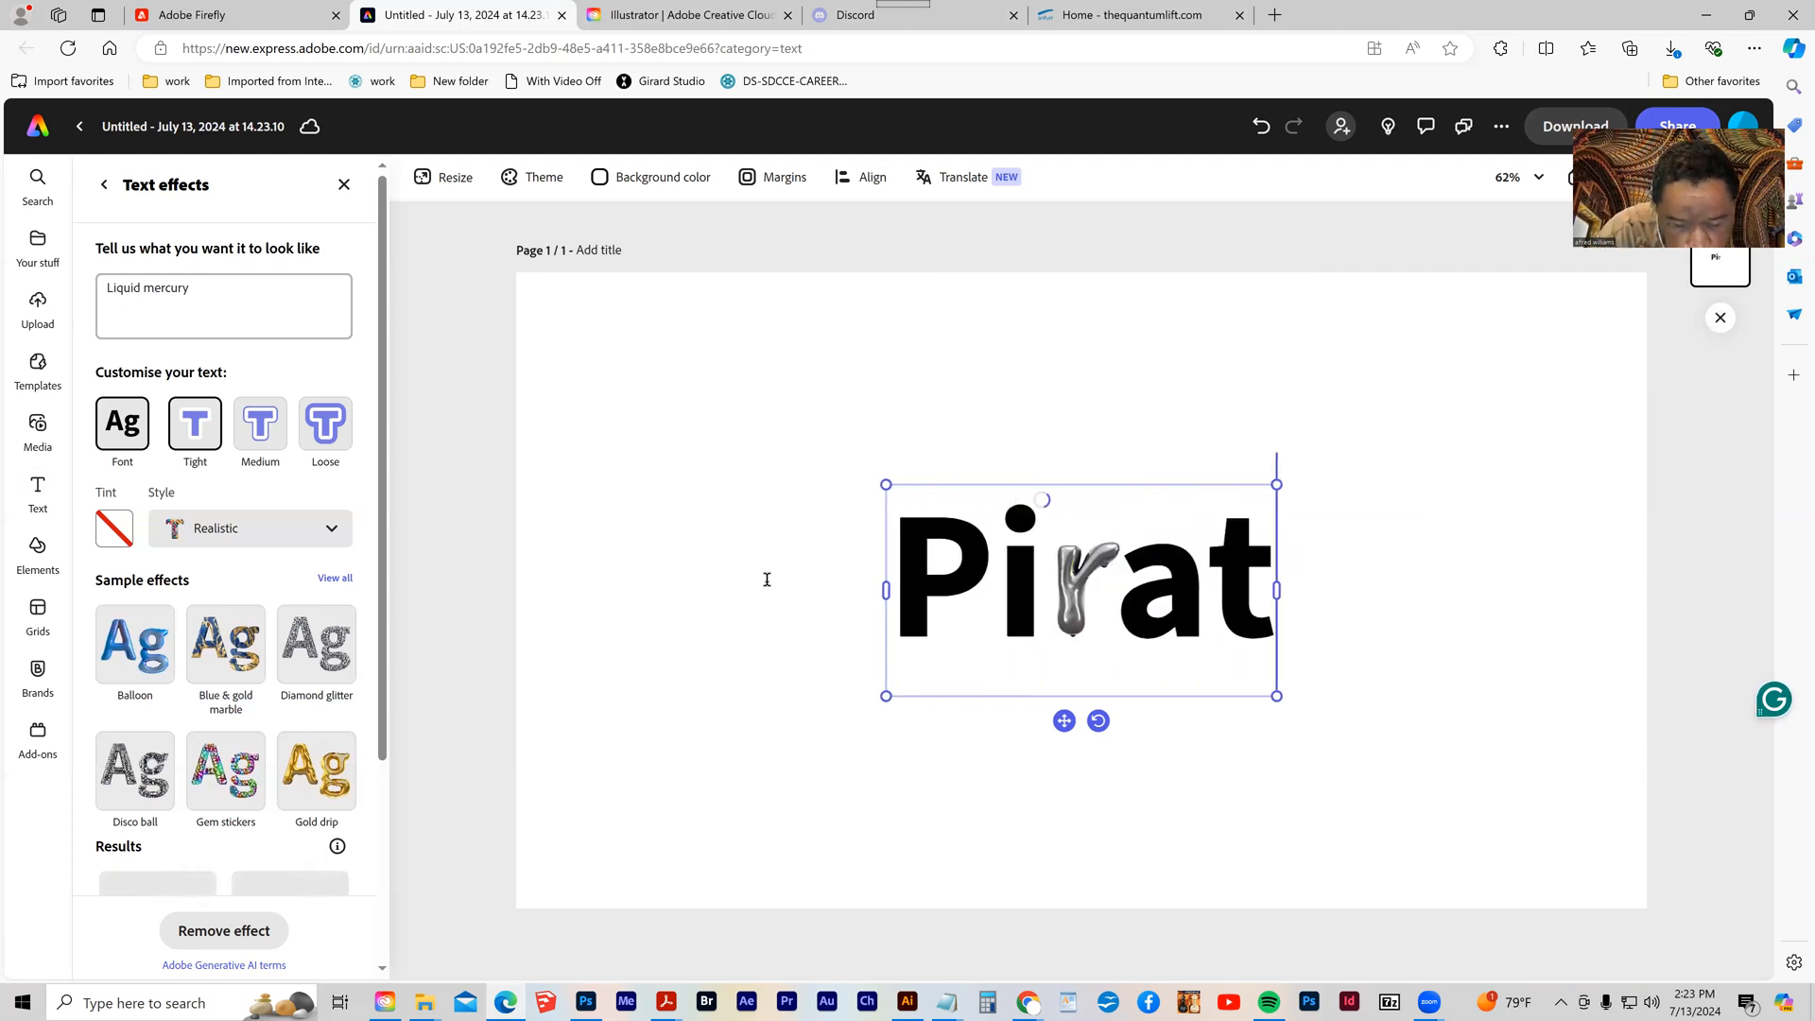
type("es")
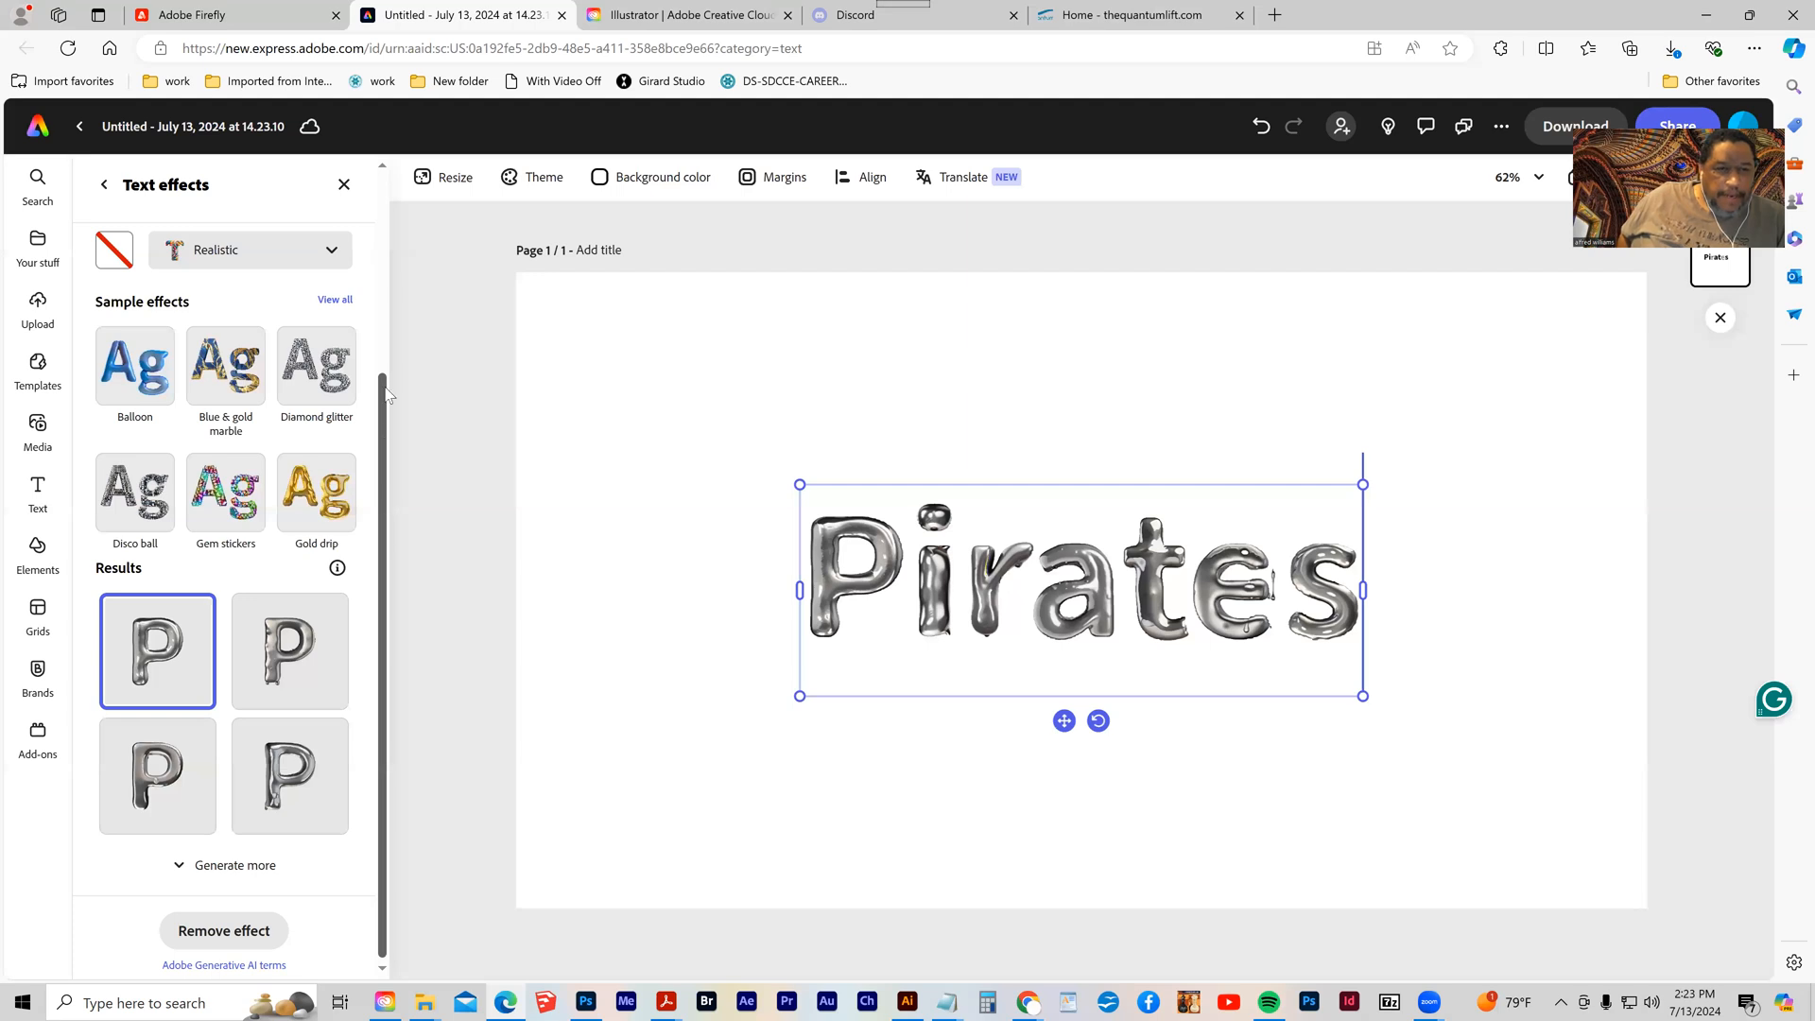
- Replace the effect description with "skulls and crossbones" and generate the text effect
scroll(385, 344, "up", 3)
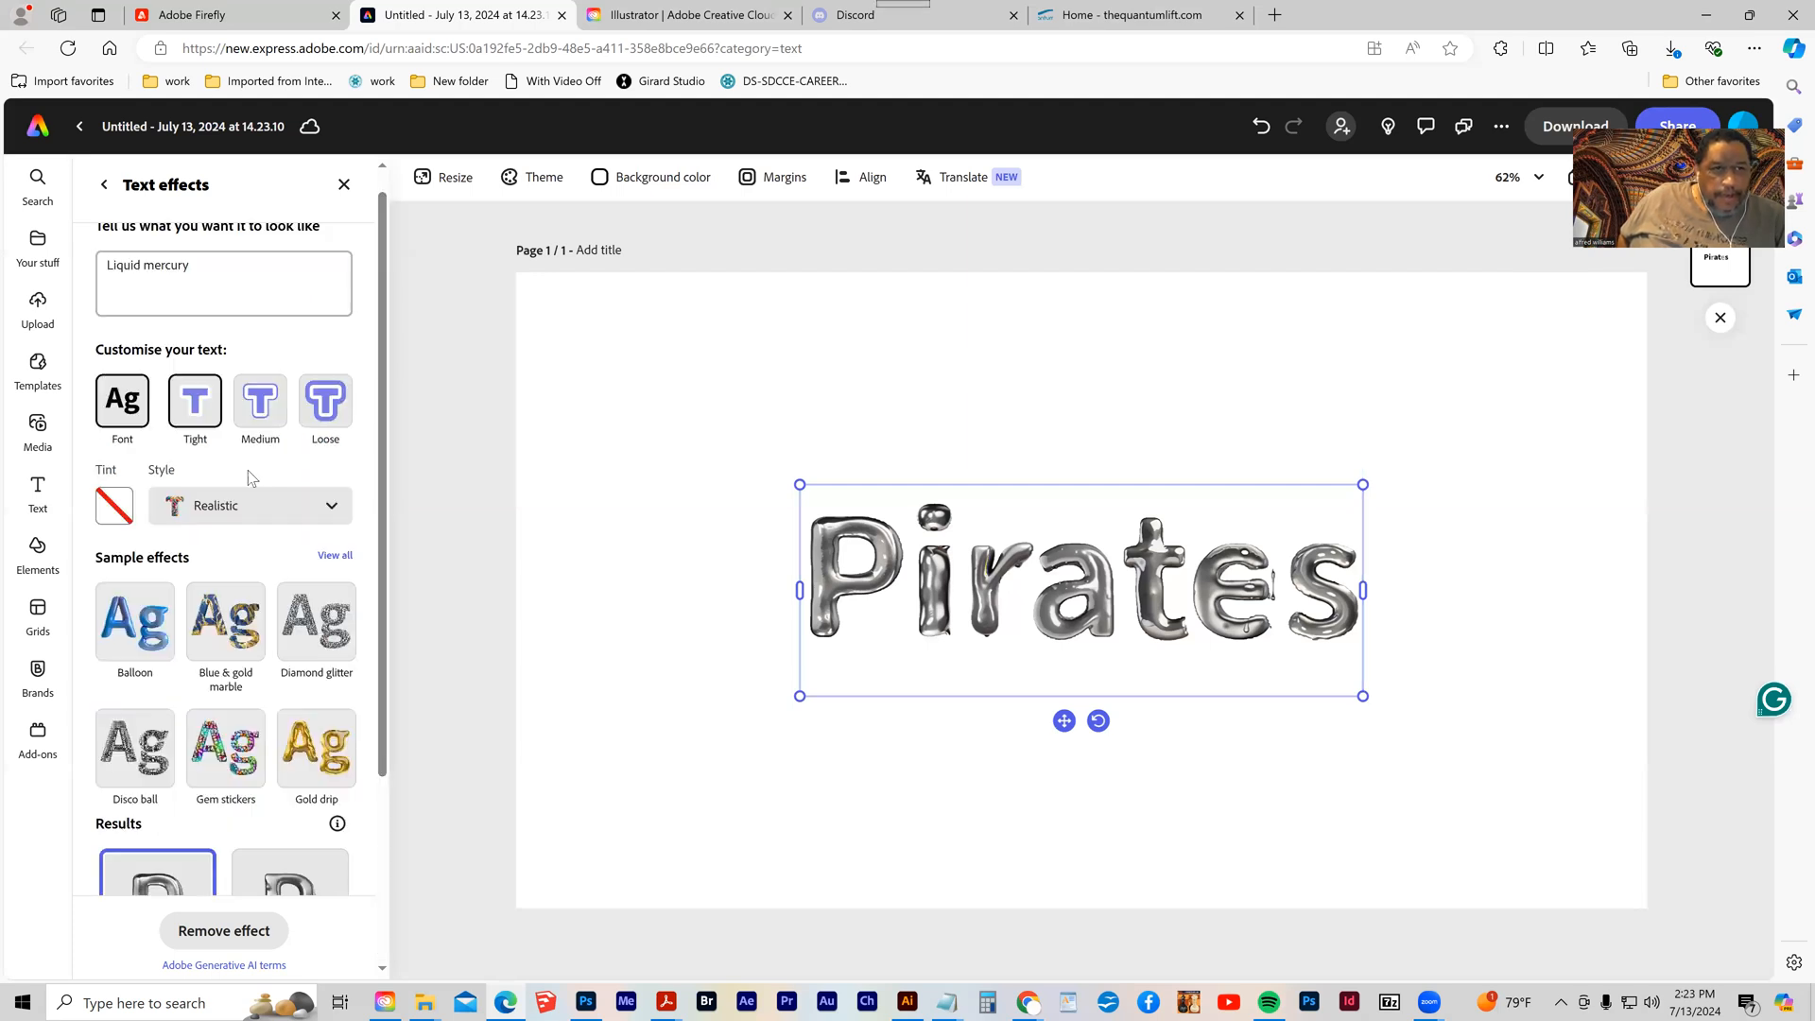
scroll(274, 320, "up", 1)
left_click(127, 294)
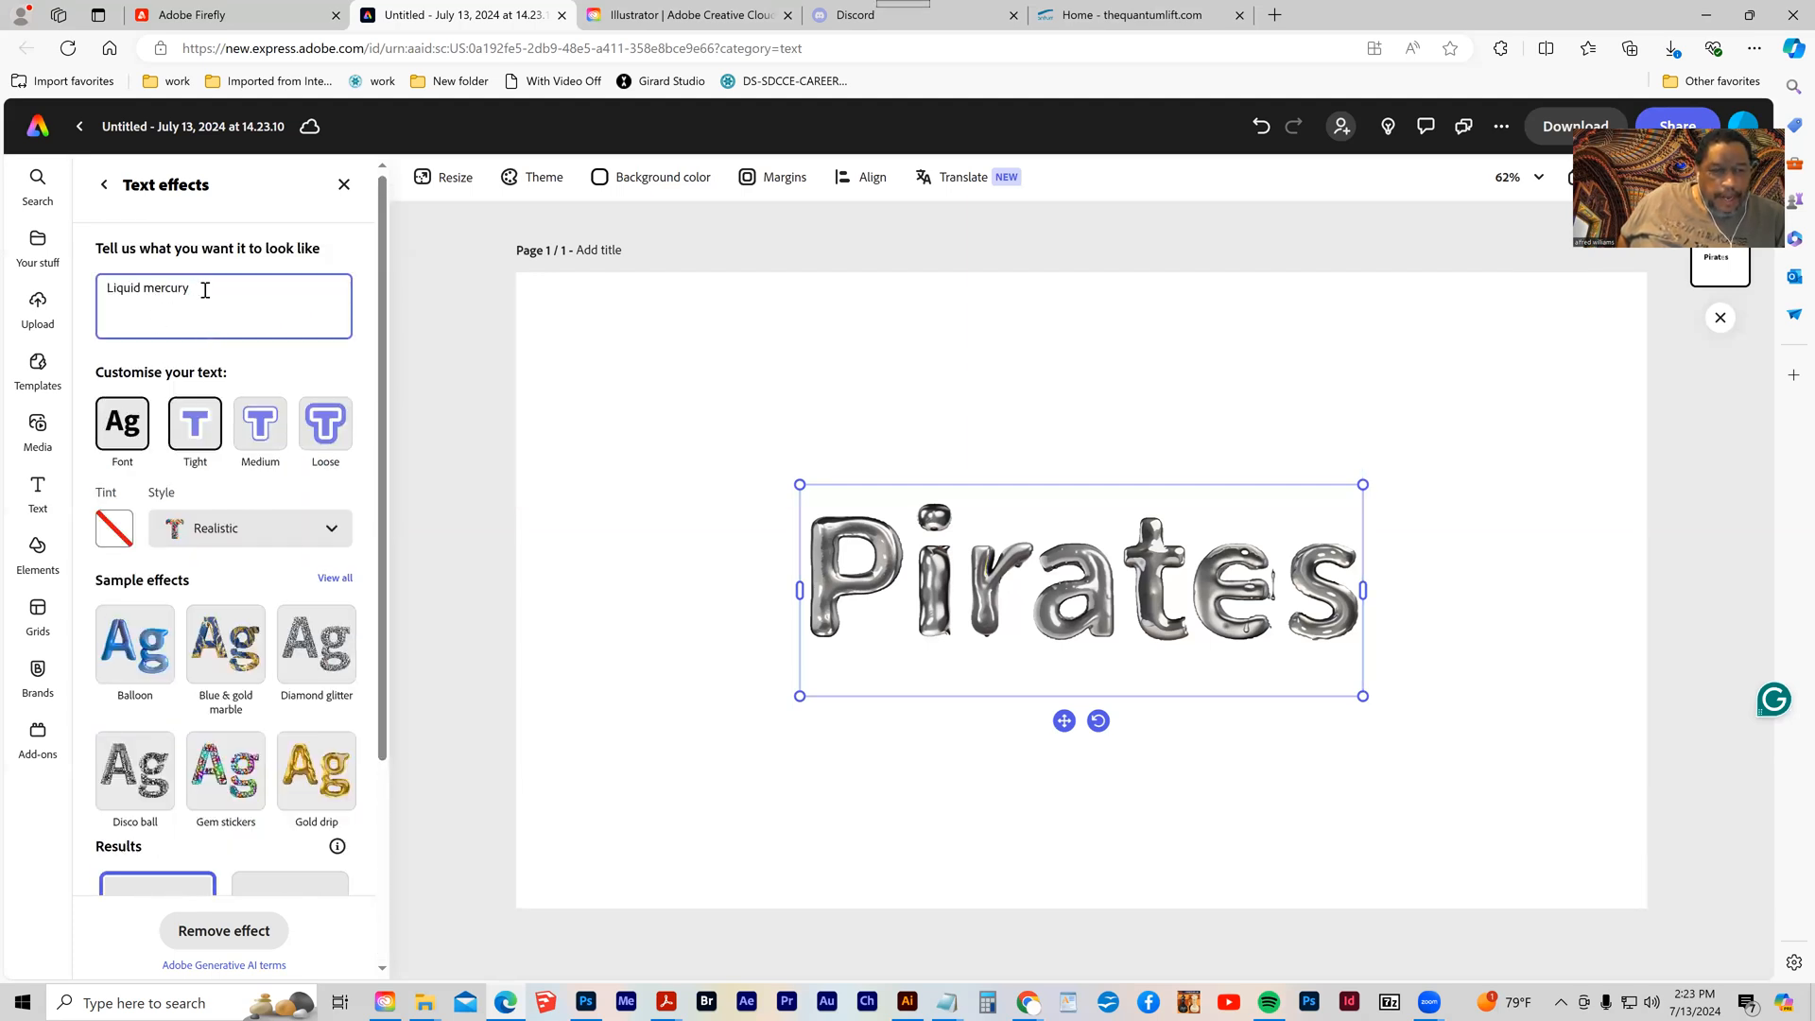
left_click_drag(141, 285, 101, 287)
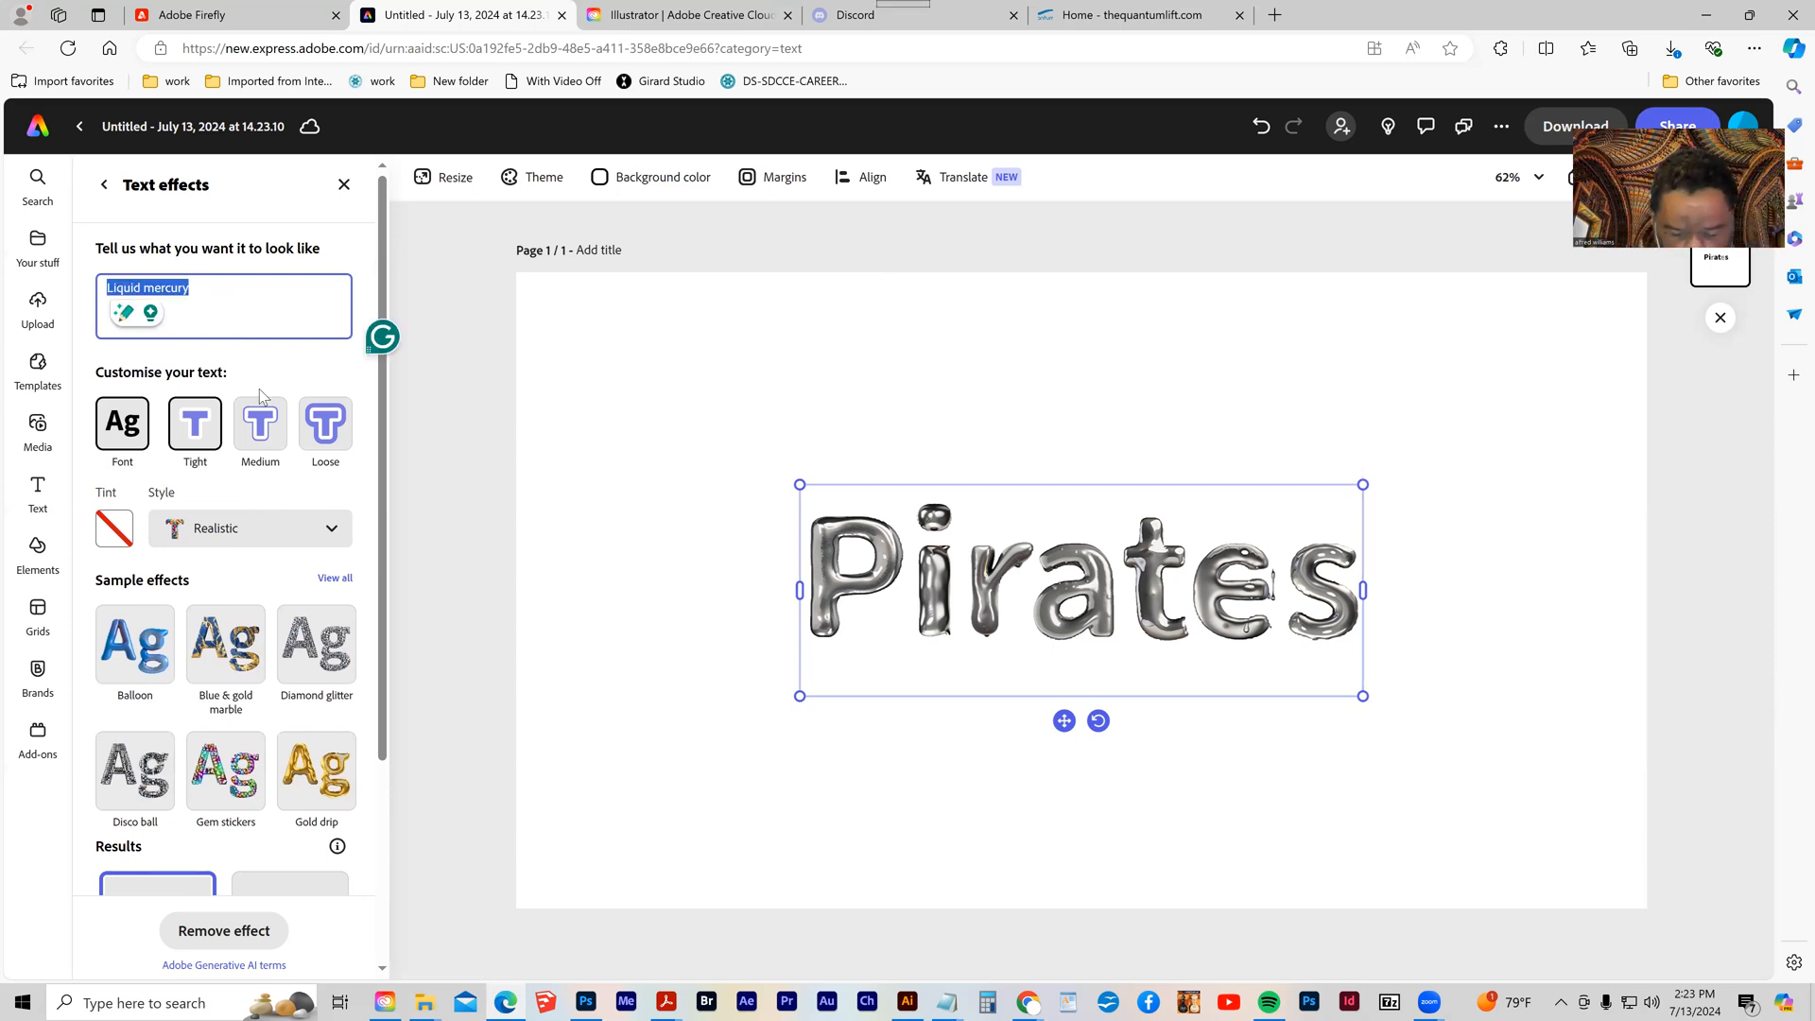
type("sku")
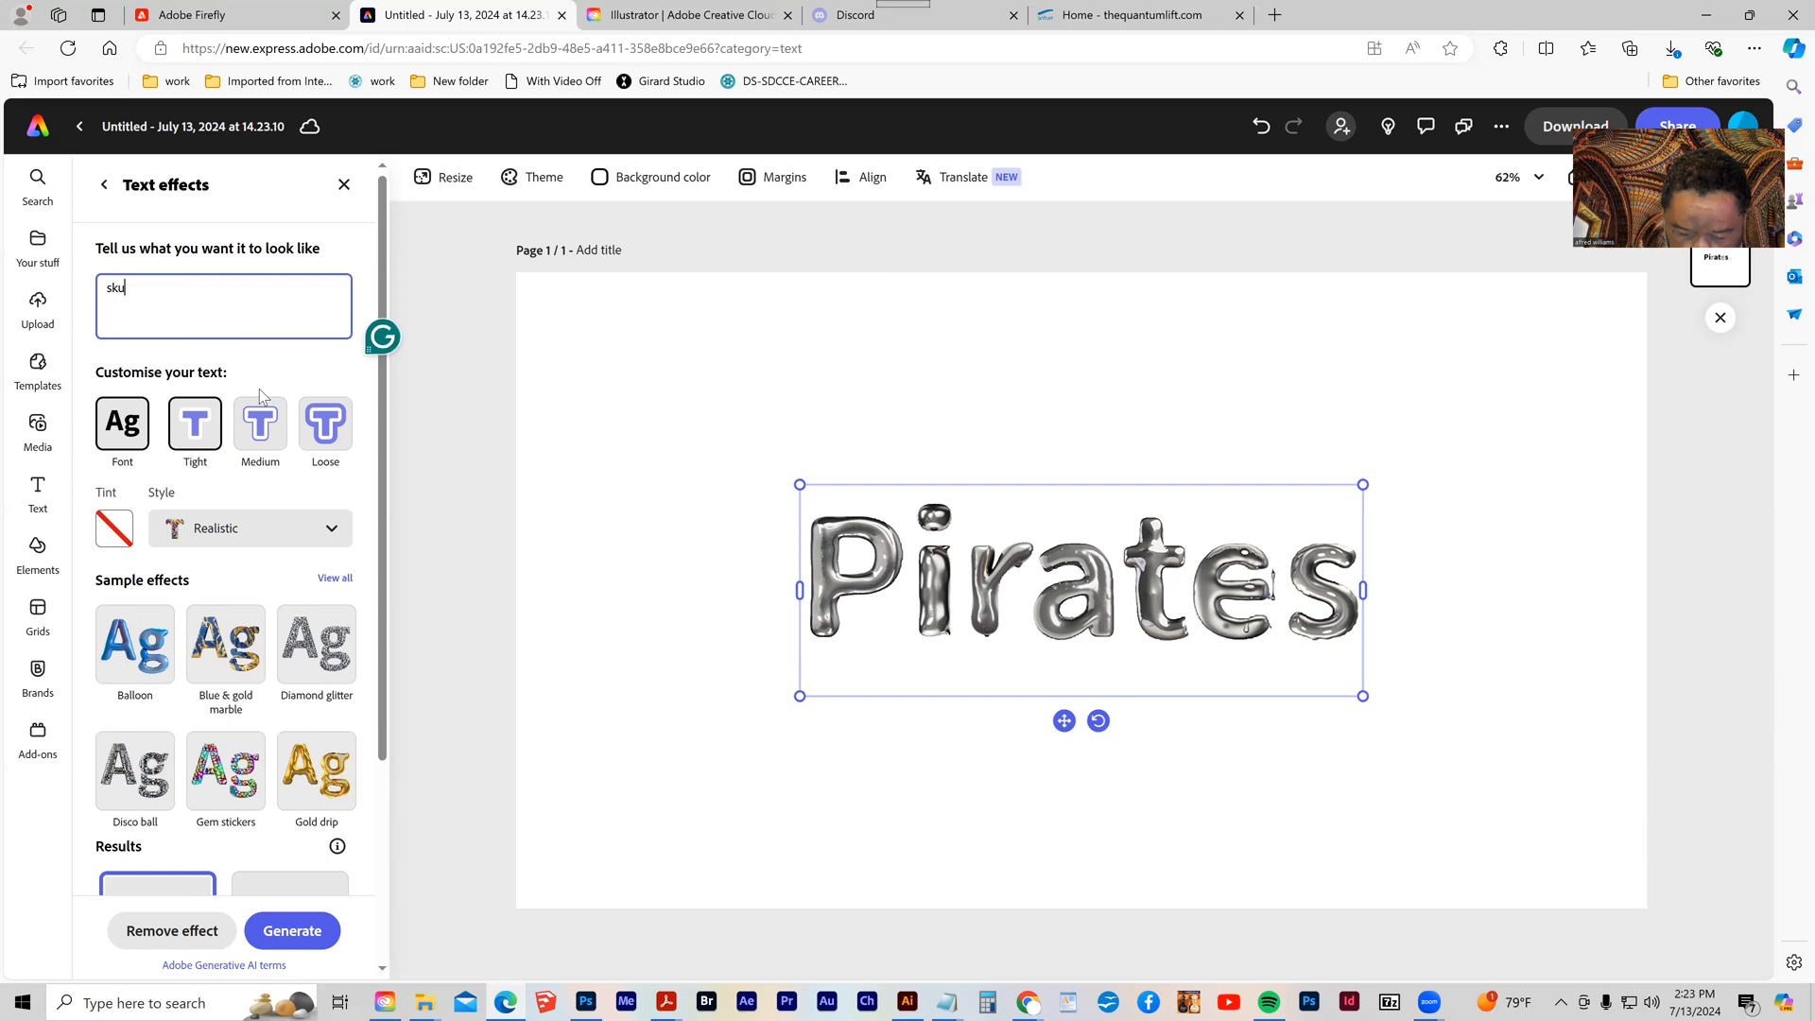
type("lls and c")
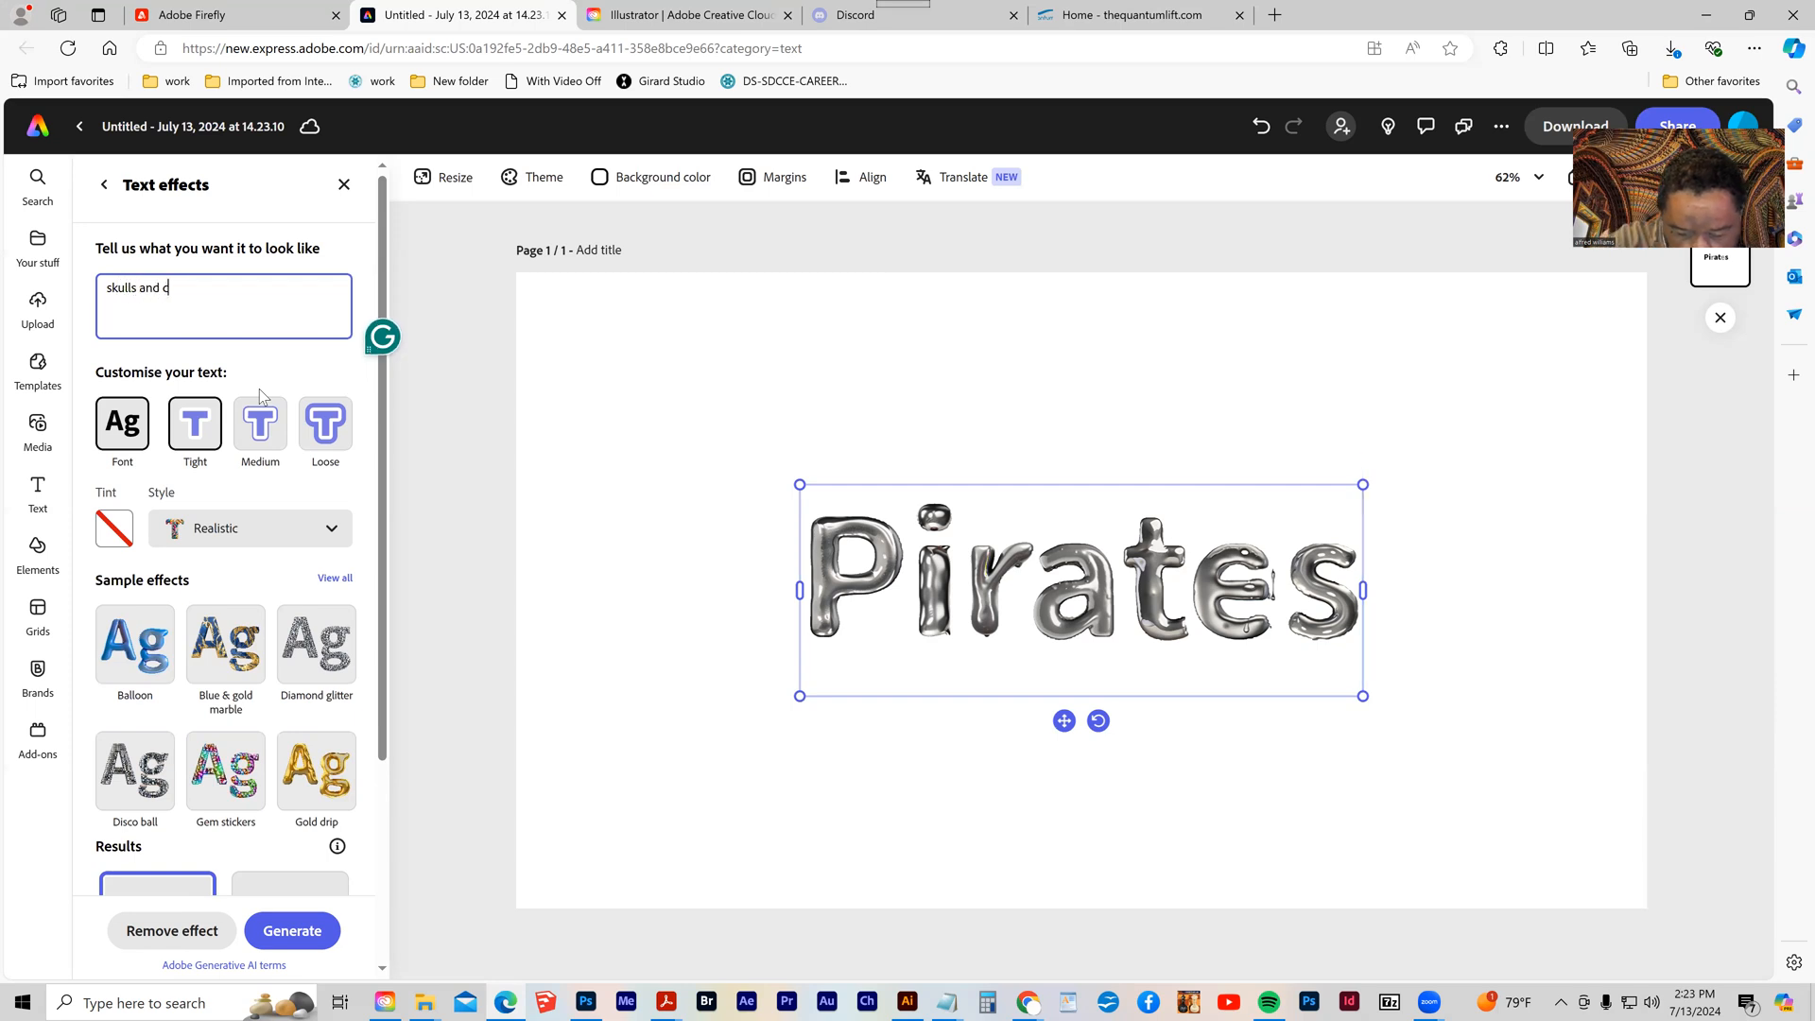
type("rossbones")
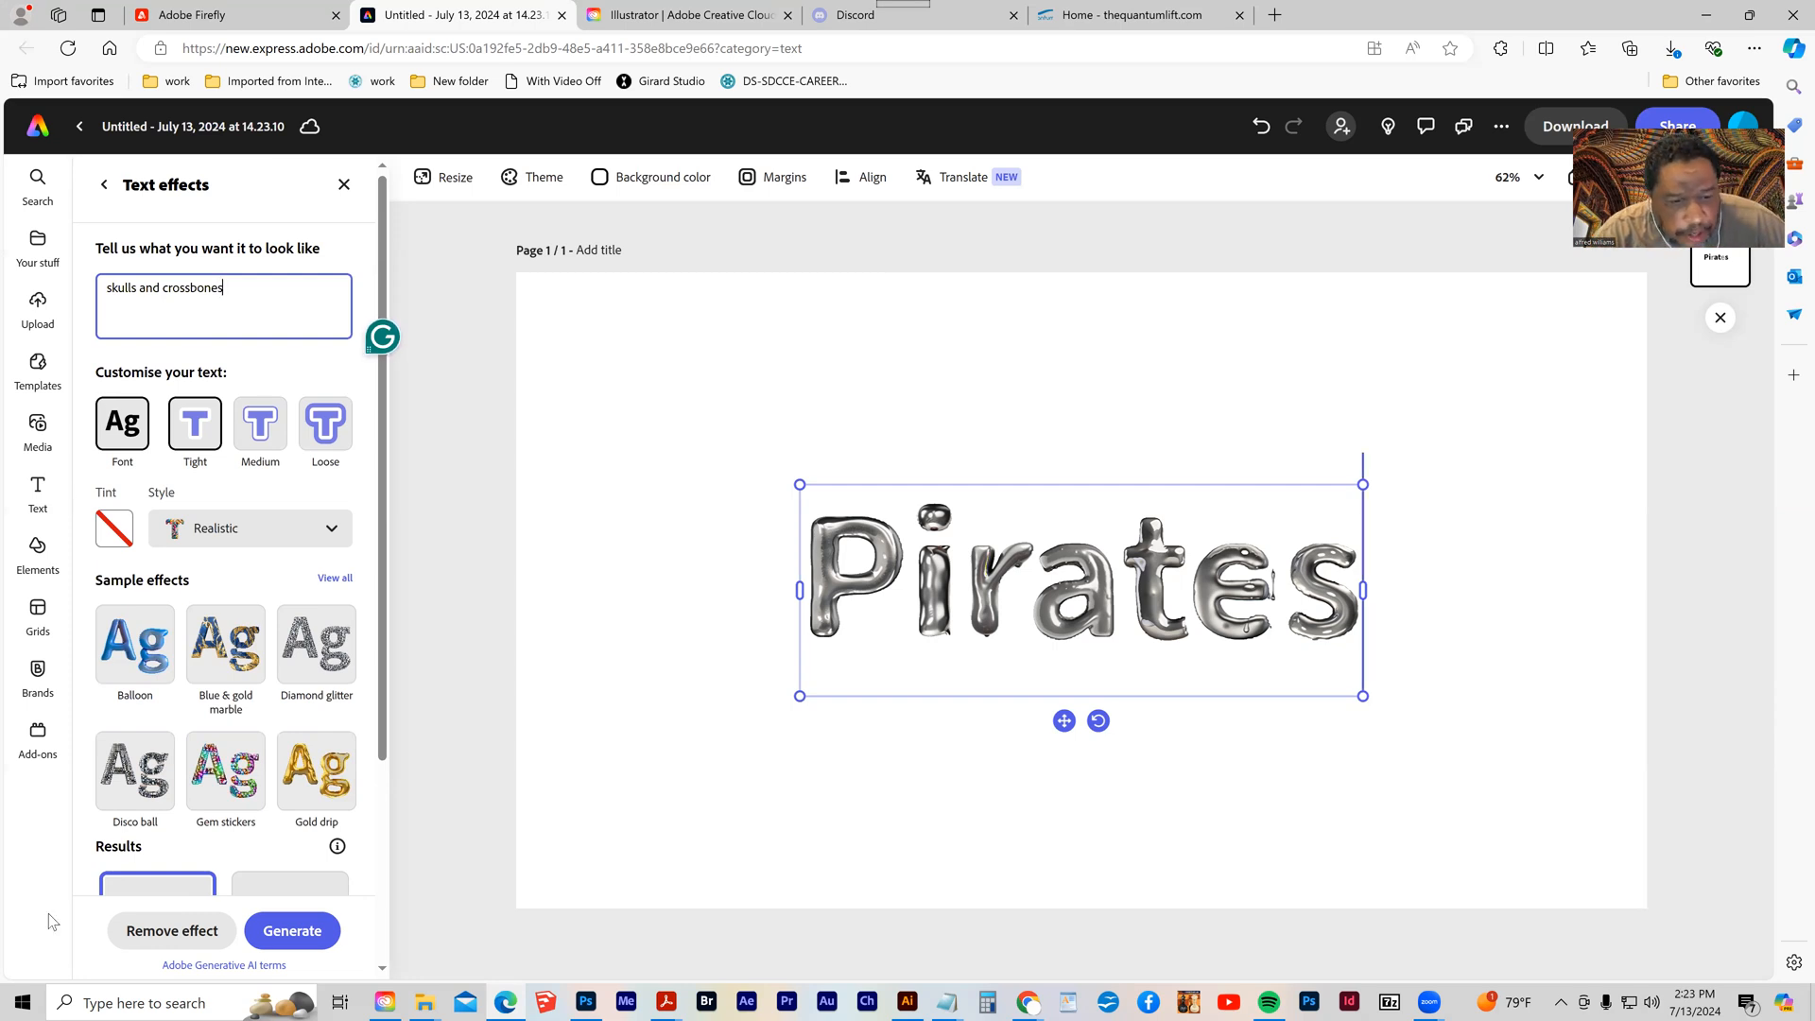
left_click(286, 942)
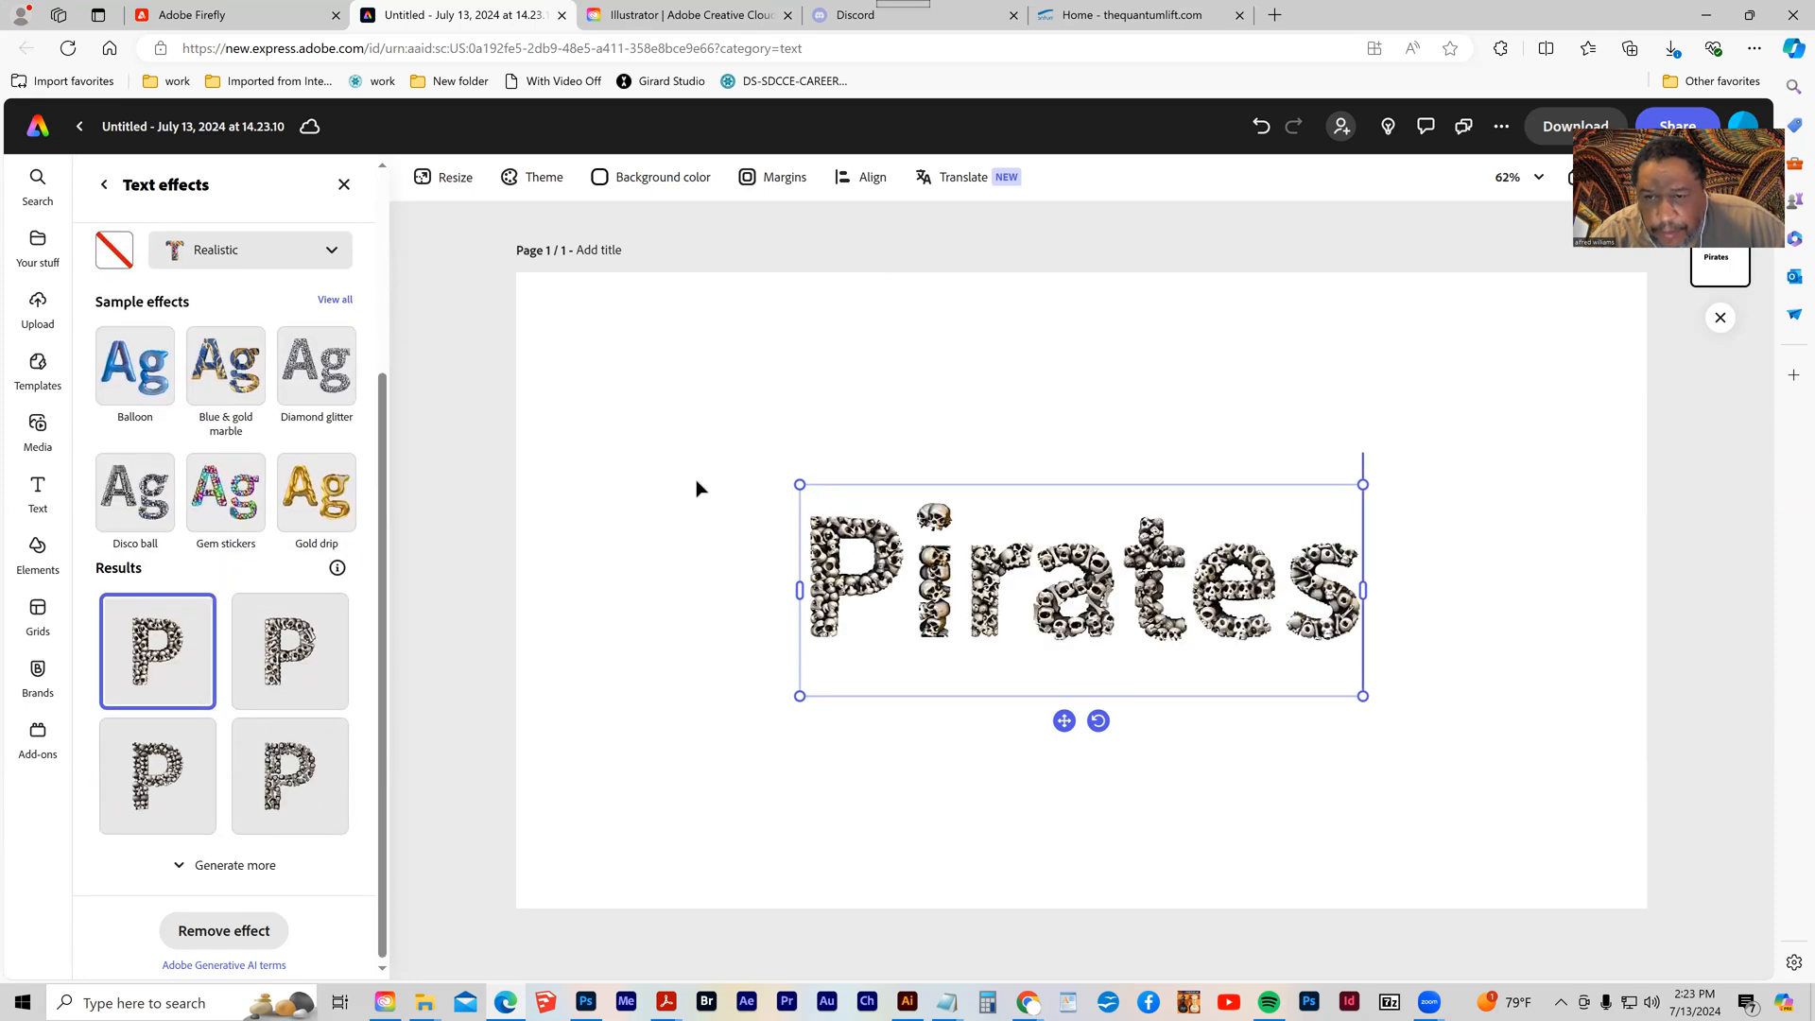
- Enlarge the Pirates text to nearly fill the page width and change its font to Poplar
left_click_drag(800, 485, 535, 378)
left_click_drag(1362, 696, 1543, 764)
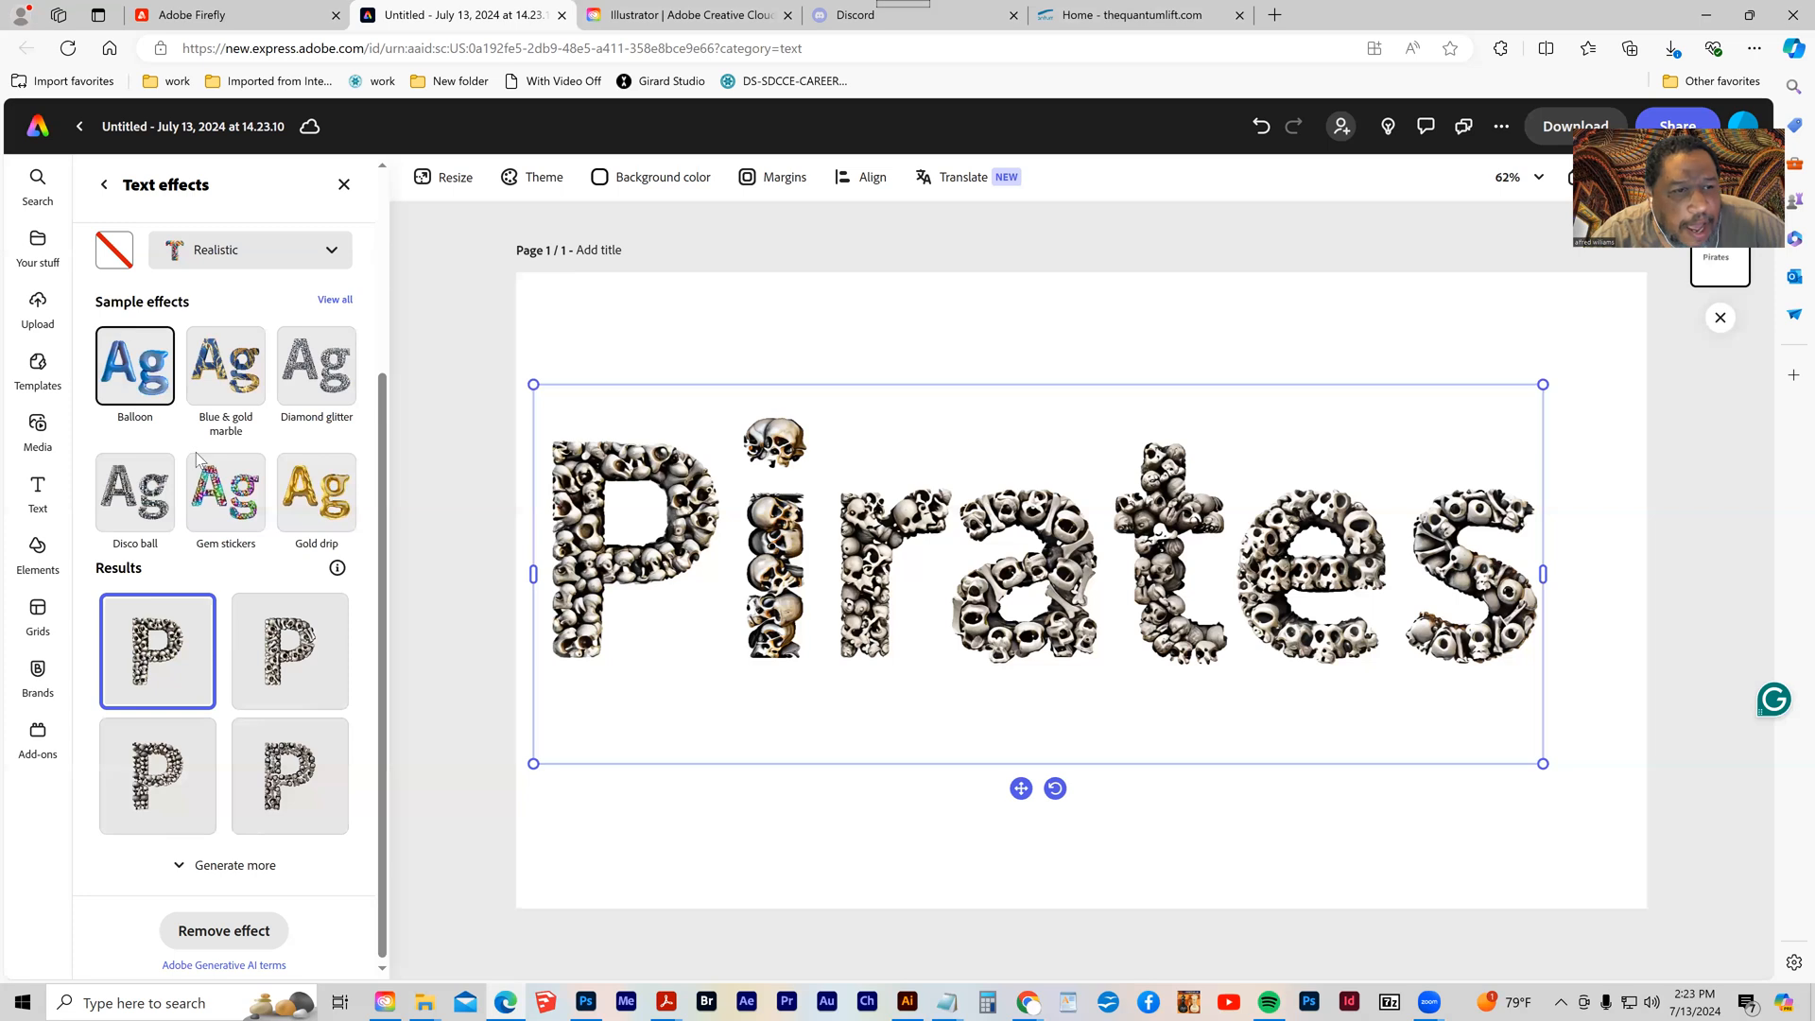
scroll(275, 452, "up", 3)
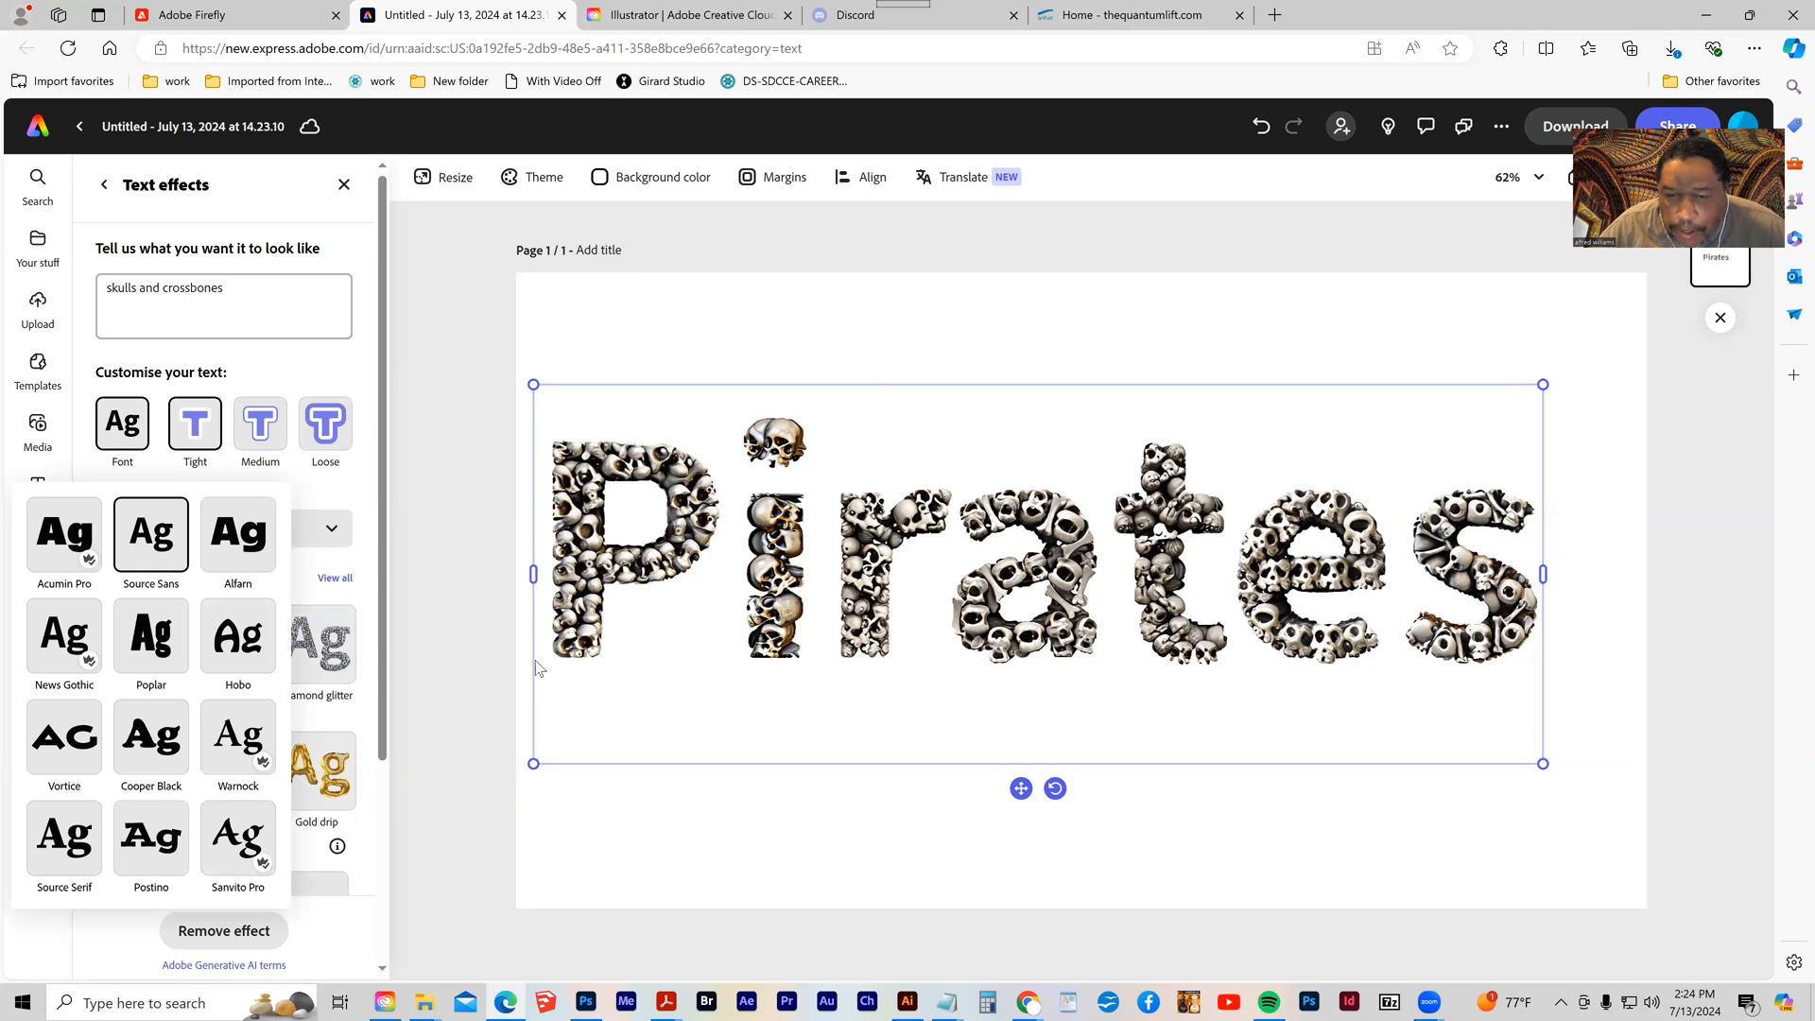
left_click(156, 659)
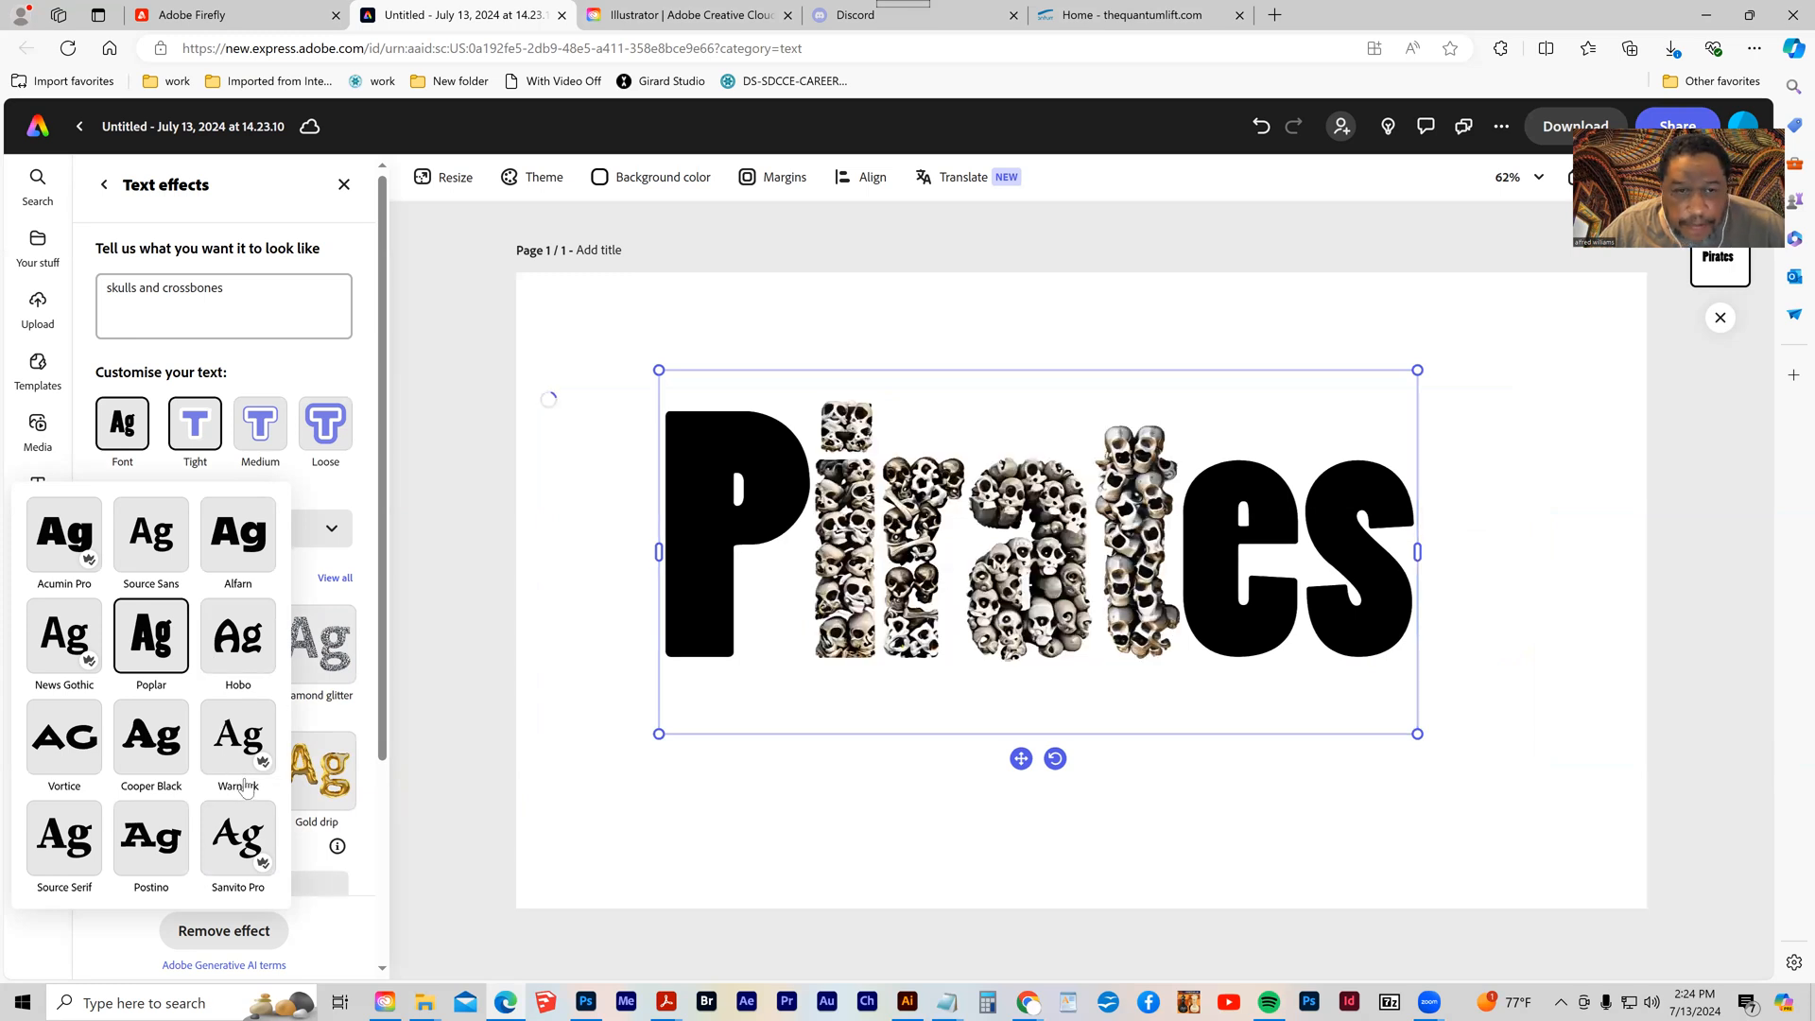
- Shorten the effect description to "skulls" and generate the text effect again
left_click(227, 289)
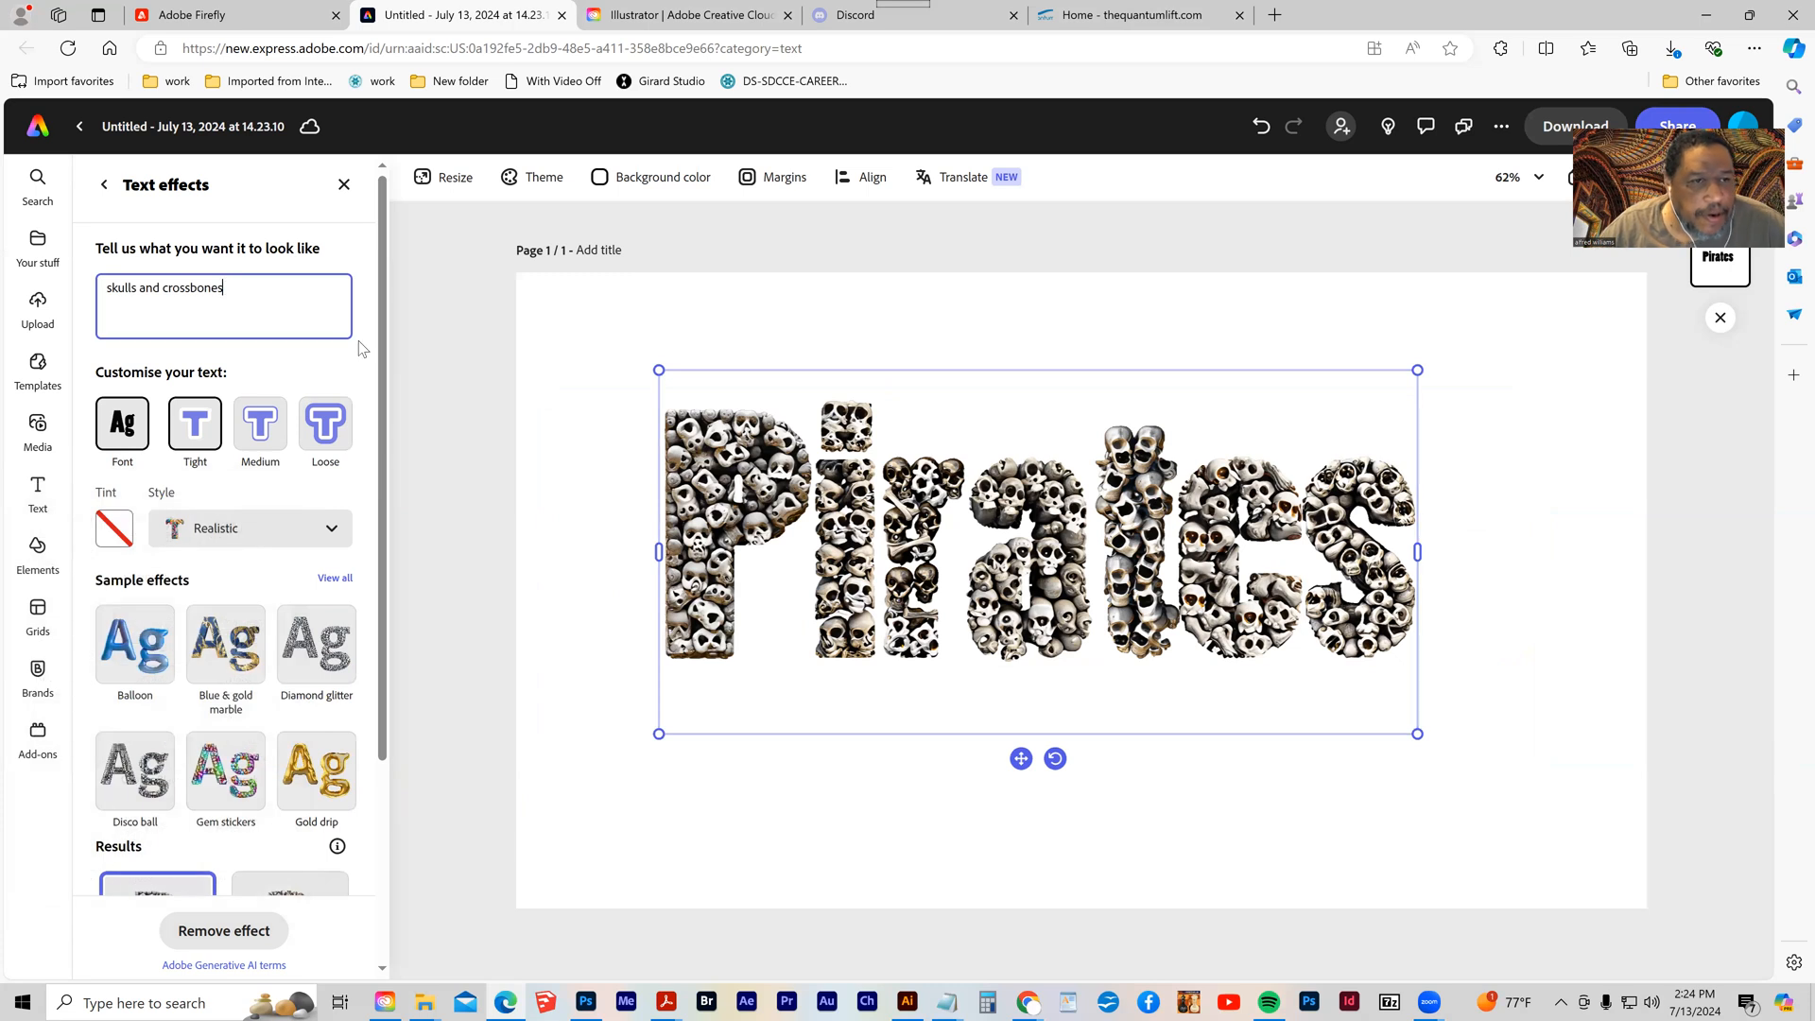
key("BackSpace")
key("BackSpace")
key("BackSpace")
key("BackSpace")
key("BackSpace")
key("BackSpace")
key("BackSpace")
key("BackSpace")
key("BackSpace")
key("BackSpace")
key("BackSpace")
key("BackSpace")
key("BackSpace")
key("BackSpace")
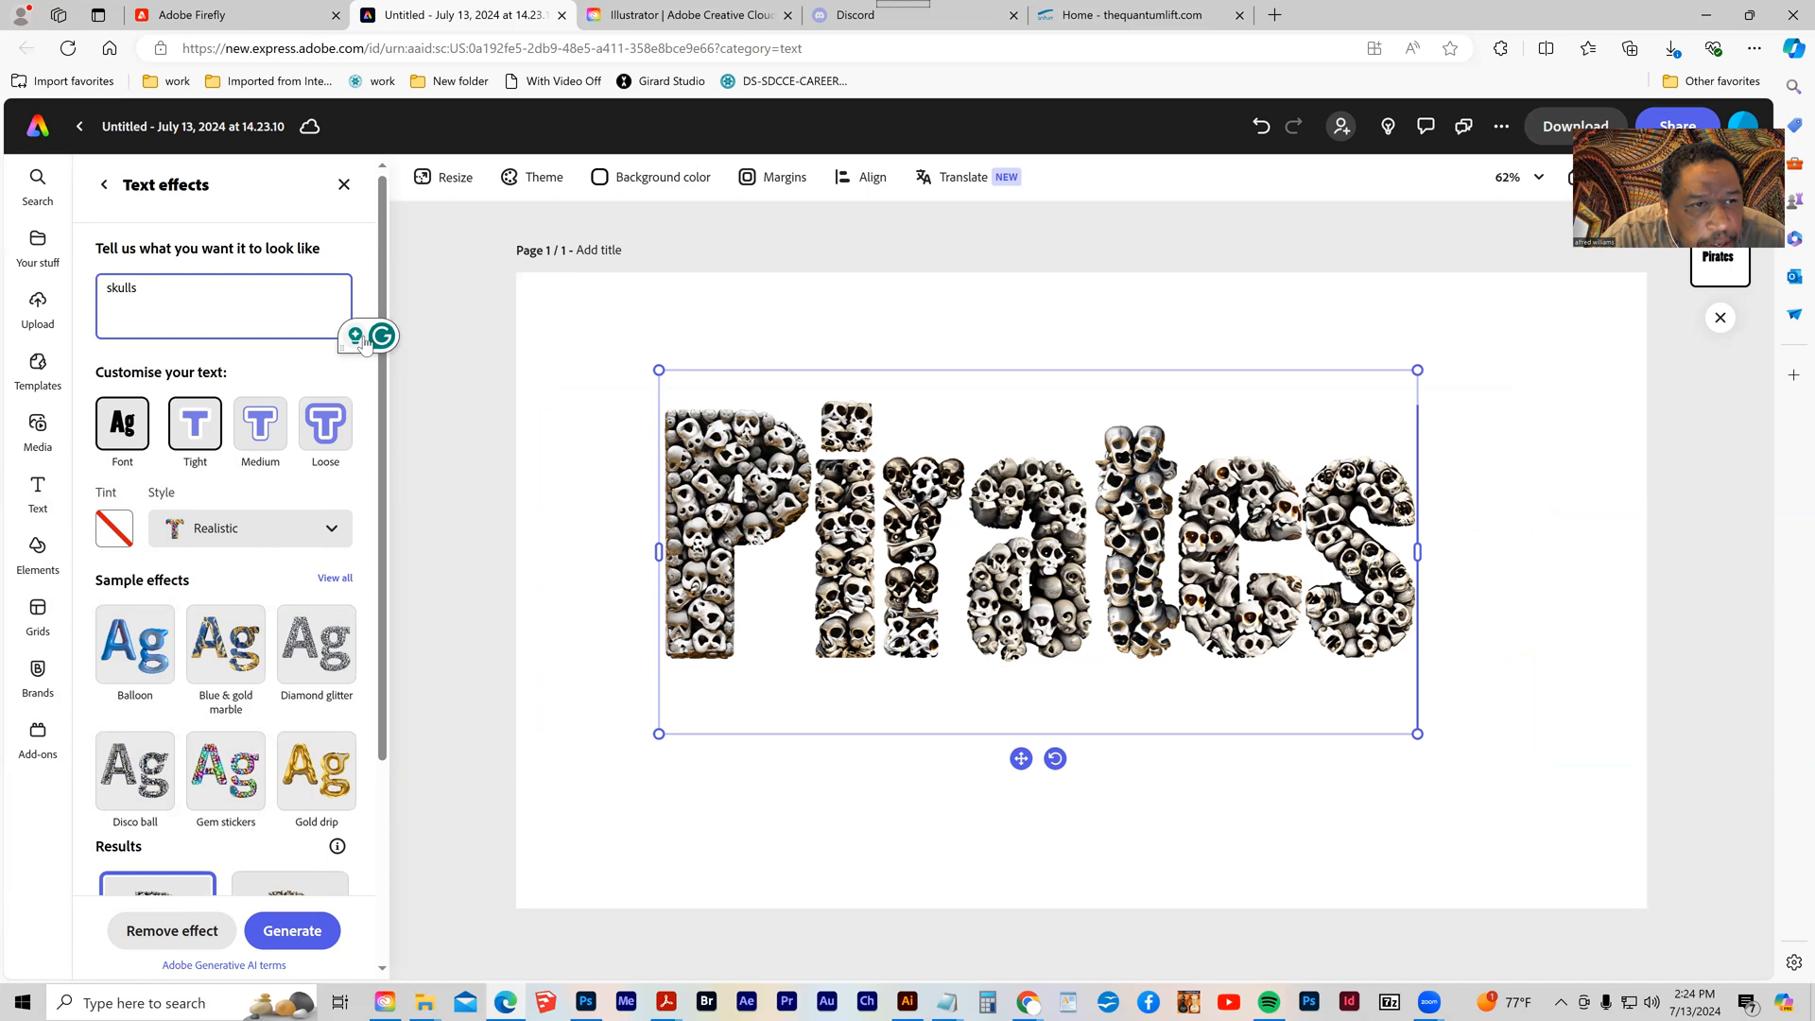
left_click(282, 933)
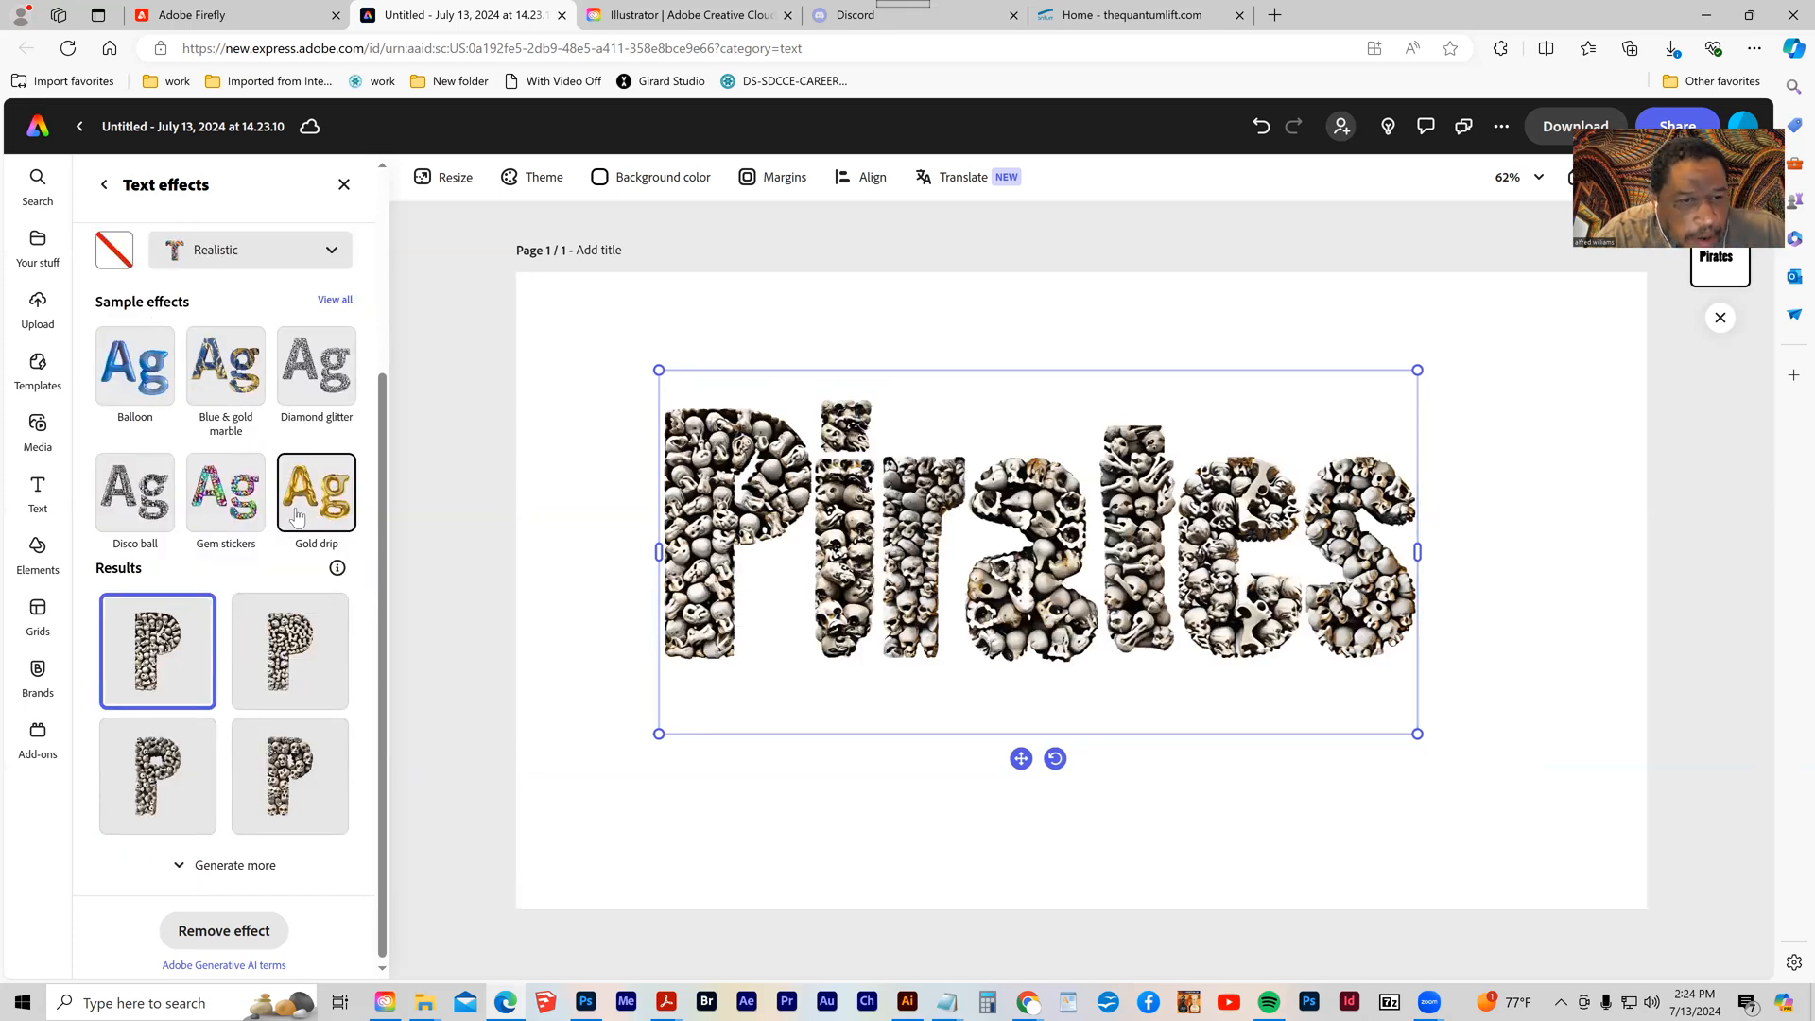
- Try the second generated skull variation on the Pirates text, and apply the fourth one instead
scroll(300, 512, "up", 1)
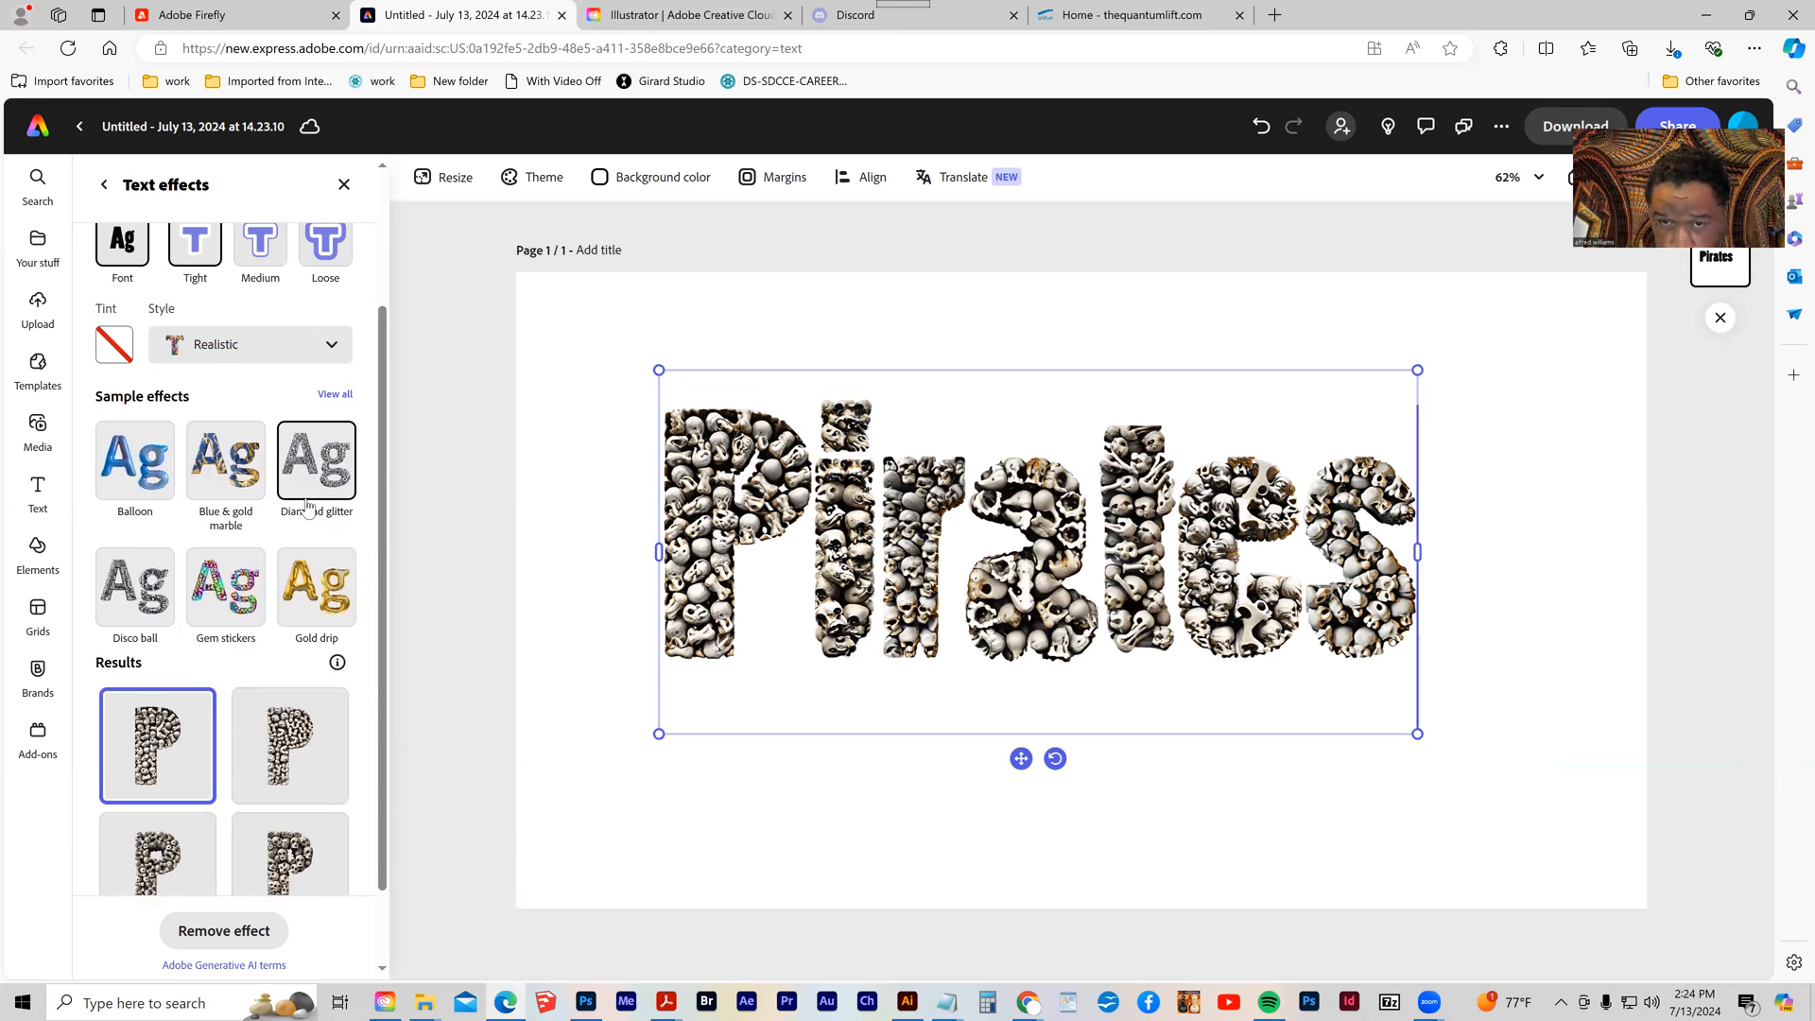
scroll(286, 673, "down", 1)
scroll(283, 673, "up", 1)
scroll(284, 673, "down", 1)
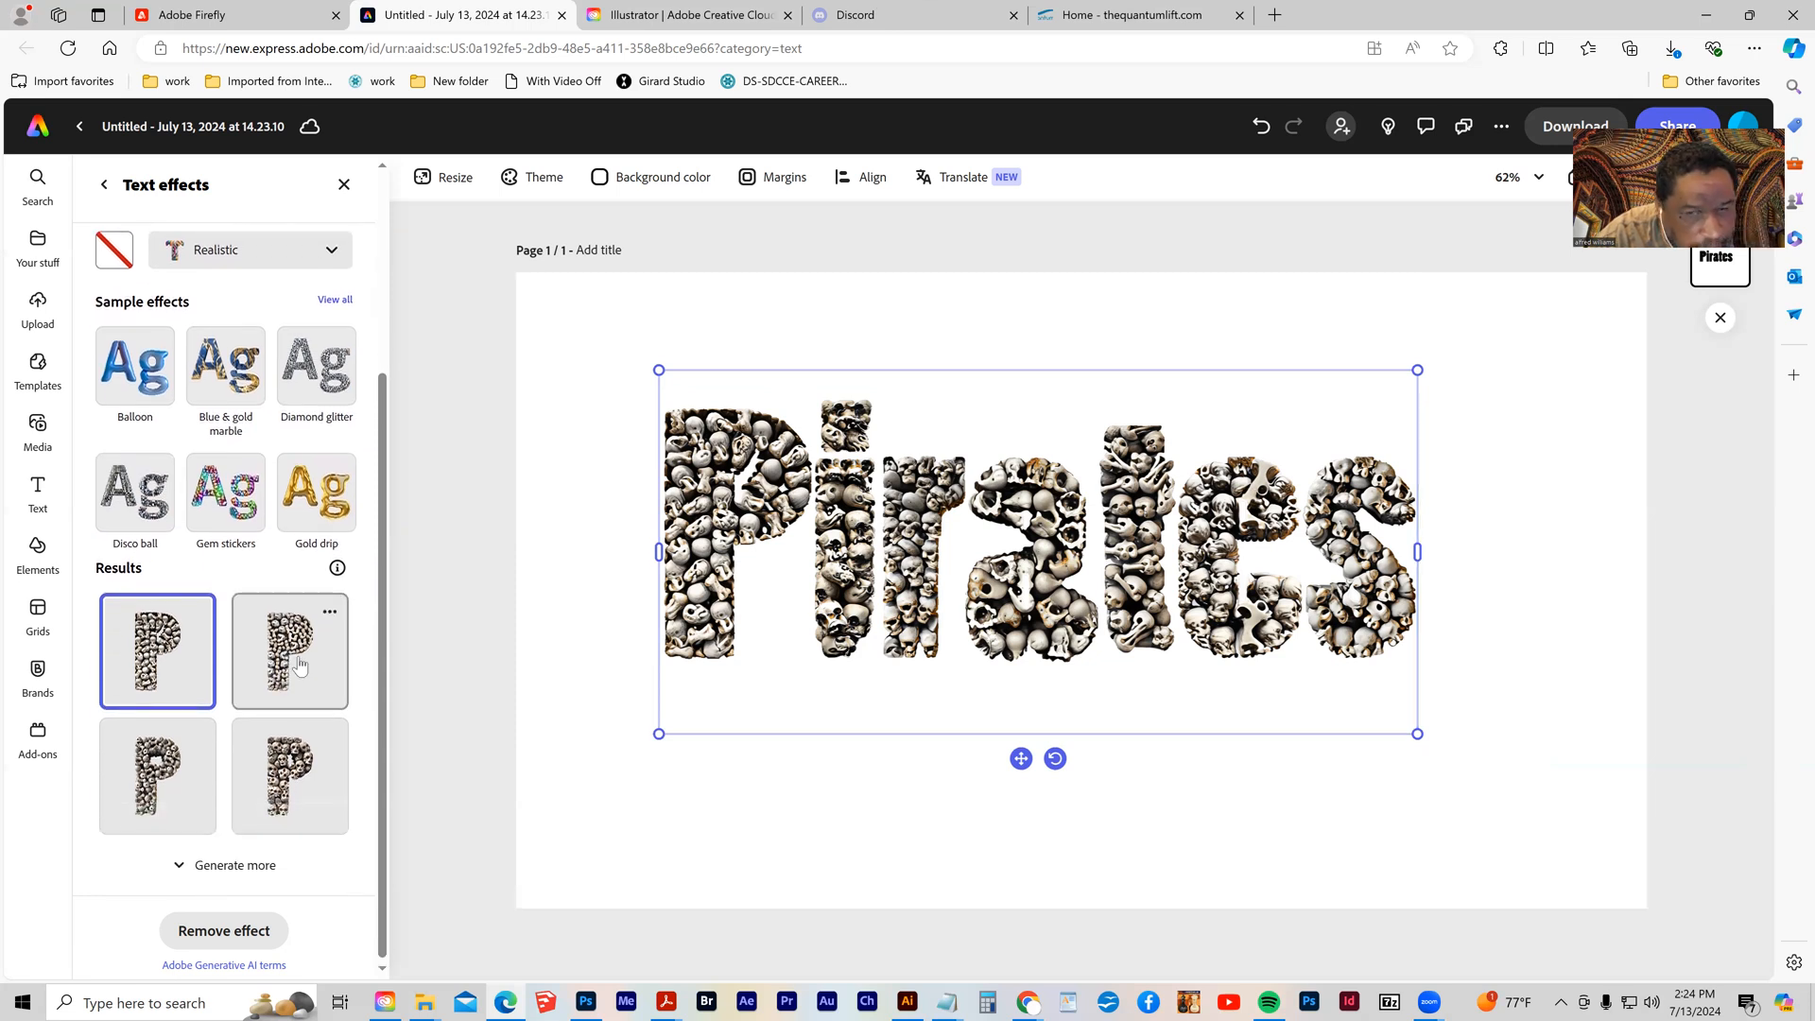
left_click(299, 666)
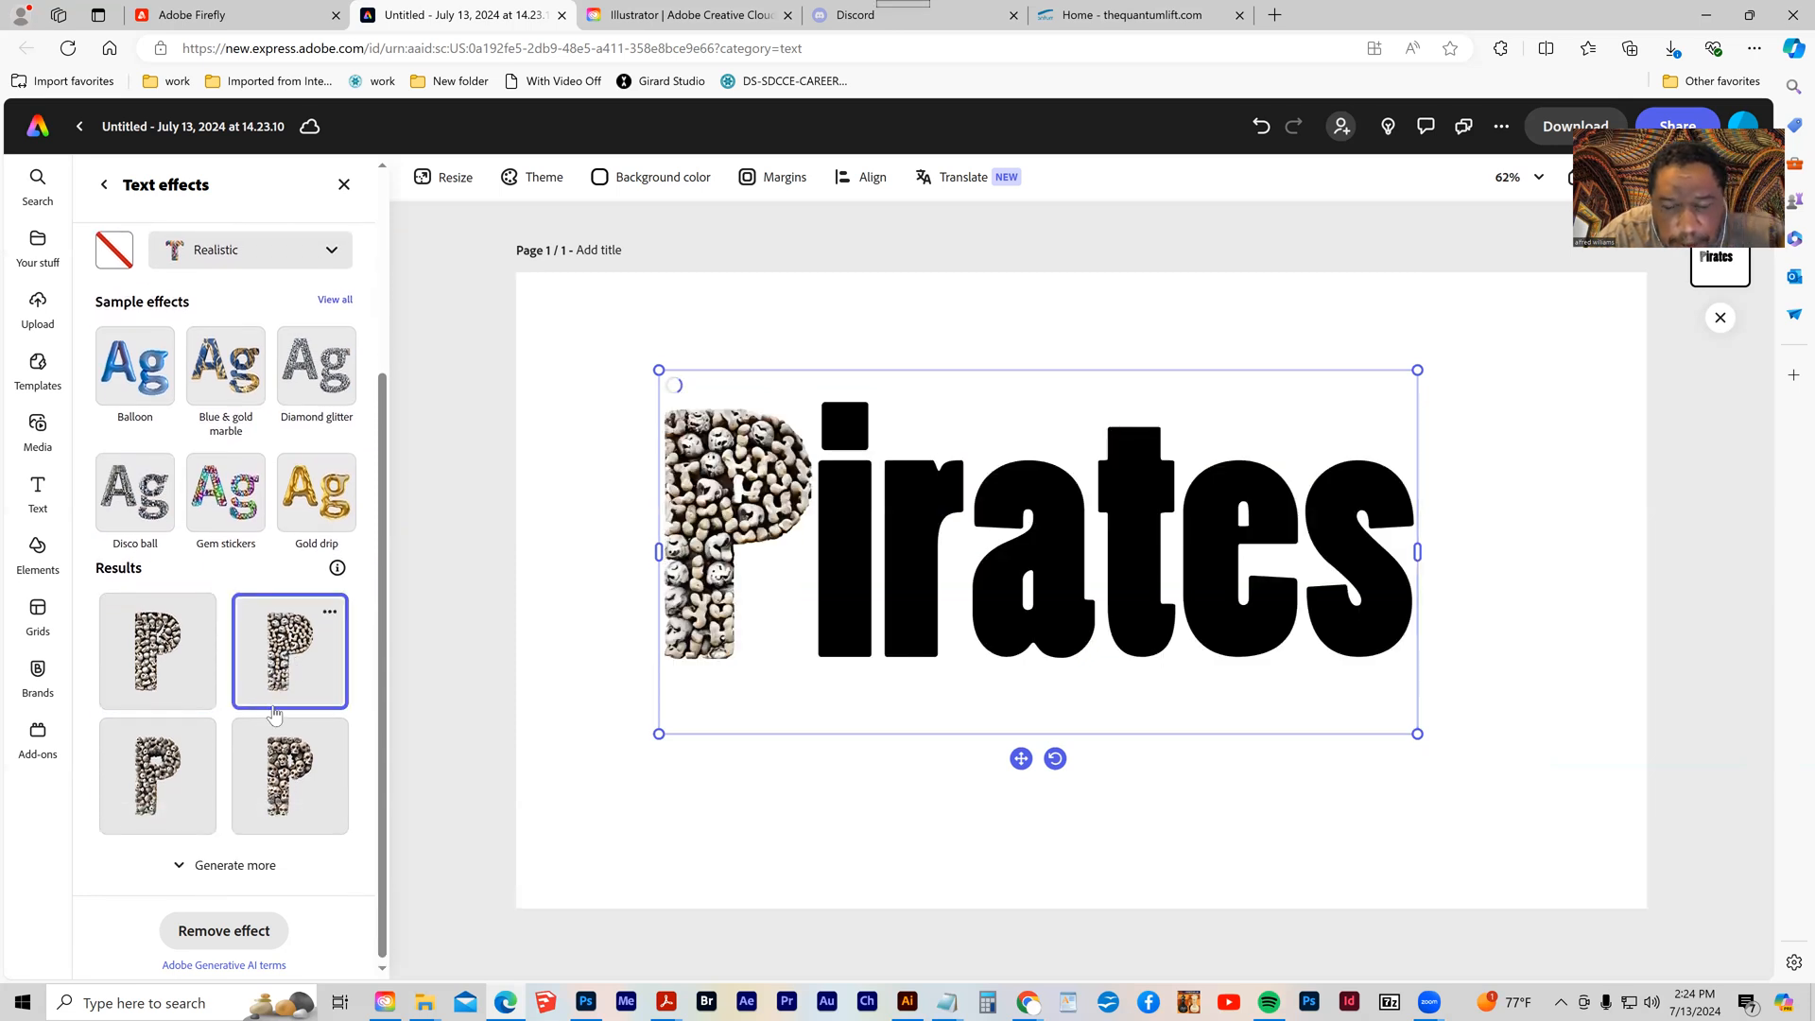
left_click(285, 781)
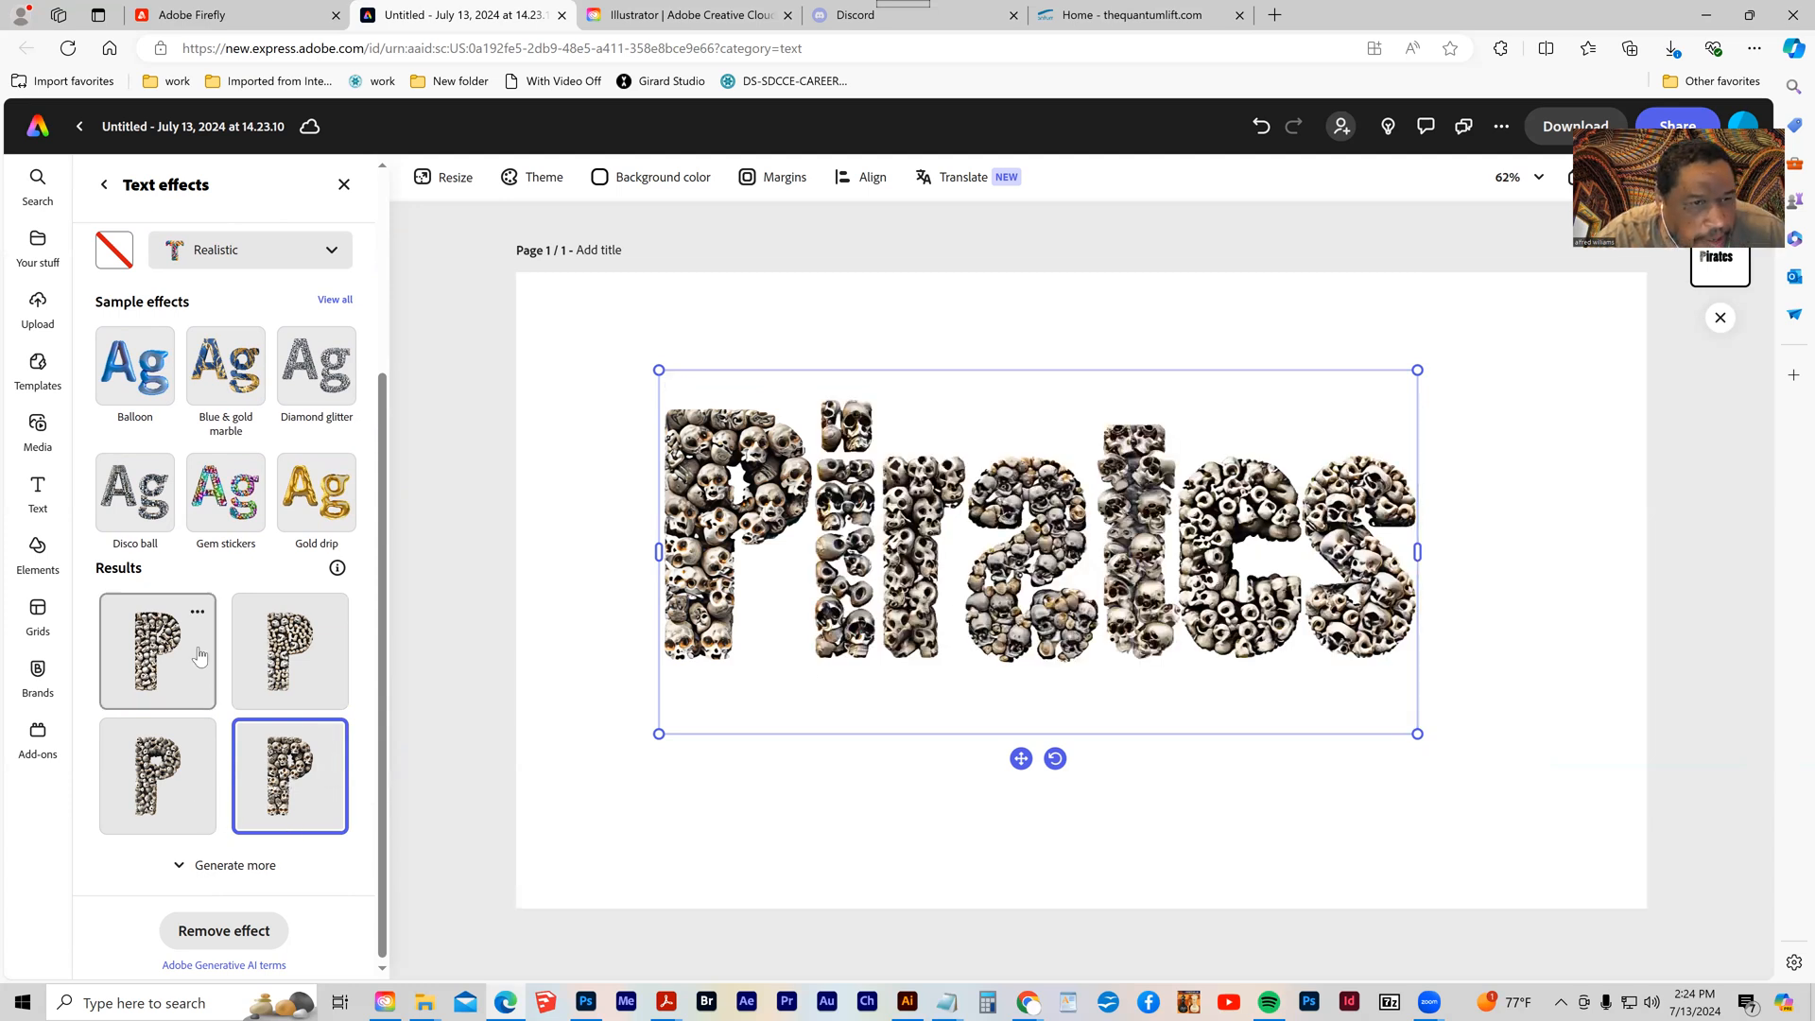
- Set the effect's fit around the letters to Loose and regenerate the skull text
scroll(200, 655, "up", 3)
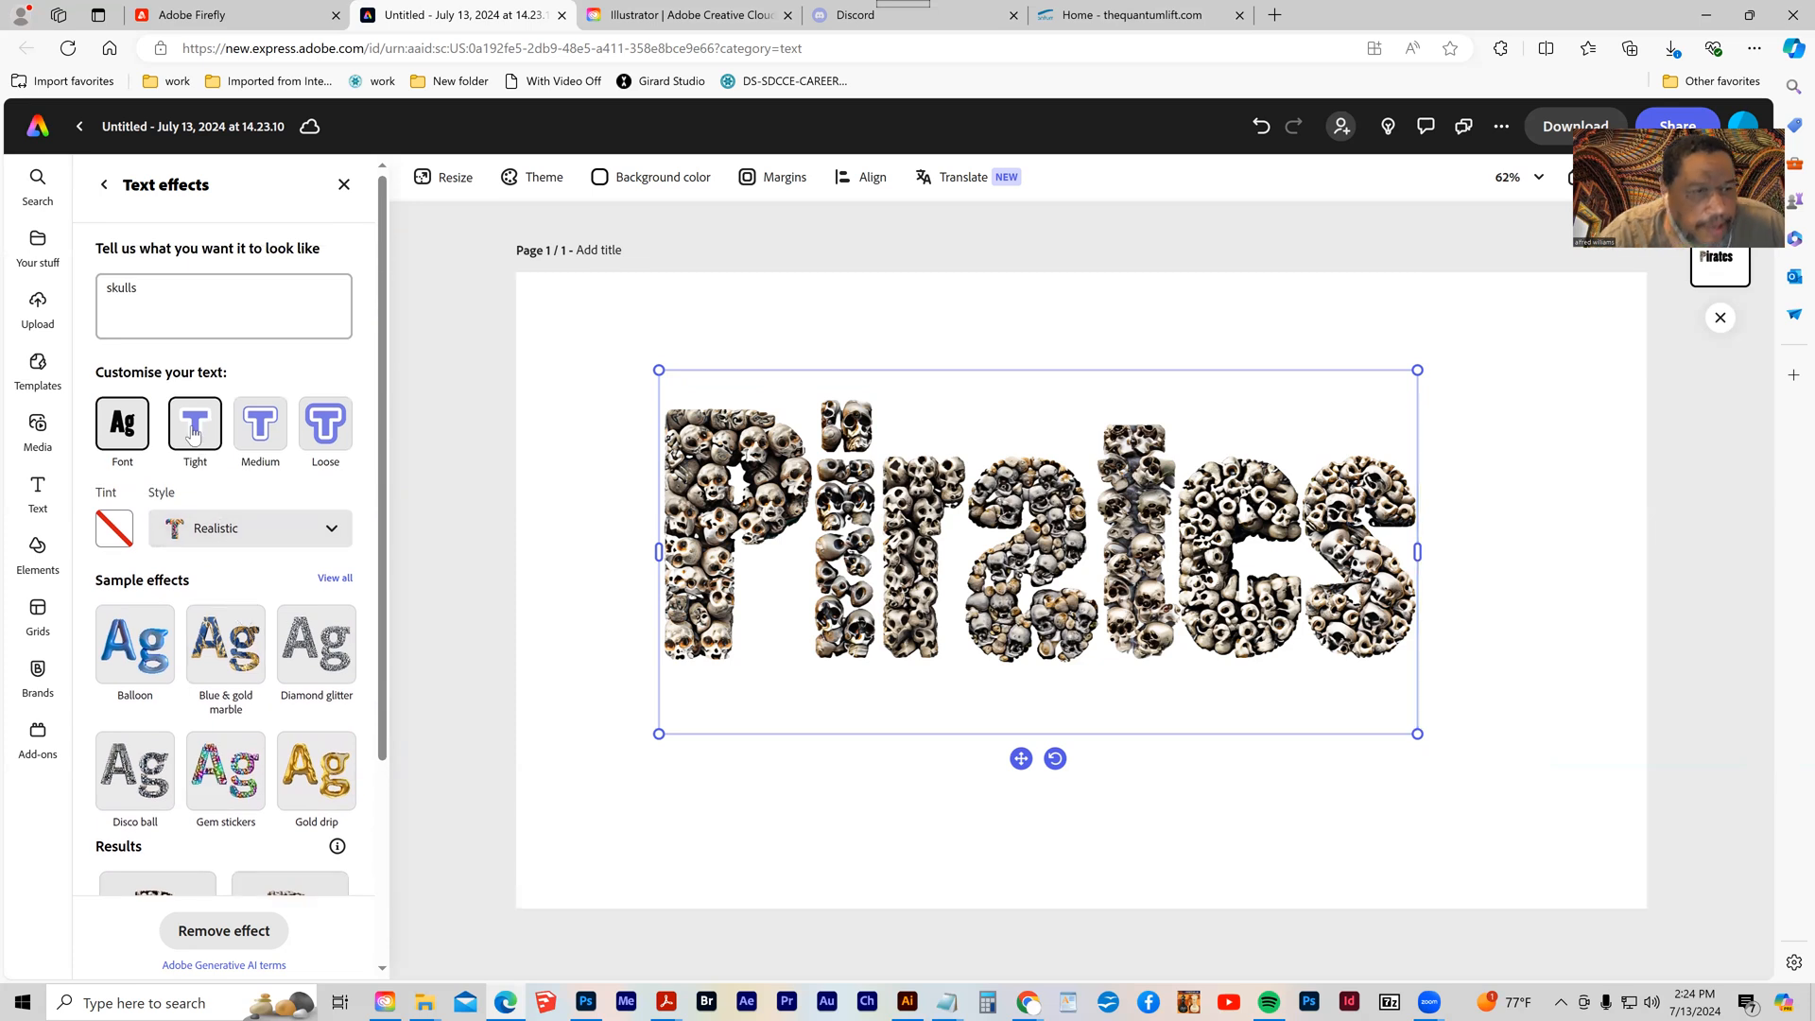
left_click(326, 433)
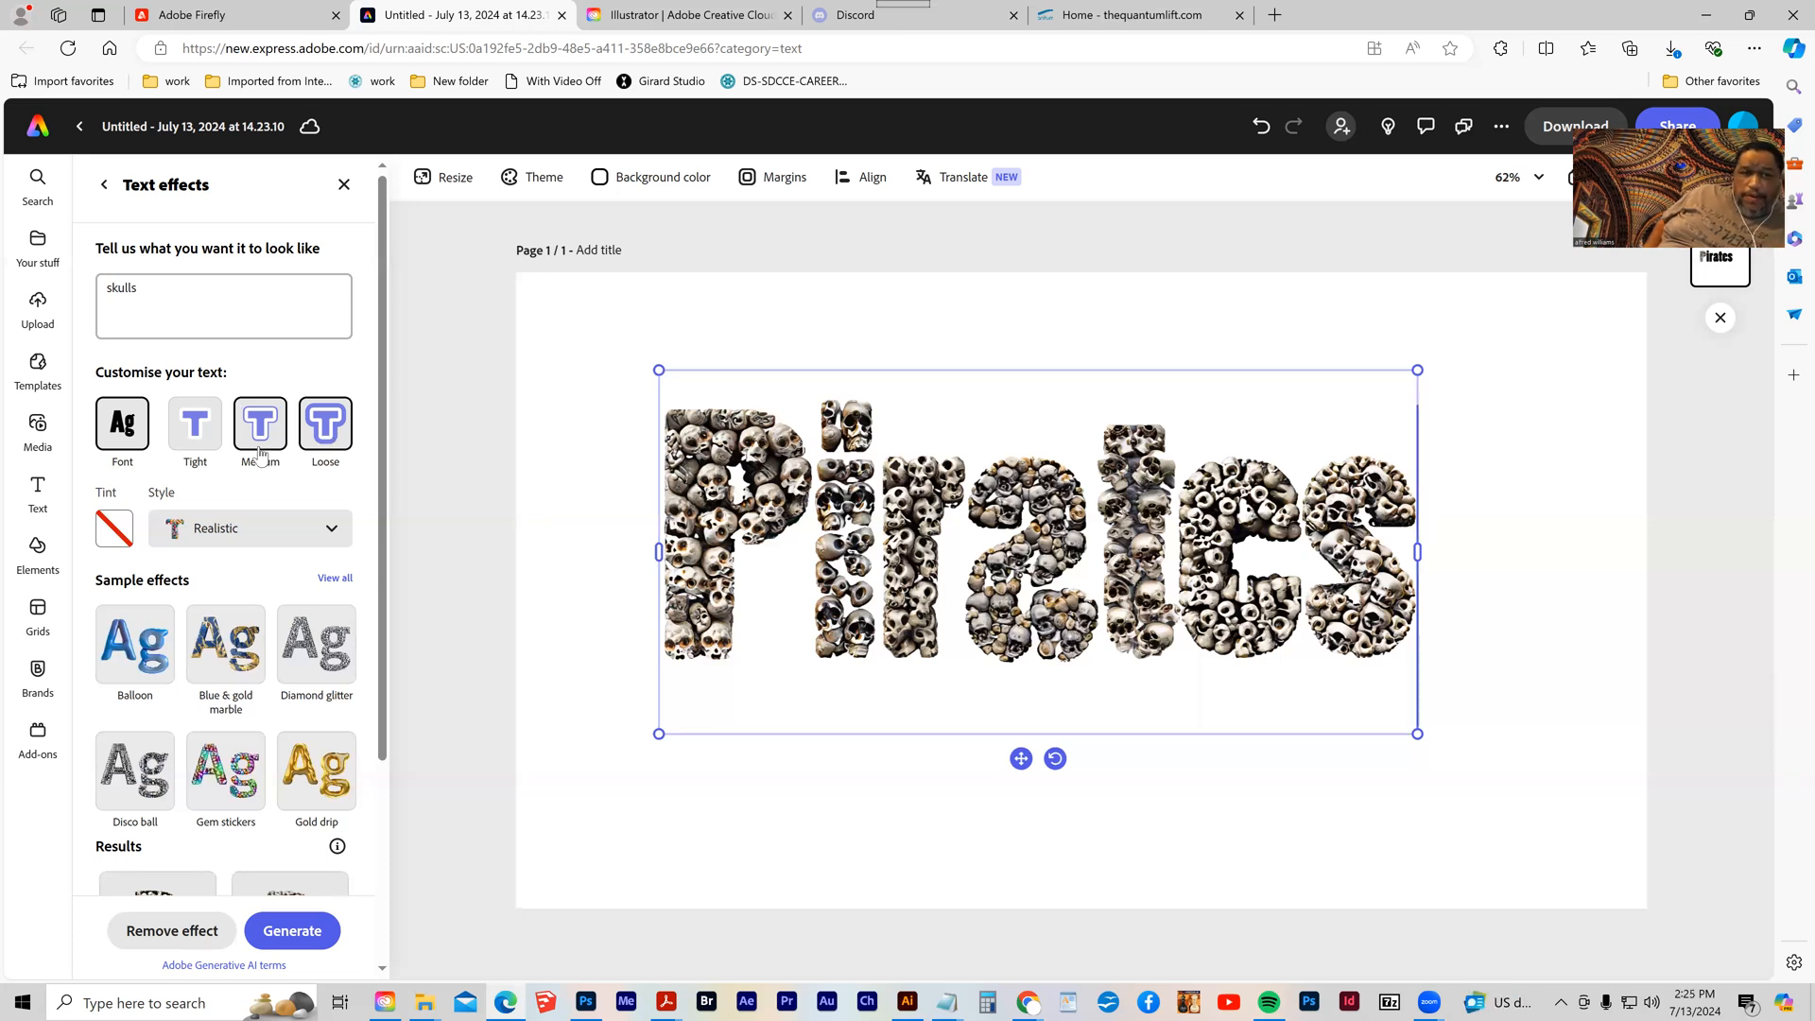
left_click(292, 930)
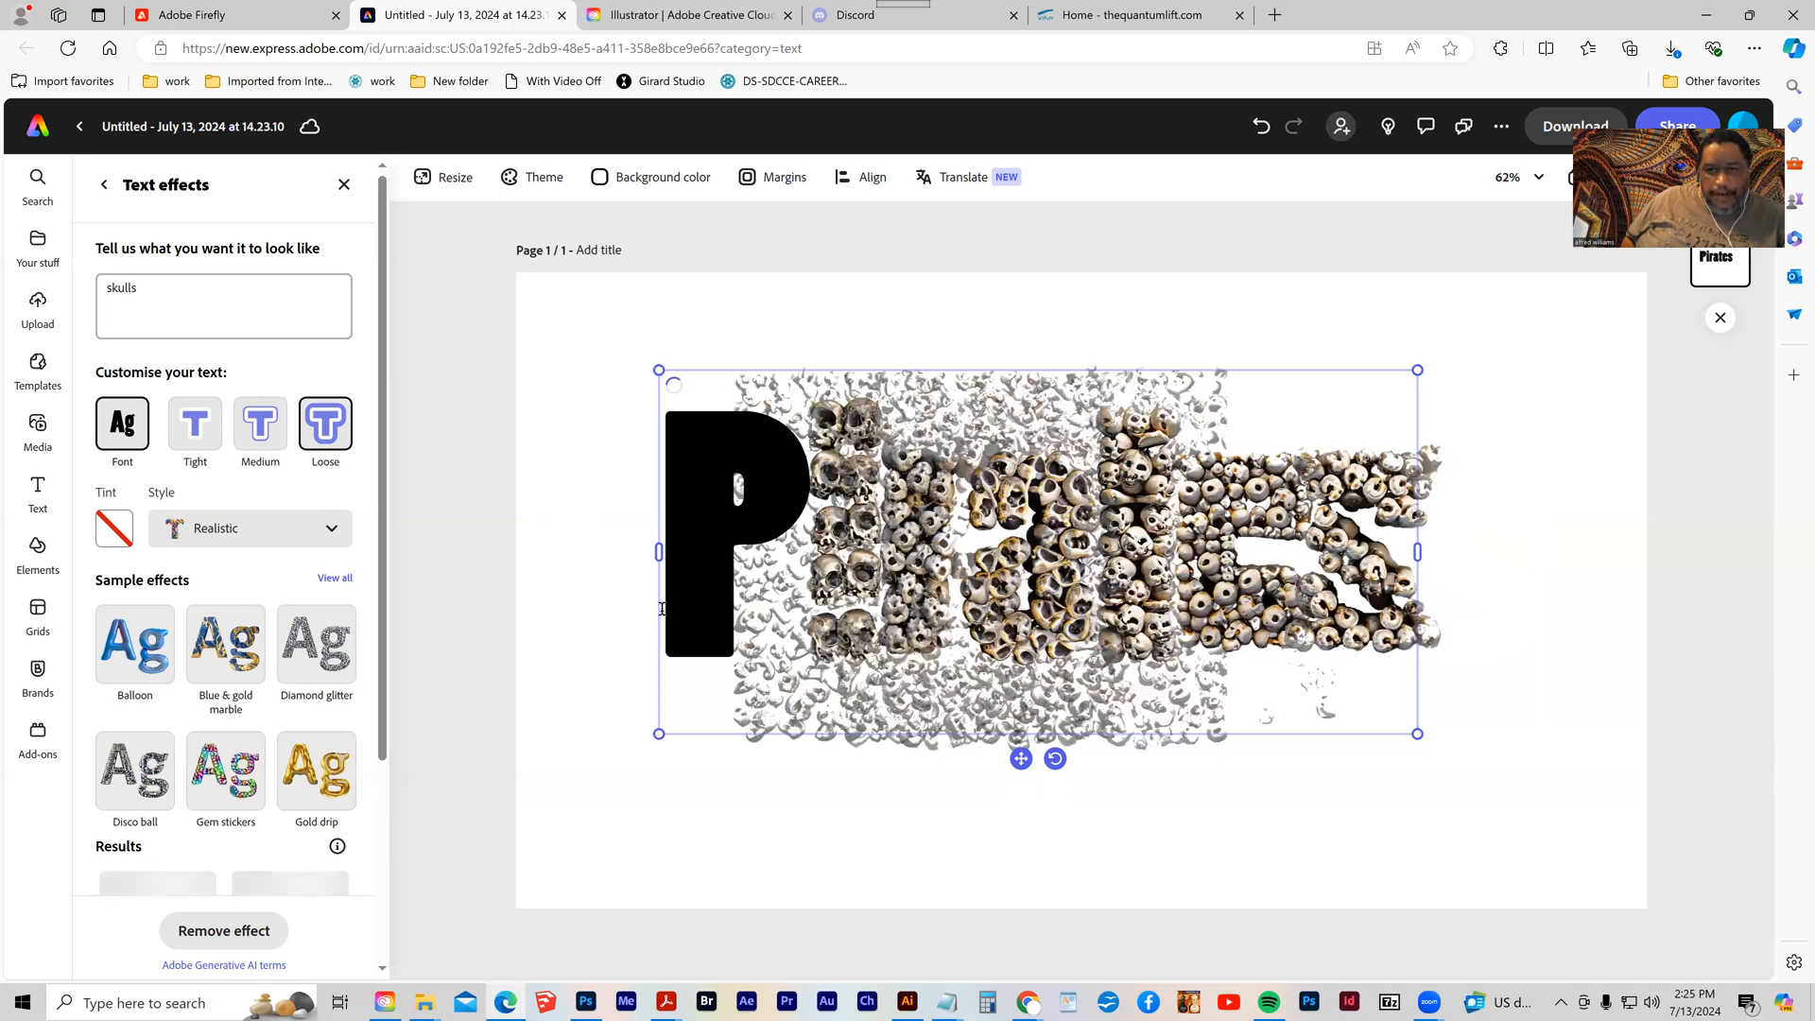
- Change the effect's fit to Medium and regenerate the skull text
scroll(326, 550, "up", 3)
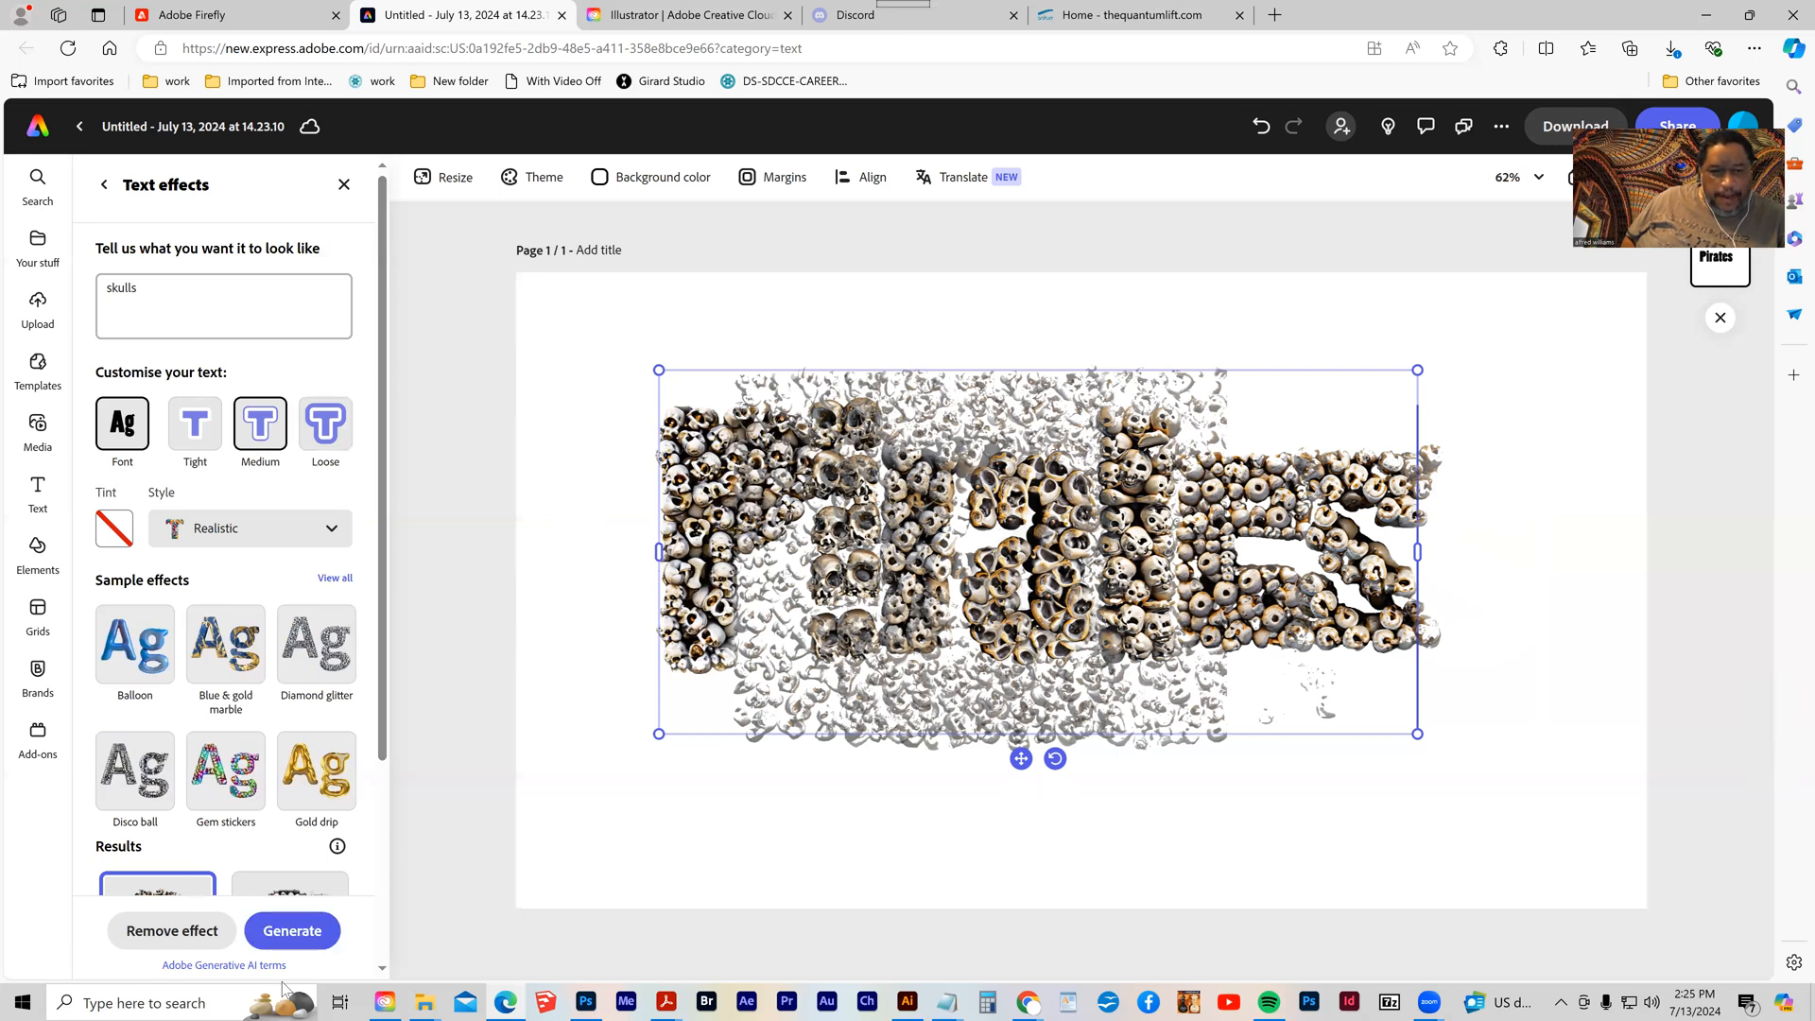
left_click(292, 930)
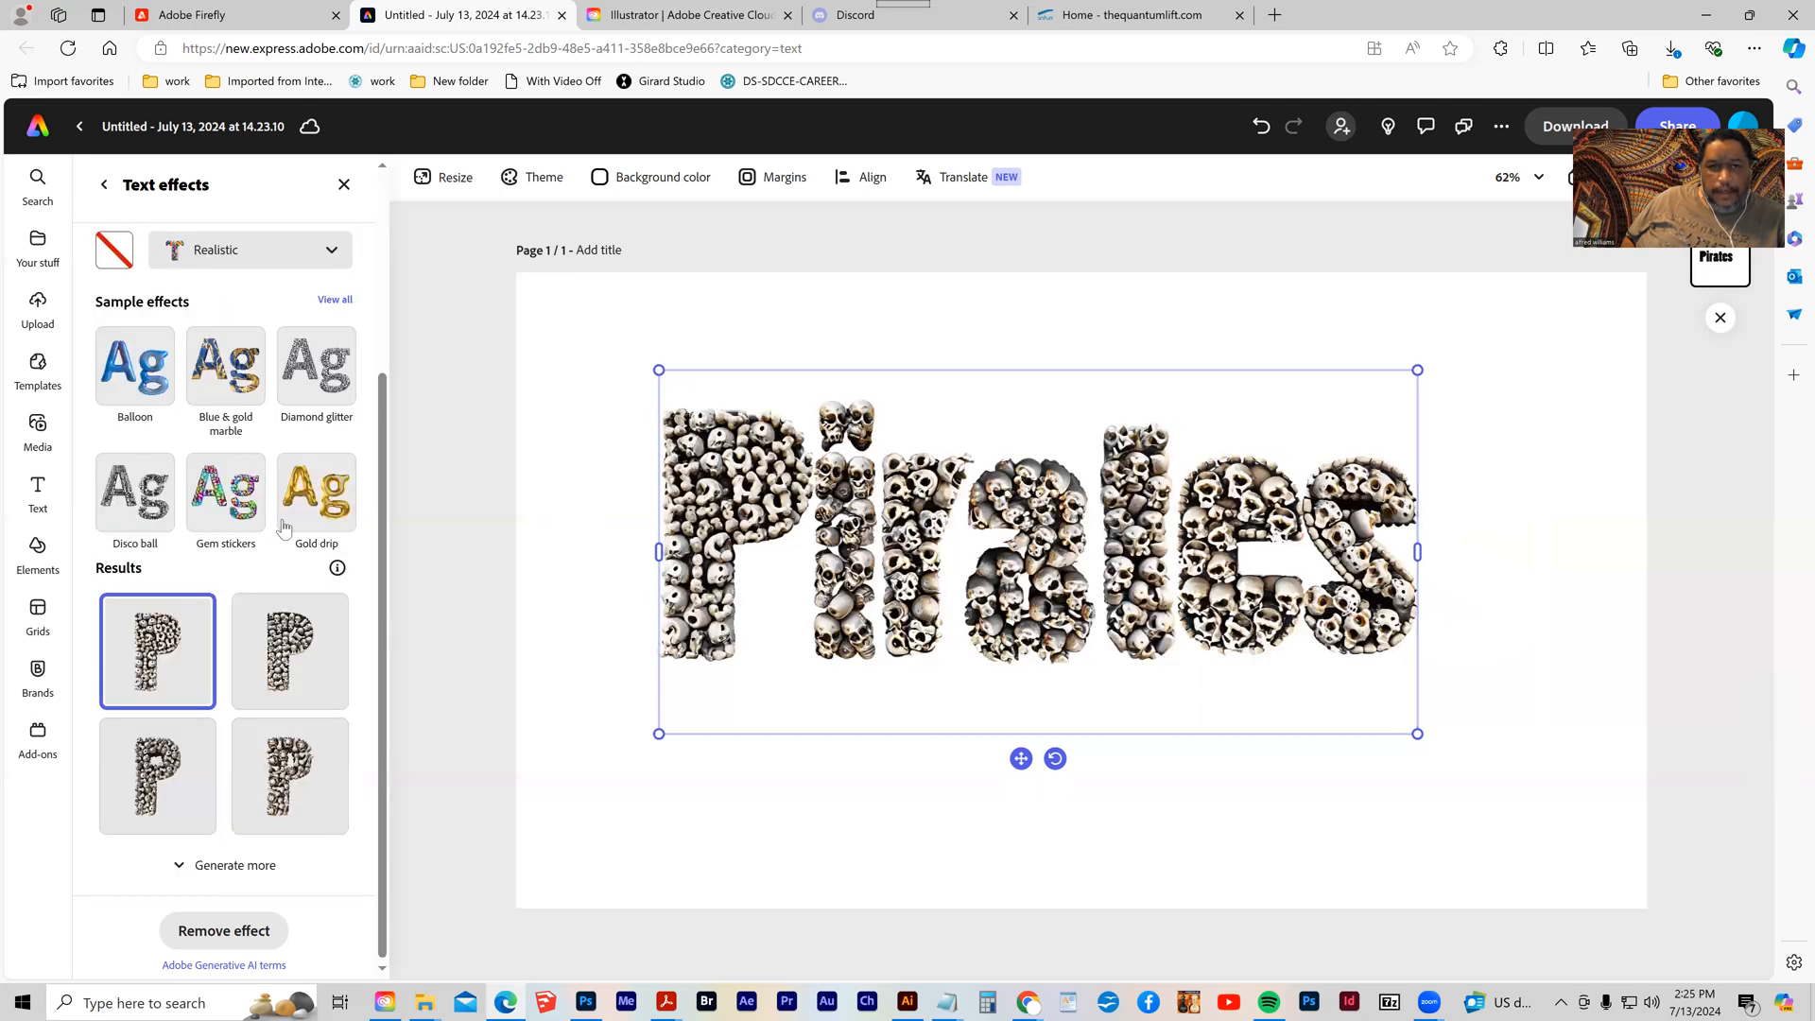
- Set the fit to Tight and generate the text effect with the description "red and blue skulls"
scroll(284, 502, "up", 3)
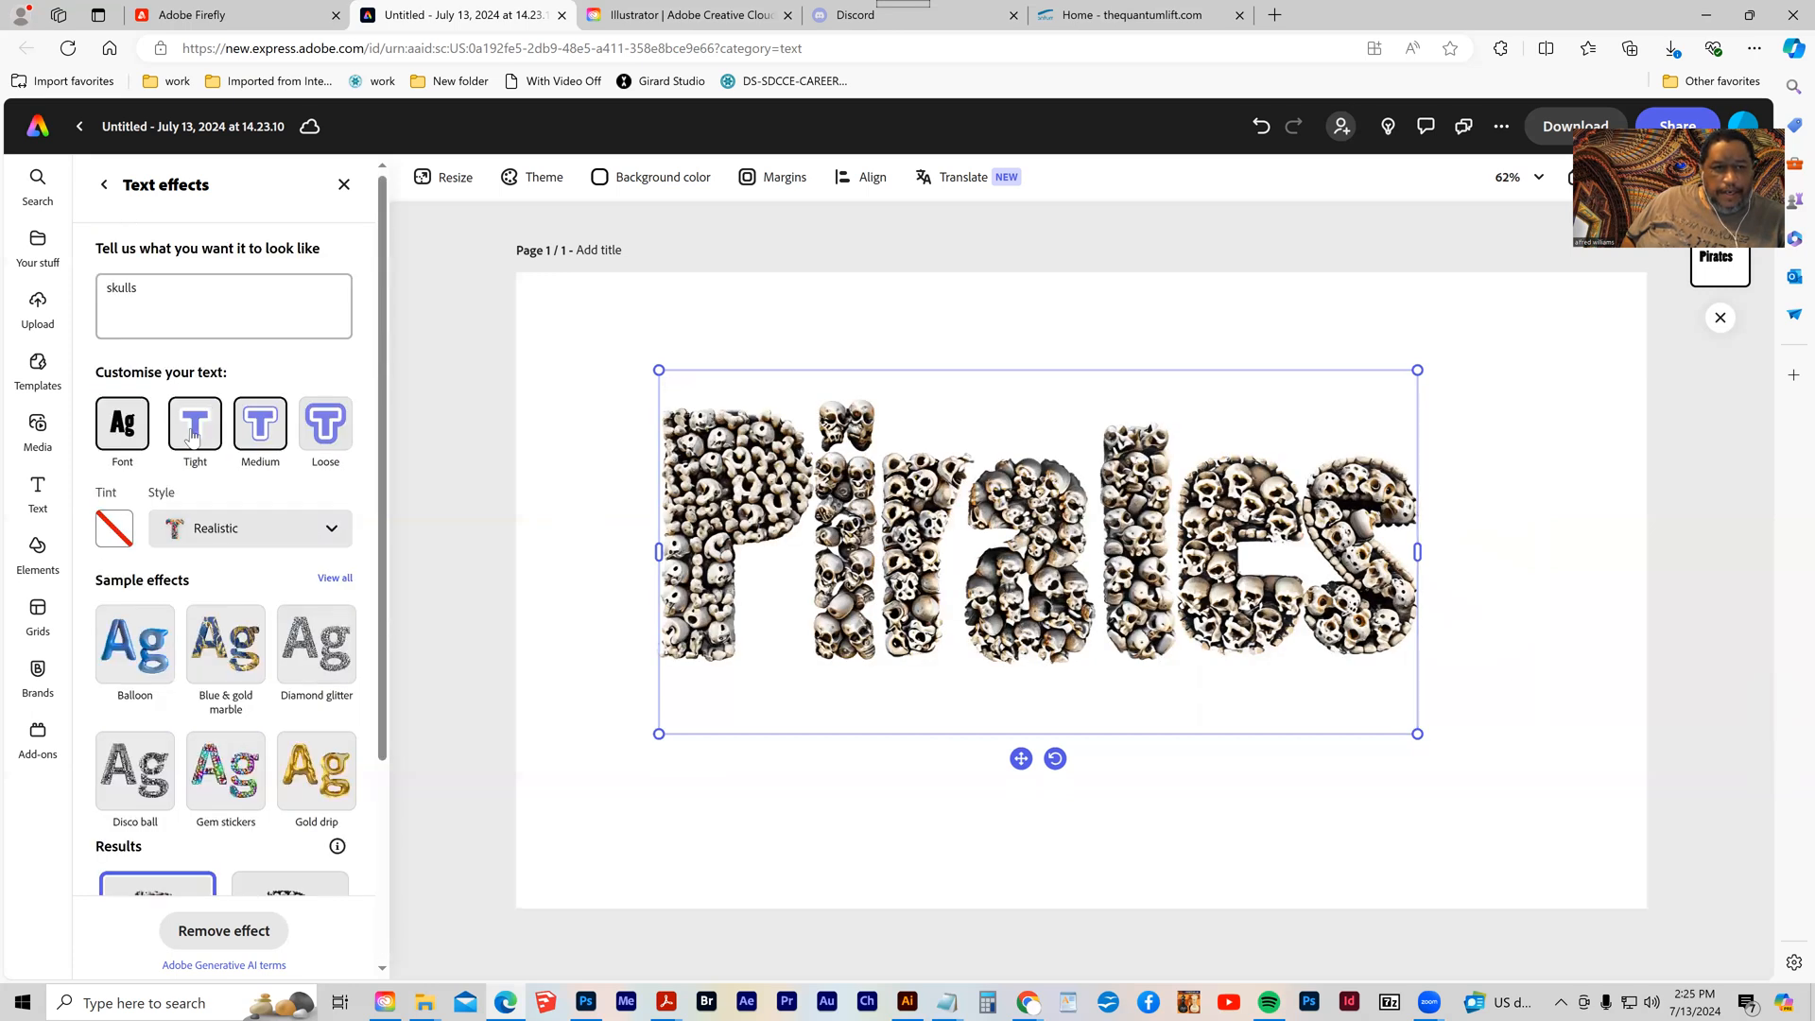
left_click(192, 434)
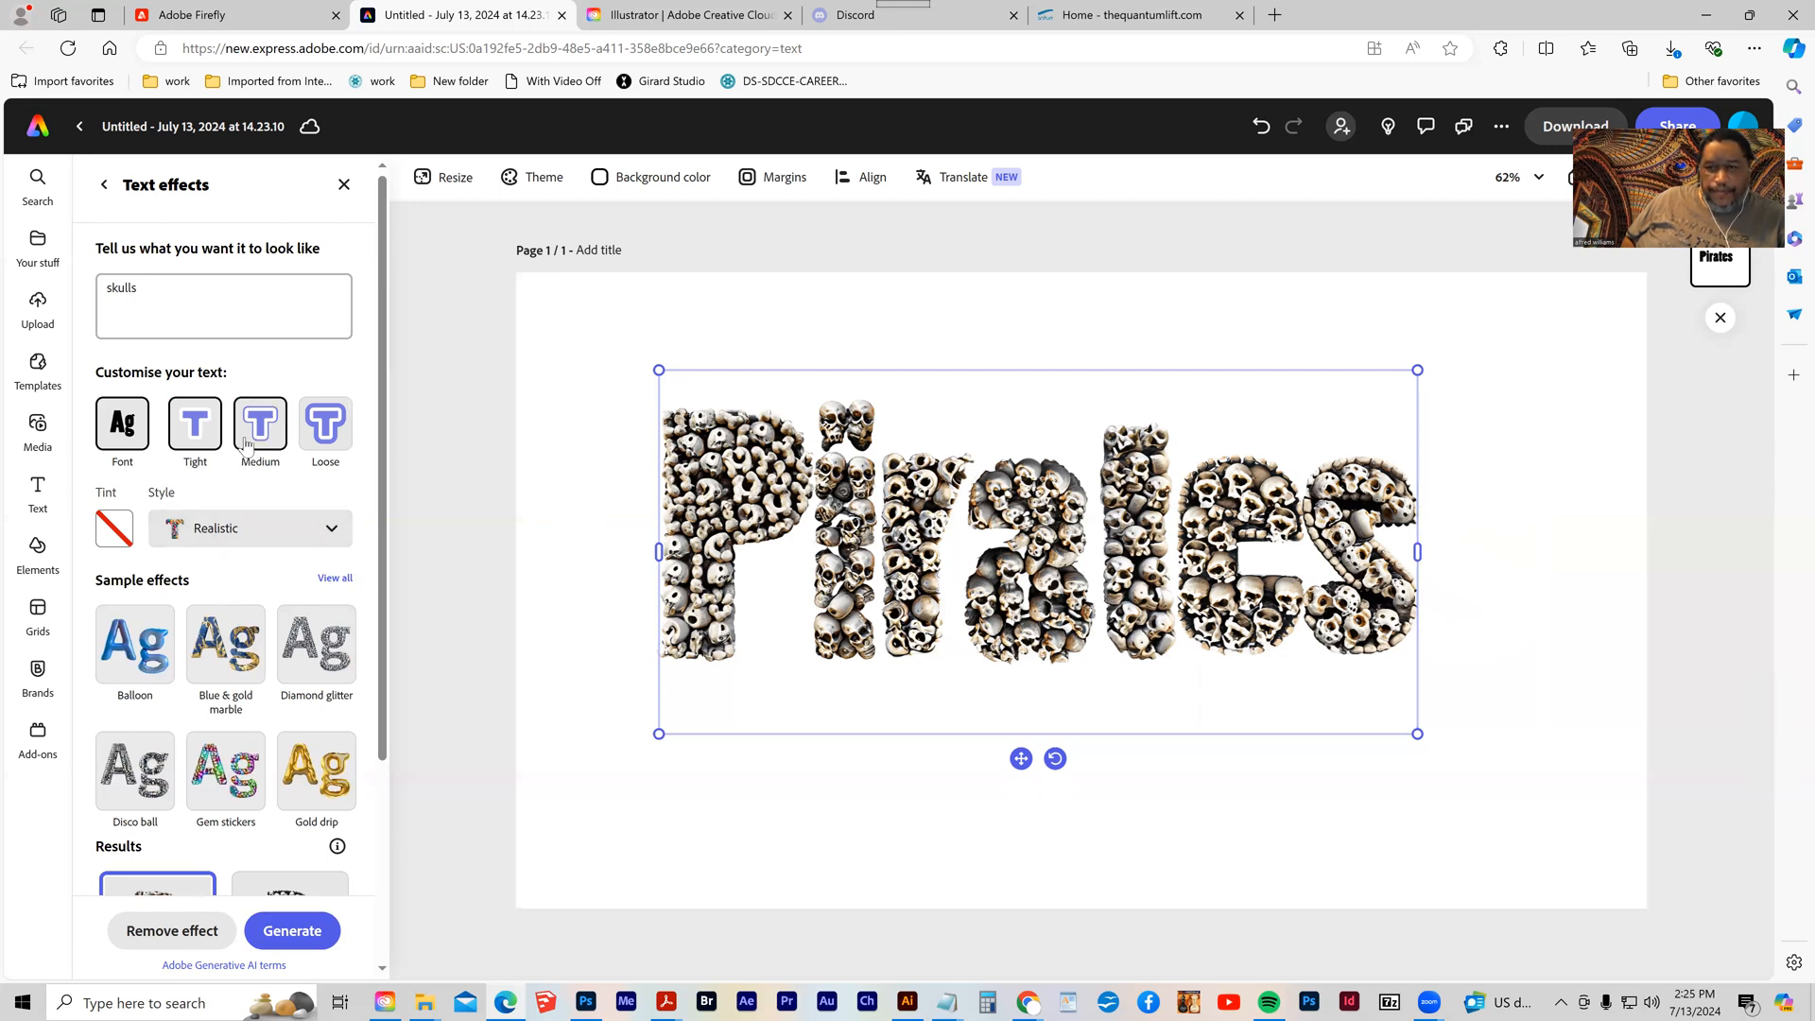
left_click(107, 288)
type("red and")
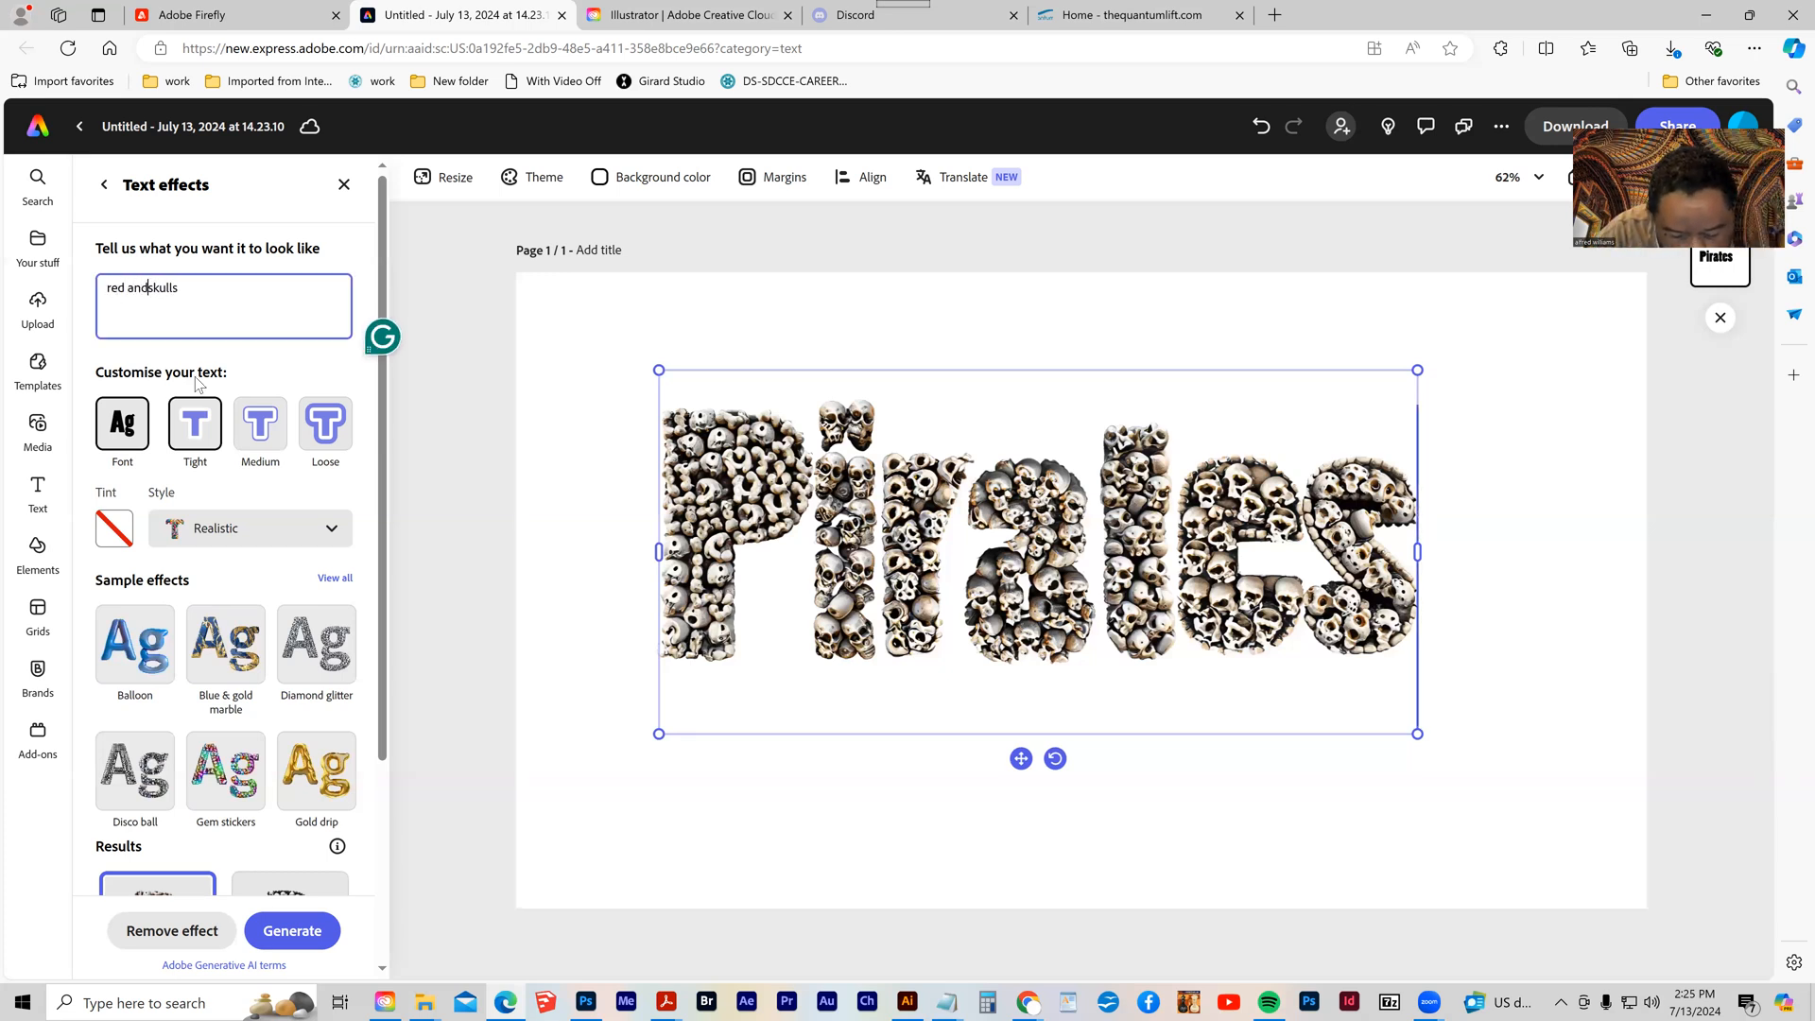
type(" blue")
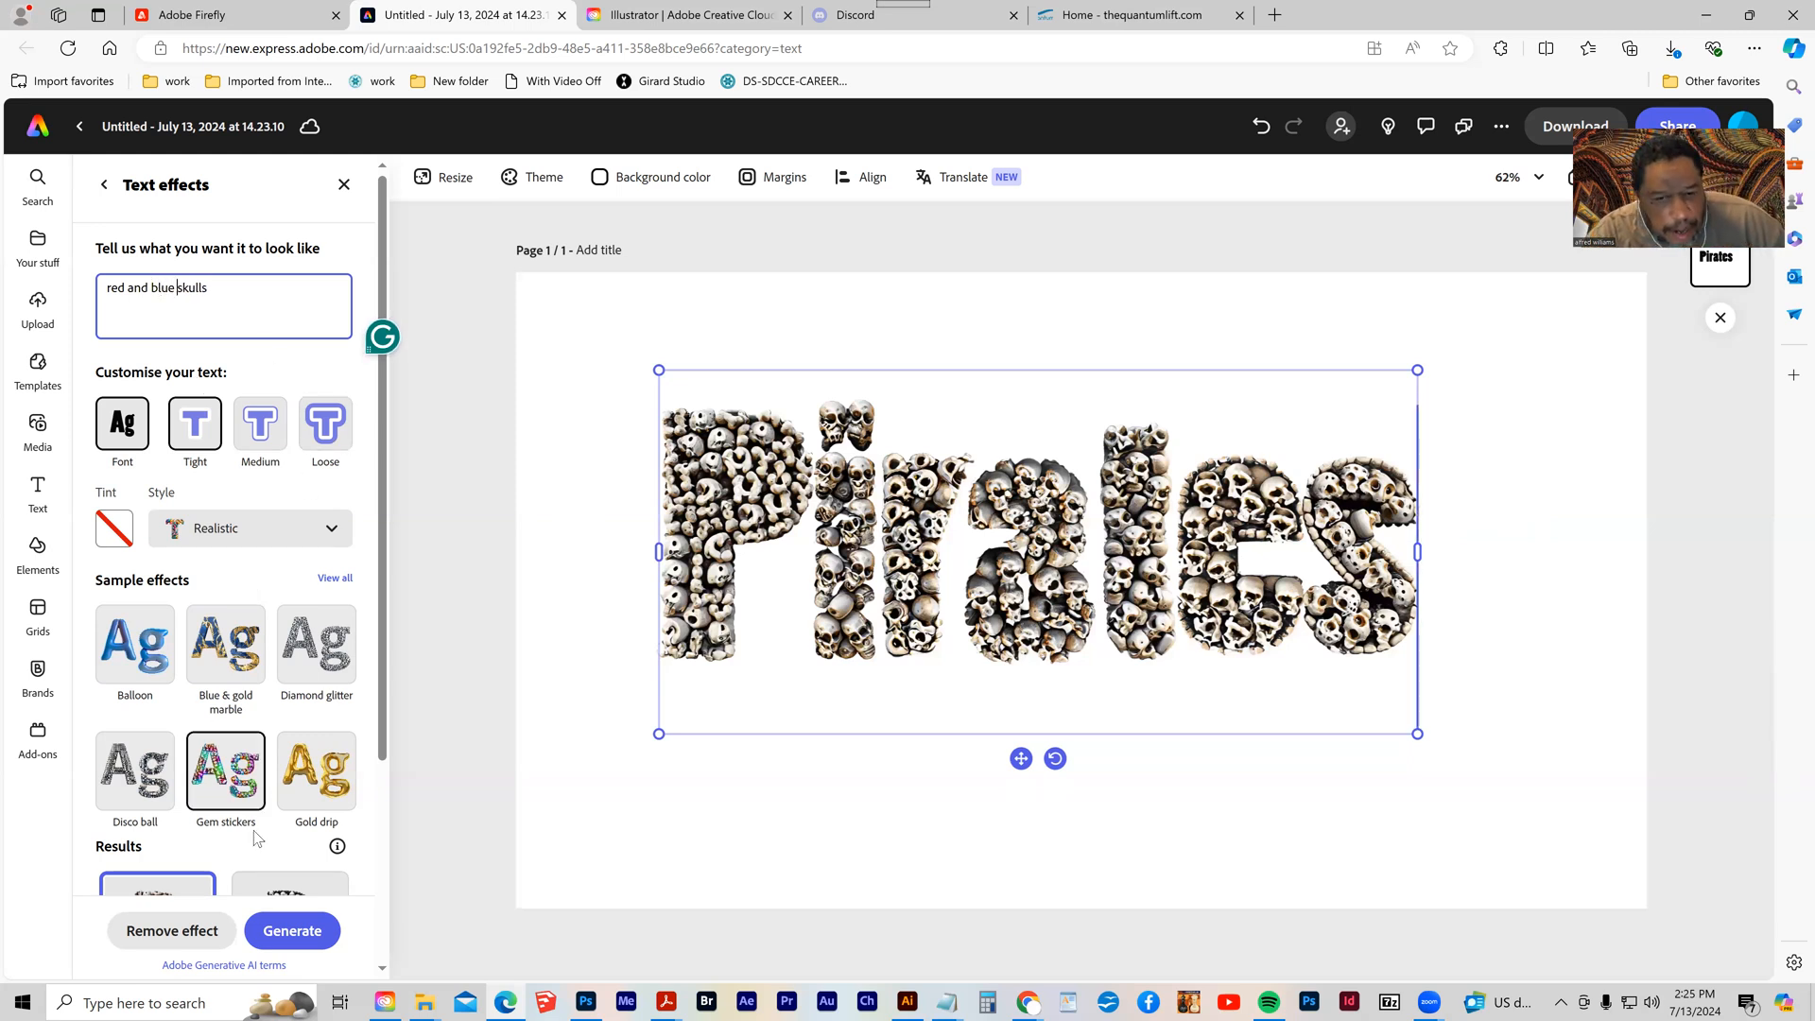
left_click(293, 932)
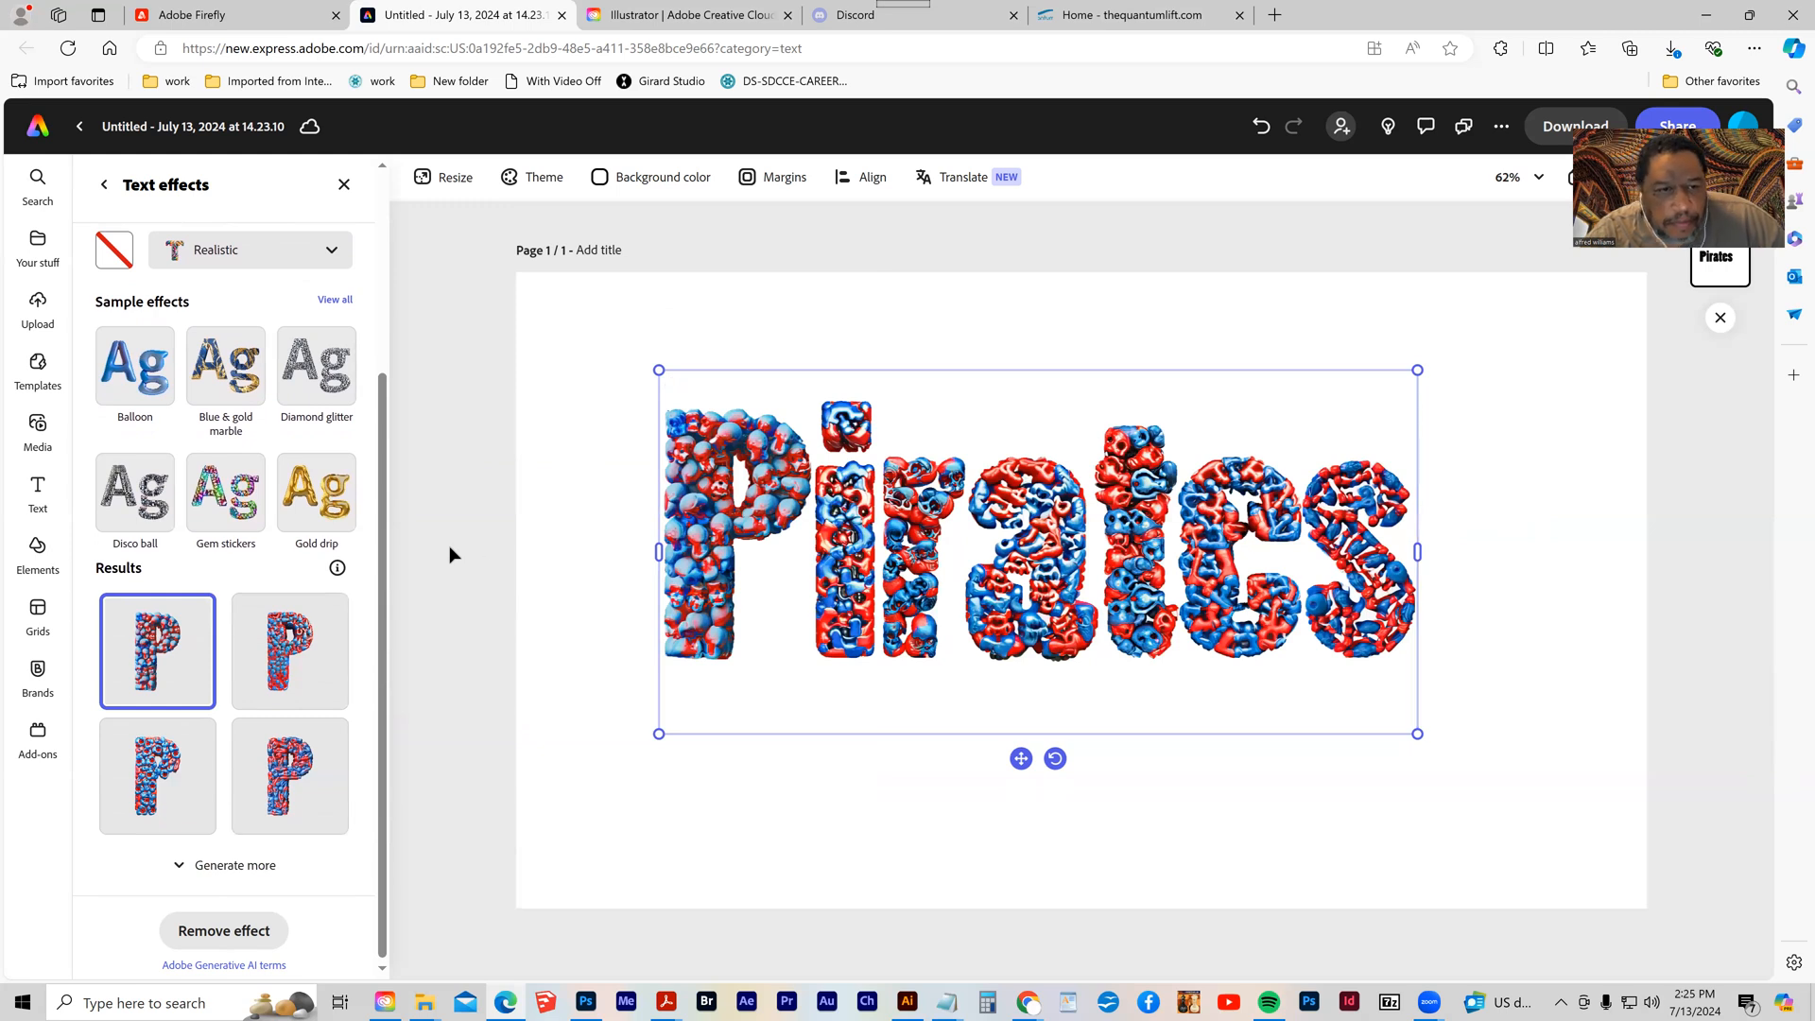
- Change the effect description to "black and blue skulls" and regenerate the Pirates text effect
scroll(282, 297, "up", 3)
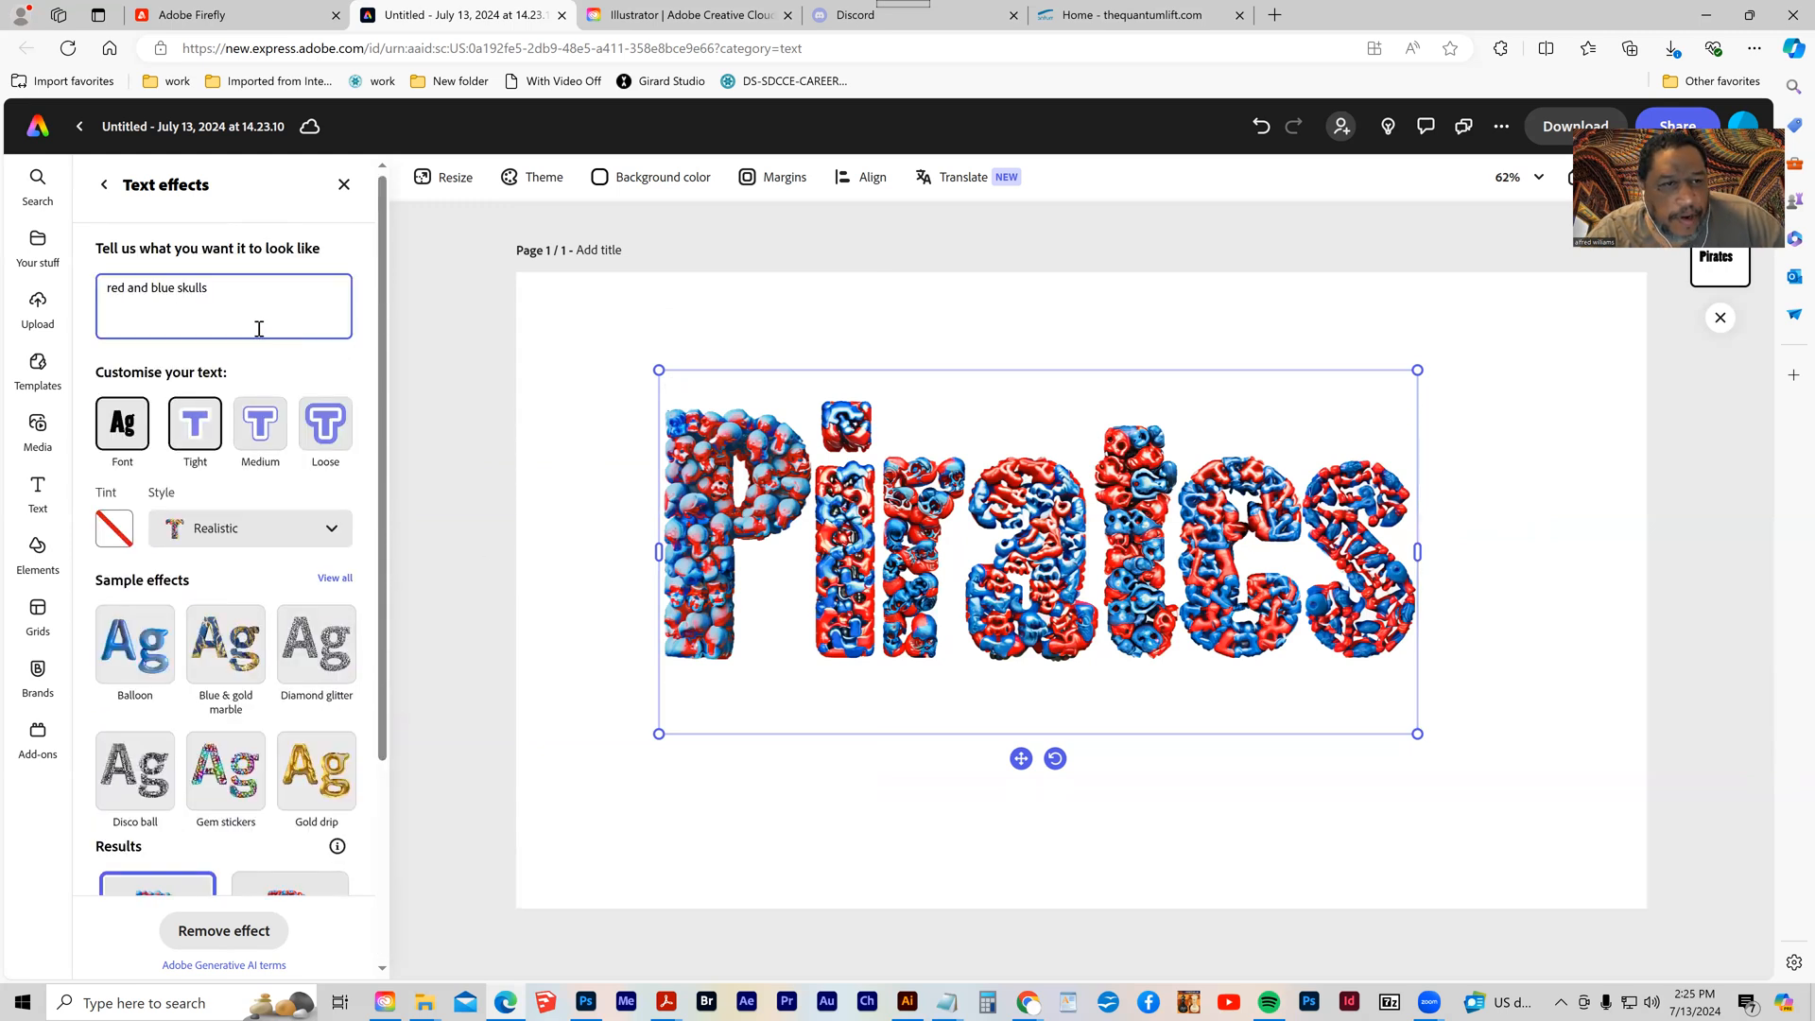
double_click(125, 288)
key("BackSpace")
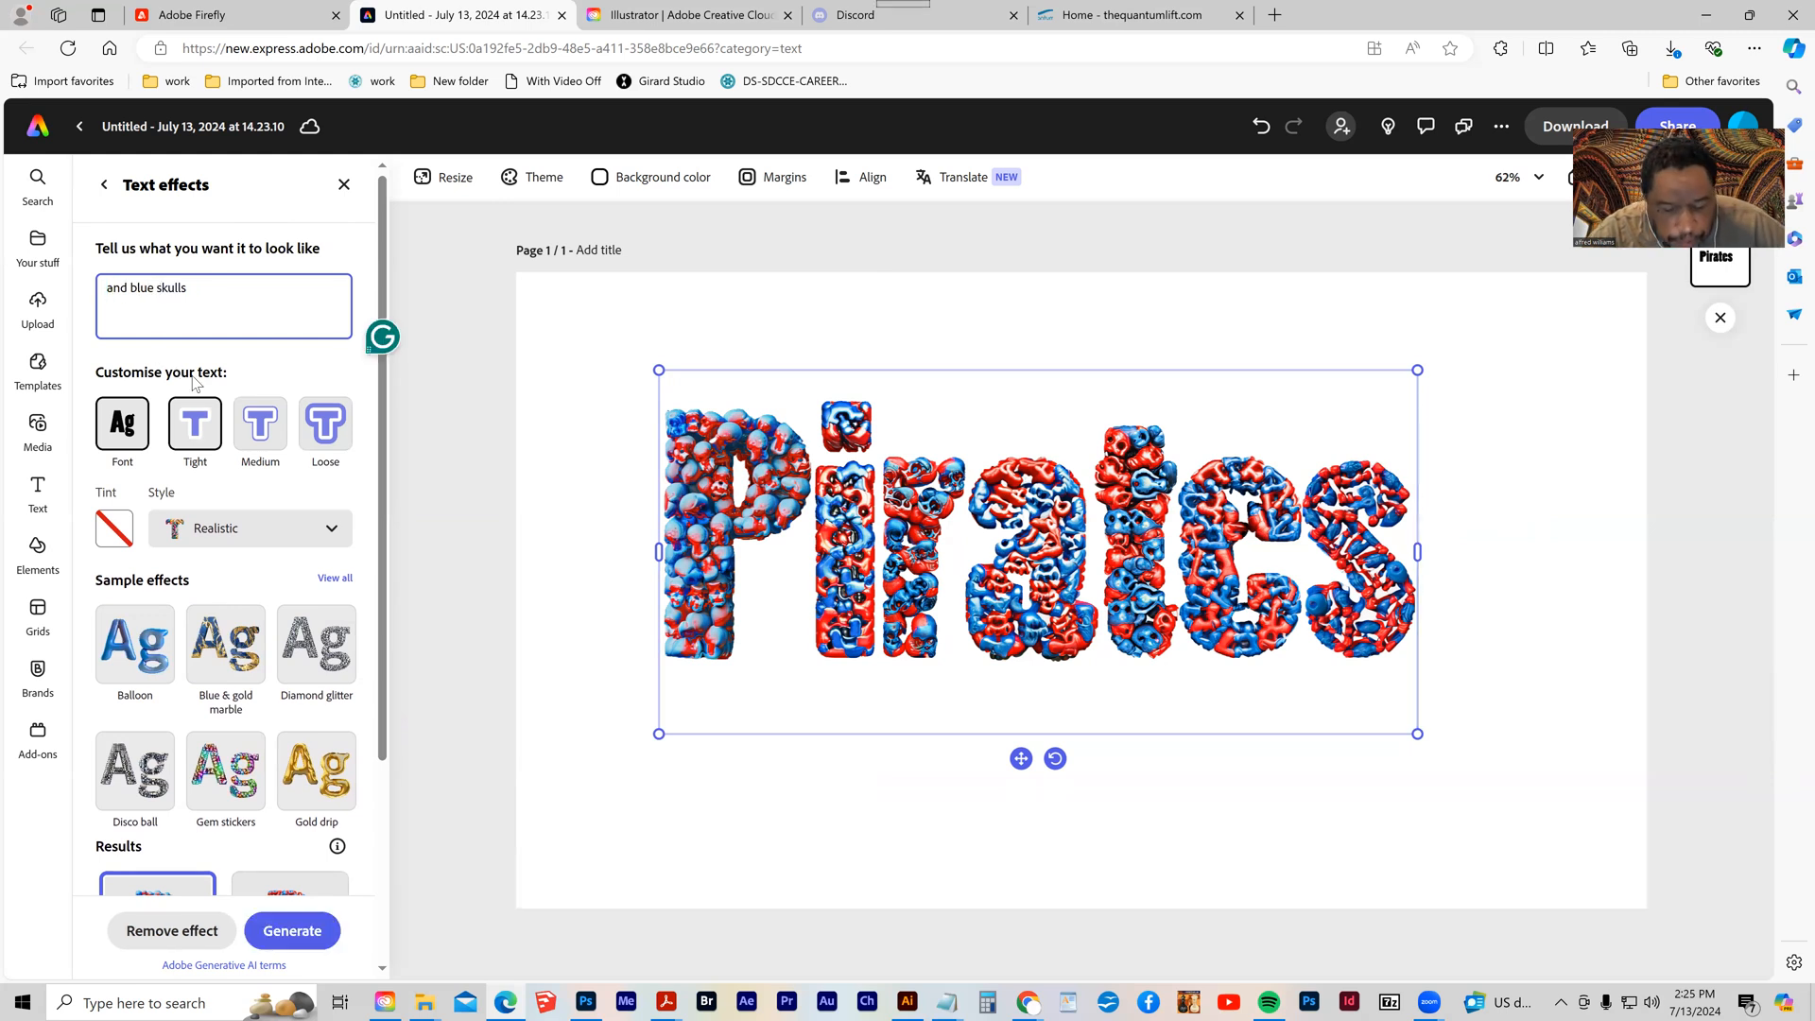
type("back")
key("Left")
key("BackSpace")
type("l")
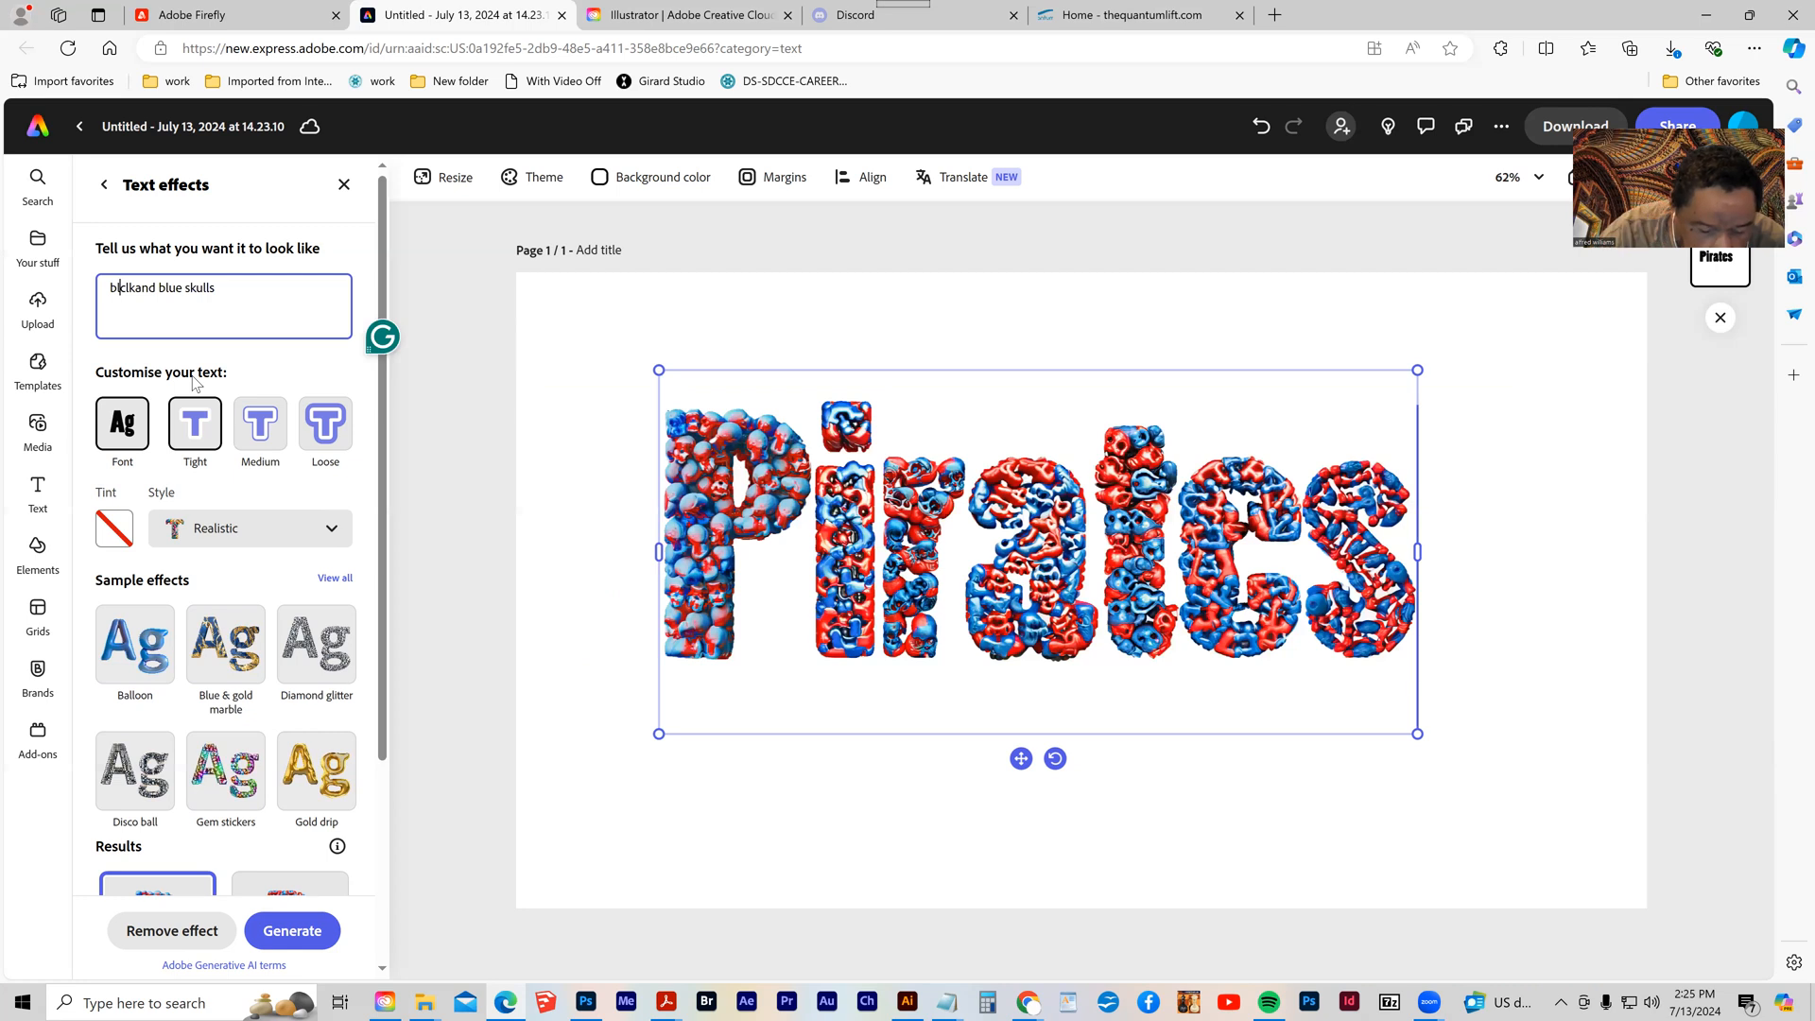
type("a")
key("Right")
key("Right")
key("BackSpace")
key("Right")
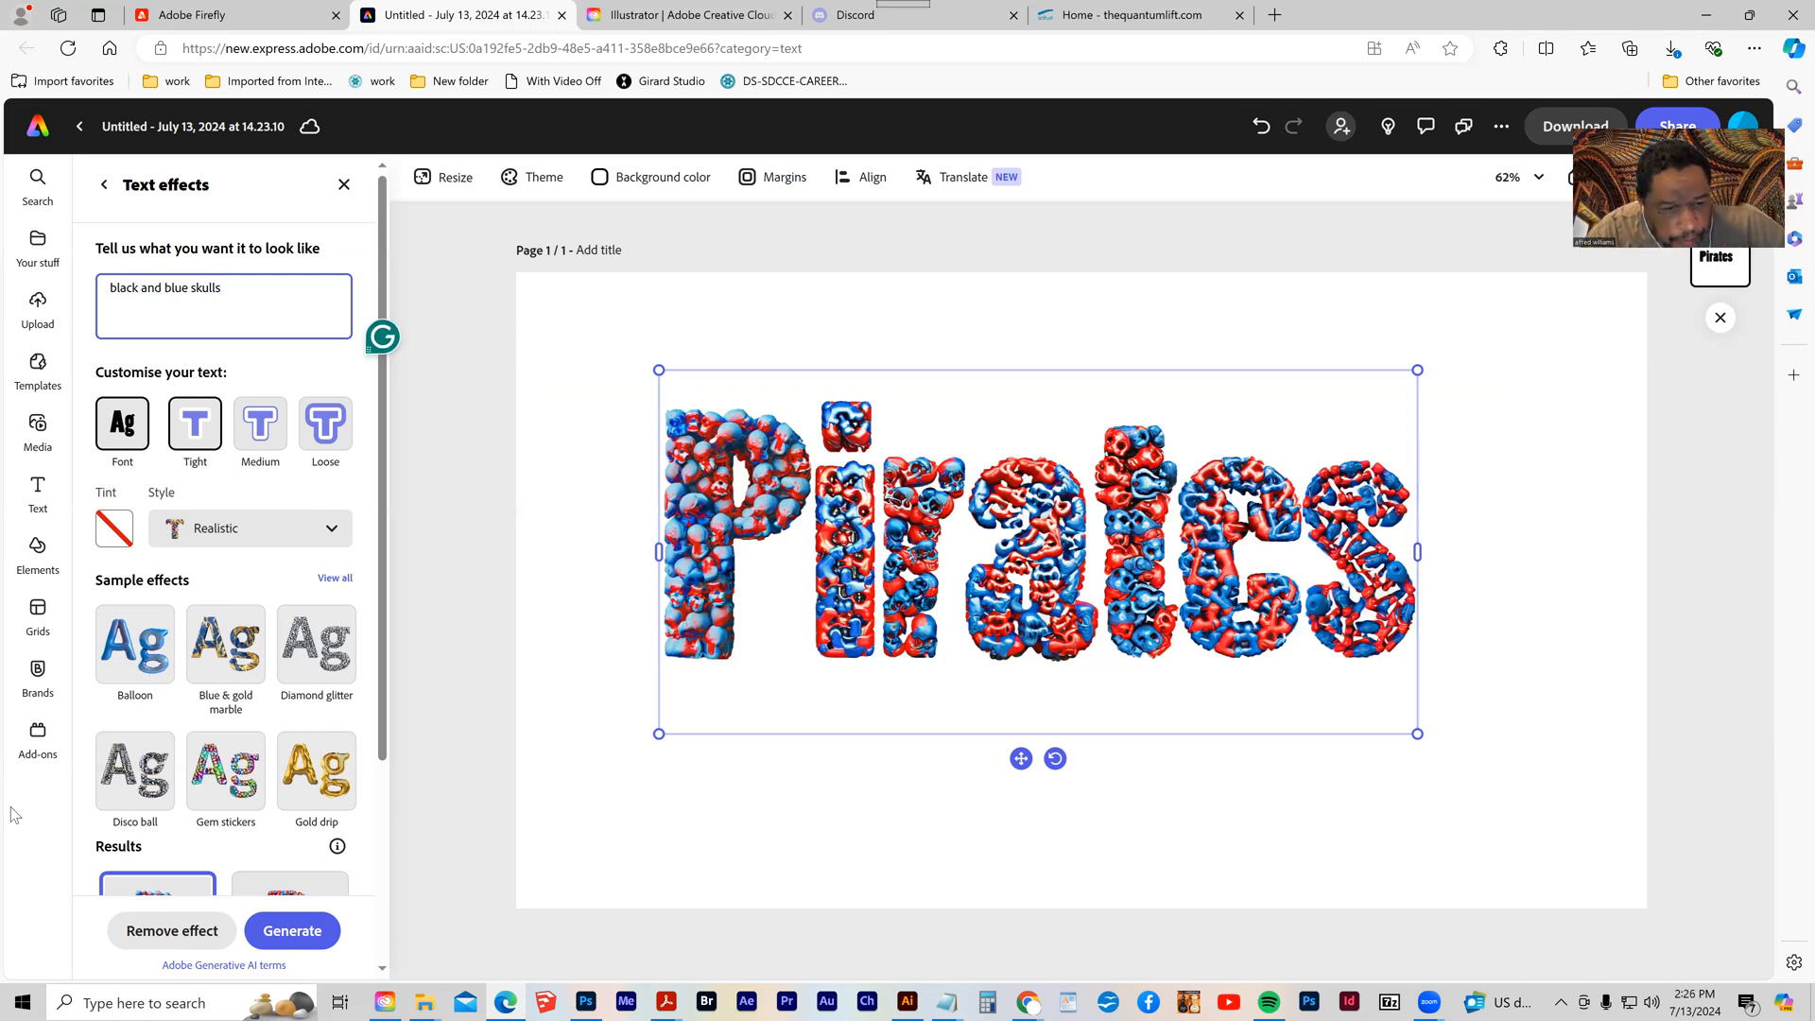
left_click(274, 932)
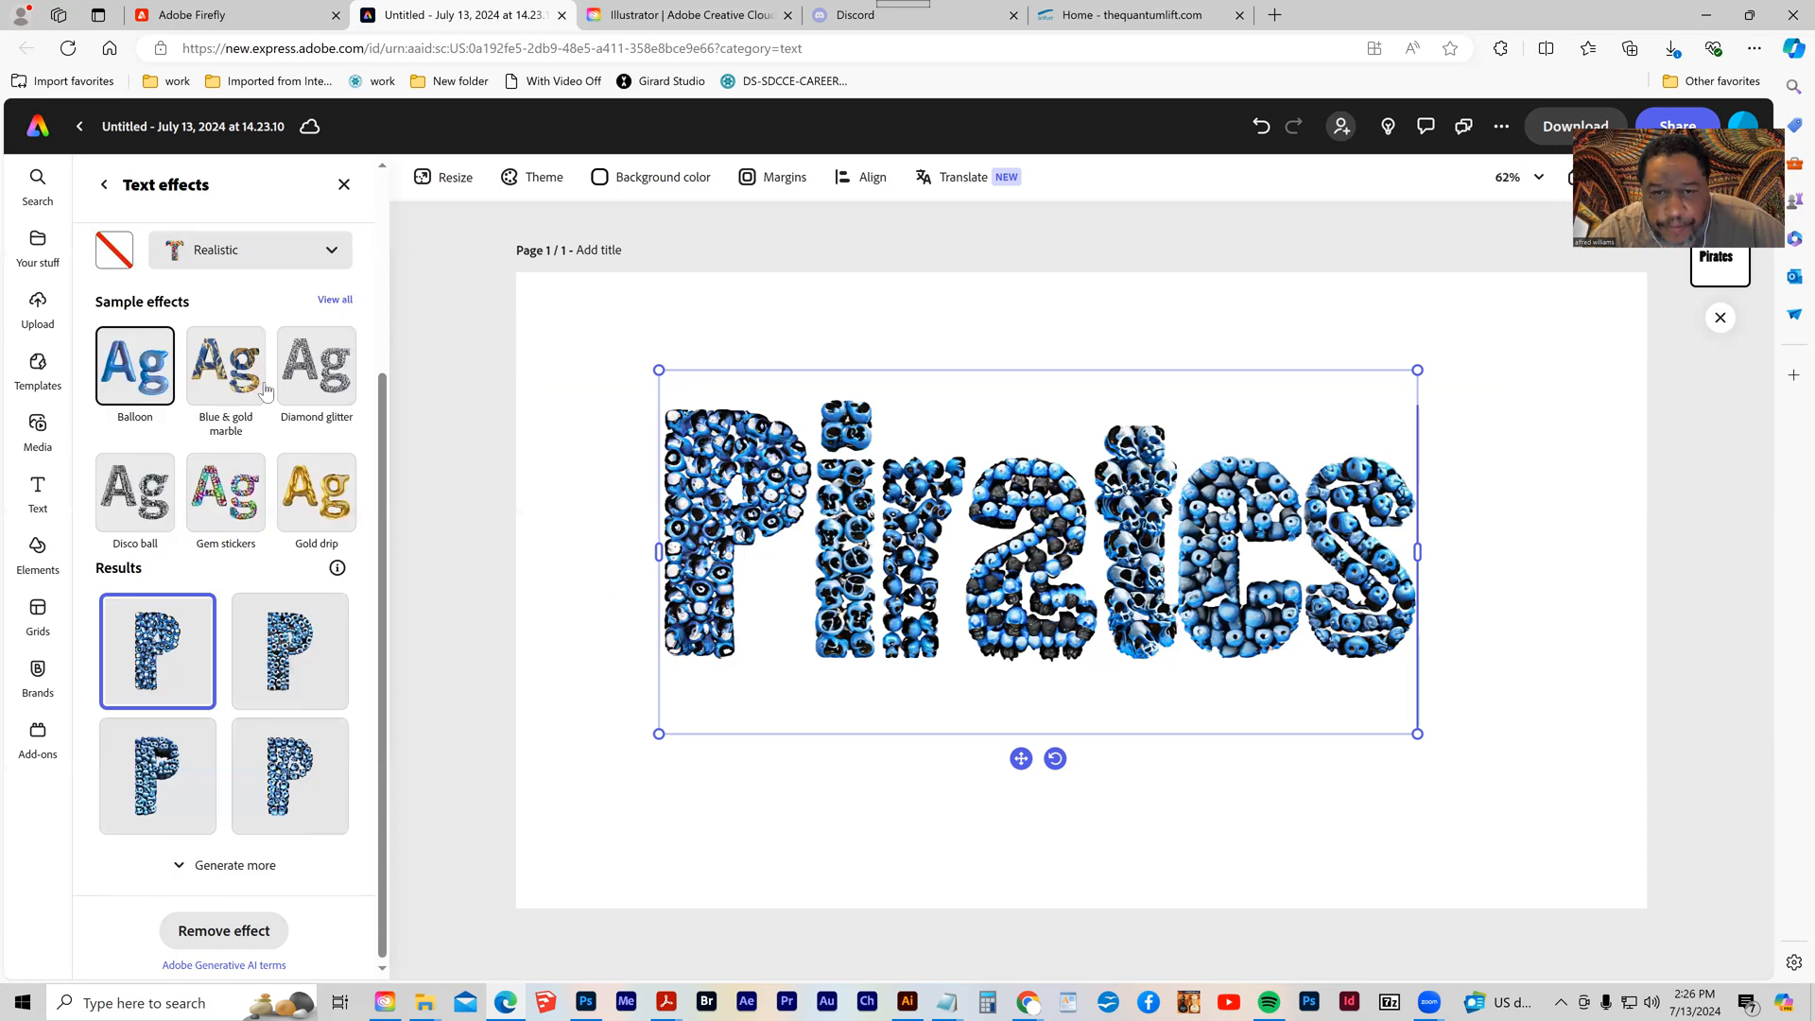
- Set the effect's style to Embellished and regenerate the black and blue skull text
scroll(249, 433, "up", 3)
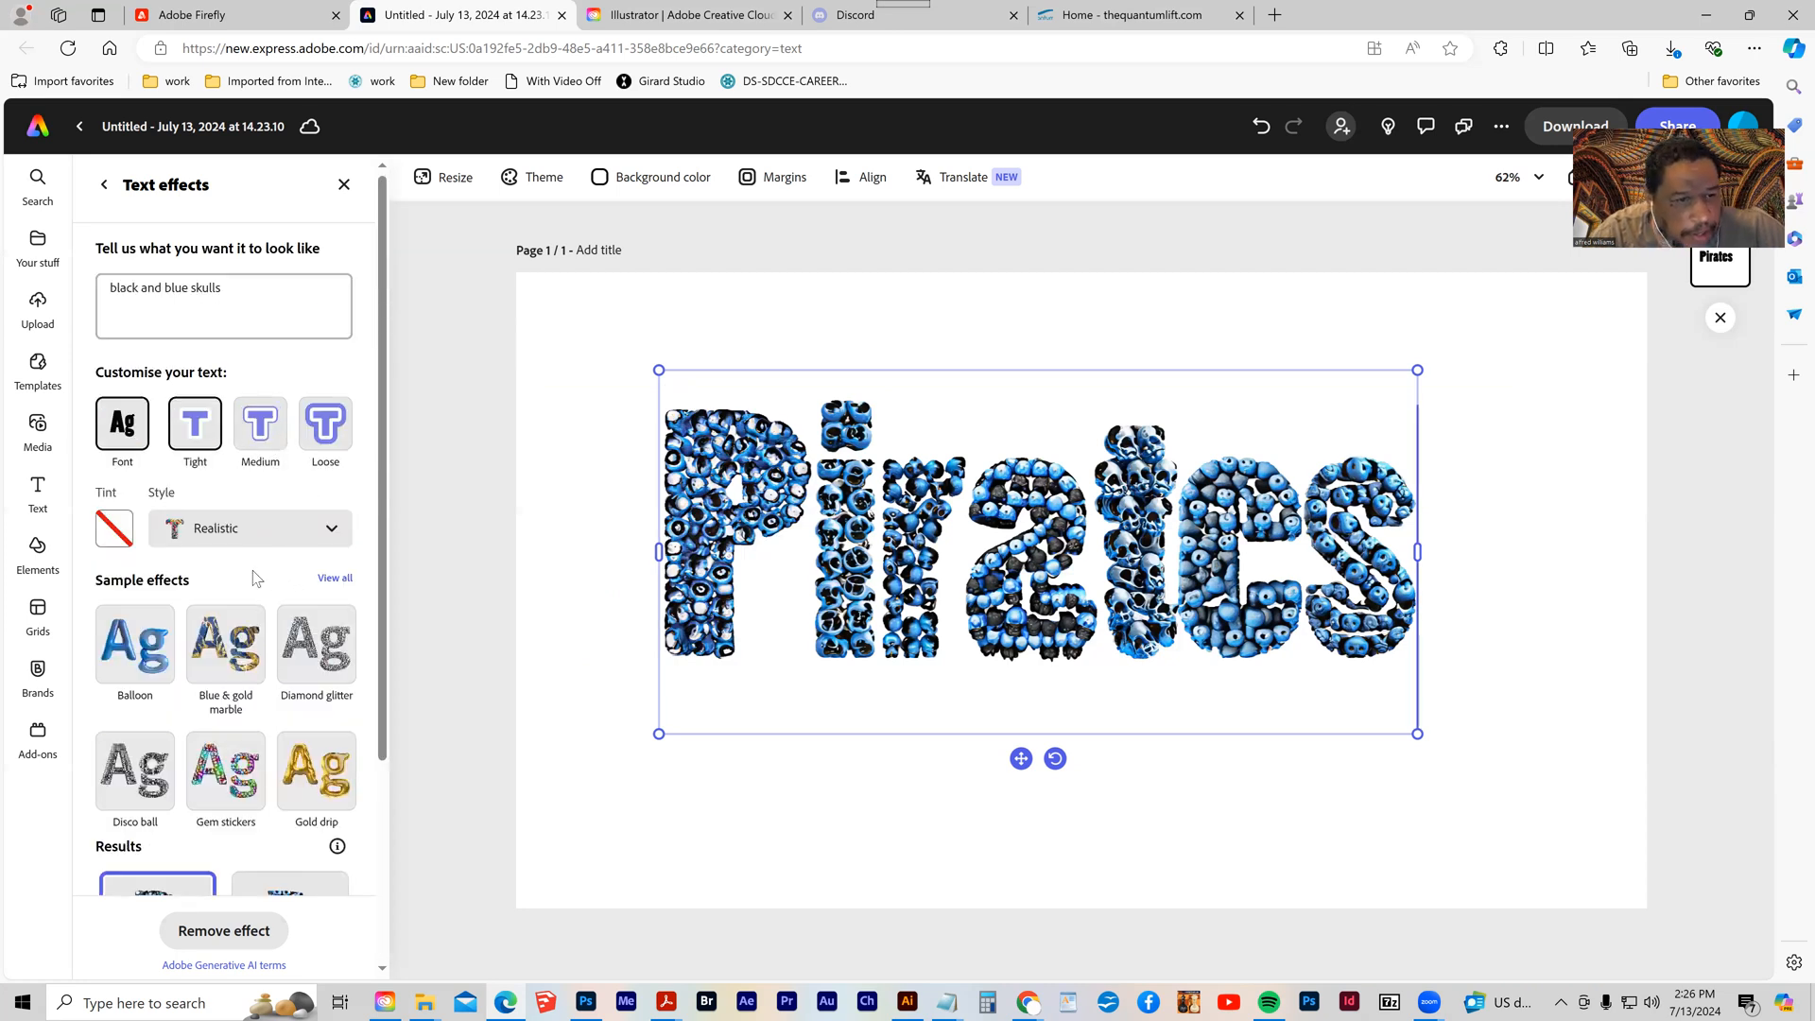
left_click(222, 527)
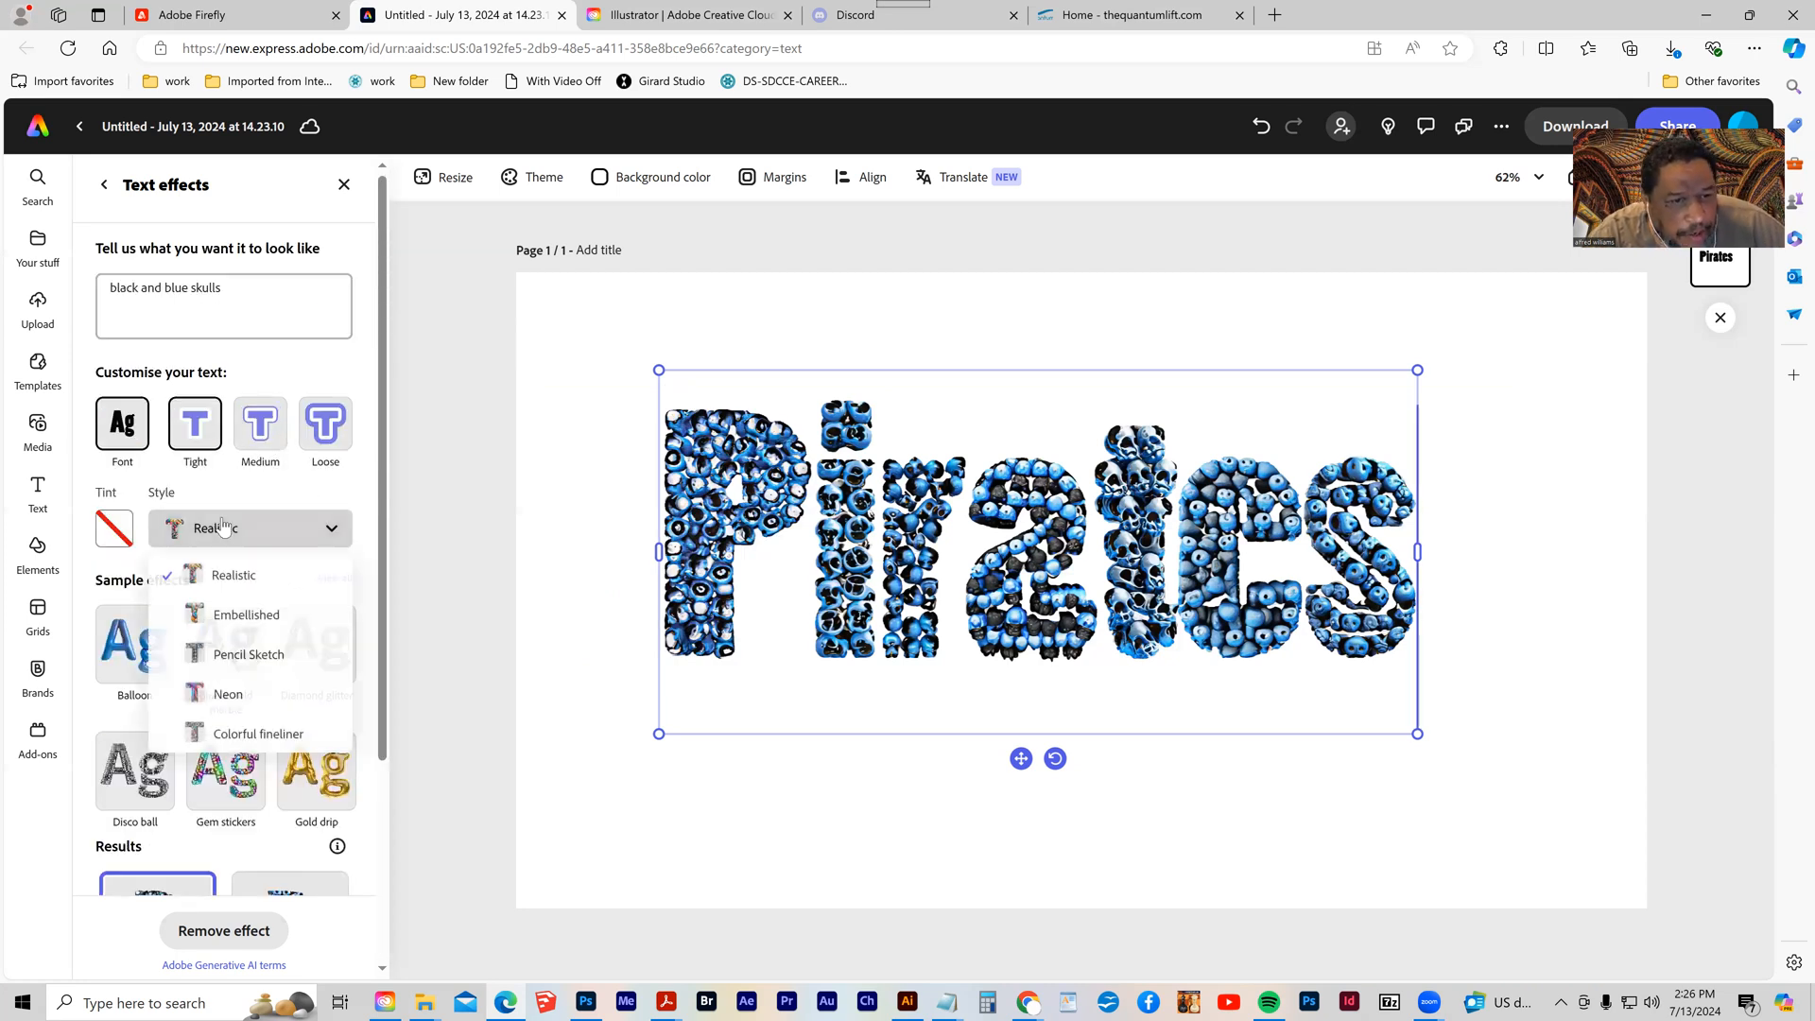
left_click(224, 617)
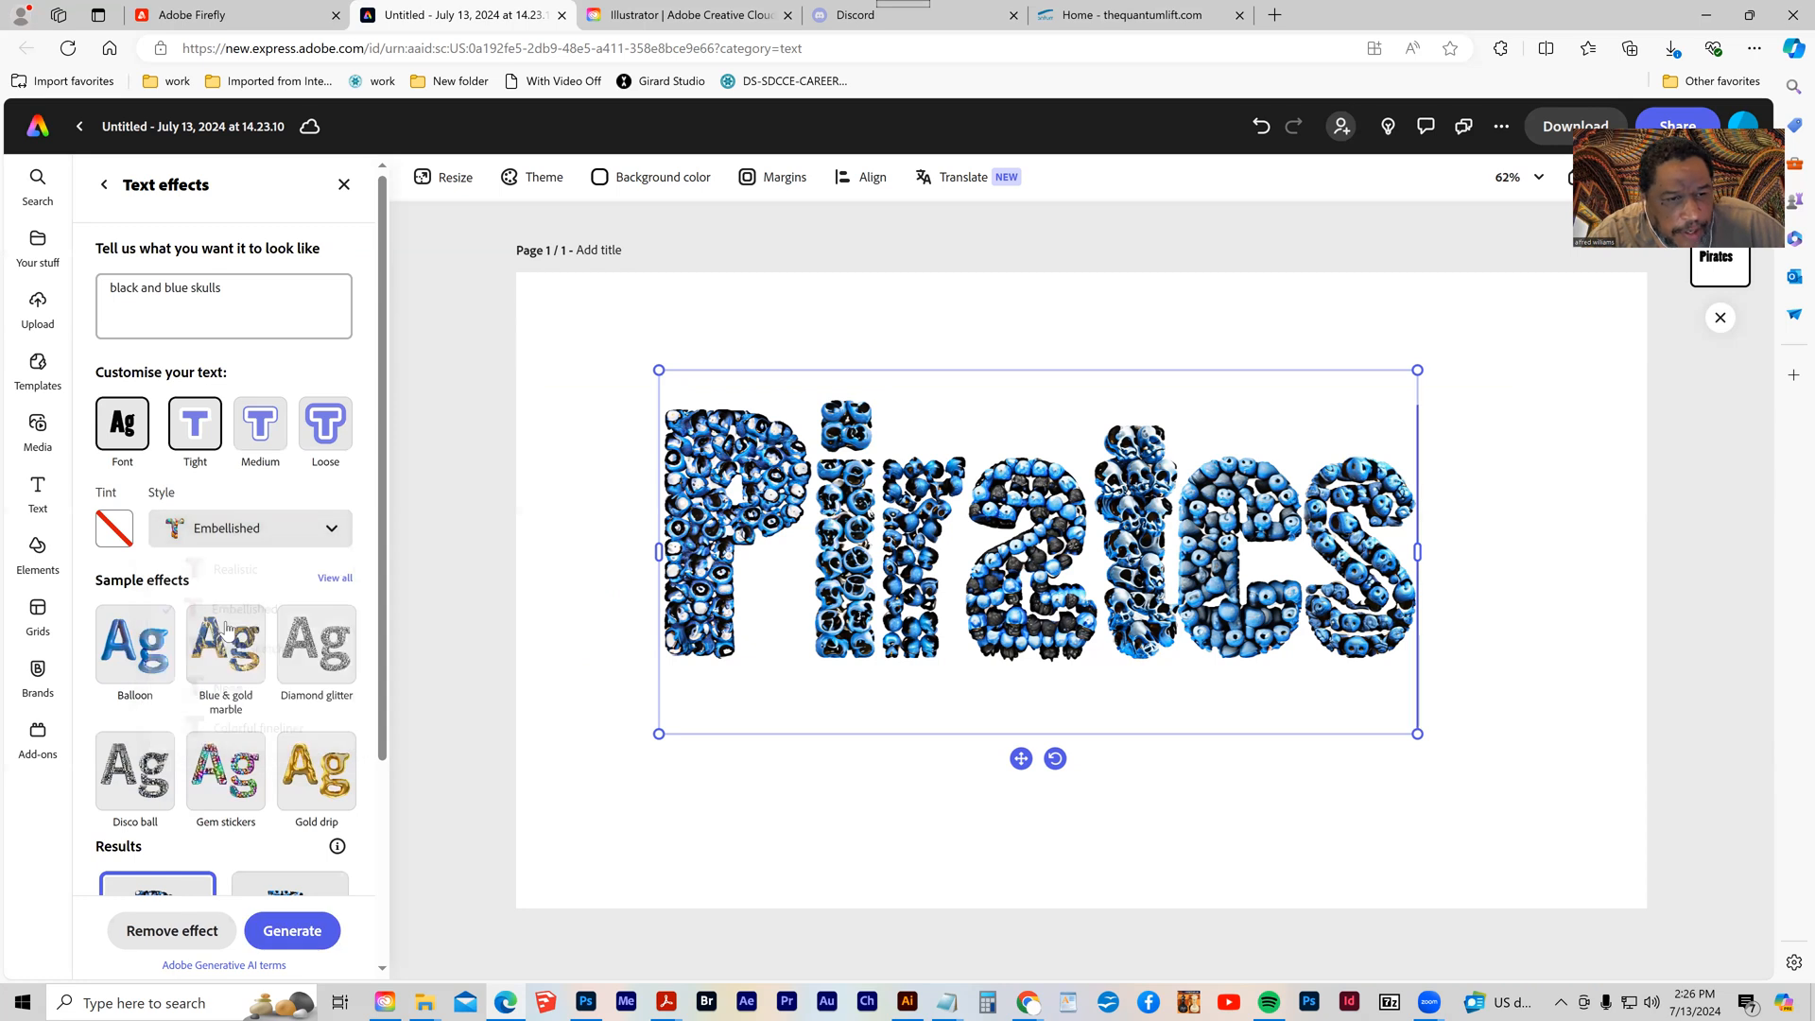
left_click(293, 930)
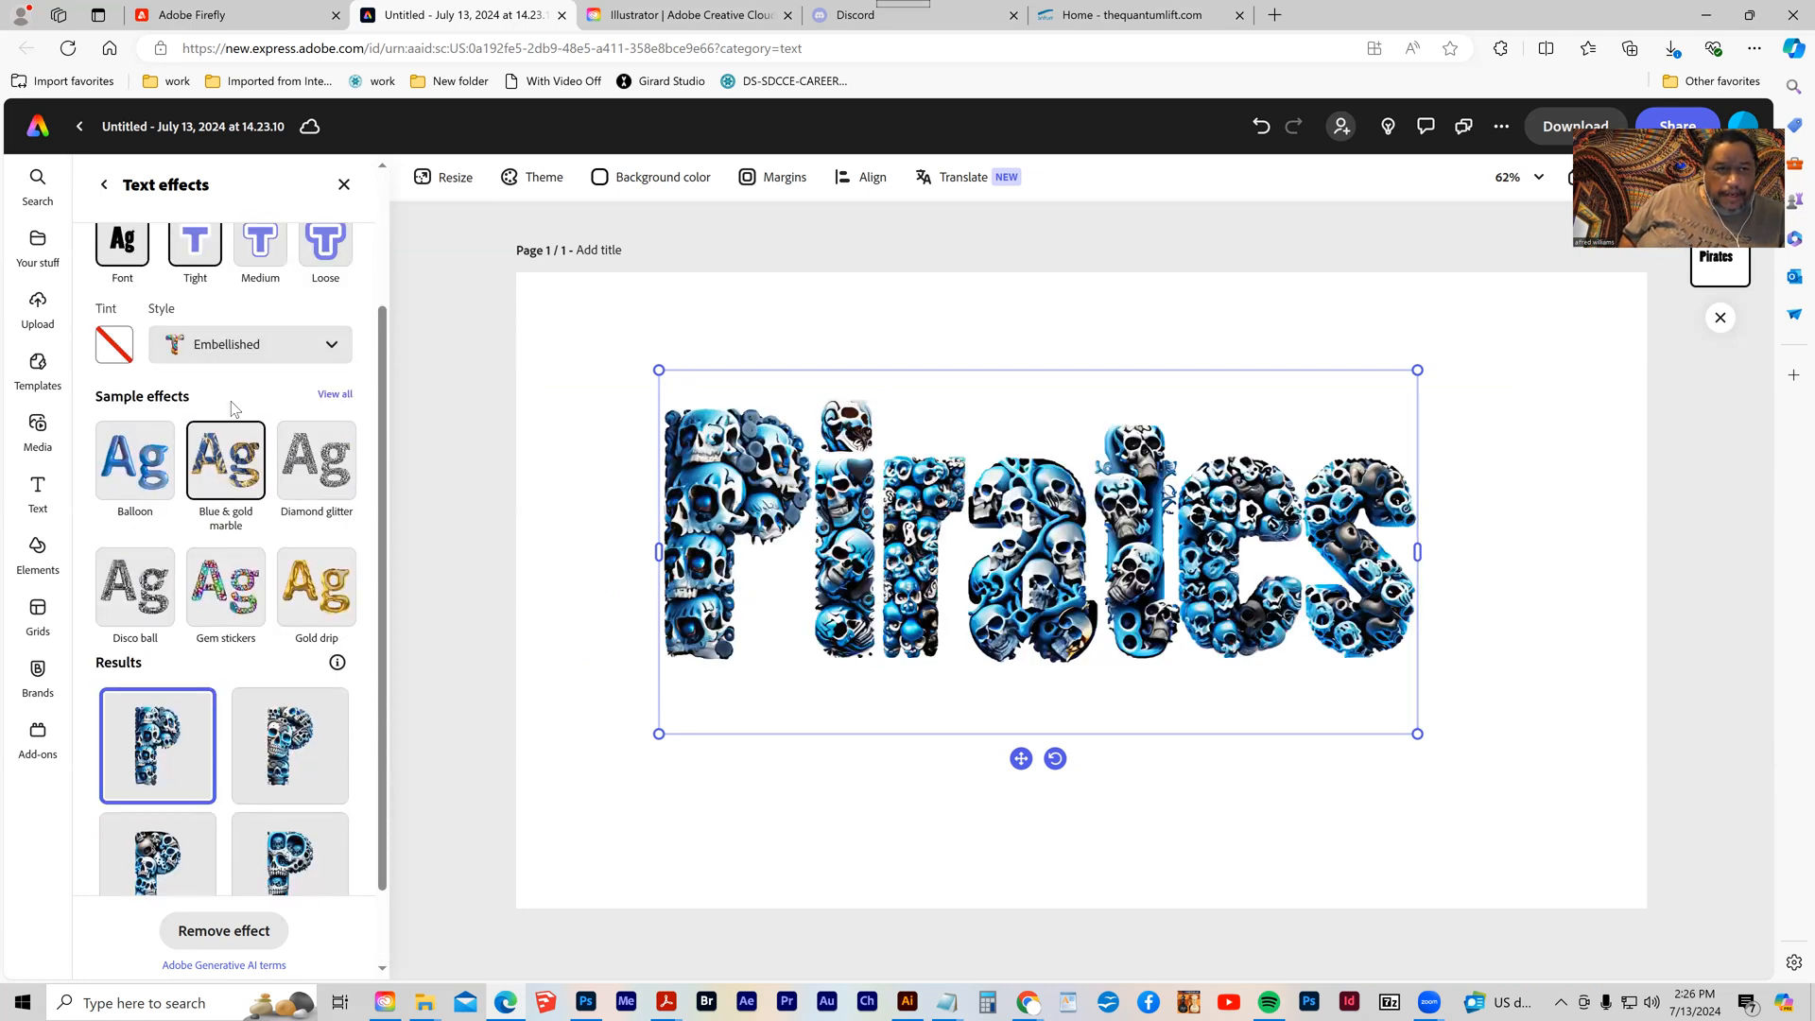
- Switch the effect's style to Neon and regenerate the skull text
left_click(210, 361)
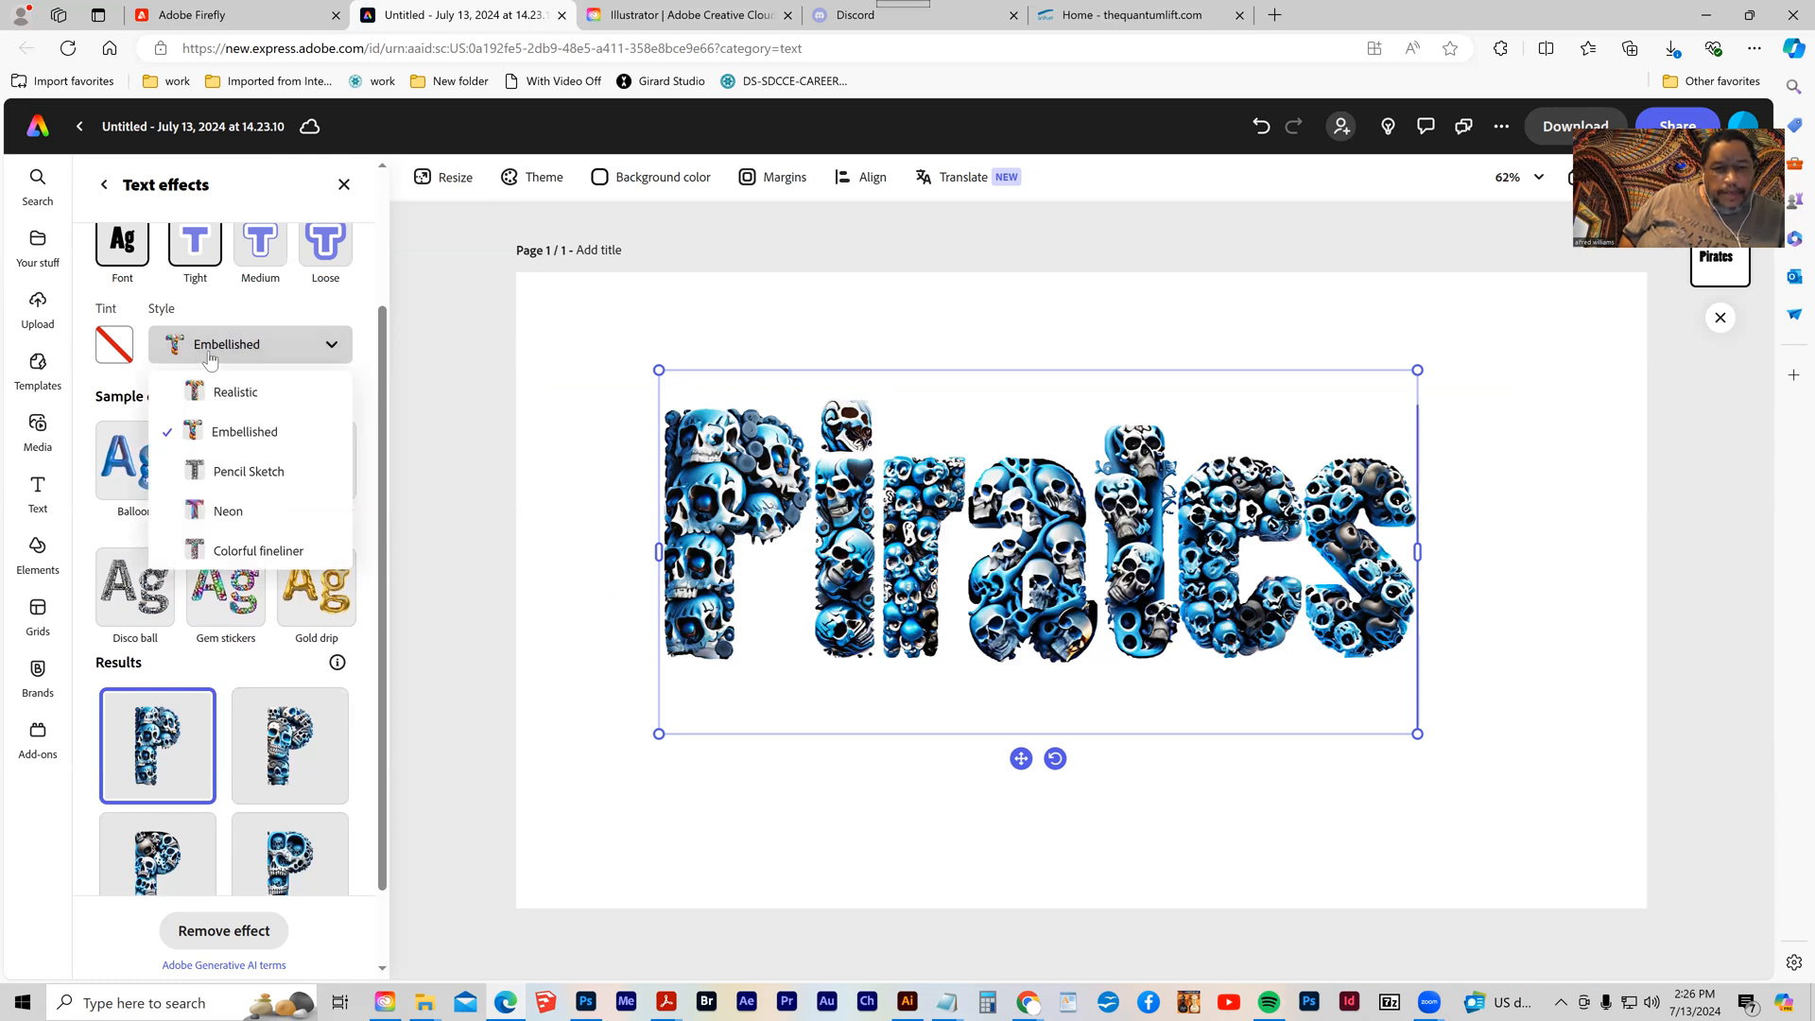
left_click(228, 511)
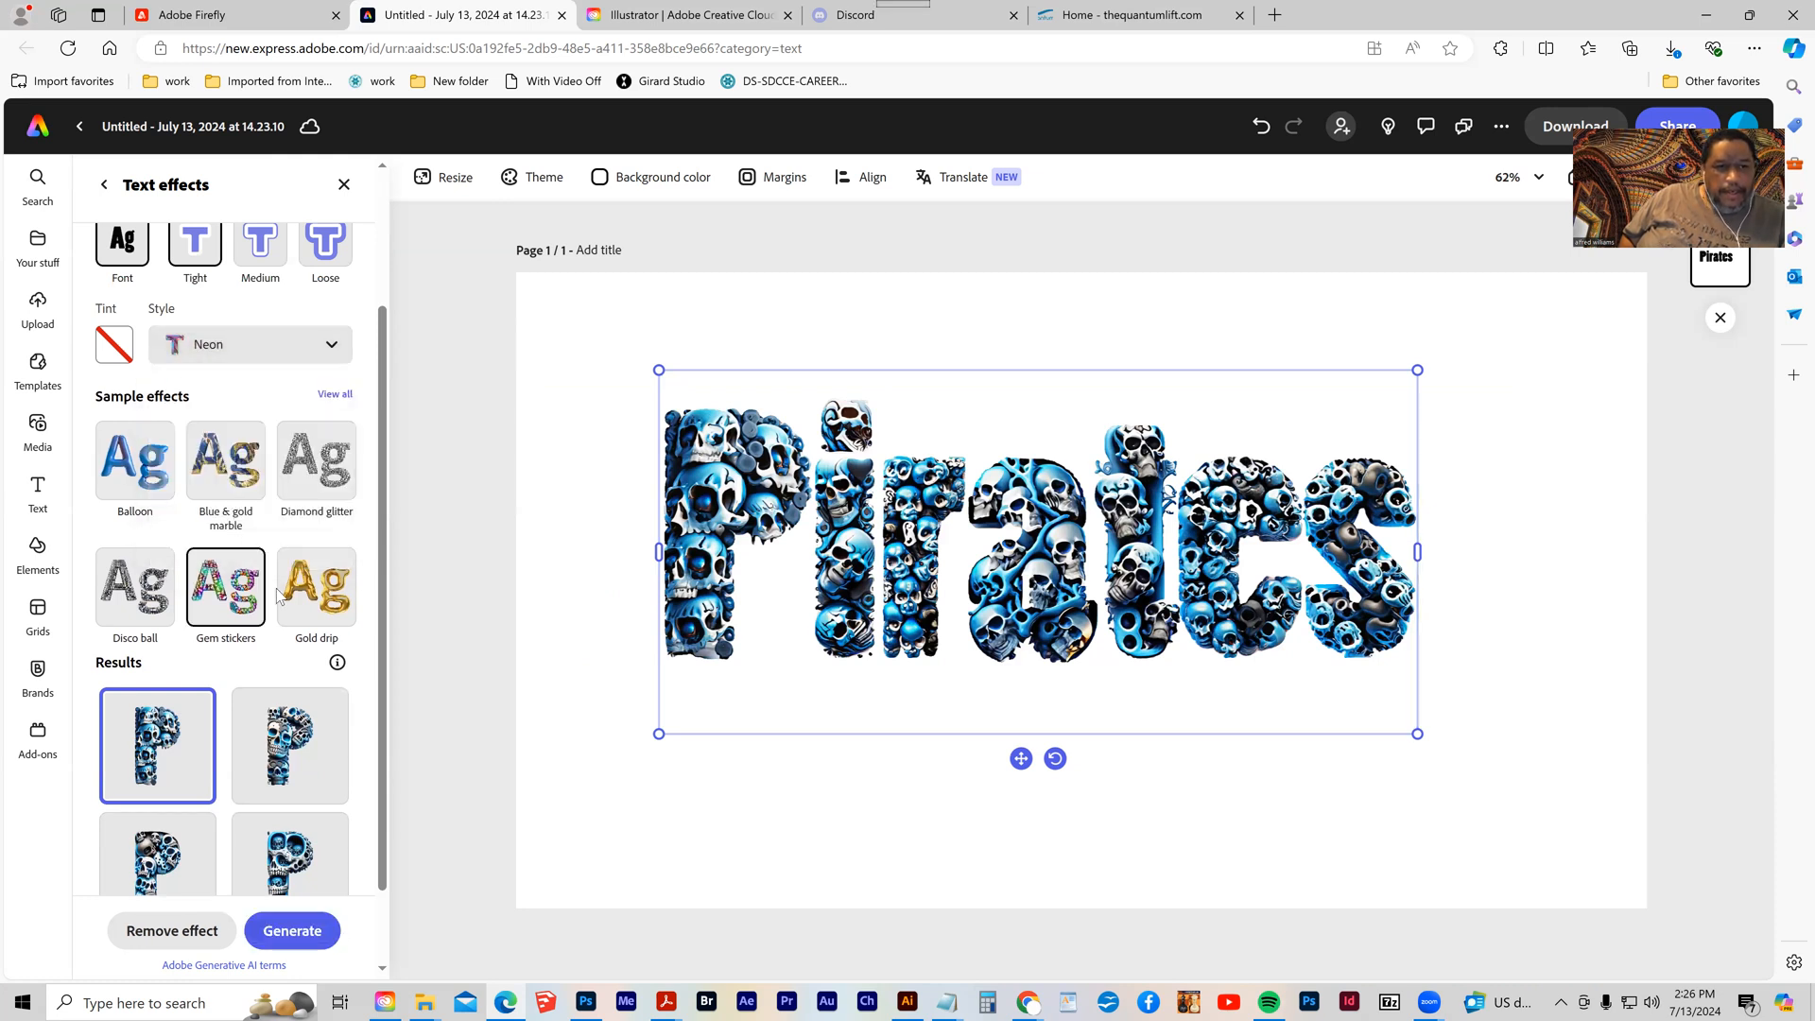
left_click(290, 929)
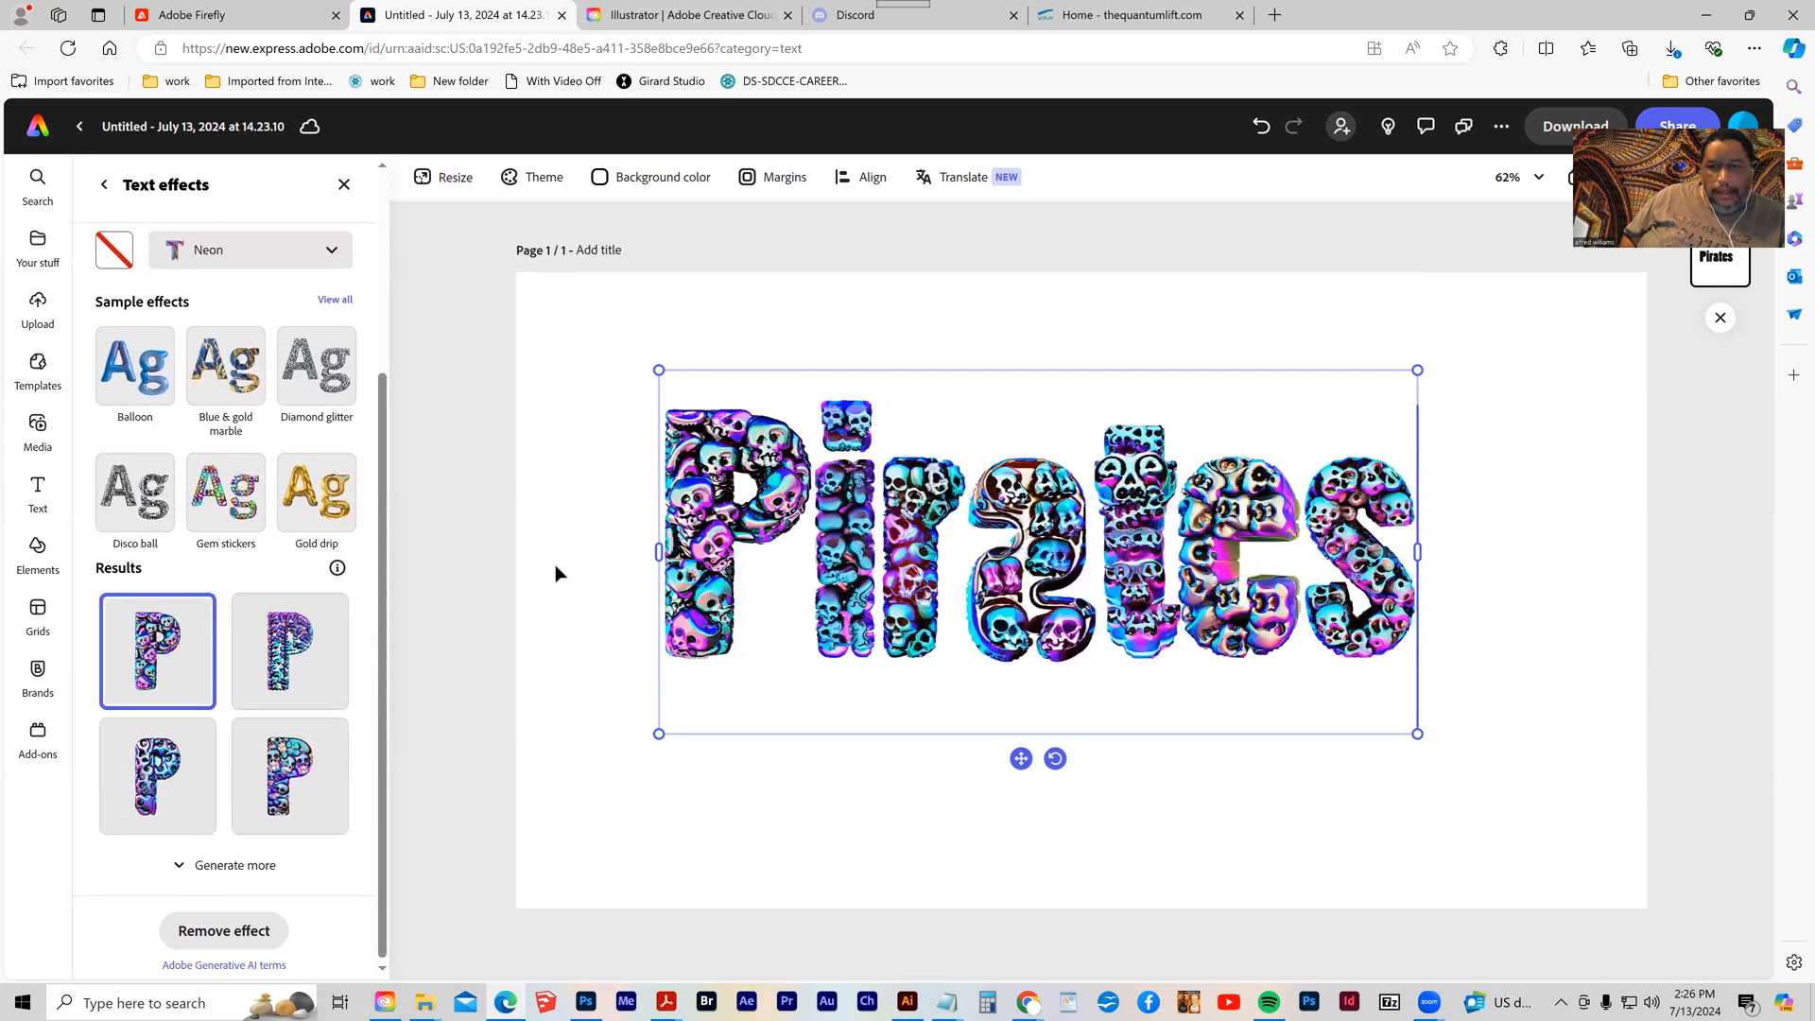
- Set the style back to Embellished, choose an orange tint, and regenerate the skull text
scroll(283, 511, "up", 3)
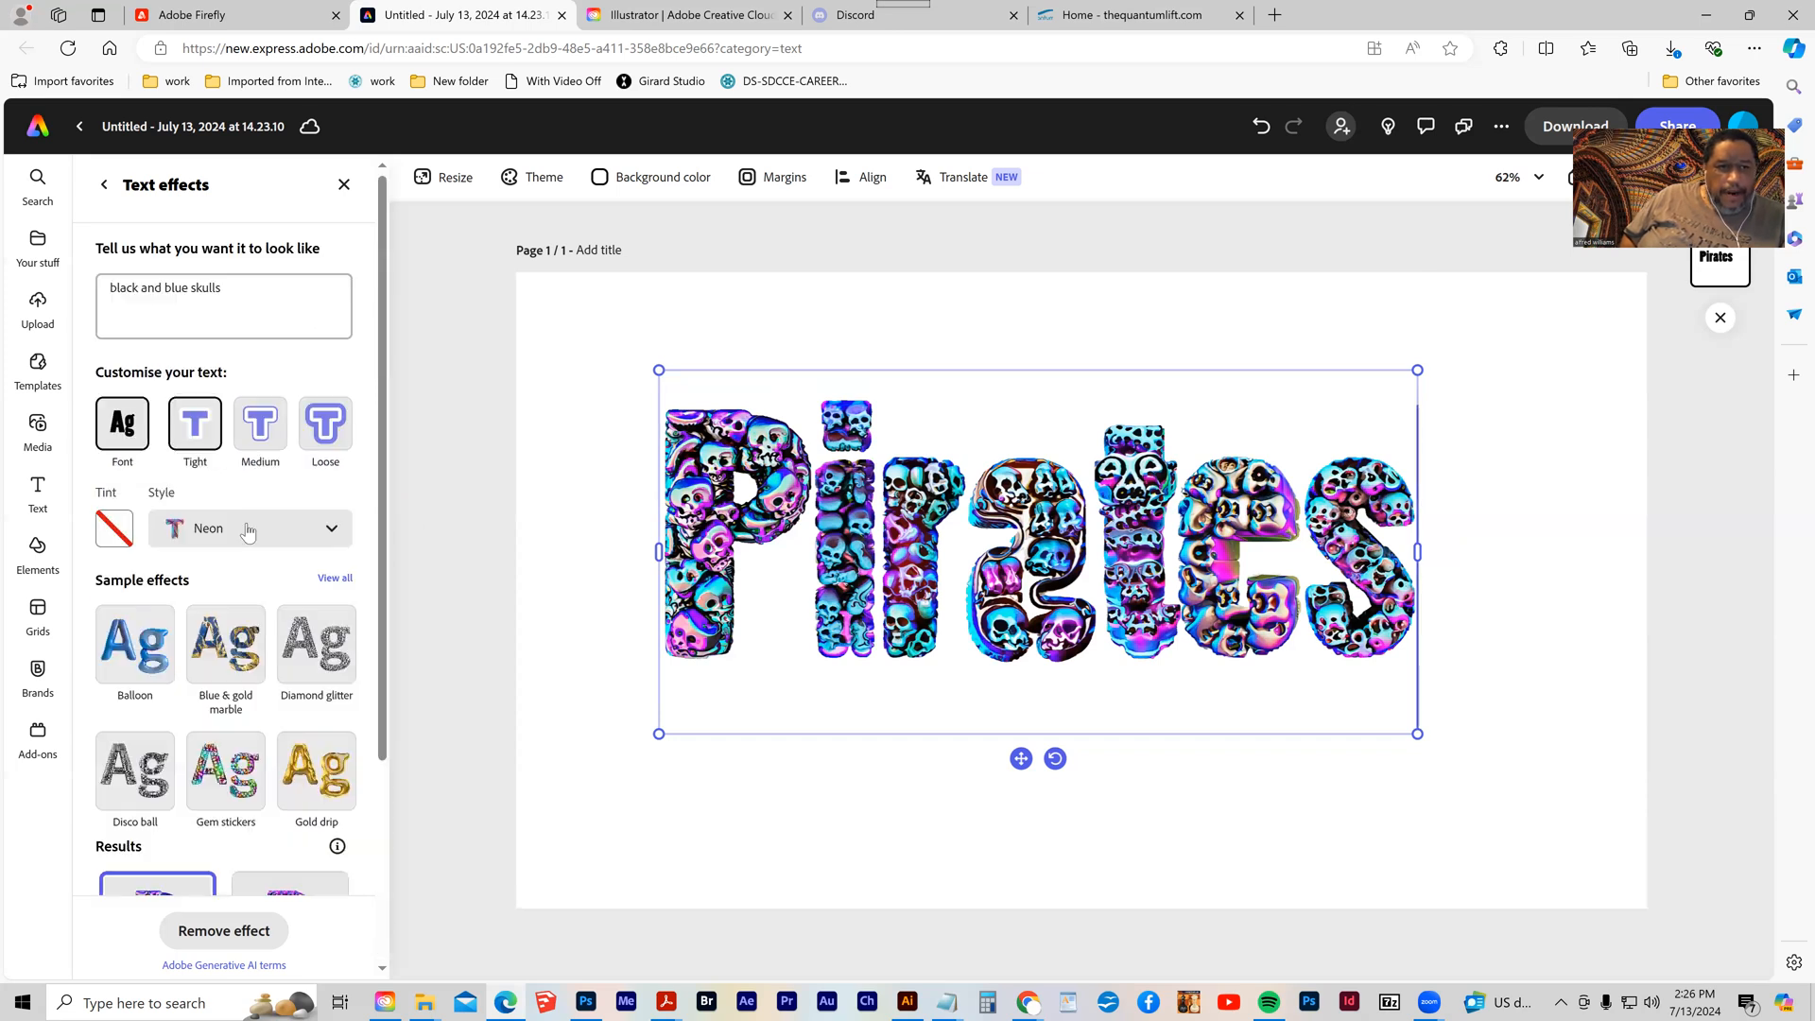
left_click(247, 540)
left_click(222, 615)
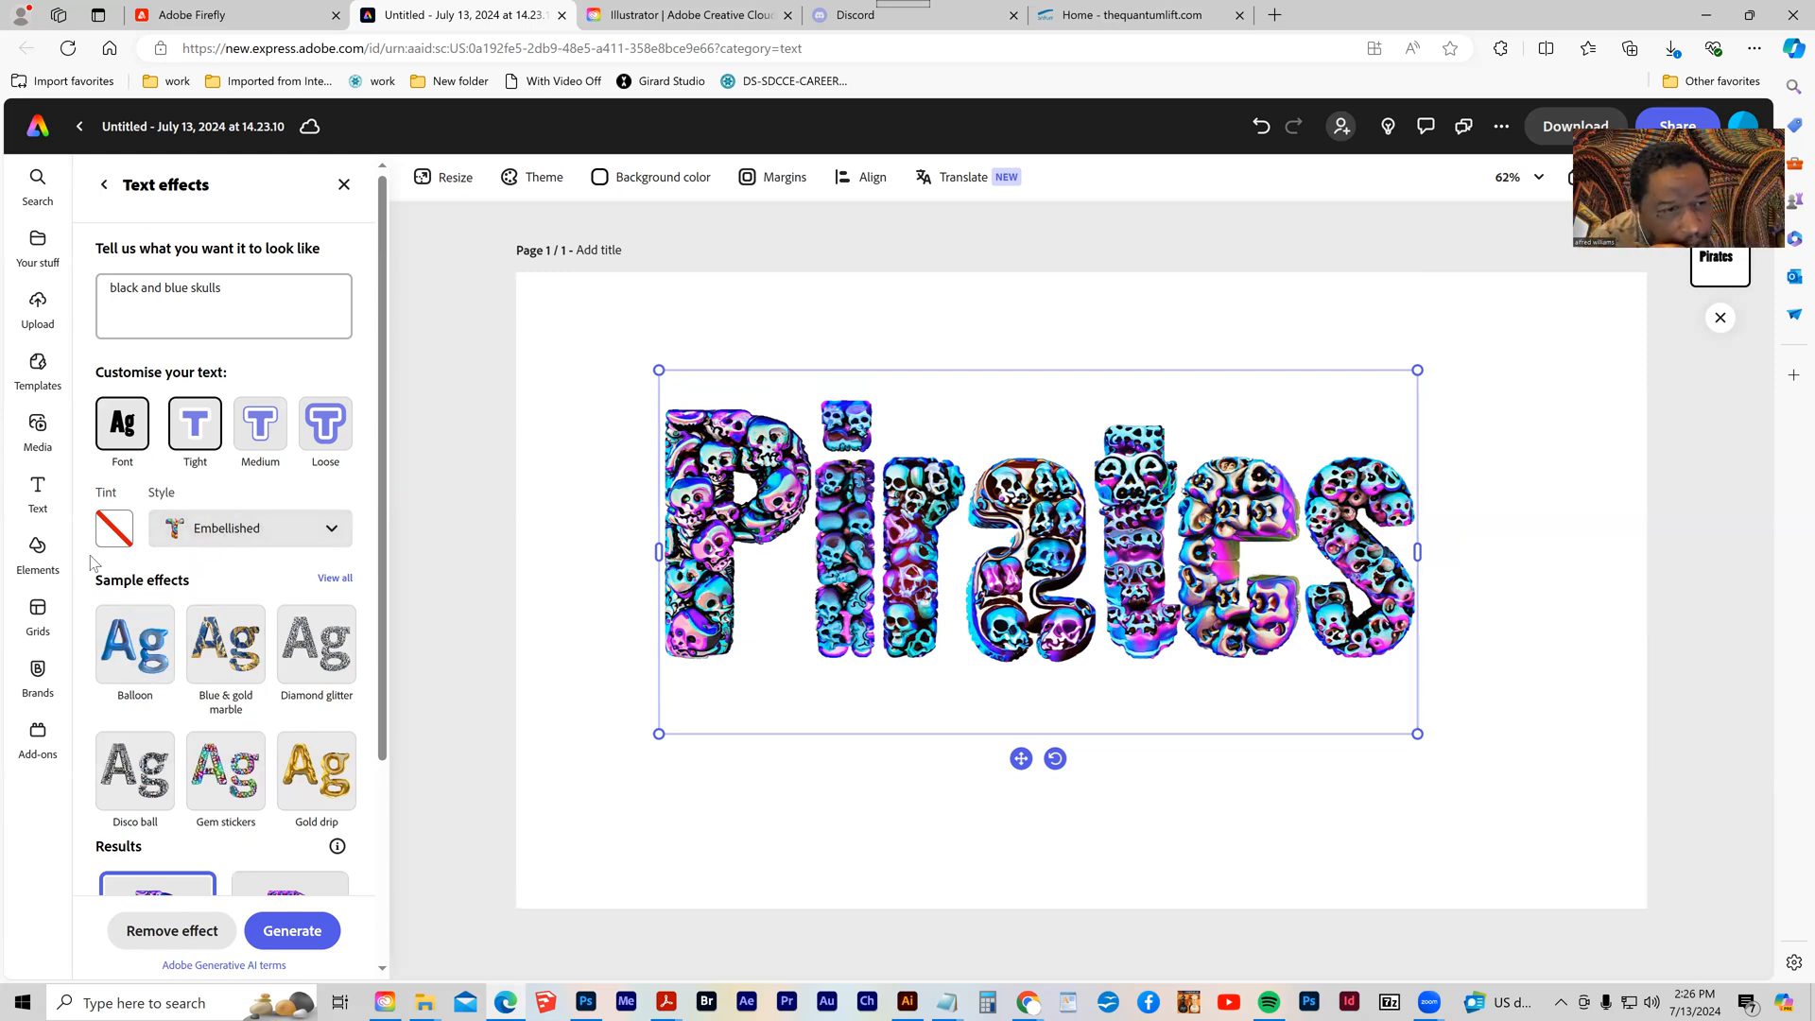
left_click(112, 537)
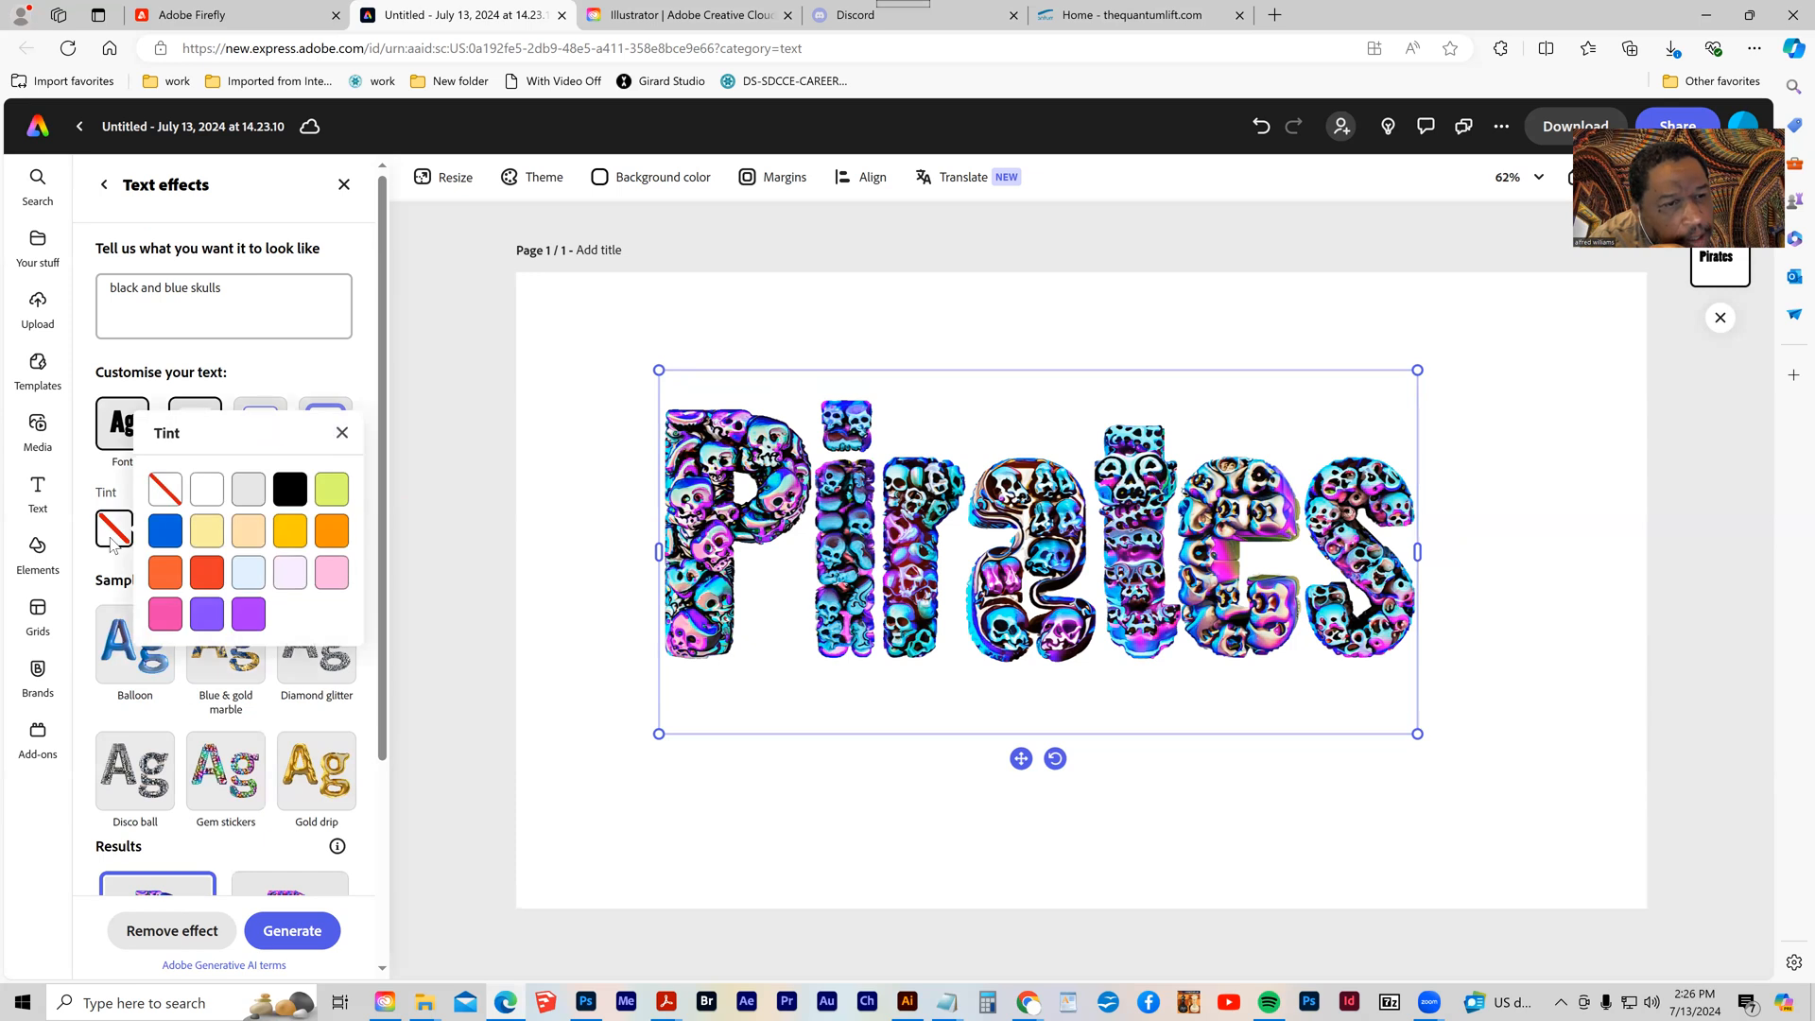
left_click(332, 531)
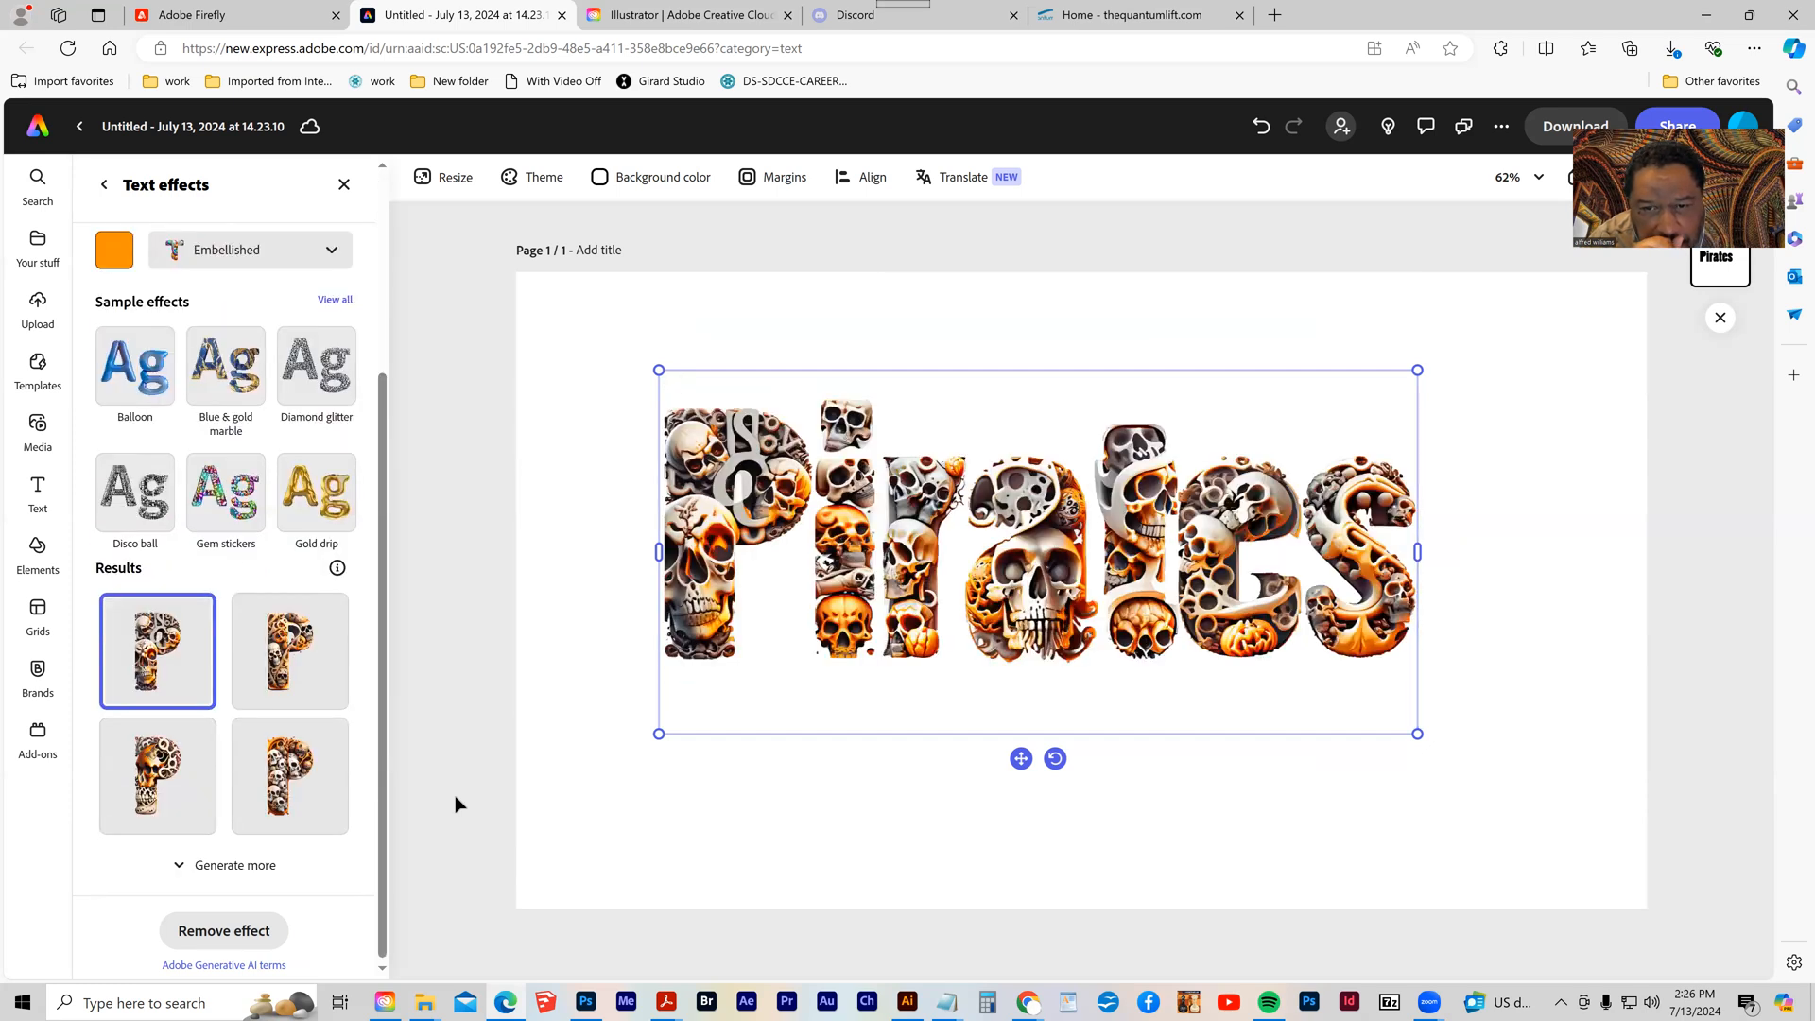
- Browse the full collection of sample effects, from the Reflective category through to Materials, and return to the text effect settings
scroll(387, 756, "up", 2)
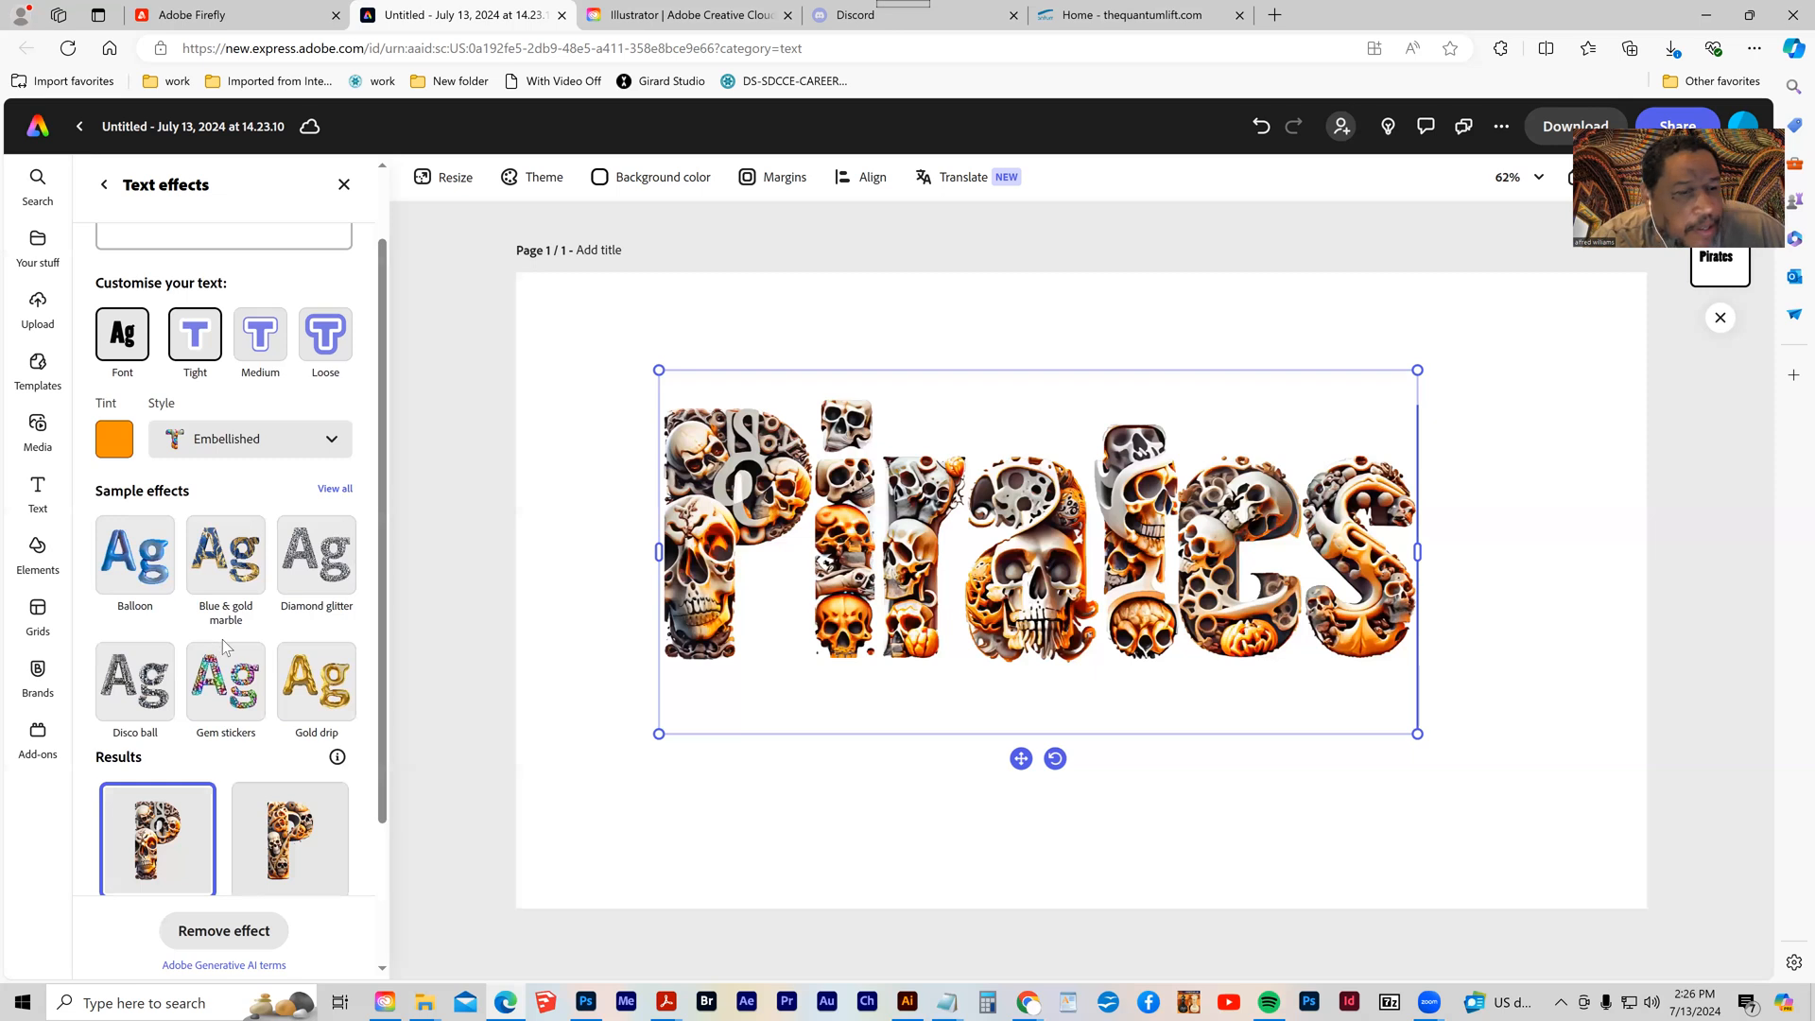
scroll(241, 606, "up", 1)
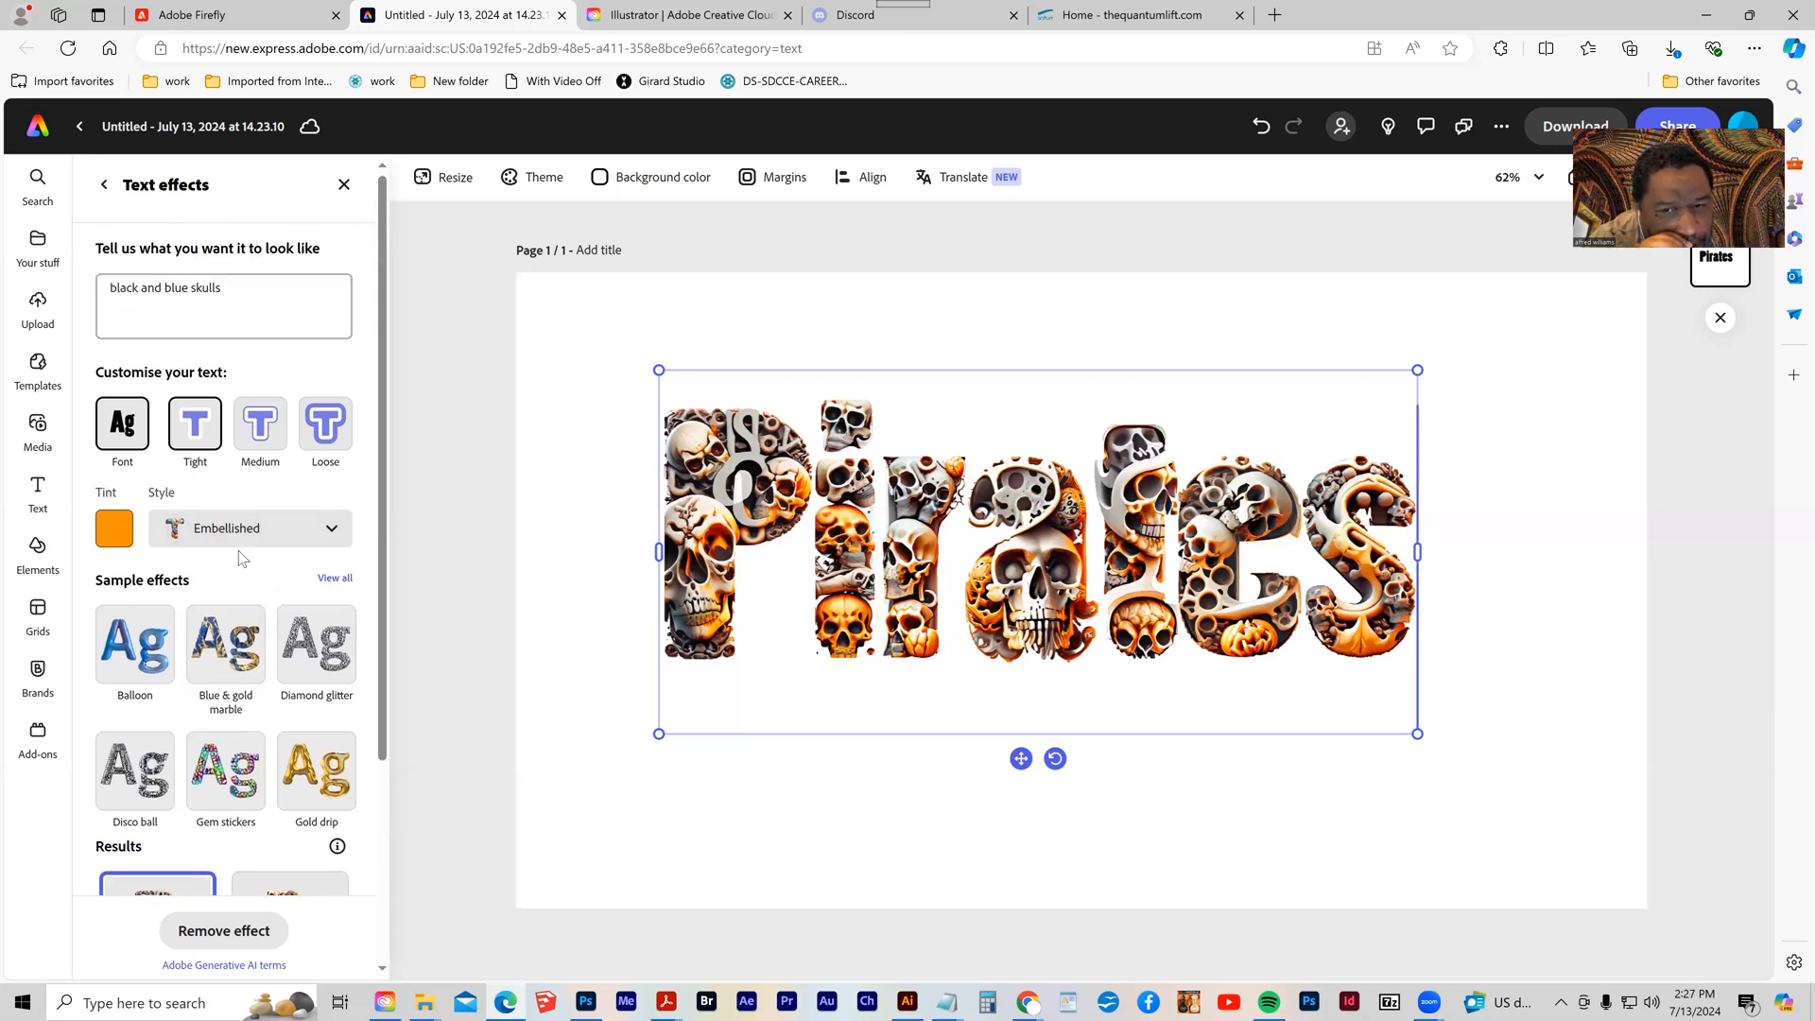
scroll(192, 556, "down", 2)
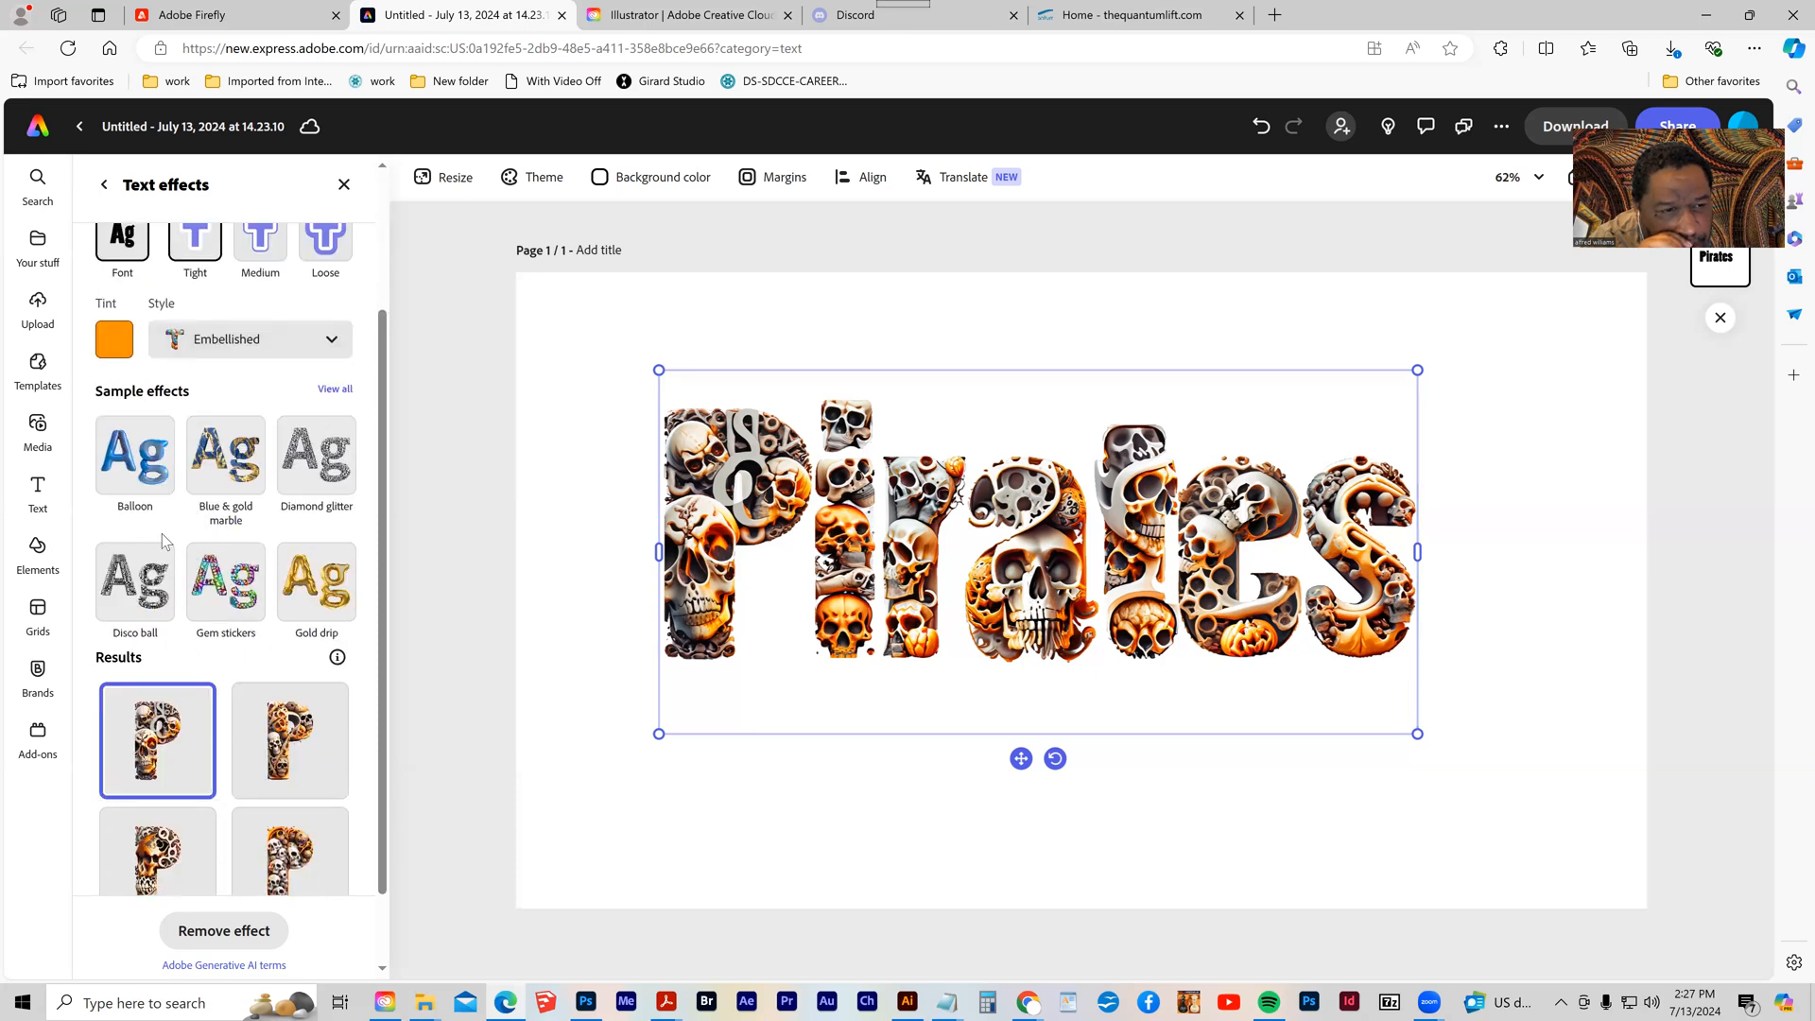
left_click(332, 390)
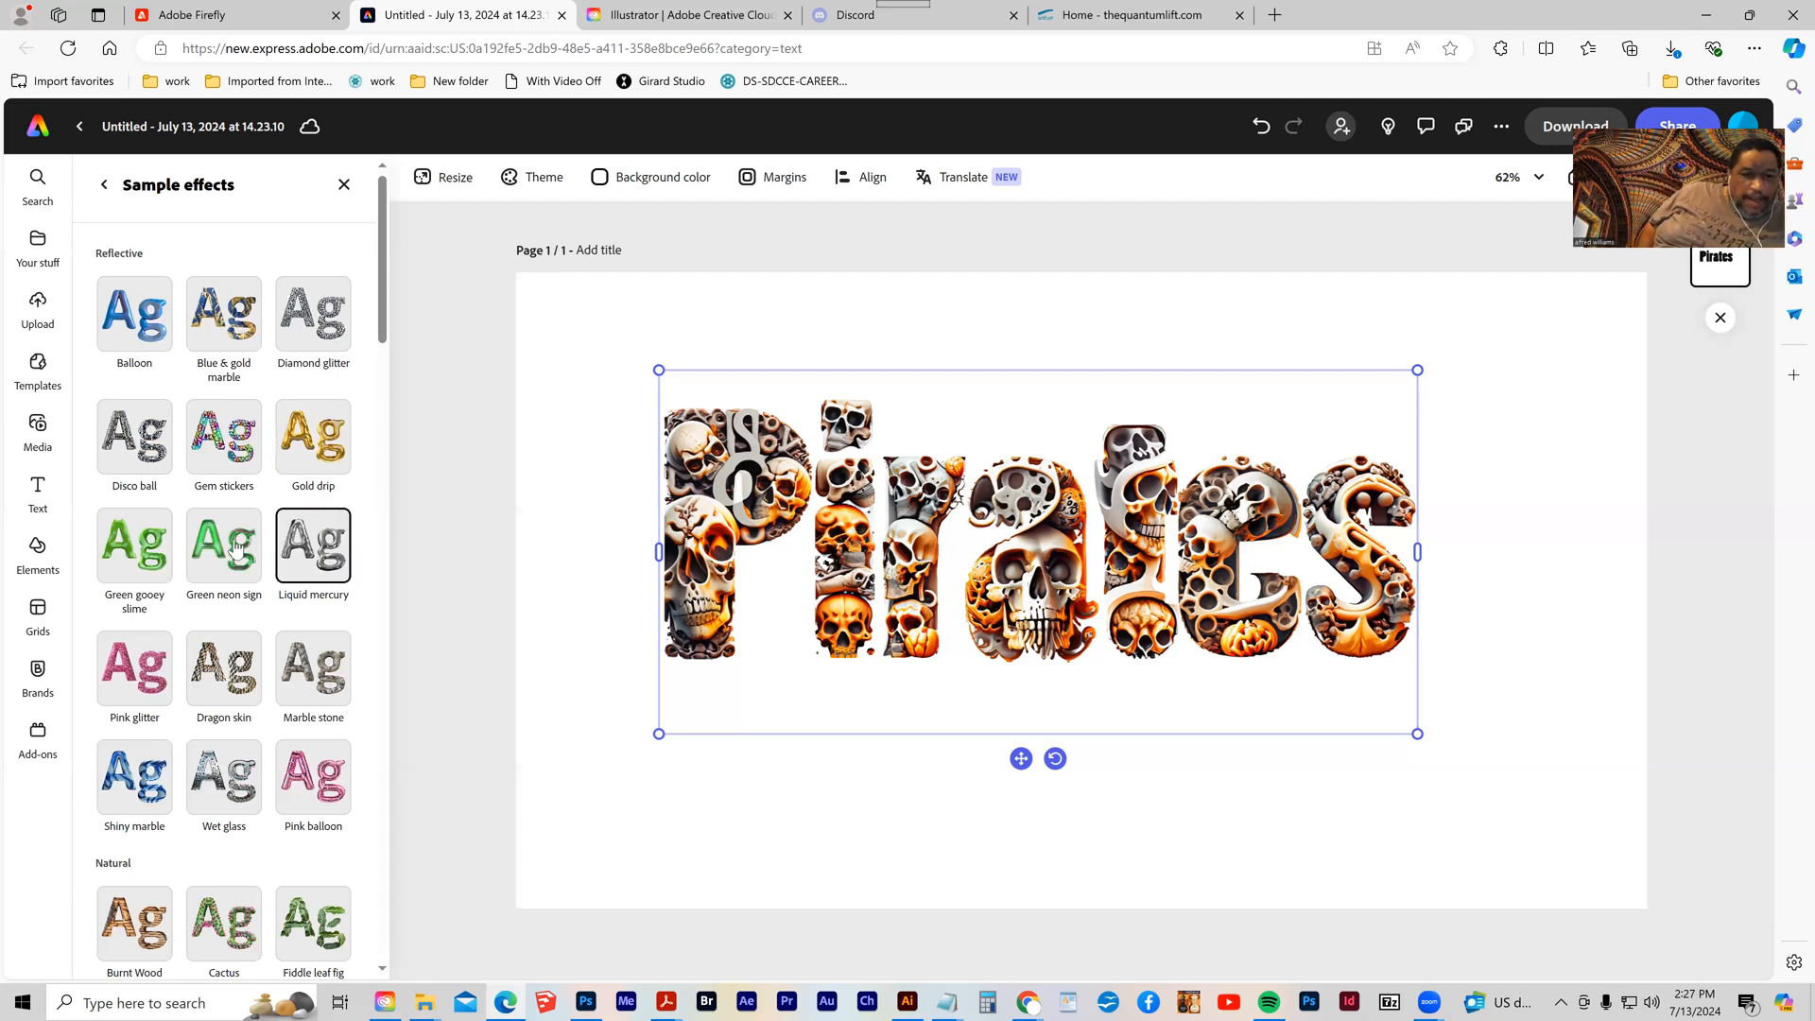
scroll(227, 557, "down", 3)
scroll(307, 605, "down", 1)
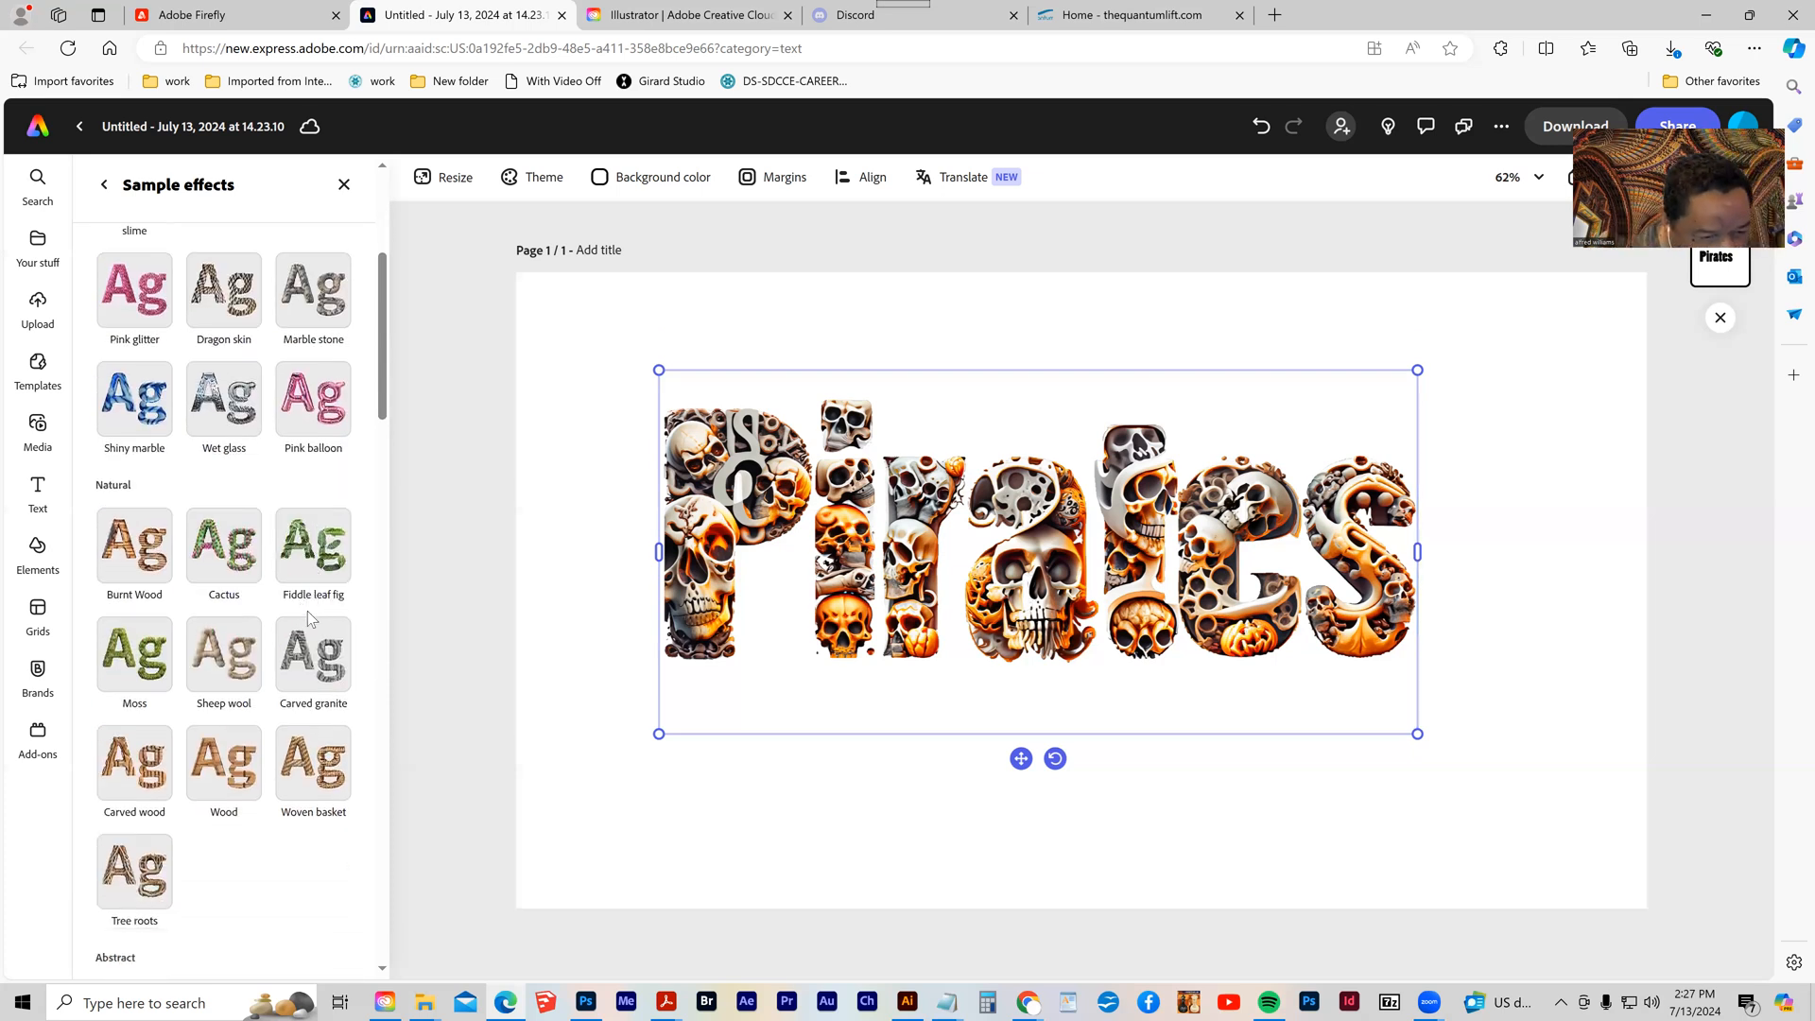
scroll(308, 624, "down", 1)
scroll(257, 759, "down", 4)
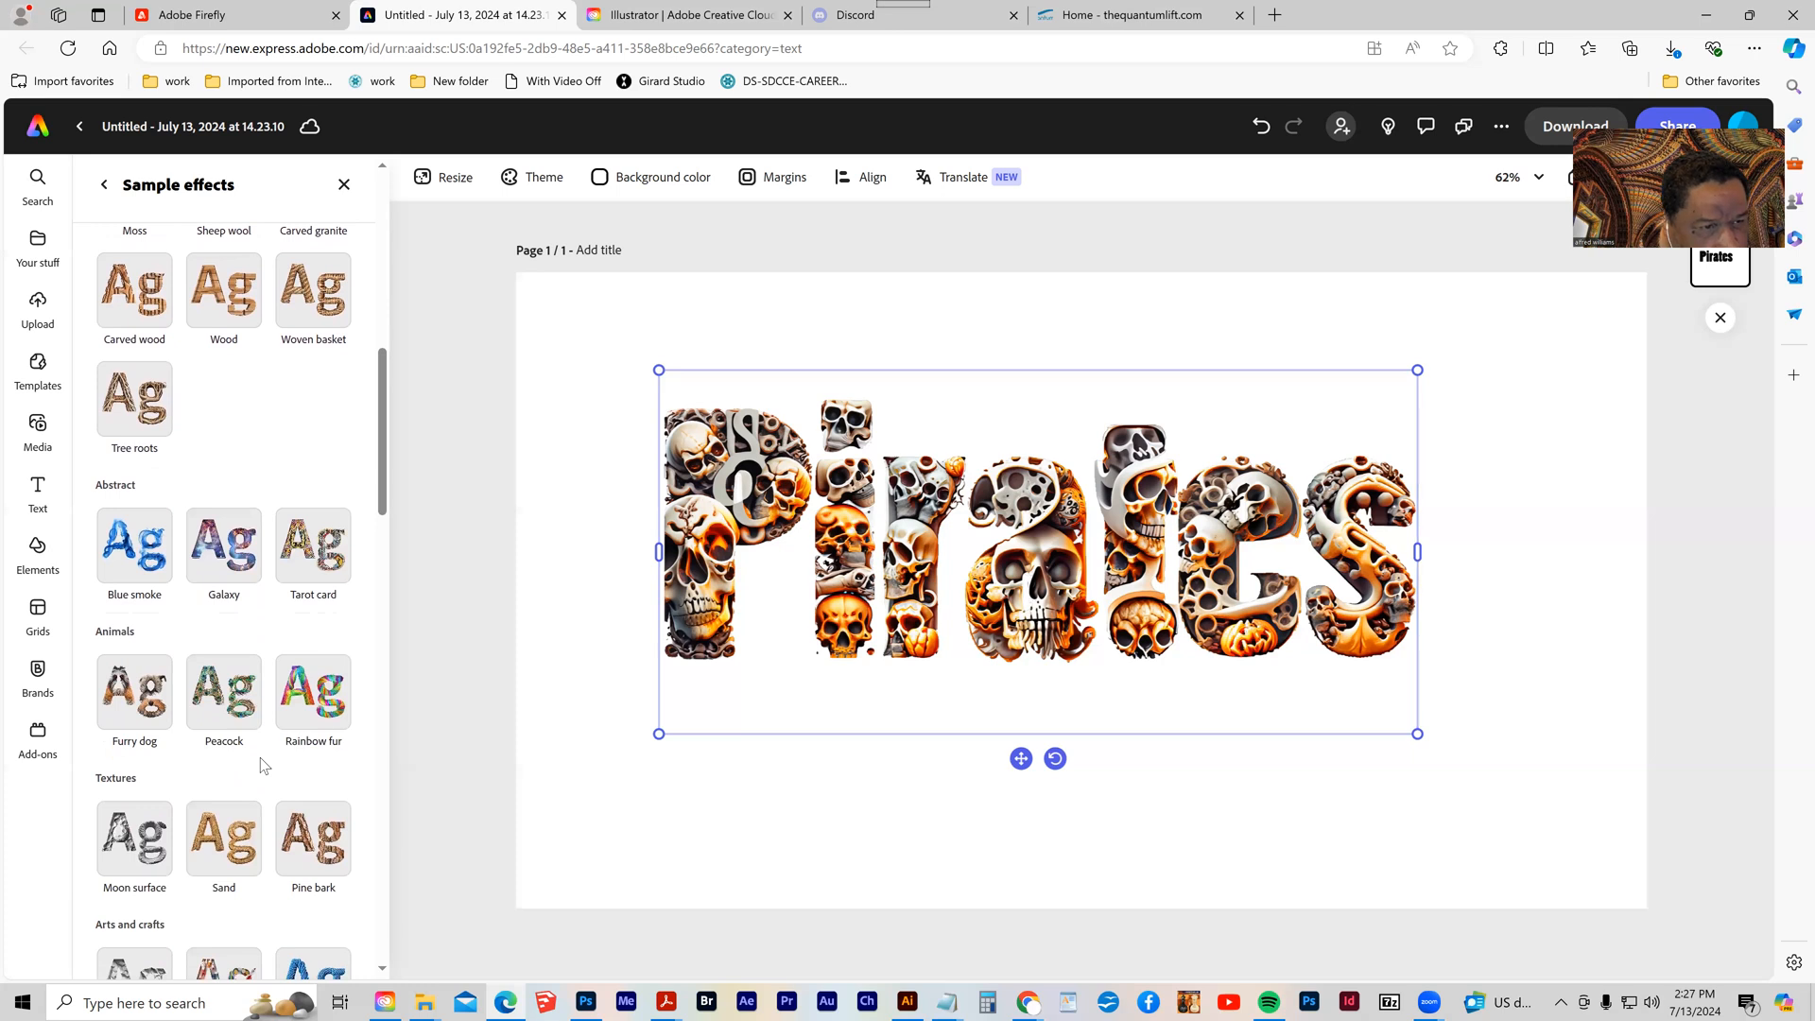
scroll(263, 764, "down", 2)
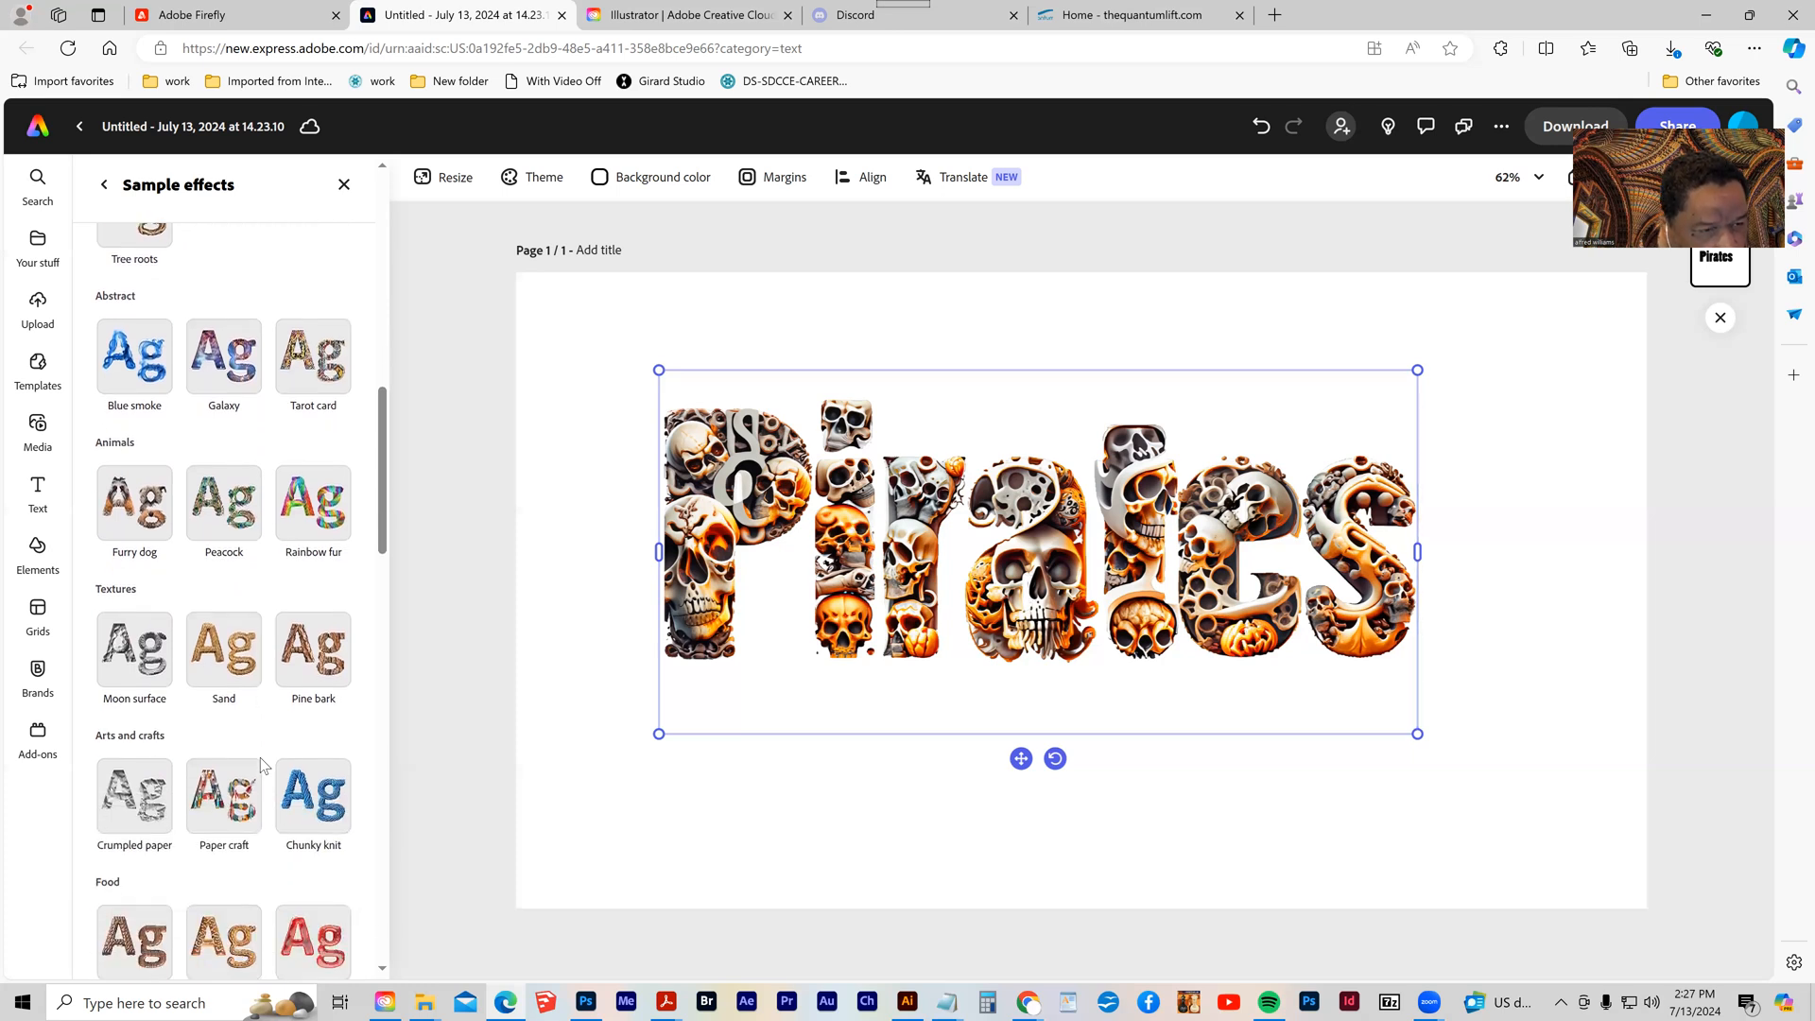
scroll(259, 757, "down", 2)
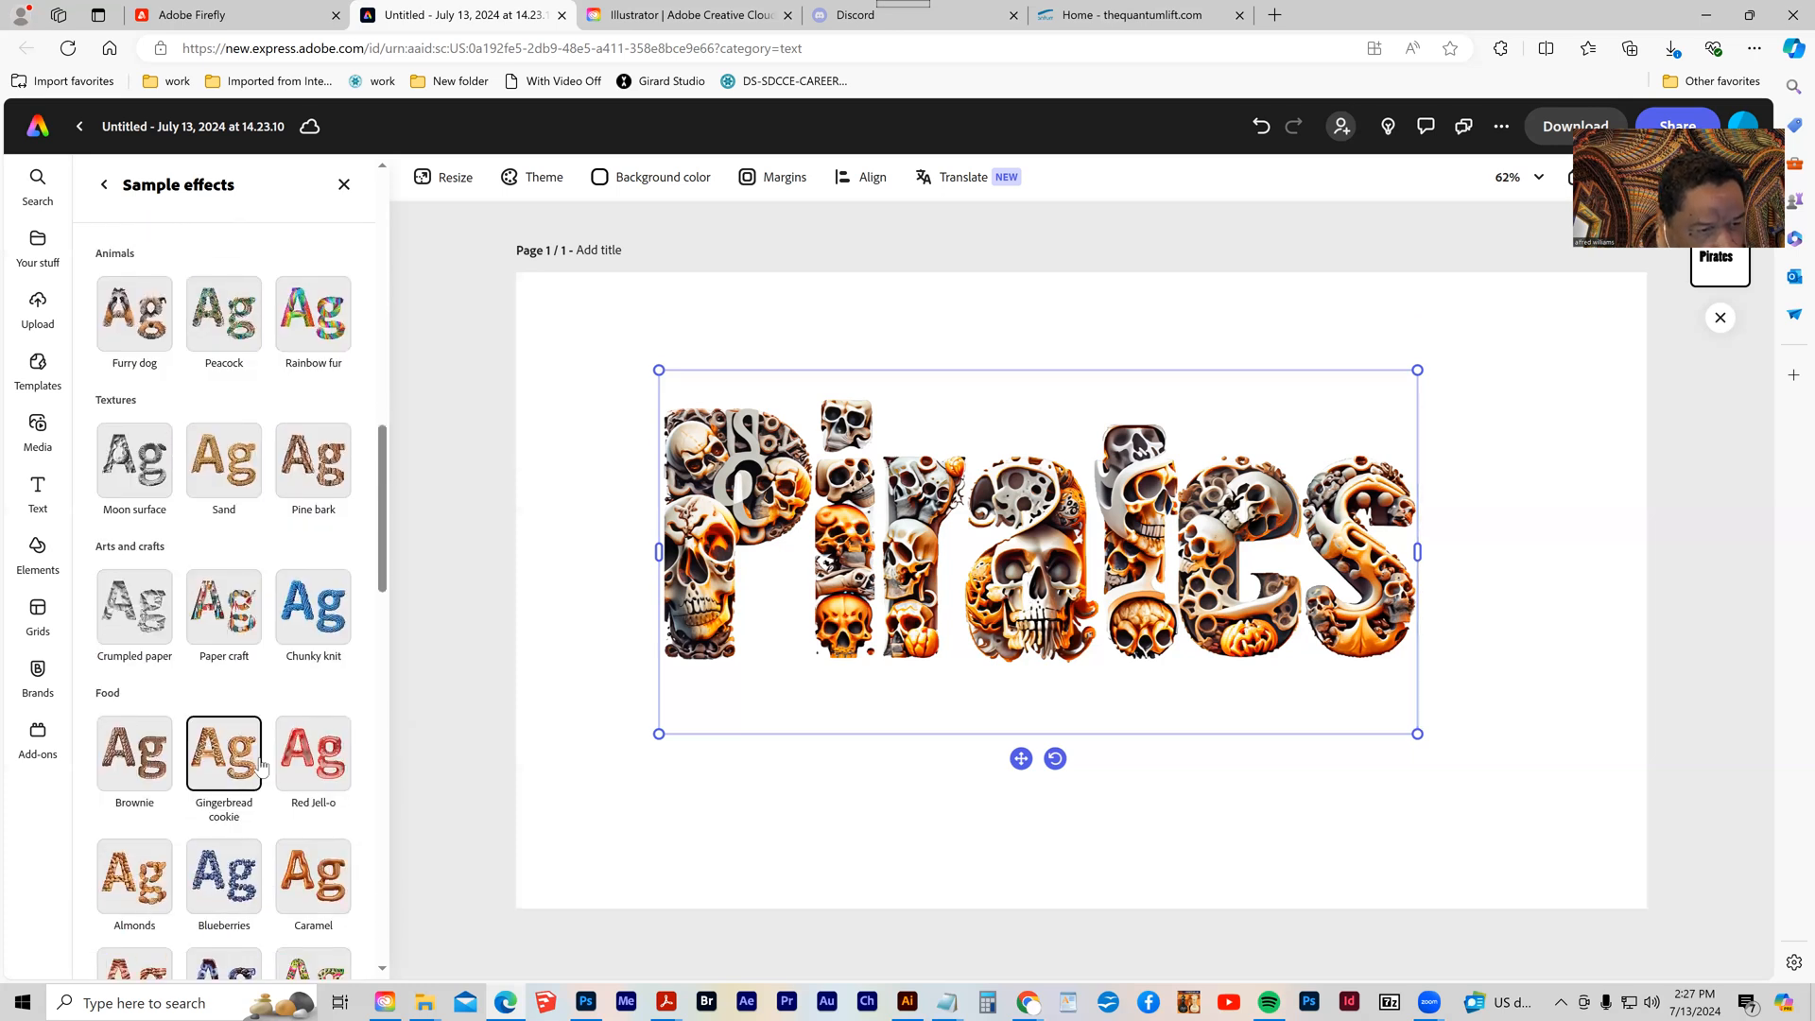
scroll(262, 766, "down", 5)
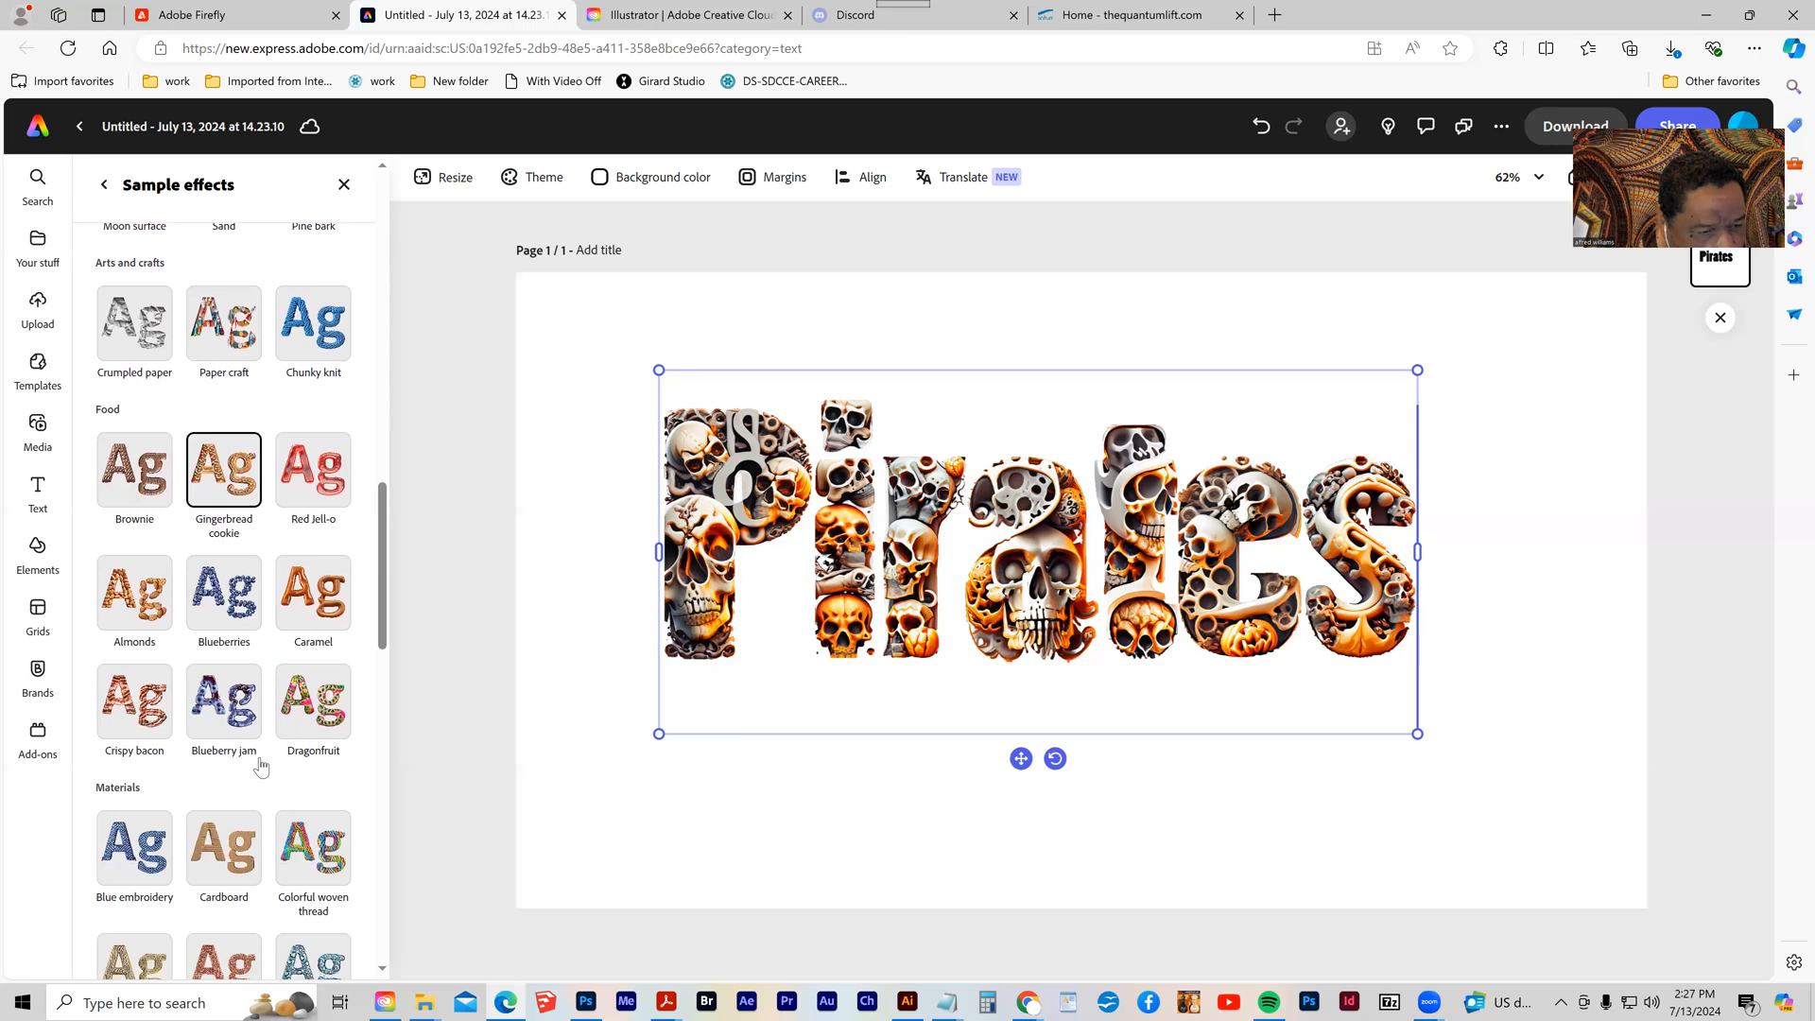
left_click(100, 185)
- Try the second and third orange skull variations on the Pirates text, and apply the fourth one instead
scroll(140, 701, "down", 3)
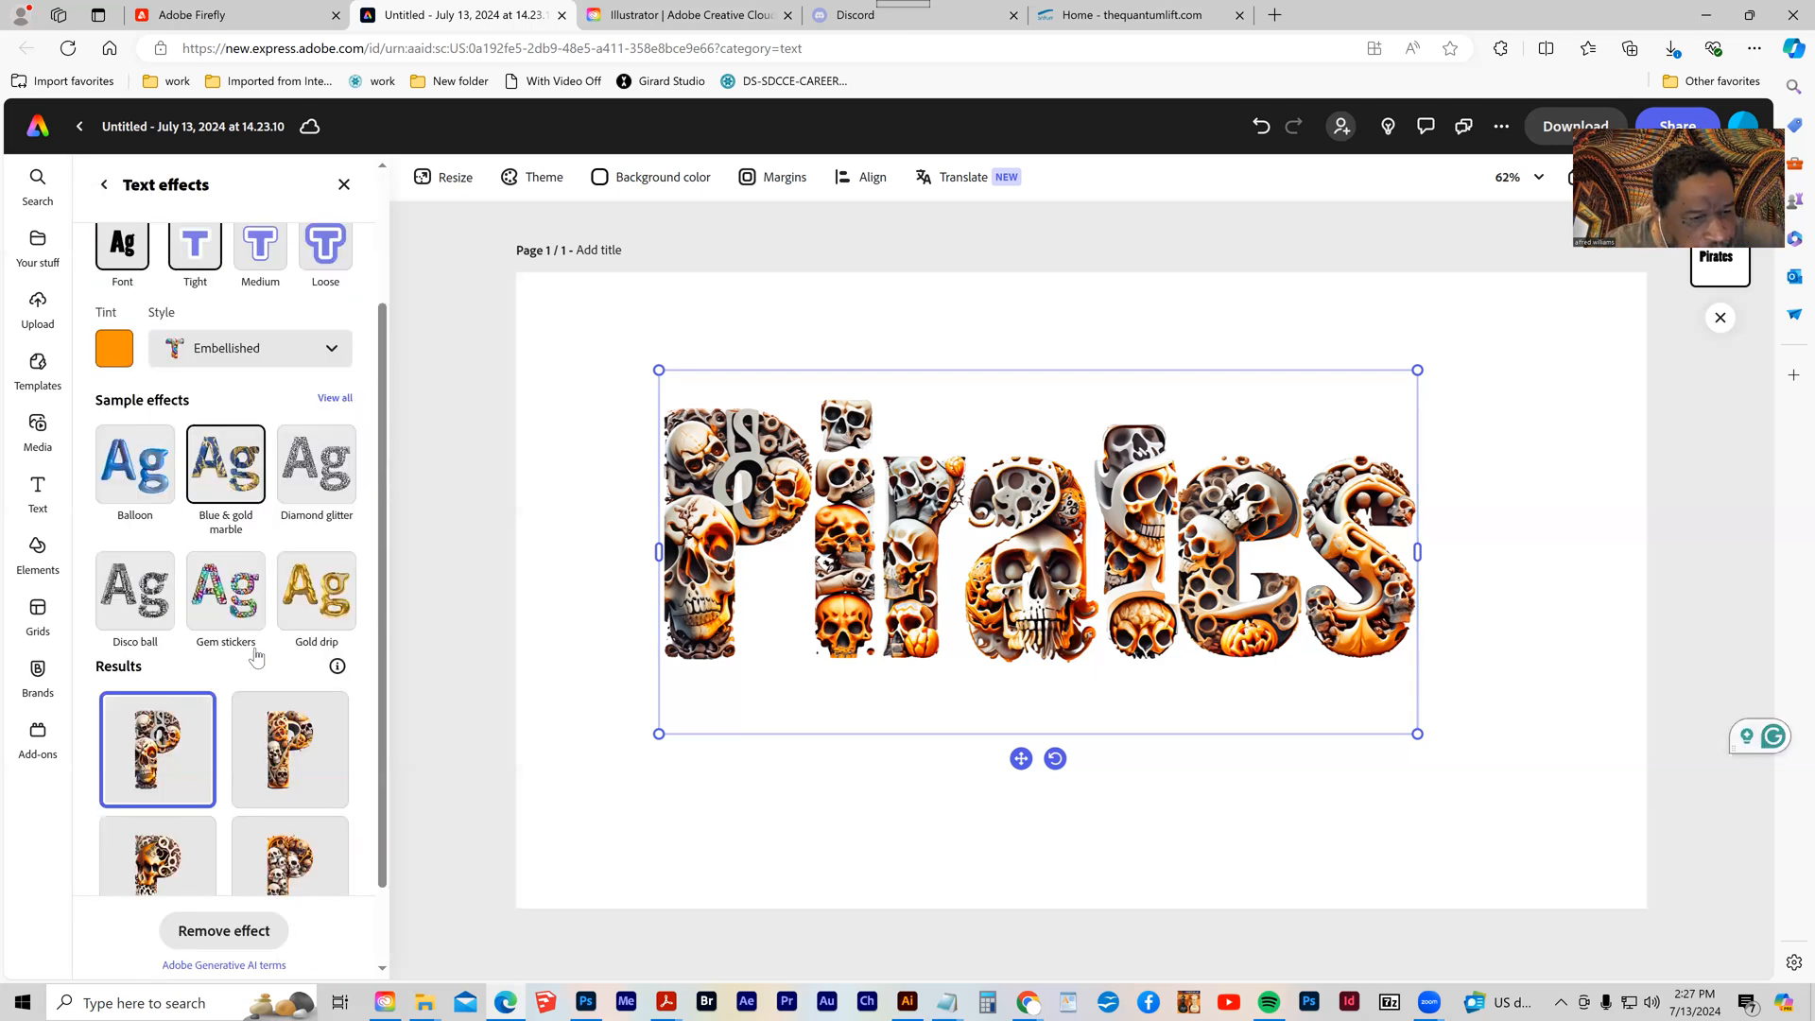
left_click(274, 673)
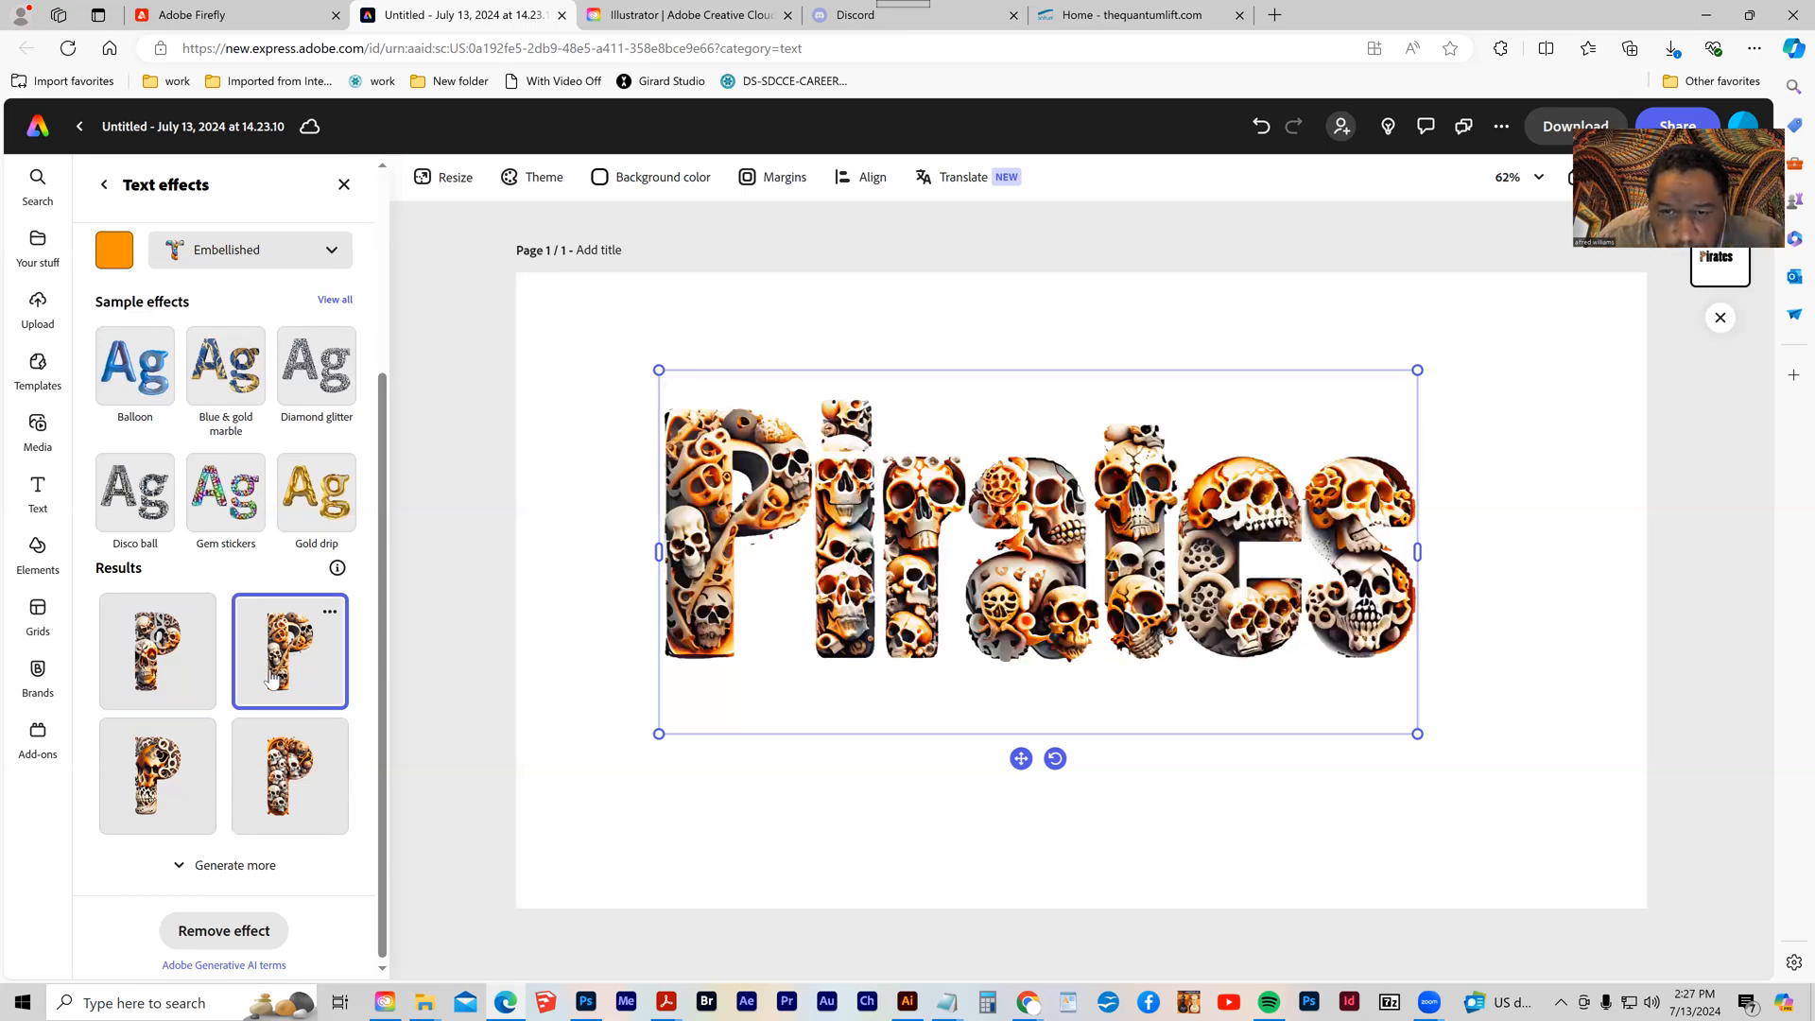
left_click(165, 804)
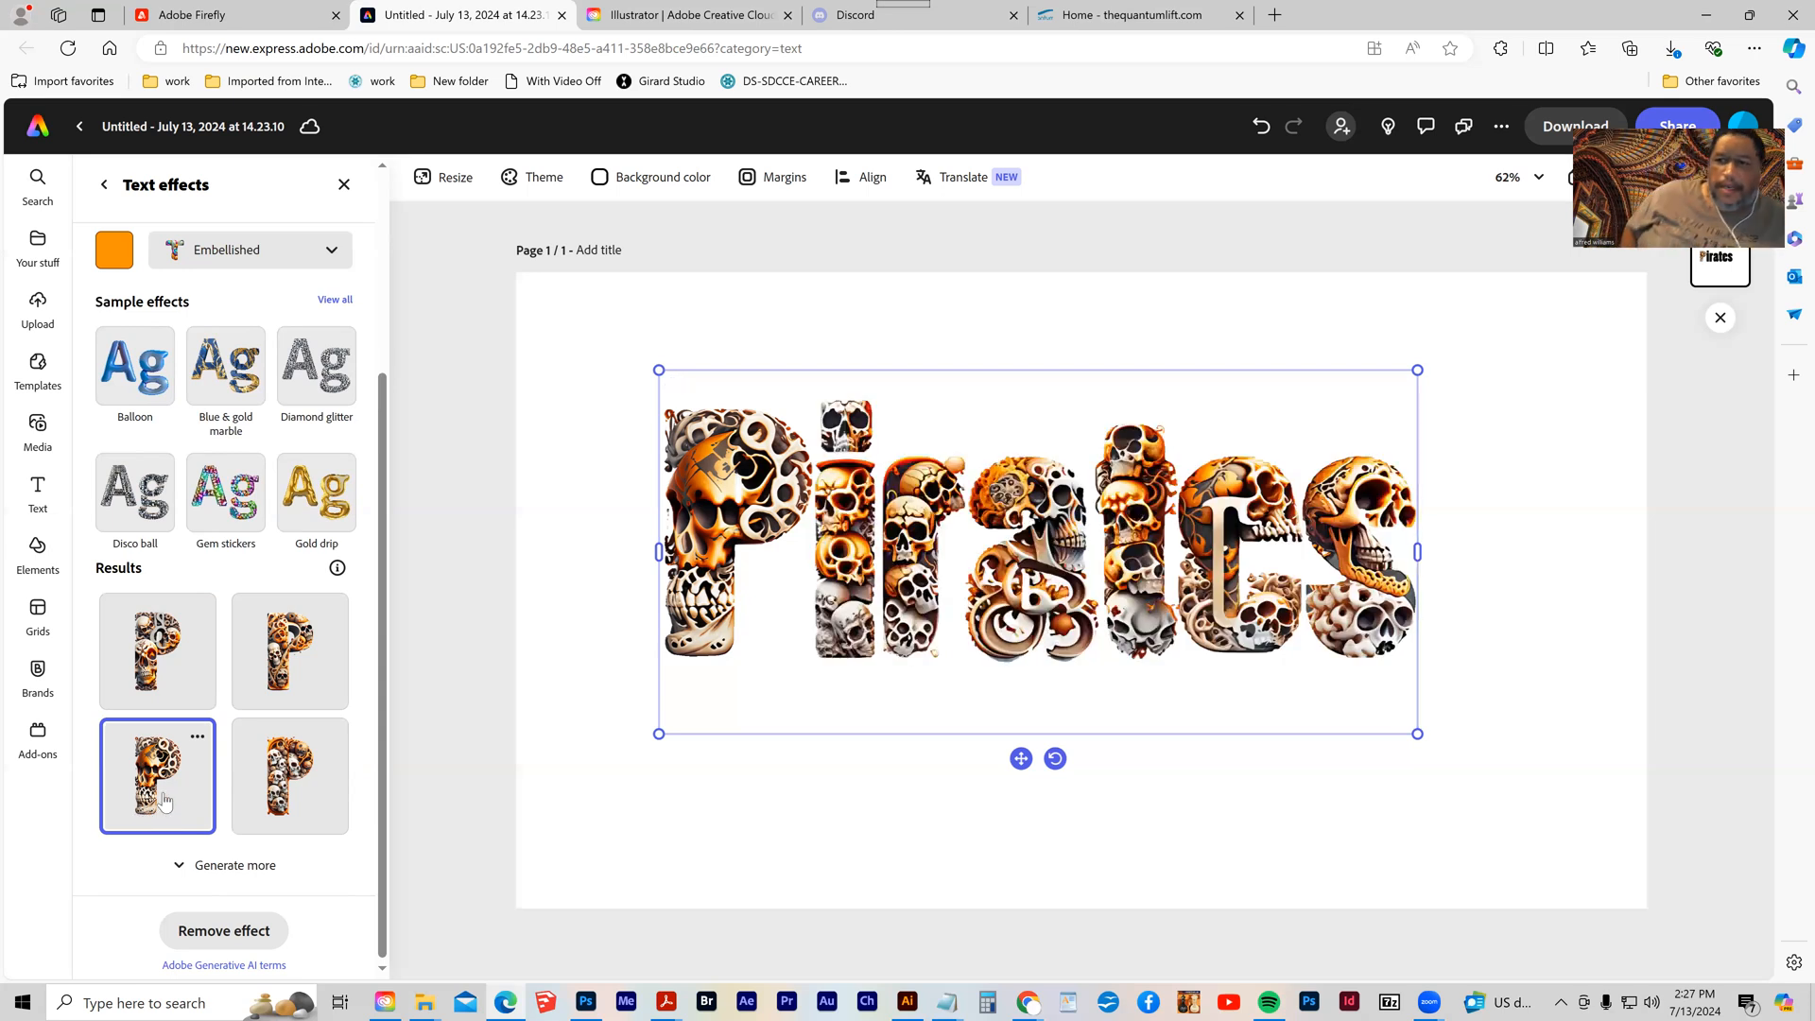
left_click(298, 803)
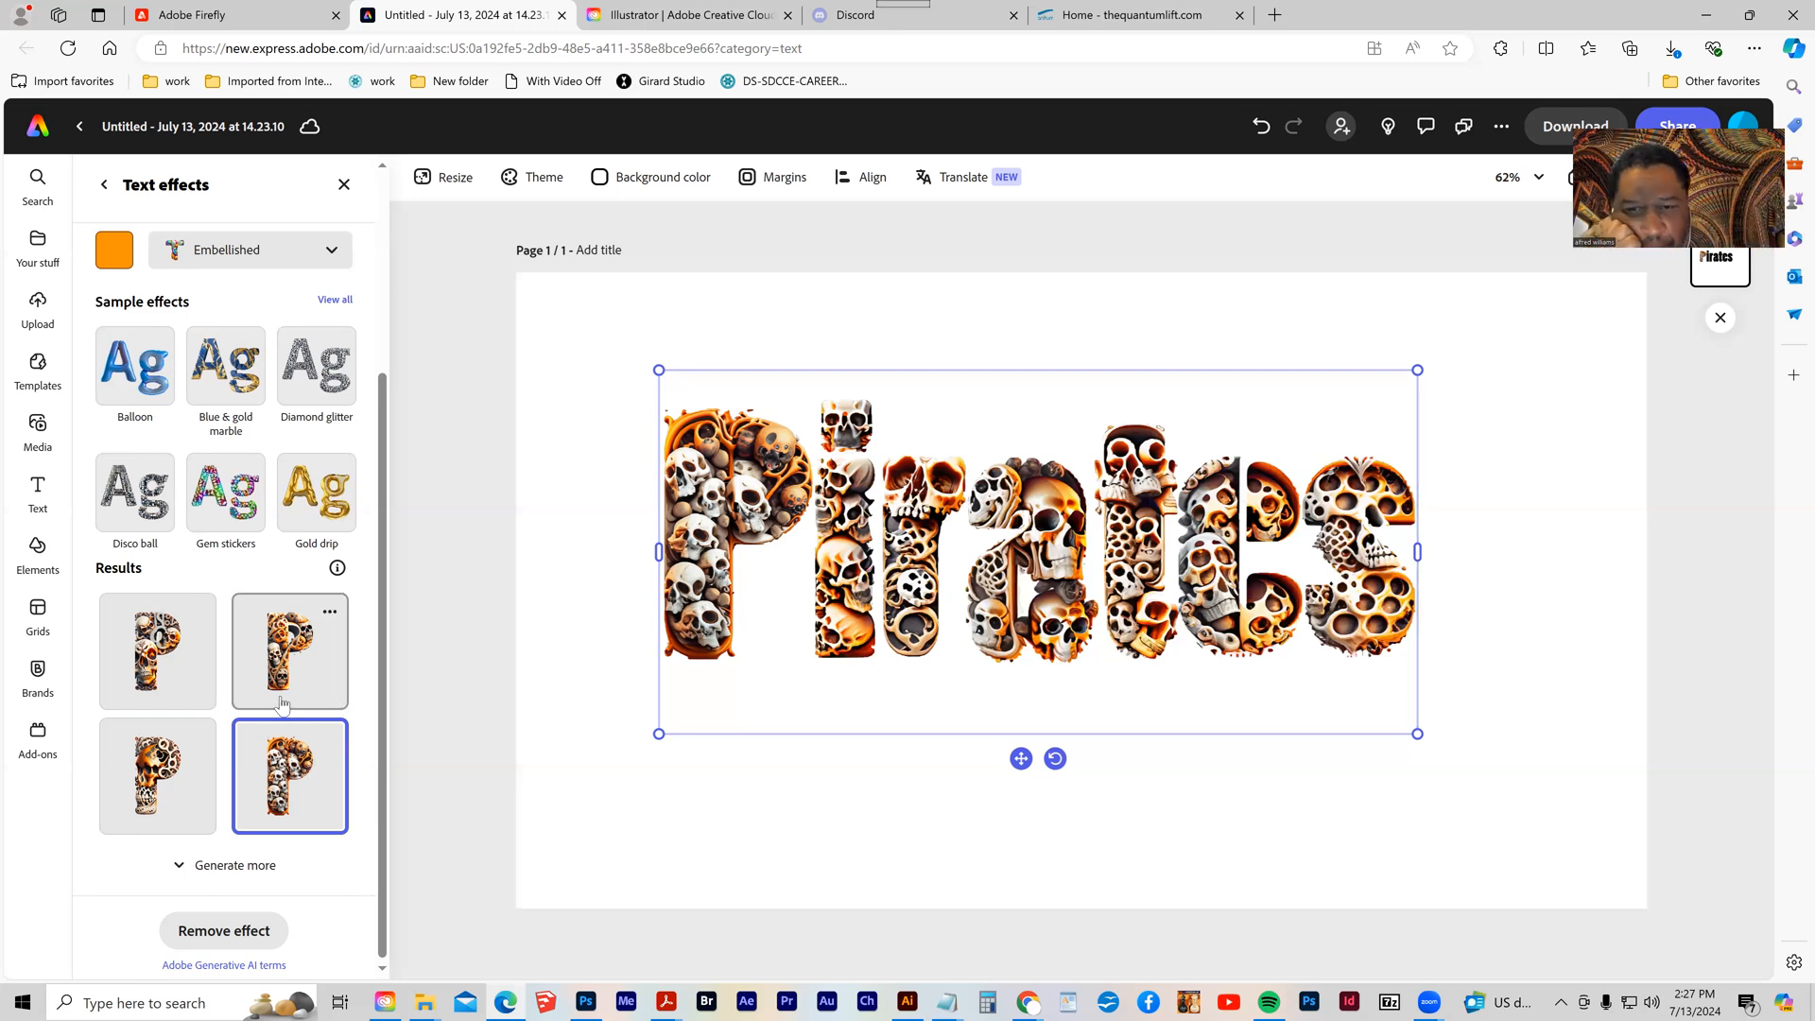
- Change the font of the Pirates text effect to Alfarn
scroll(252, 659, "up", 3)
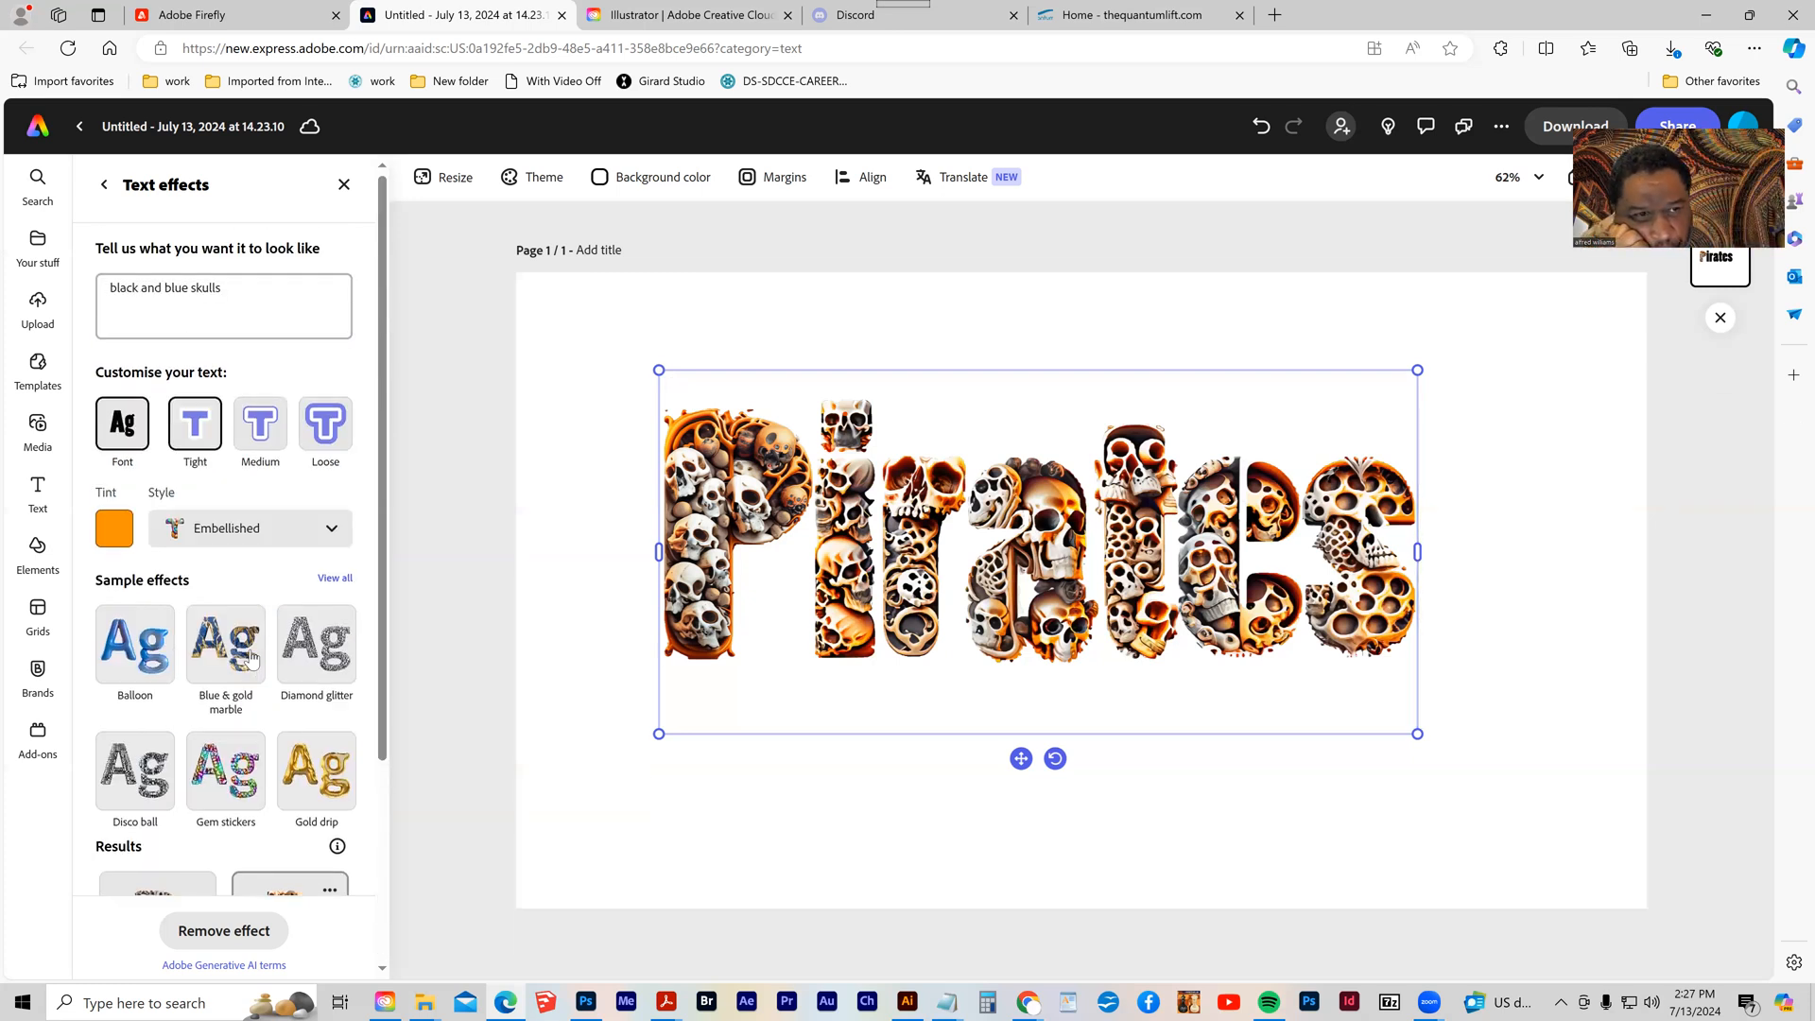
left_click(122, 440)
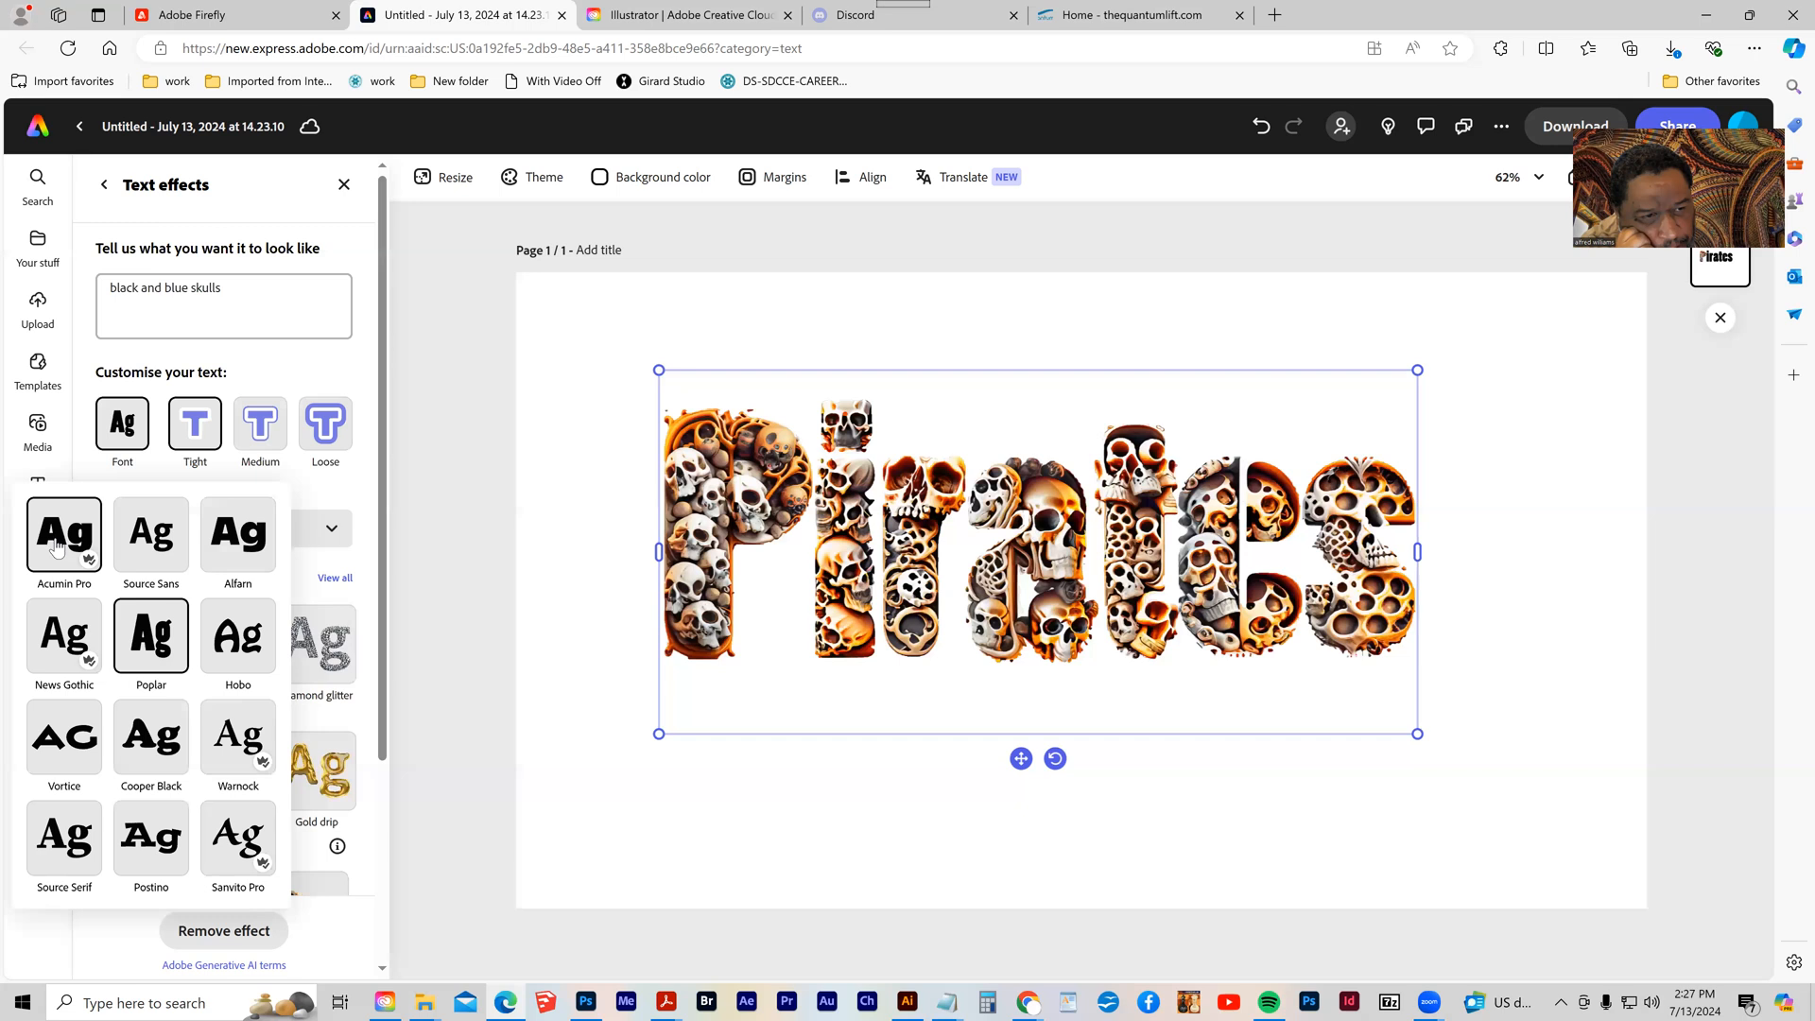
left_click(238, 534)
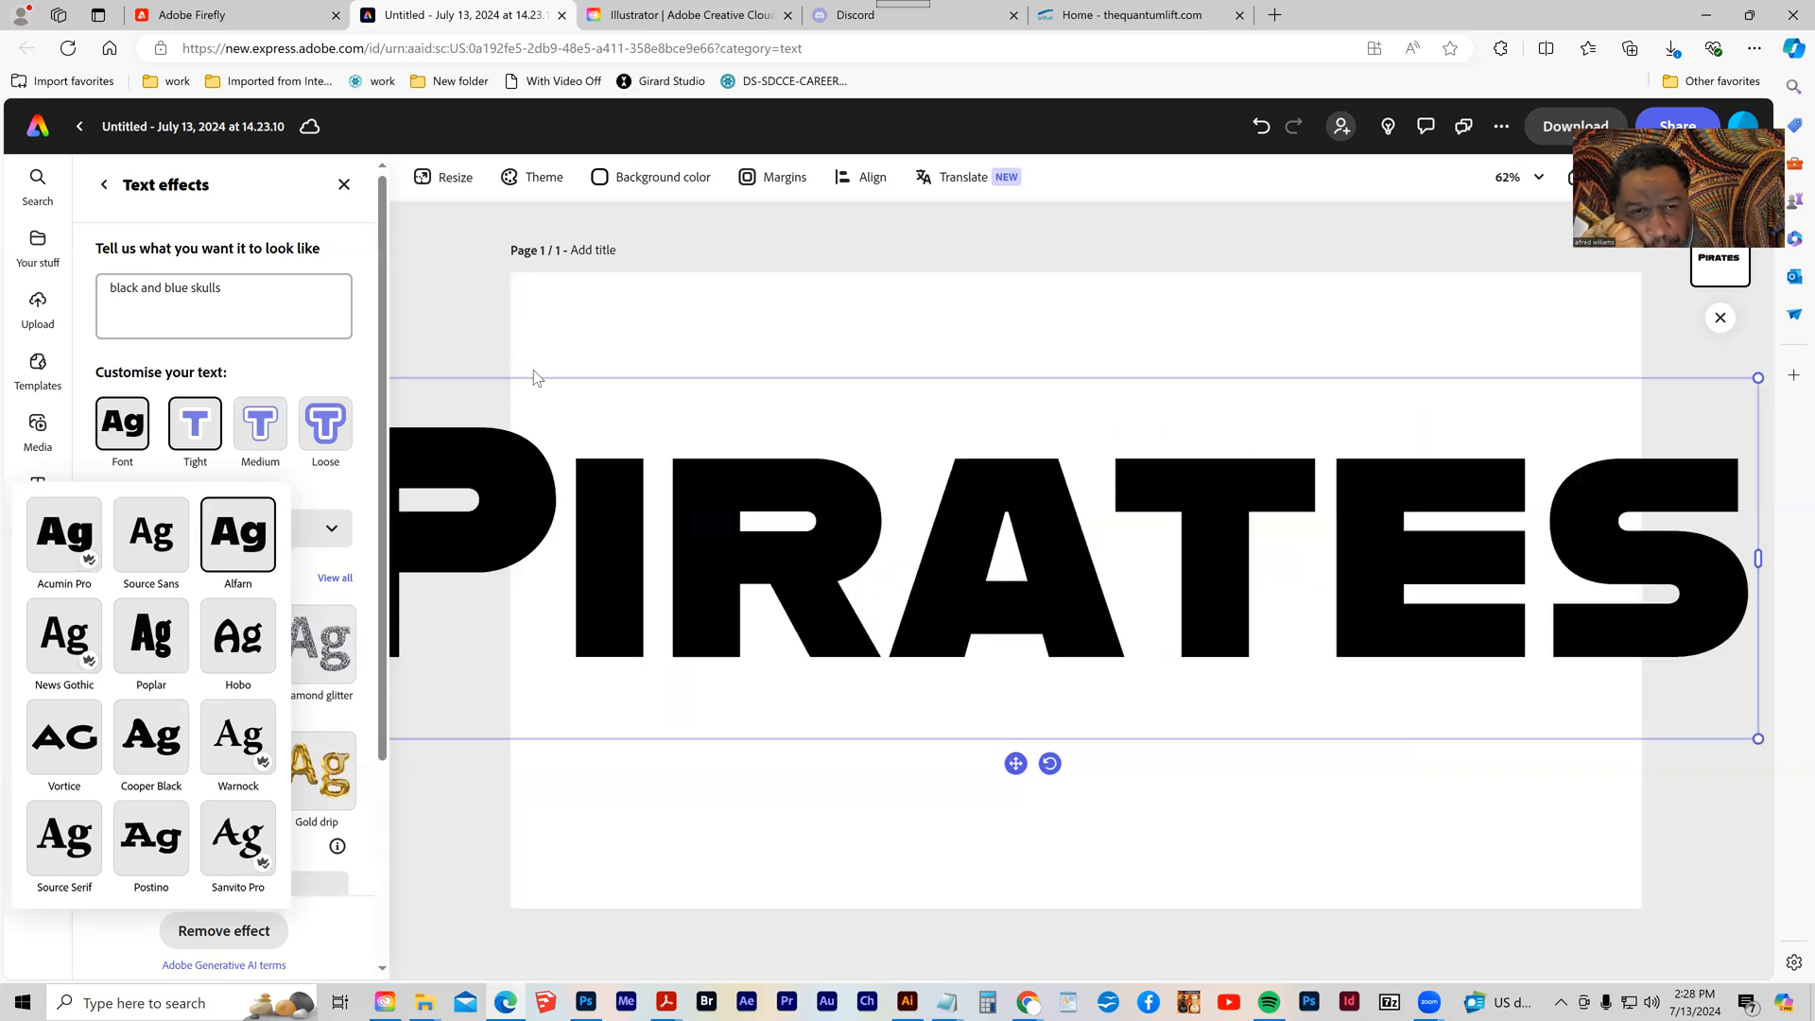
left_click(671, 397)
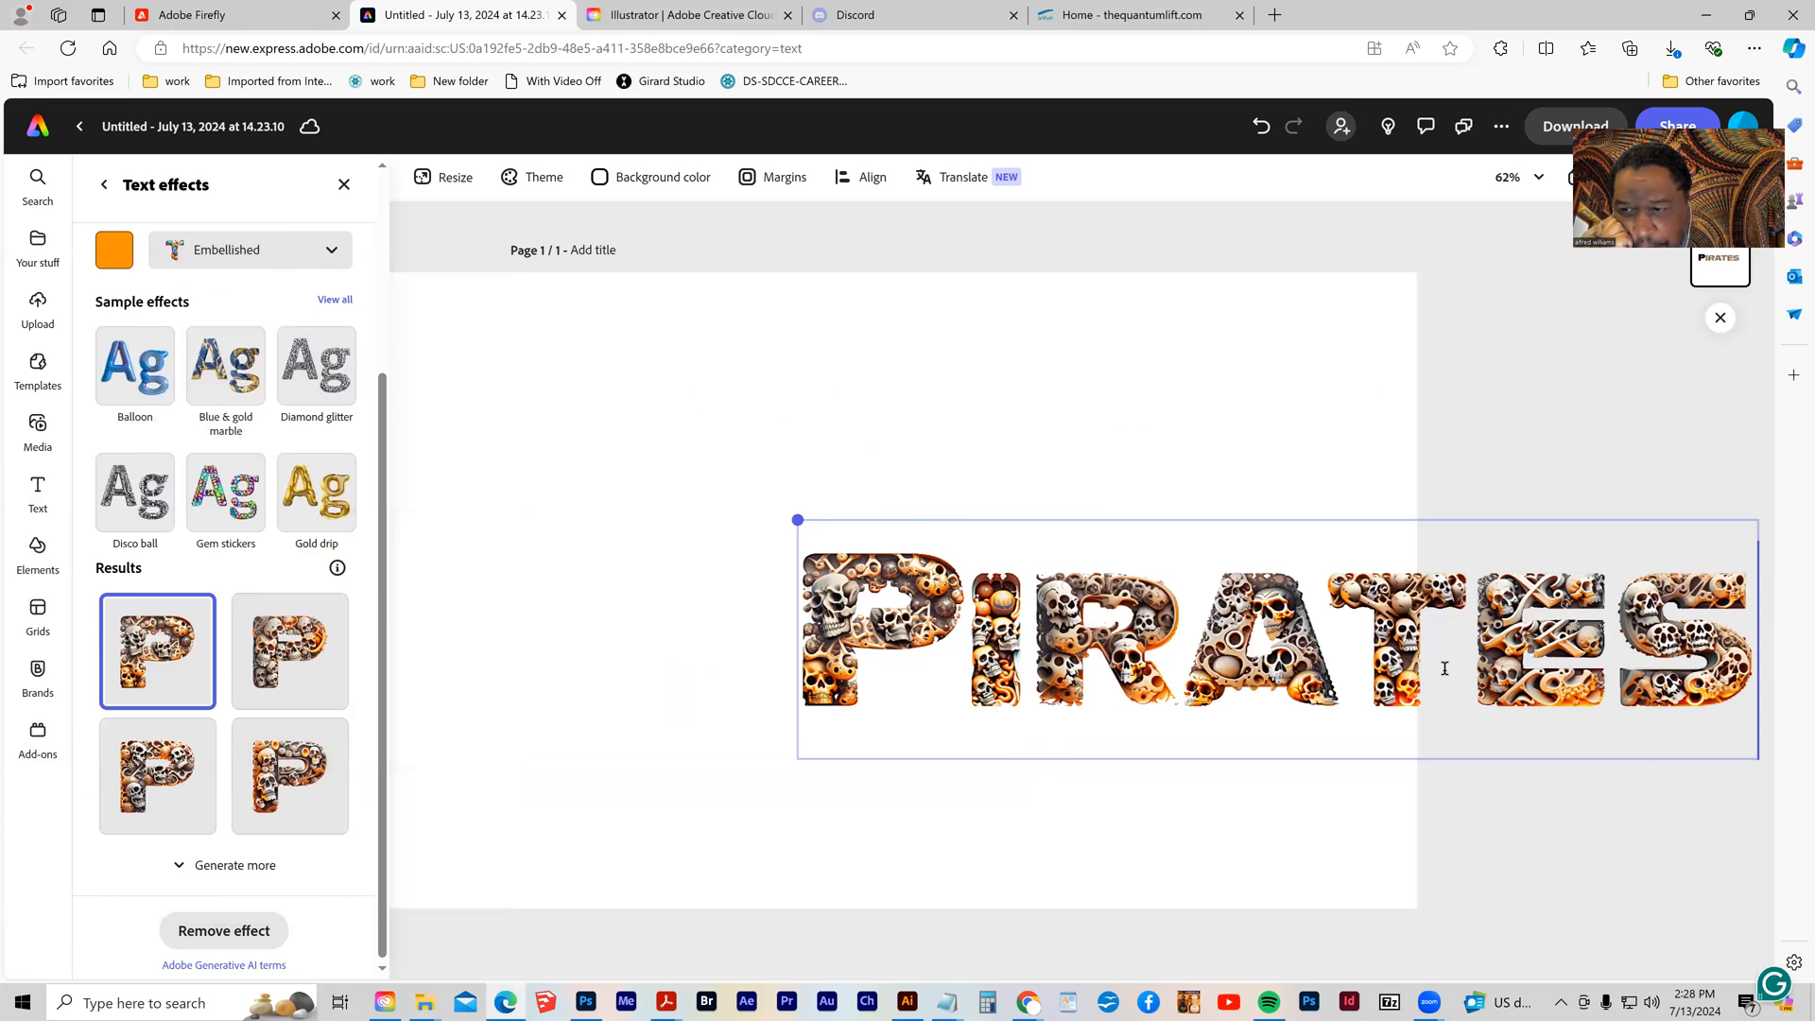
- Resize the Pirates text to fit within the page width and move it to the upper middle of the page
left_click_drag(1216, 556, 767, 422)
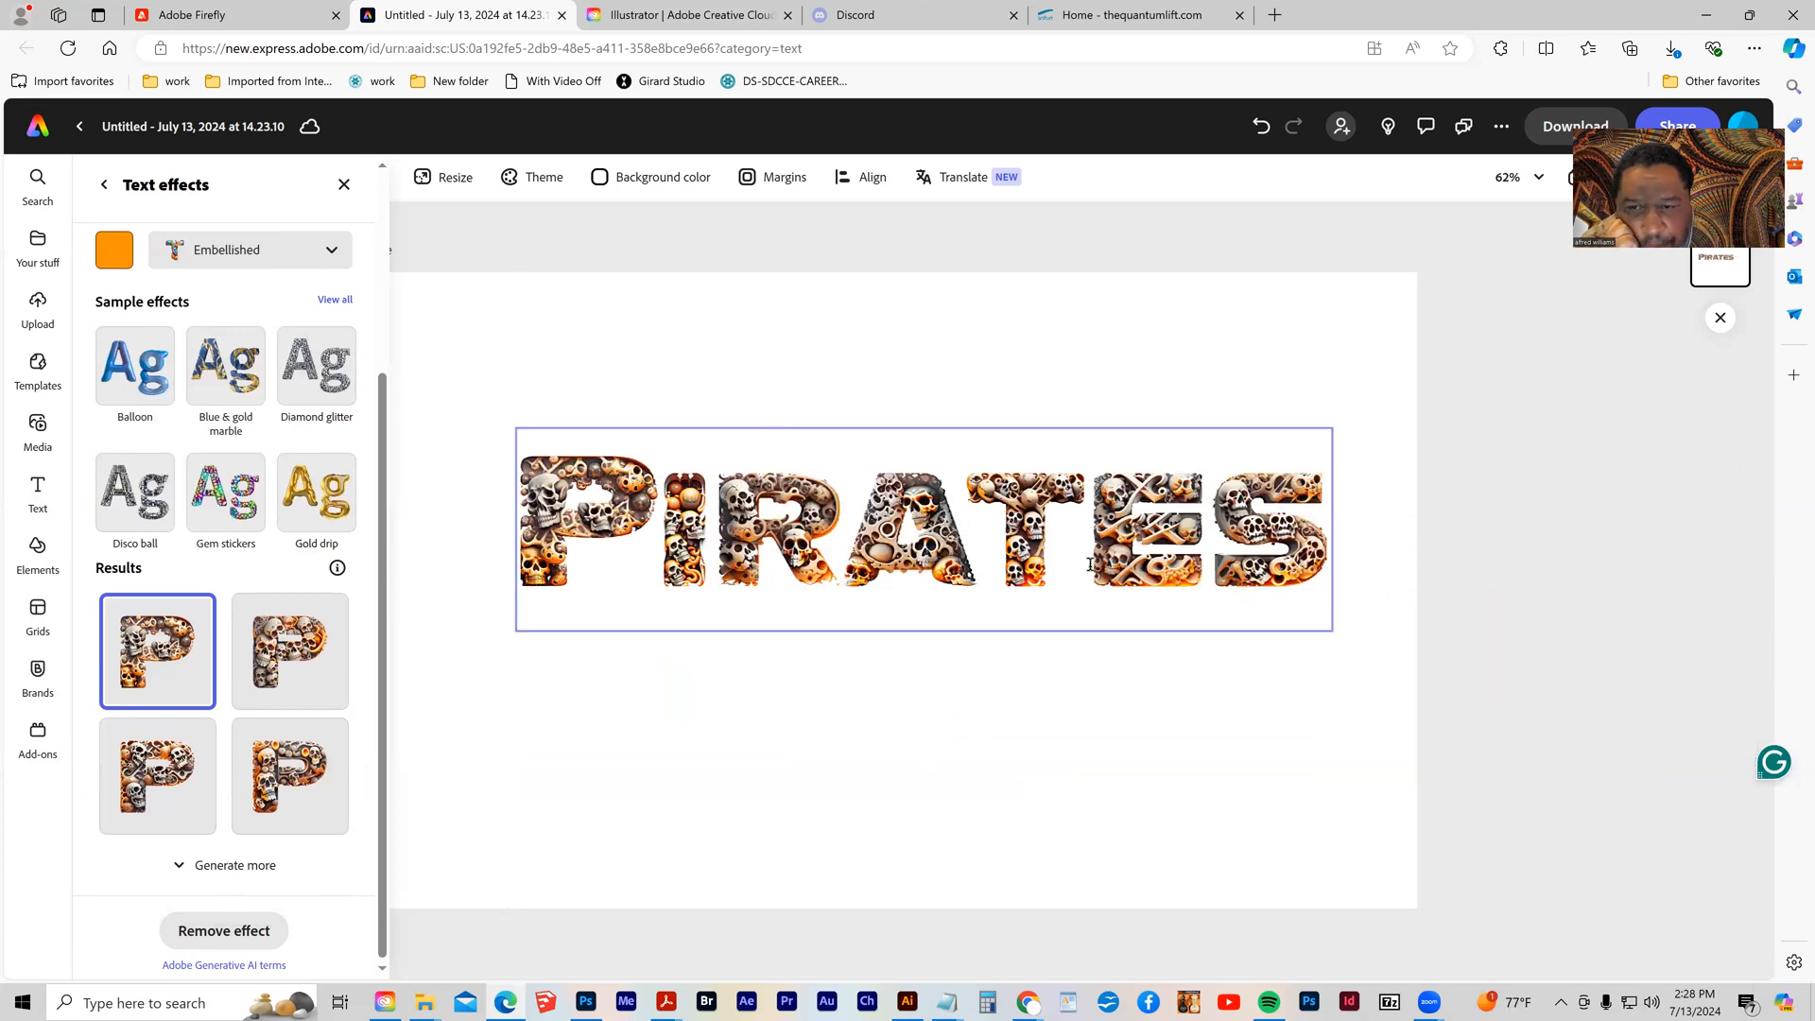
left_click_drag(1091, 565, 1048, 551)
left_click_drag(1289, 616, 1347, 632)
left_click_drag(753, 416, 725, 392)
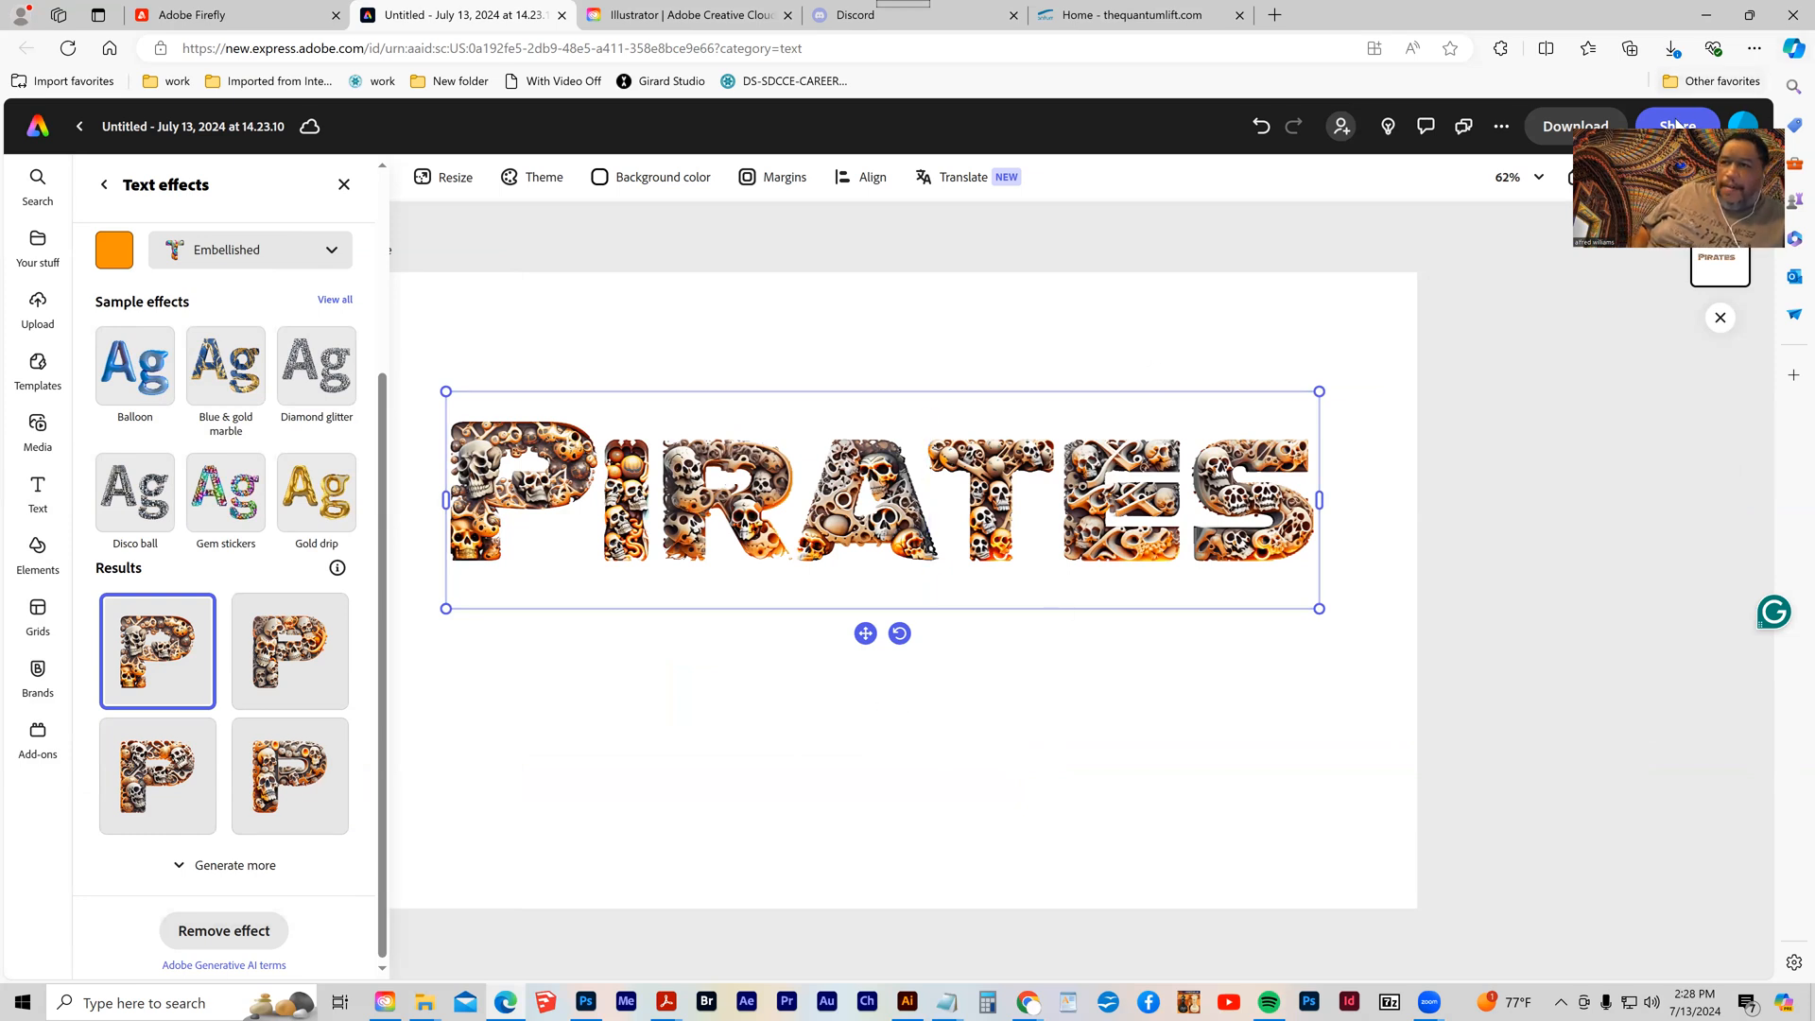
- Rename the document as pirates
left_click_drag(1676, 125, 1618, 327)
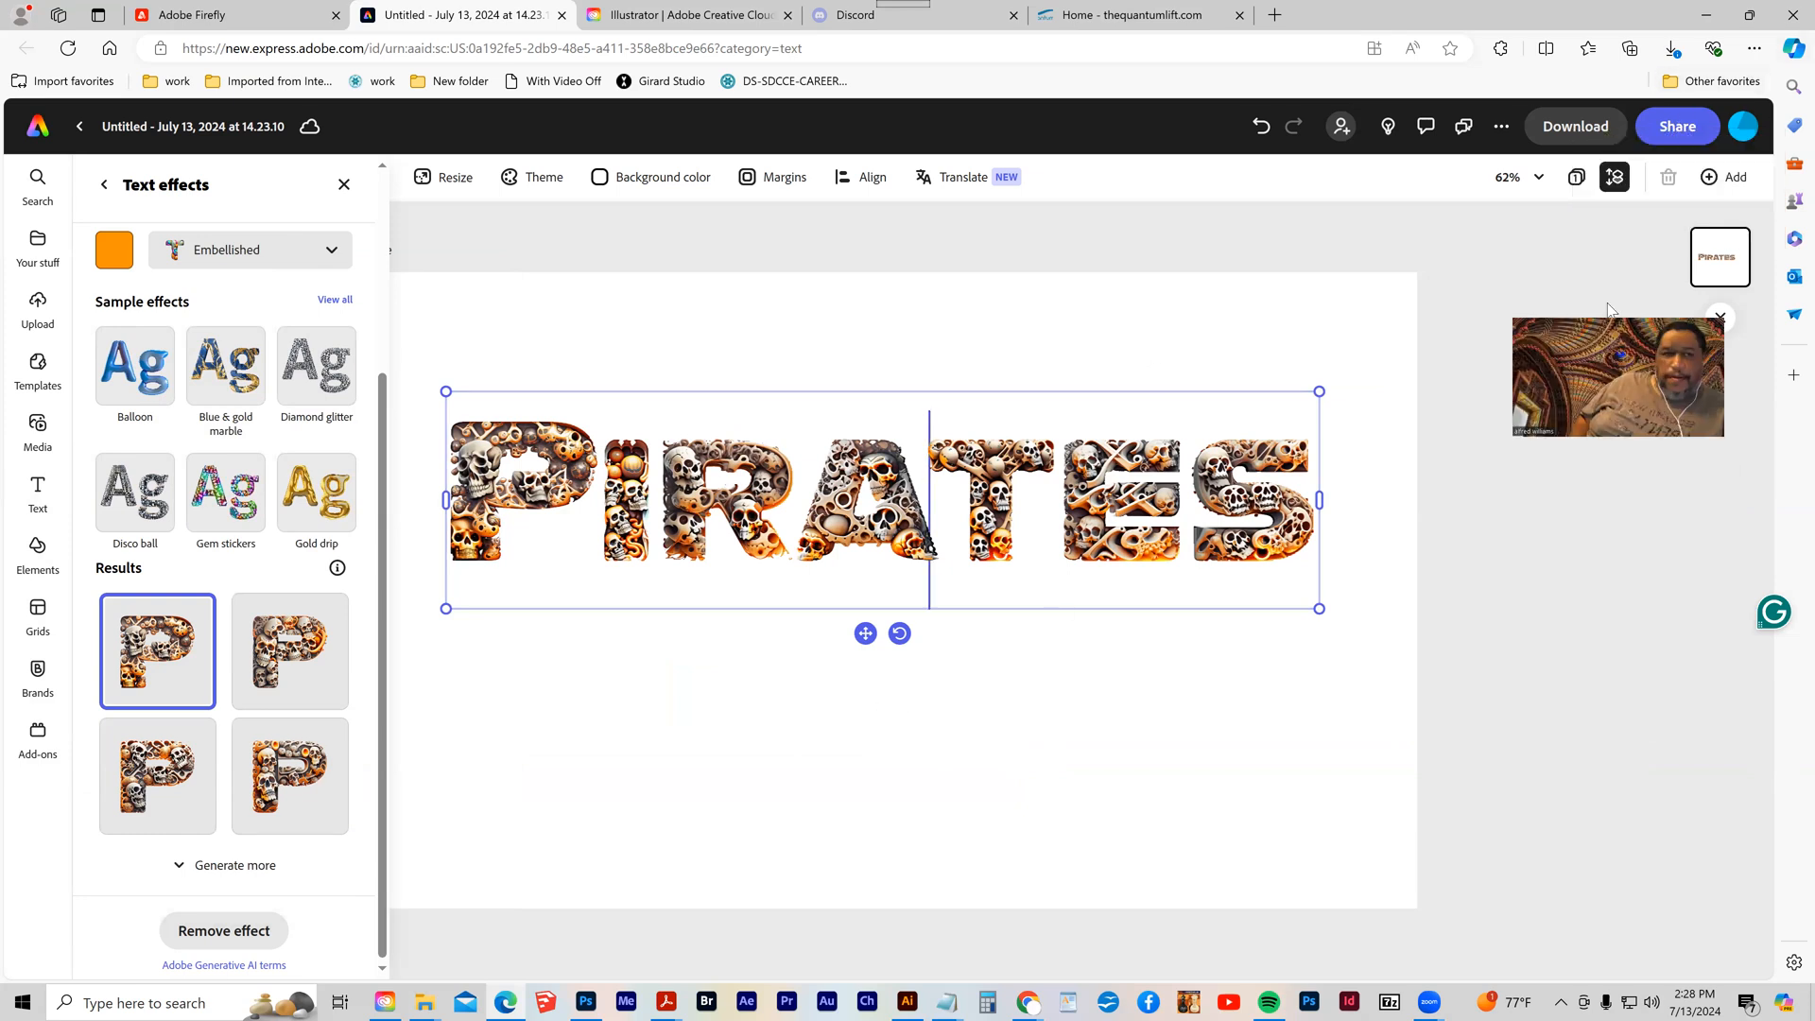
left_click(120, 130)
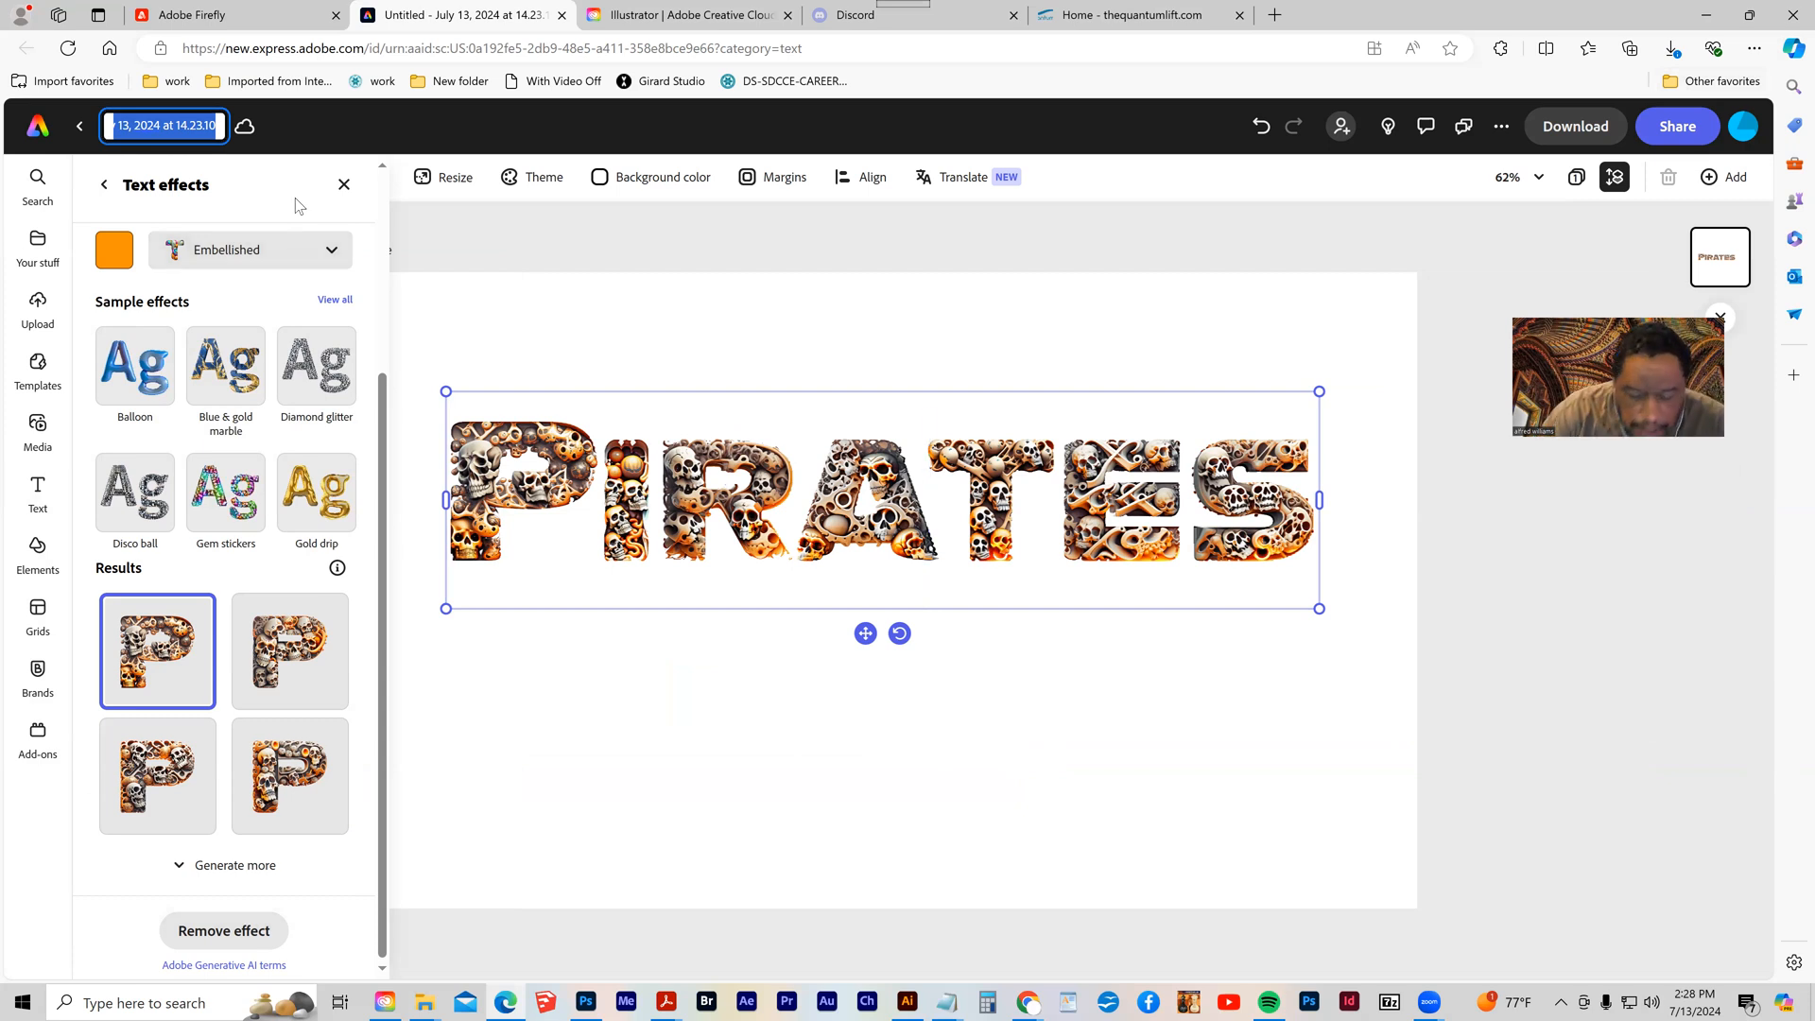
type("pirates")
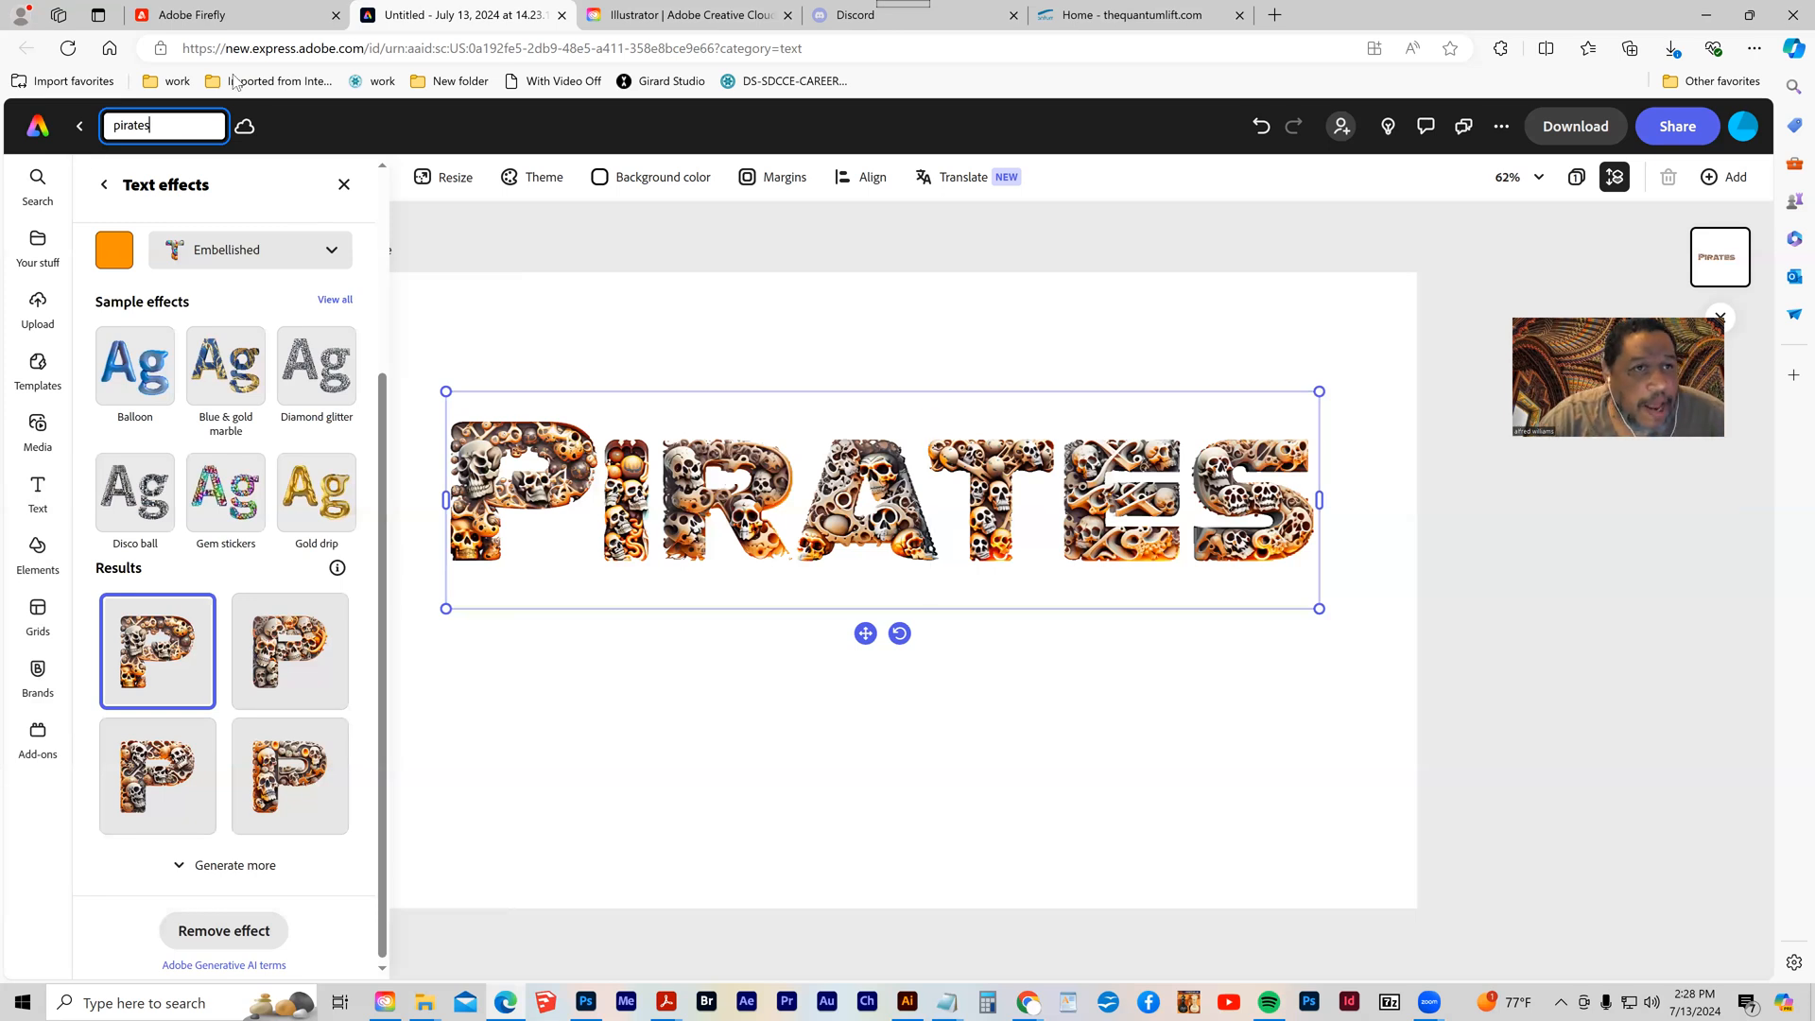
key("Return")
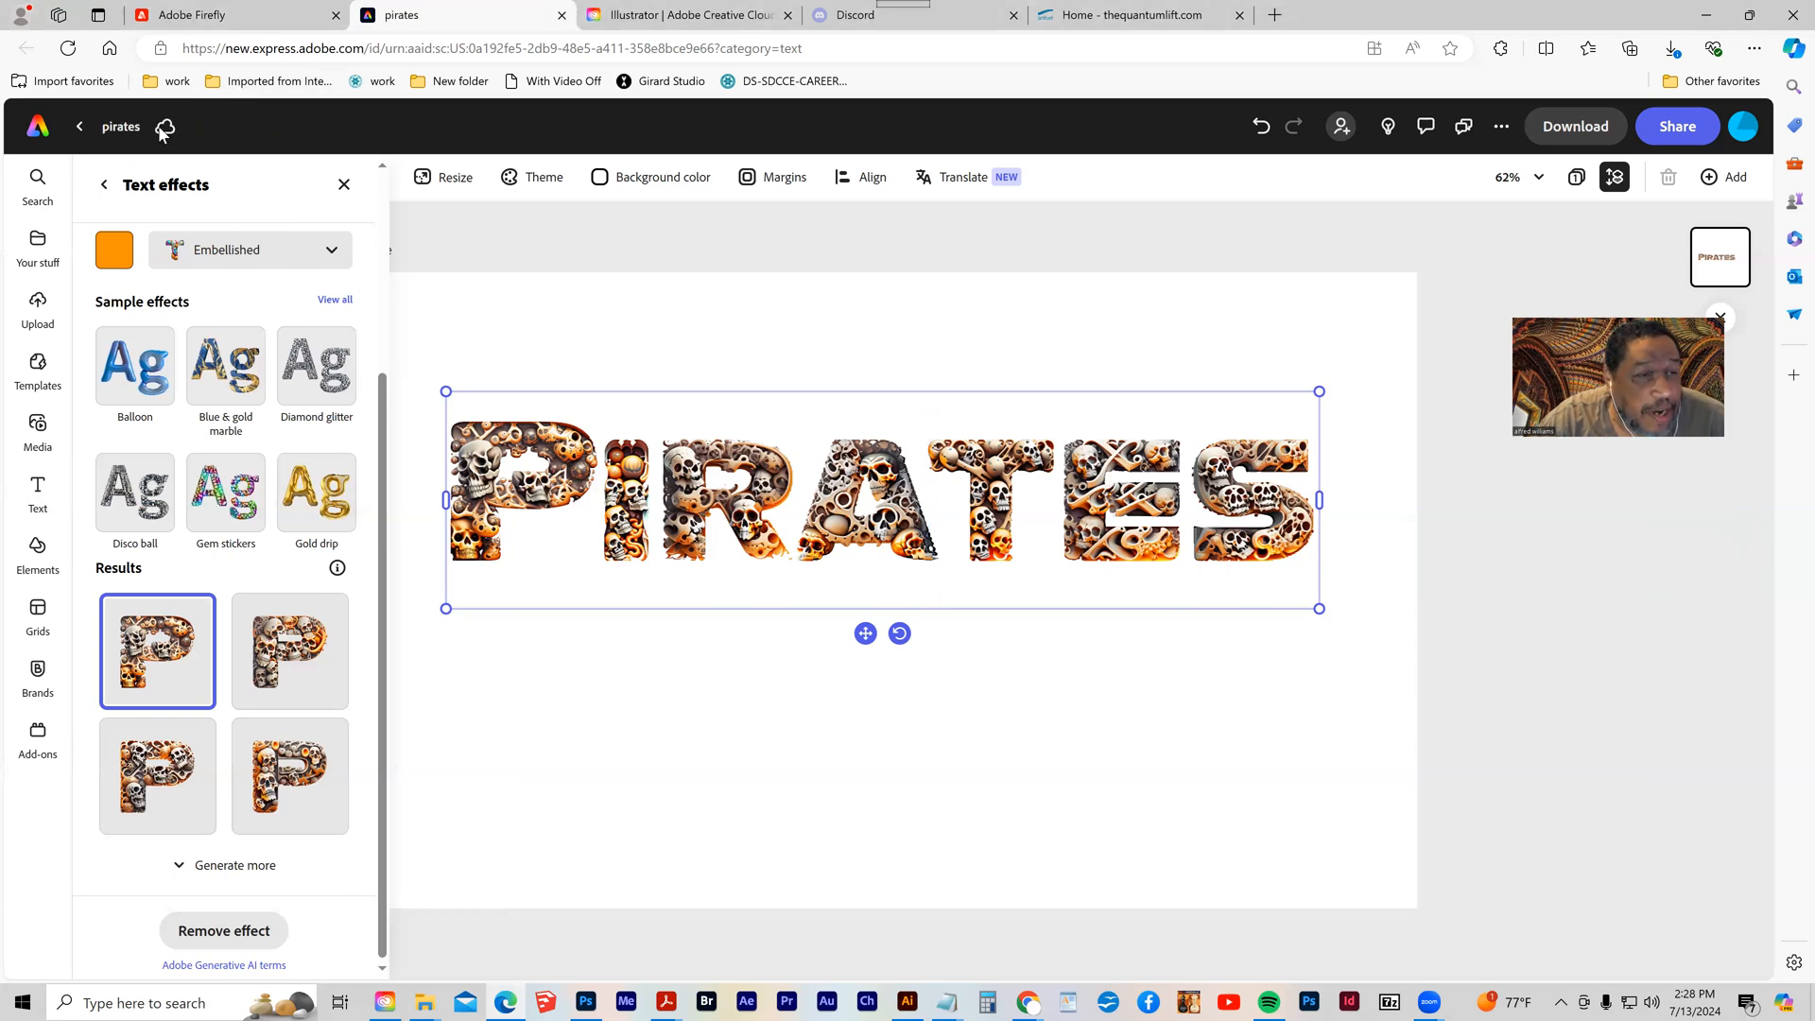
- Go to the home page, return to the pirates project and view its additional file options
left_click(79, 129)
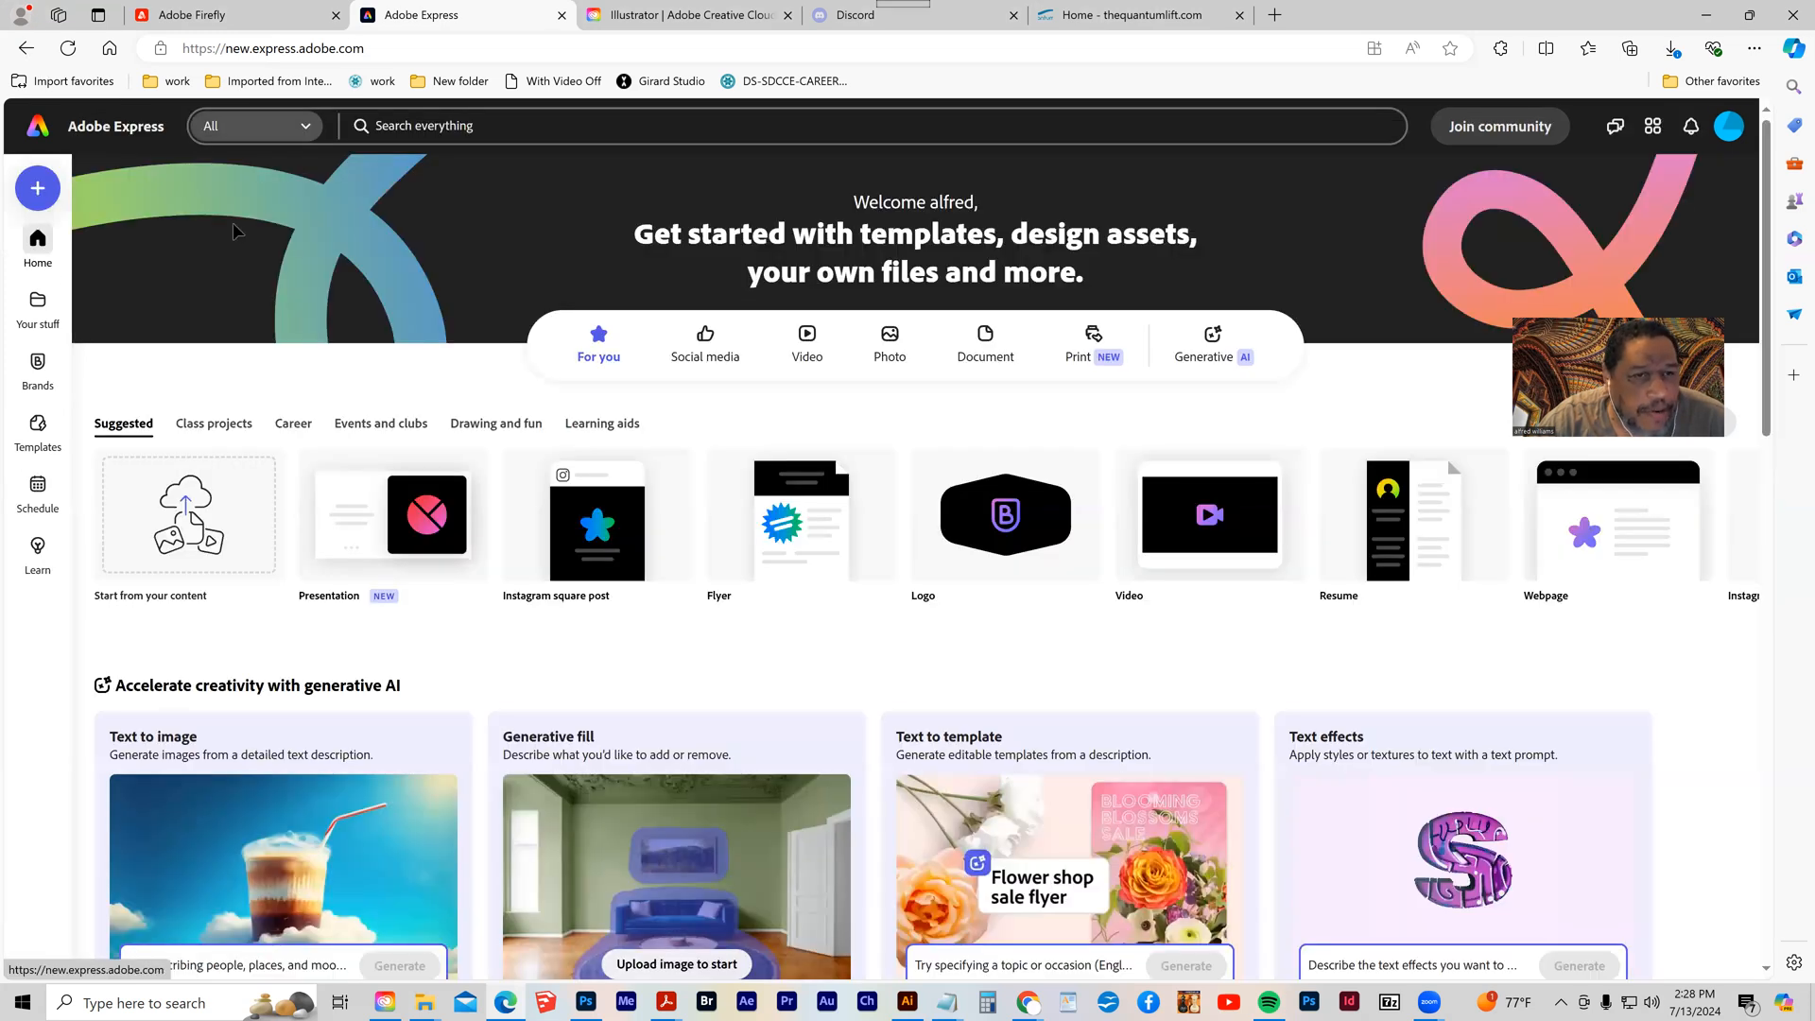
key("alt+Left")
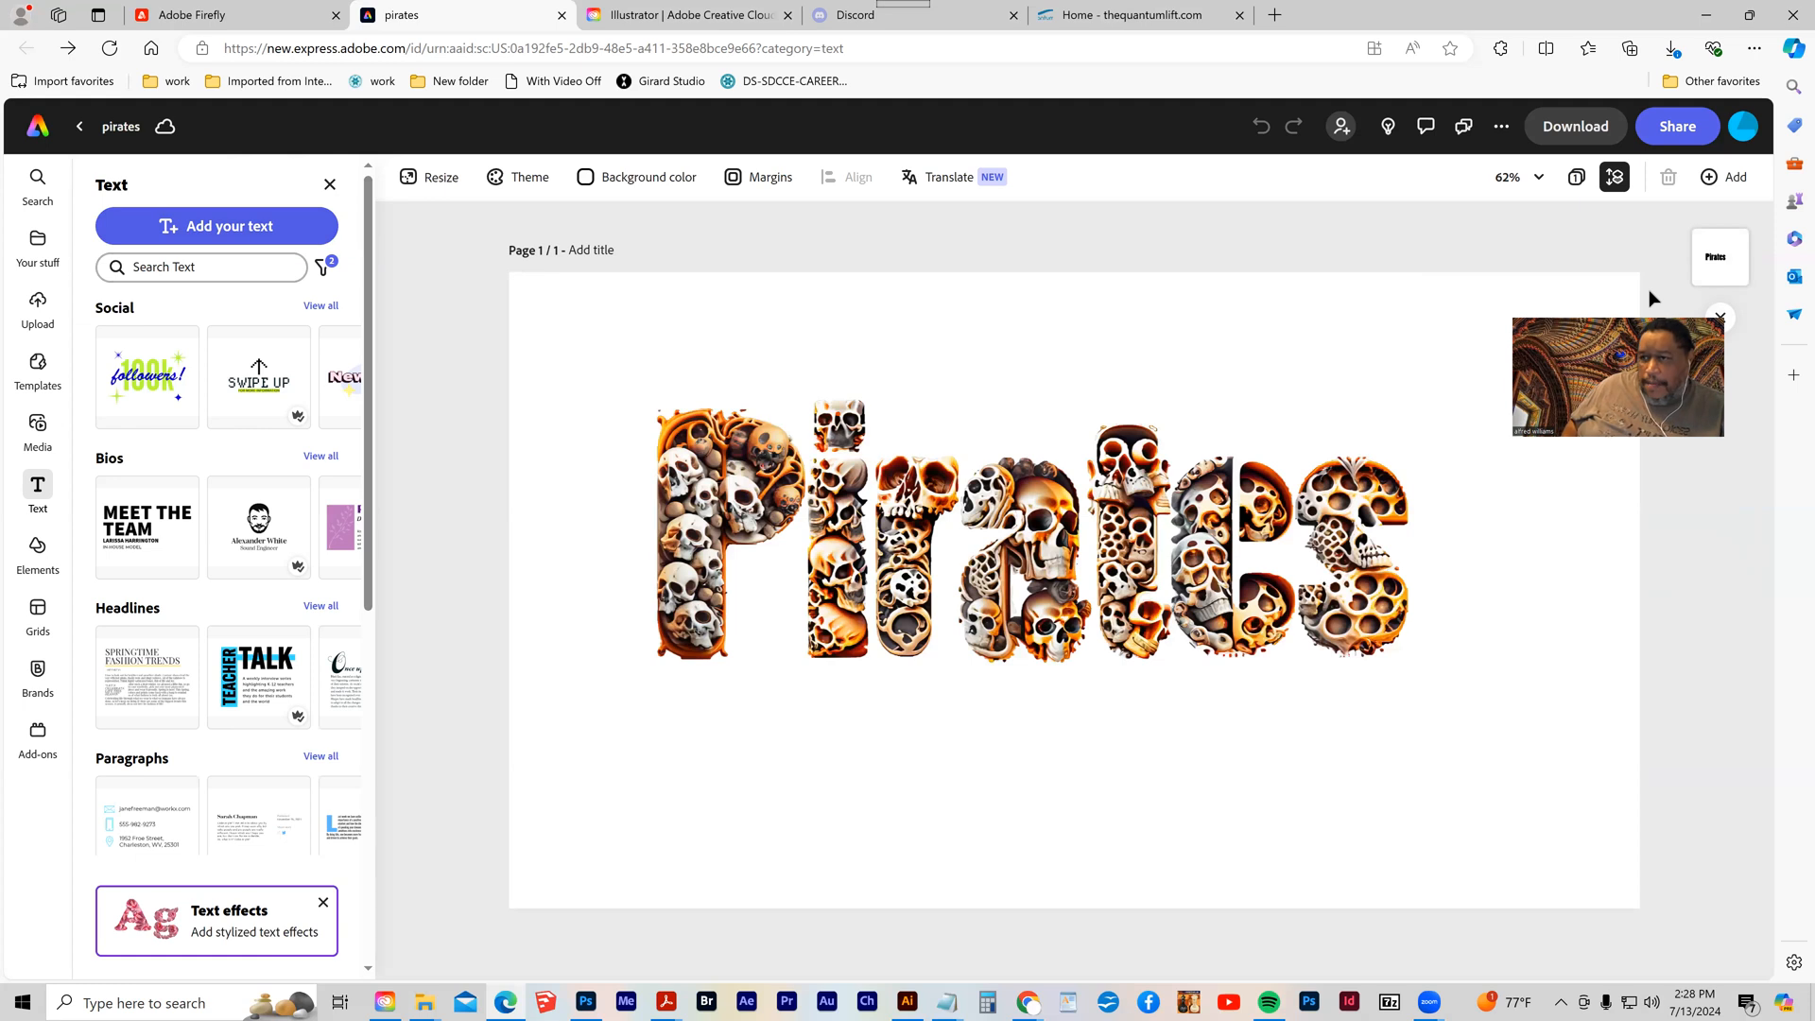
left_click(1500, 130)
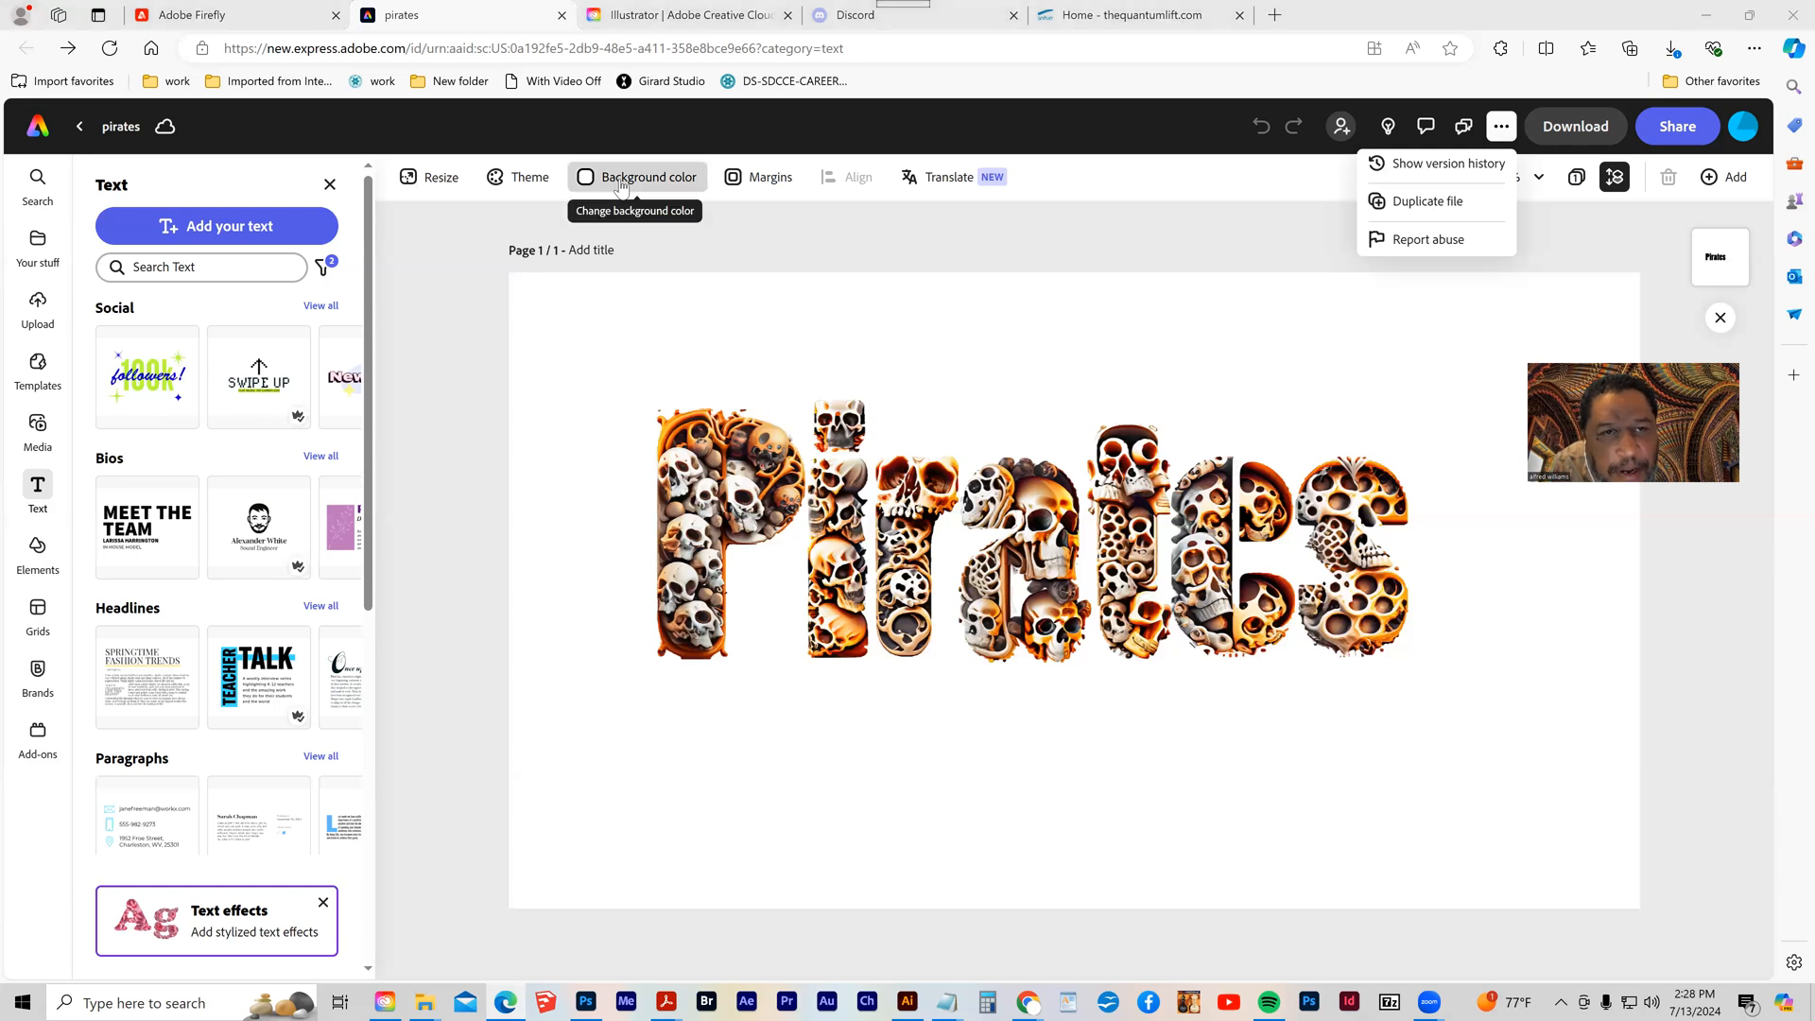
- Download the project in PNG format and save it as pirates in the my images folder
left_click(1568, 135)
left_click(1567, 129)
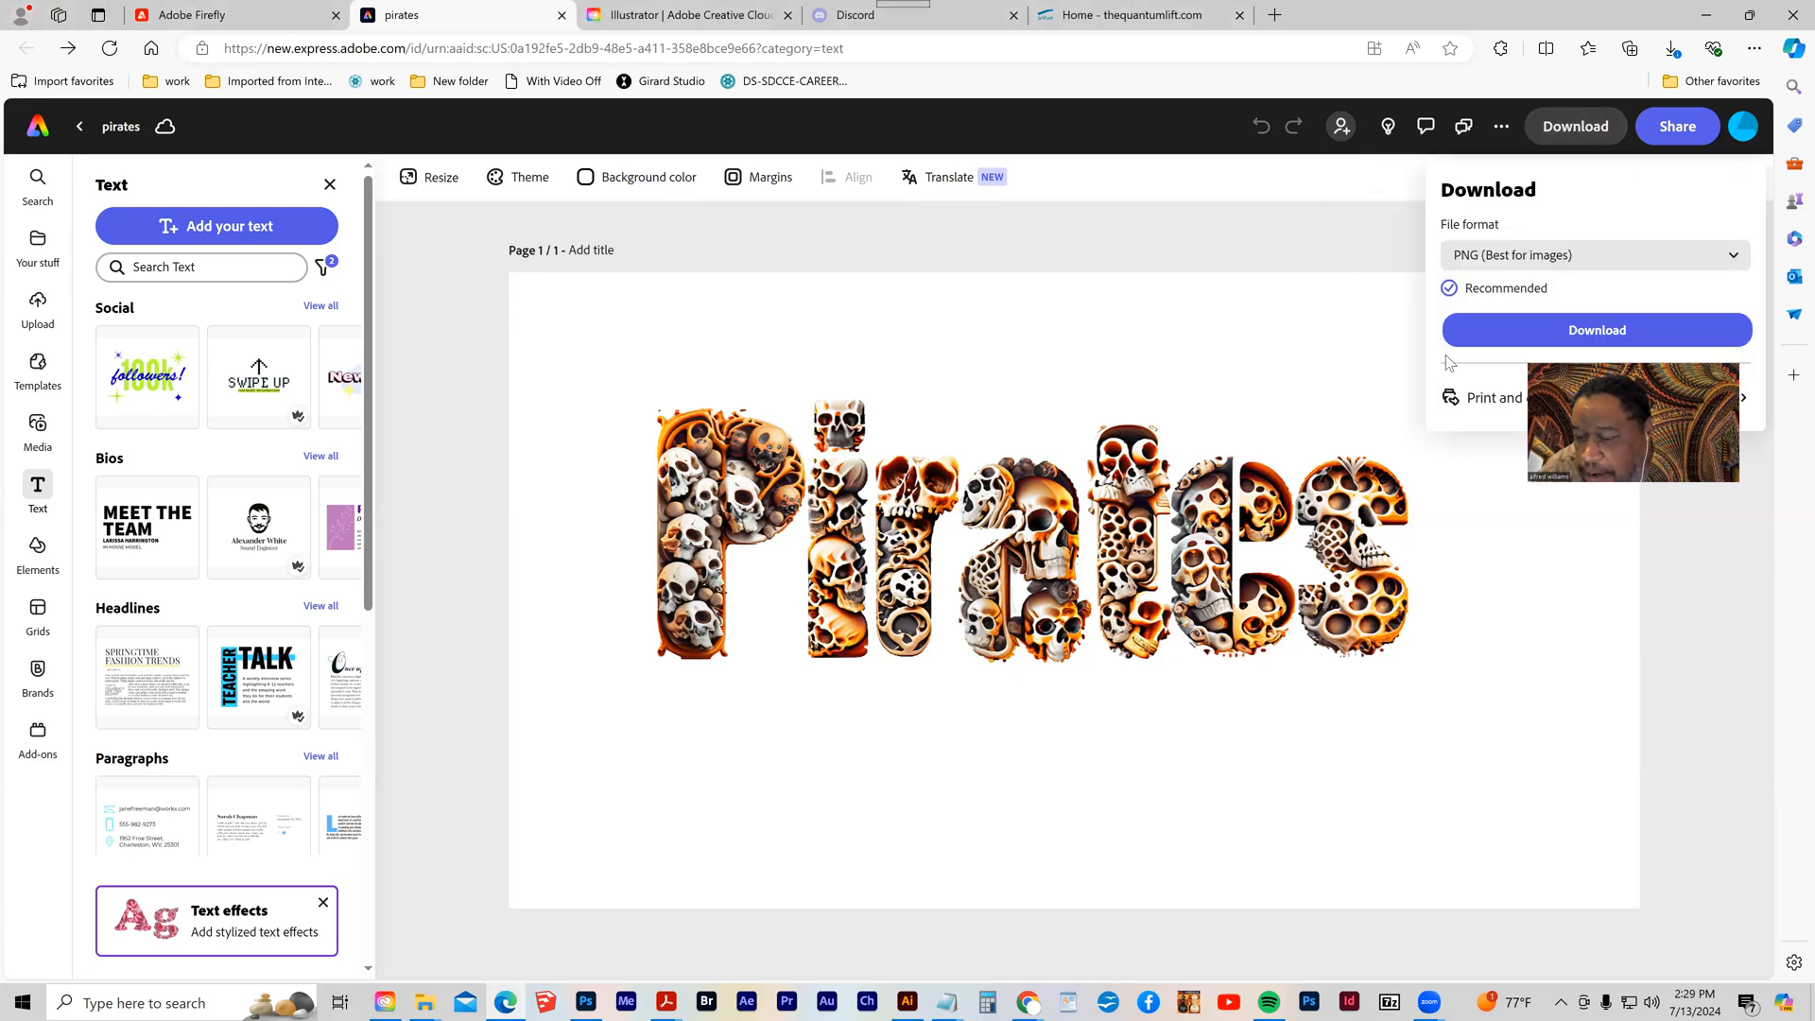
left_click(1516, 267)
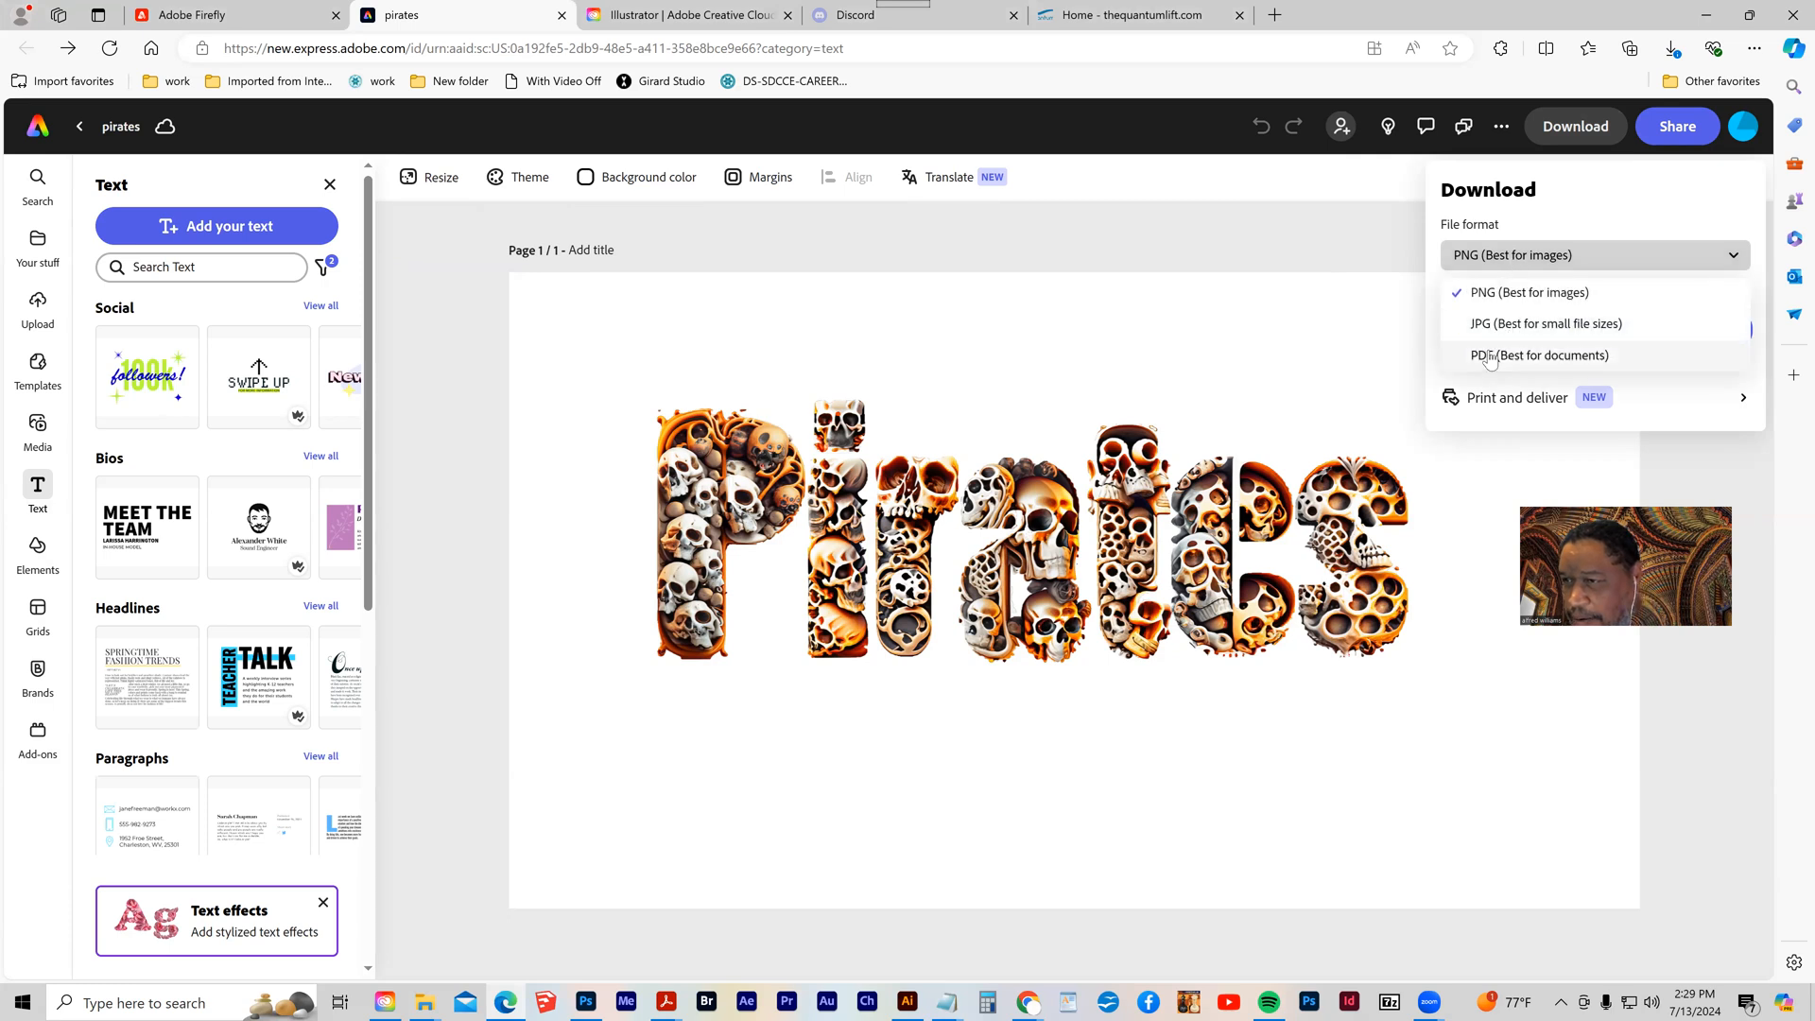
left_click(1489, 299)
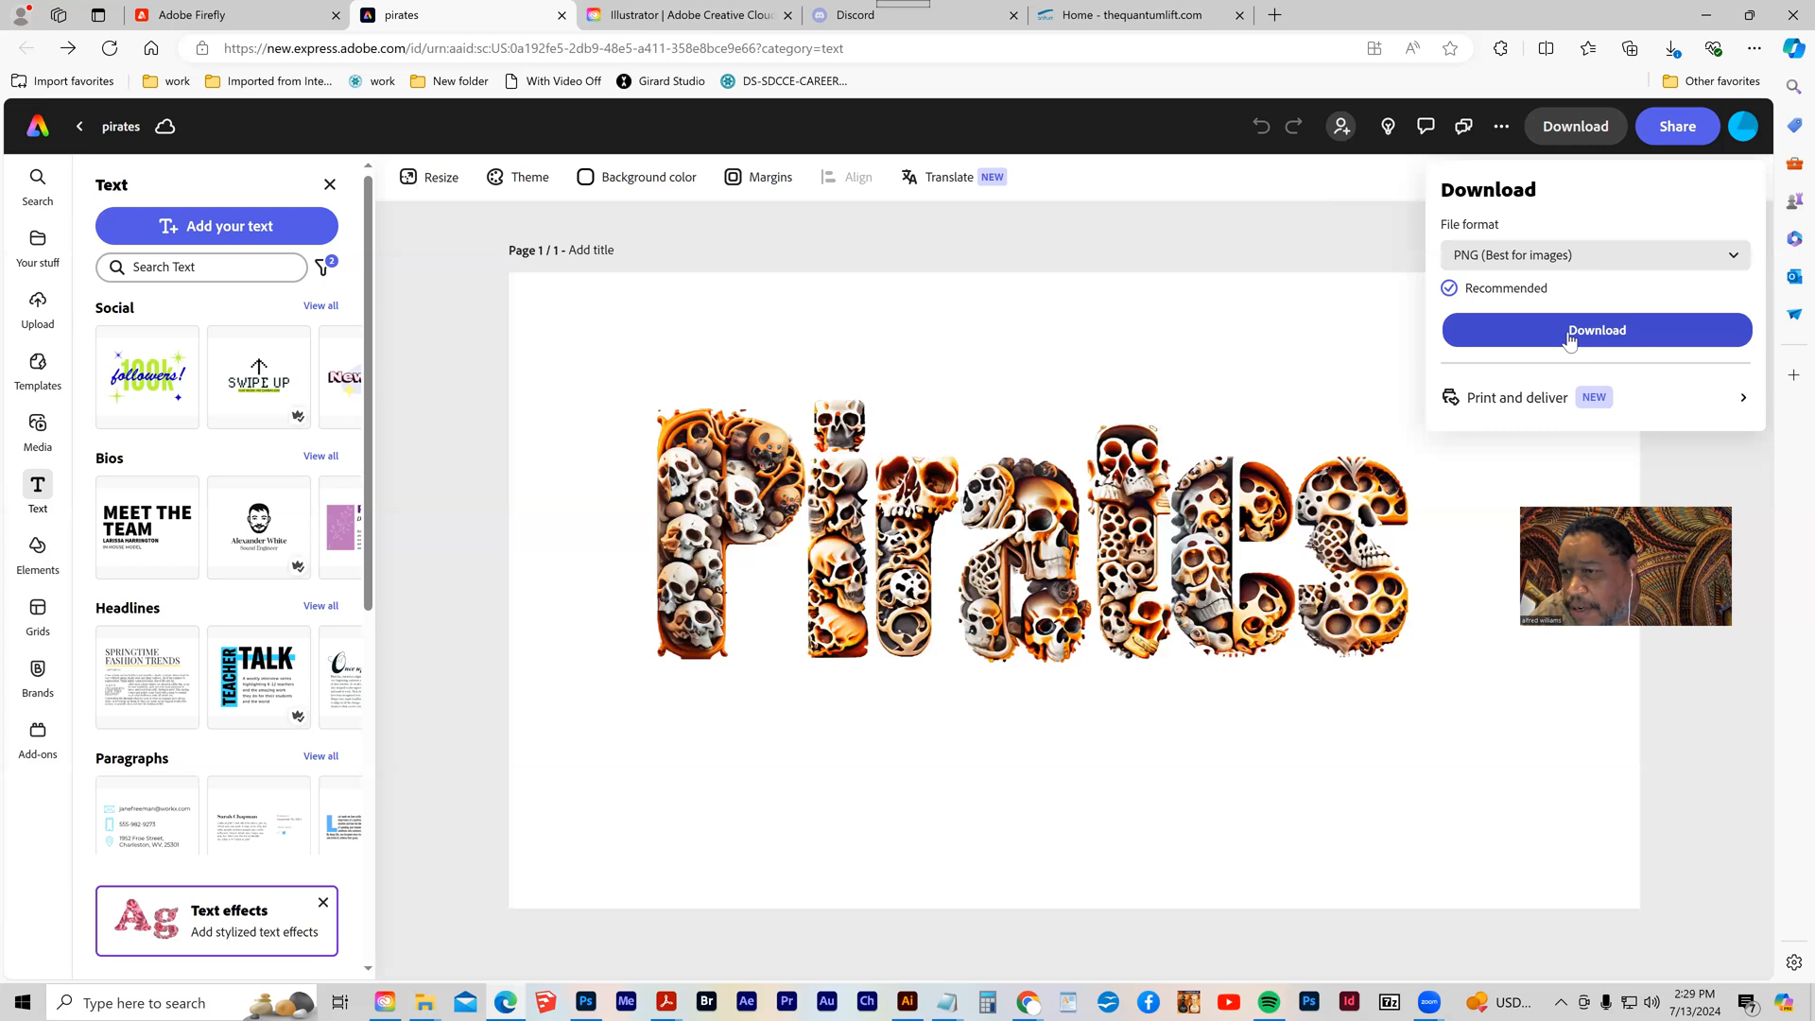
left_click(1570, 336)
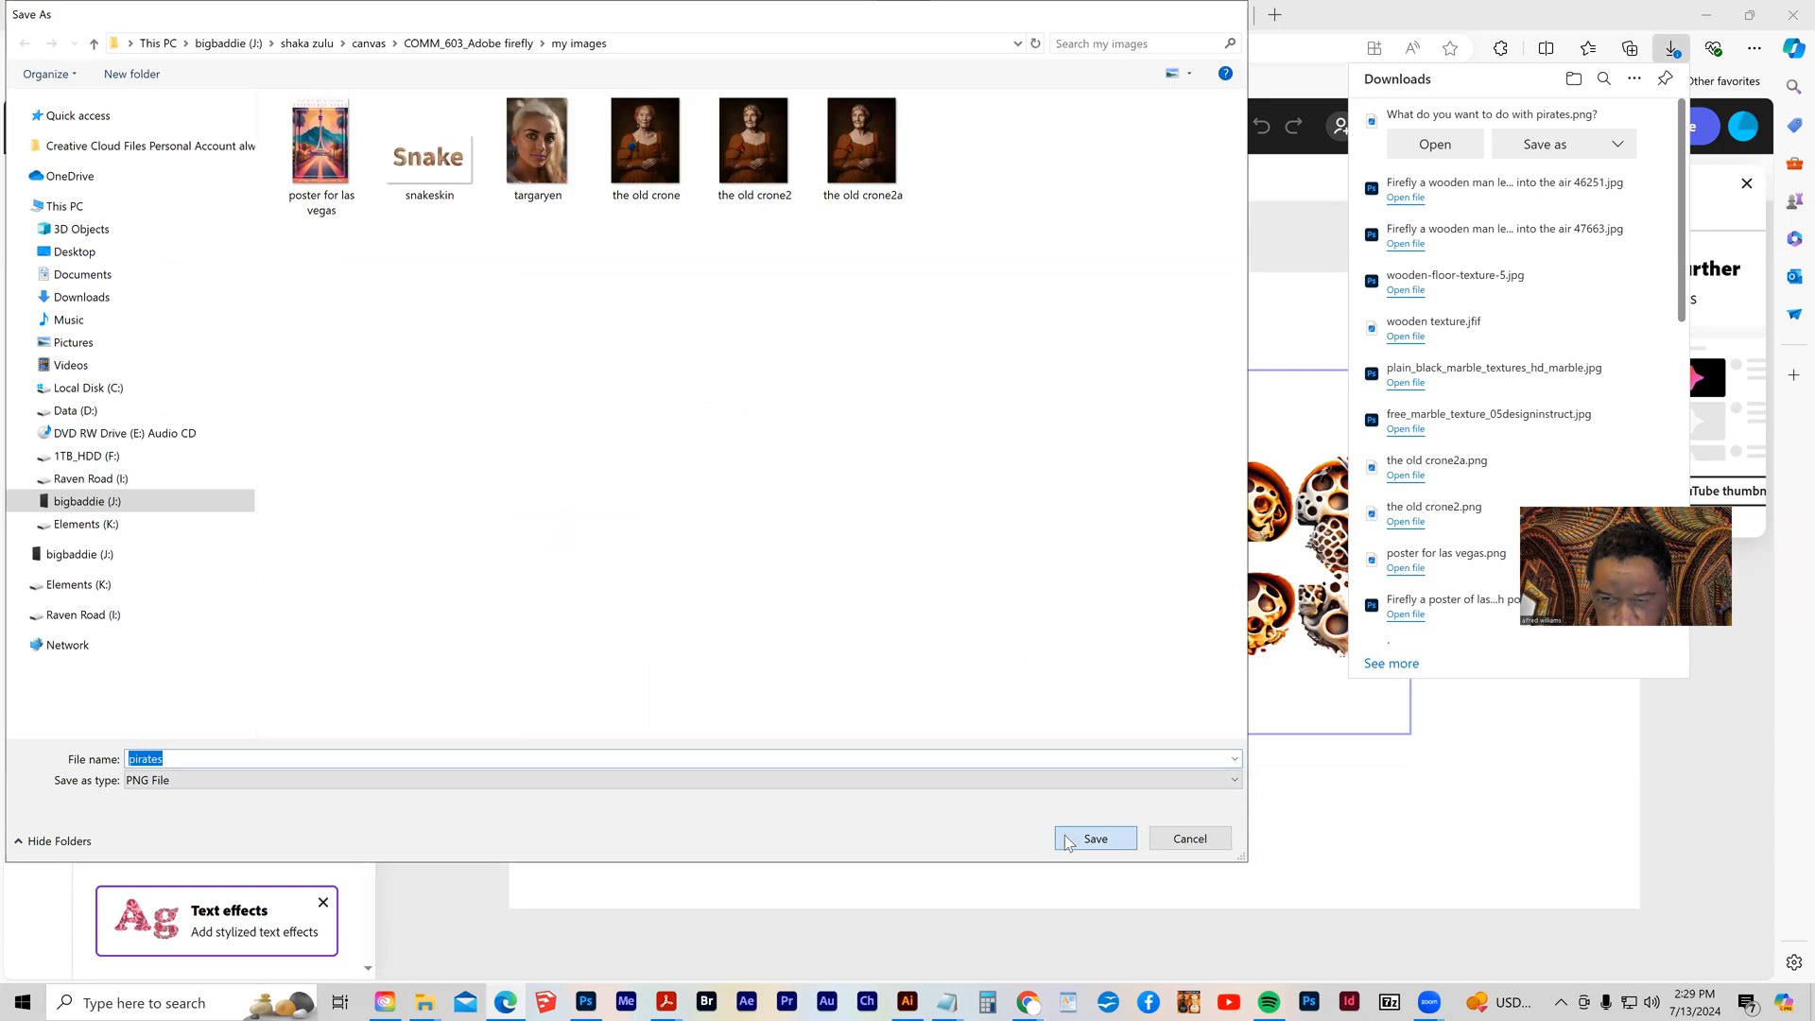
left_click(1094, 838)
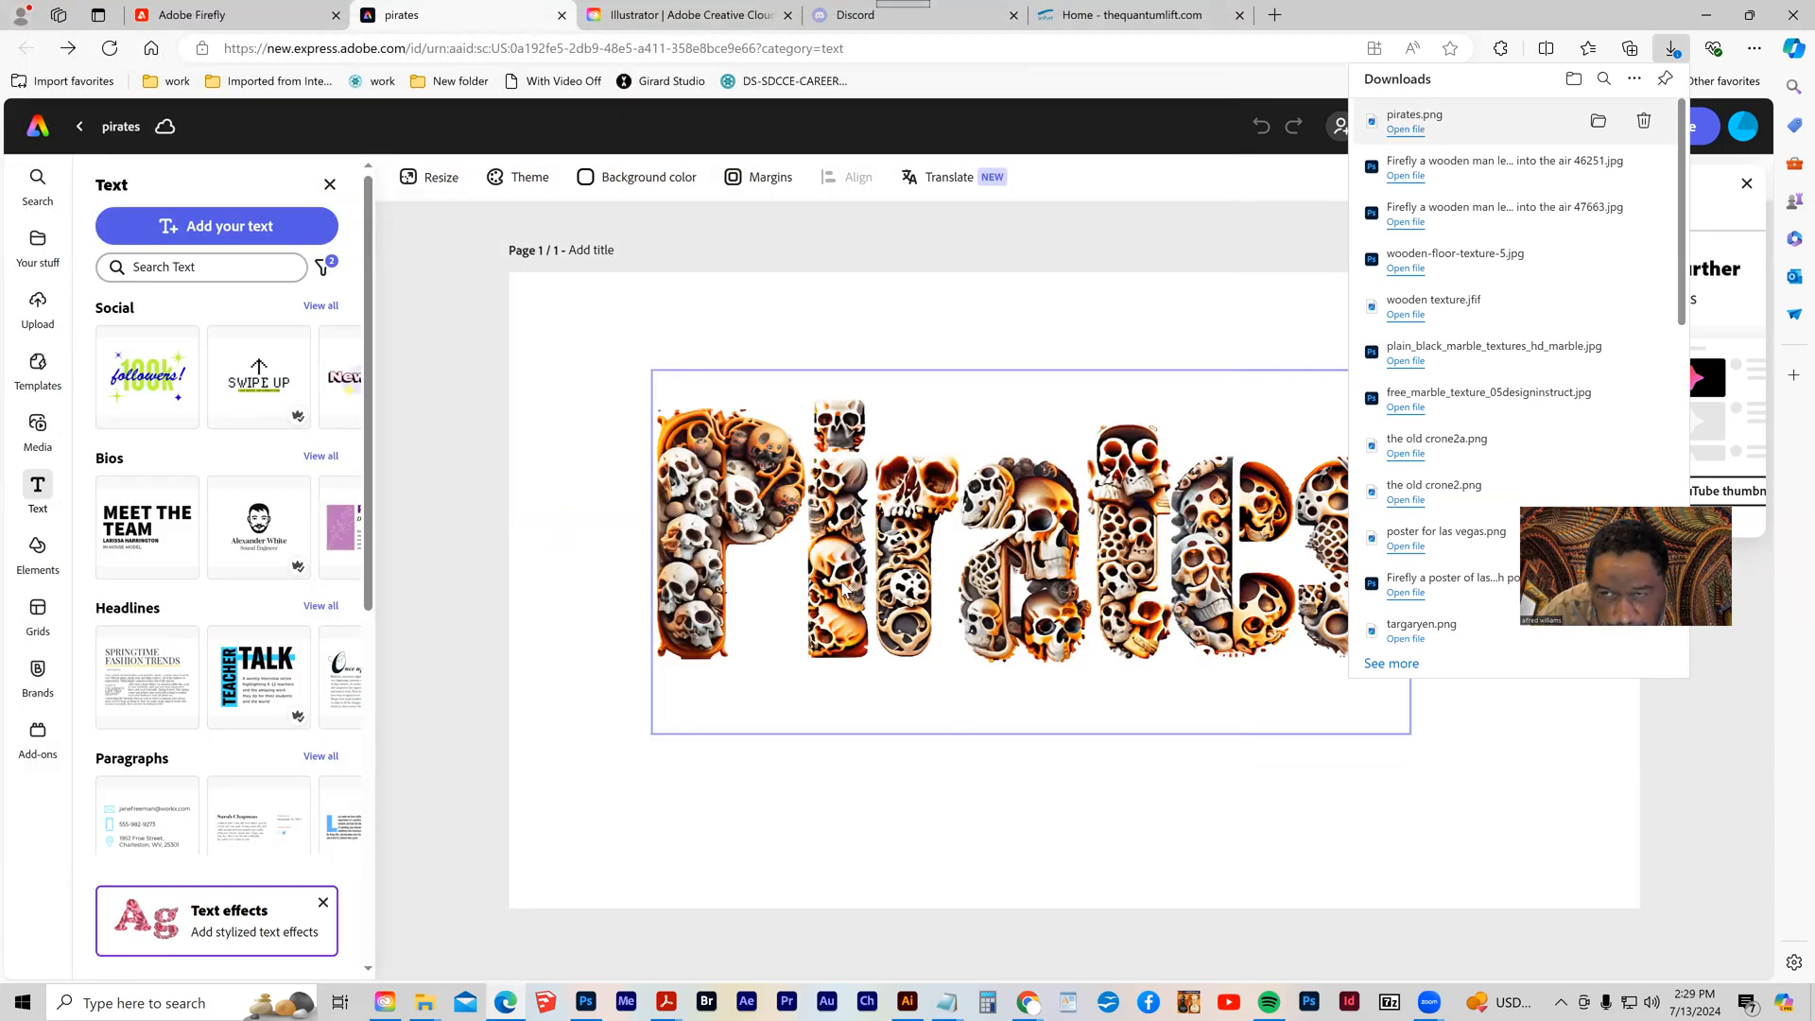
- Minimize the browser, switch to Photoshop and bring up the dialog for opening a file
left_click(1706, 15)
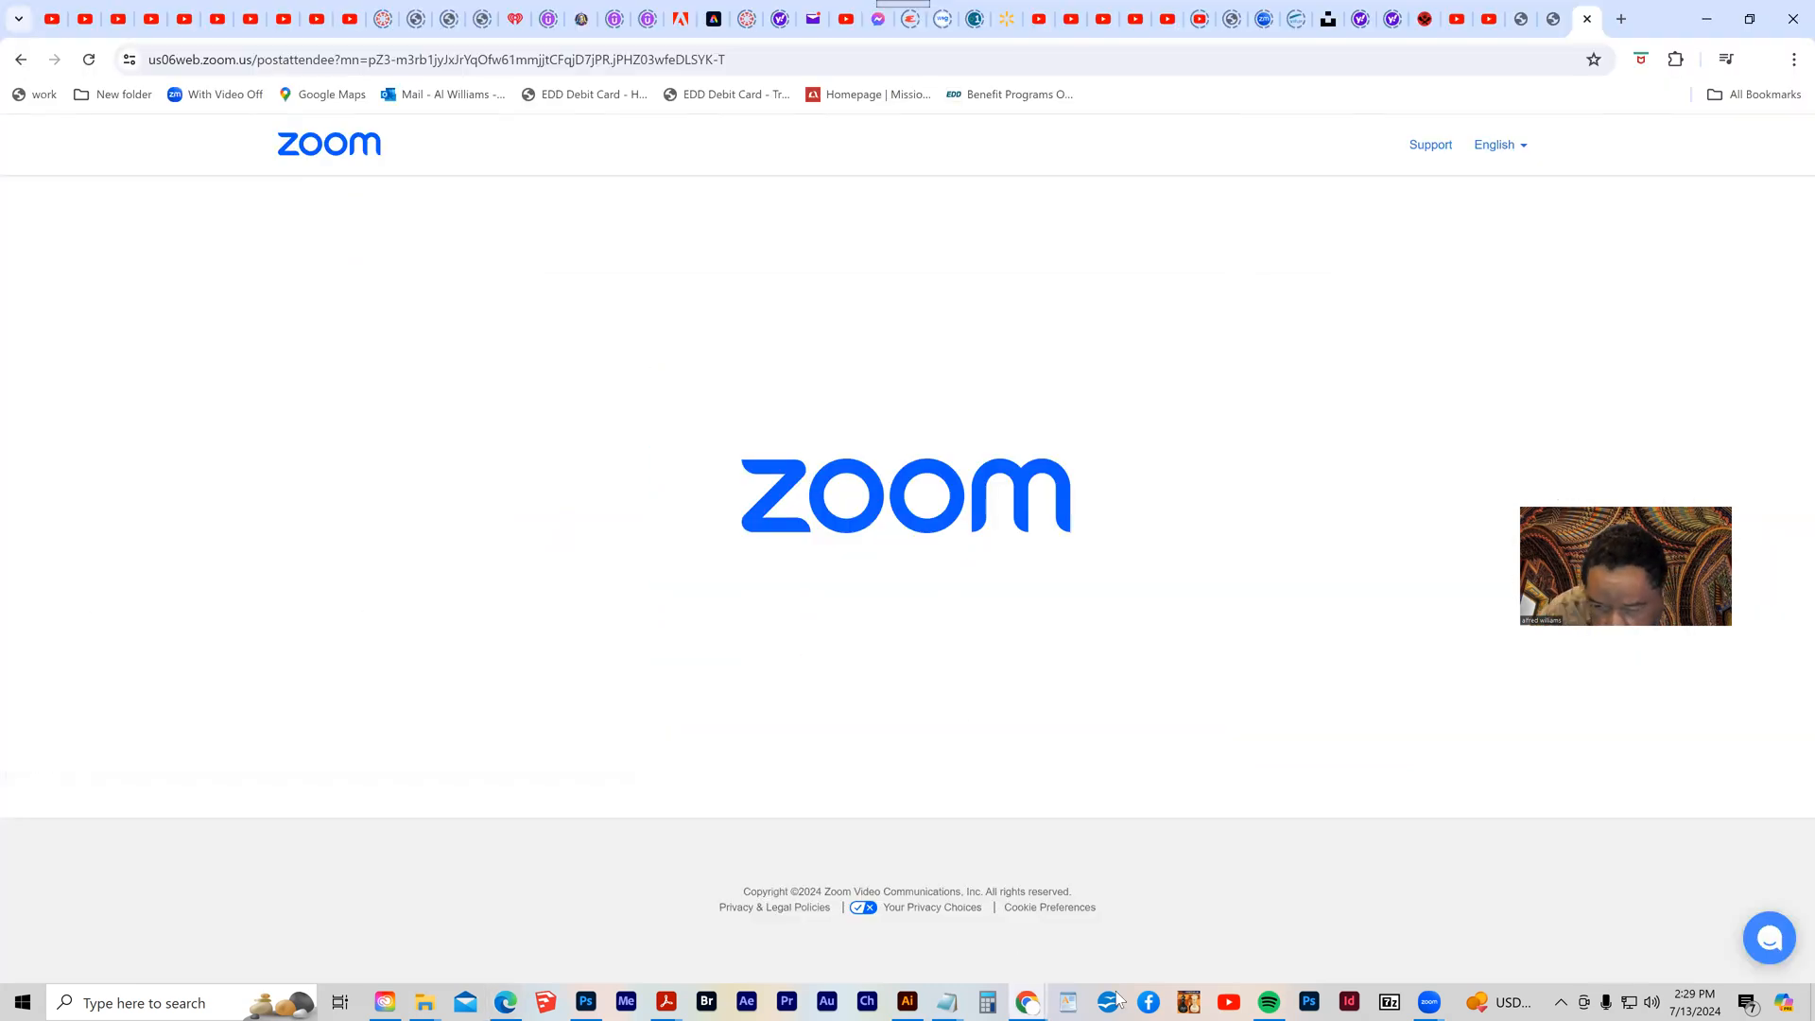
left_click(1311, 1001)
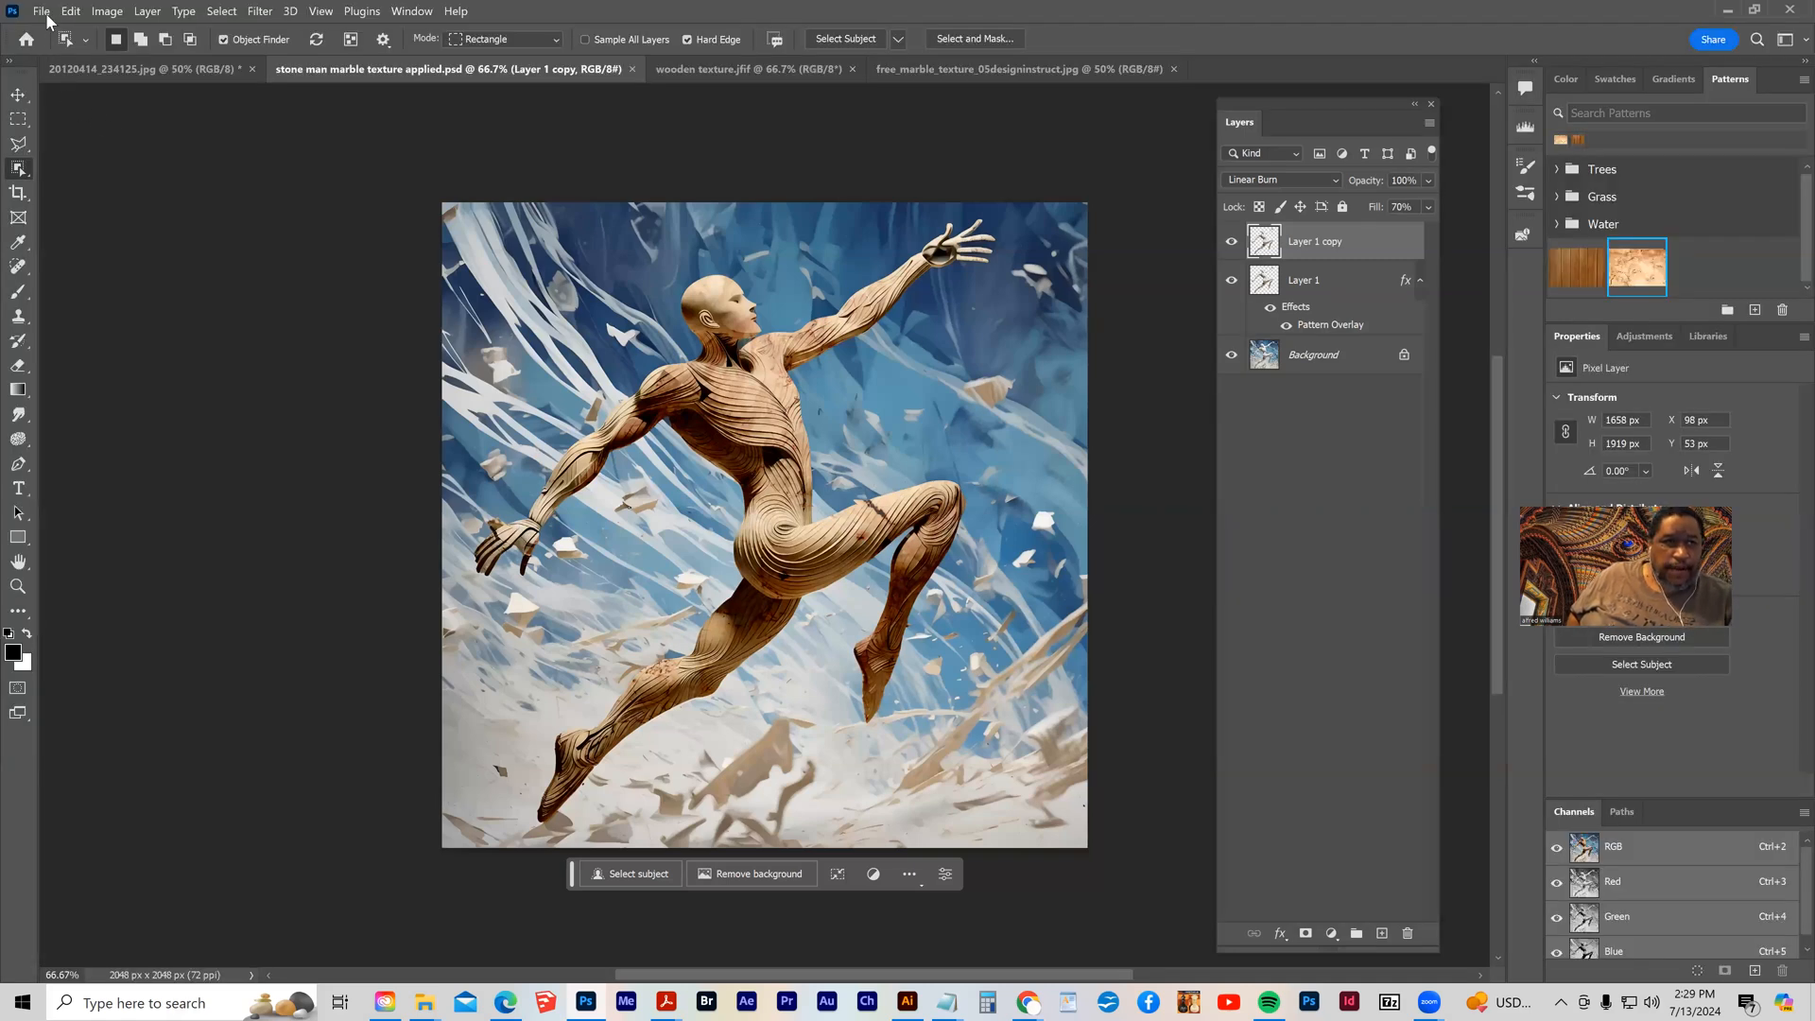
left_click(41, 12)
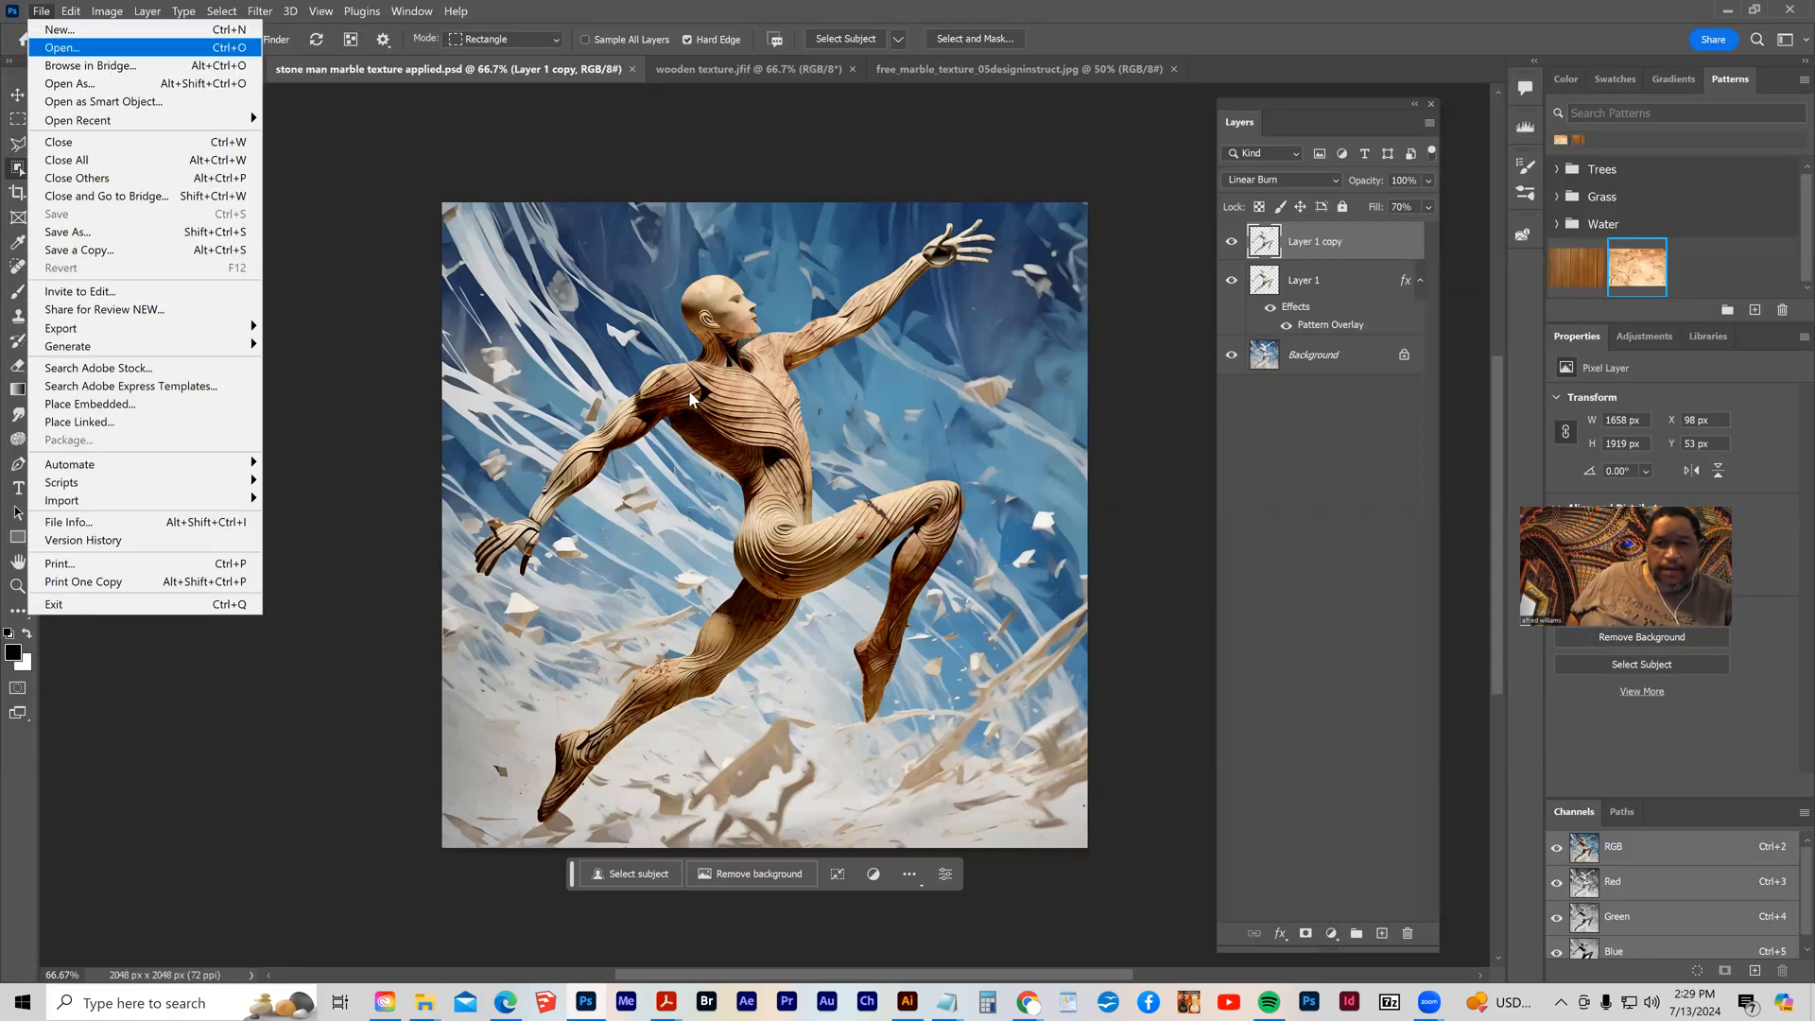
left_click(57, 45)
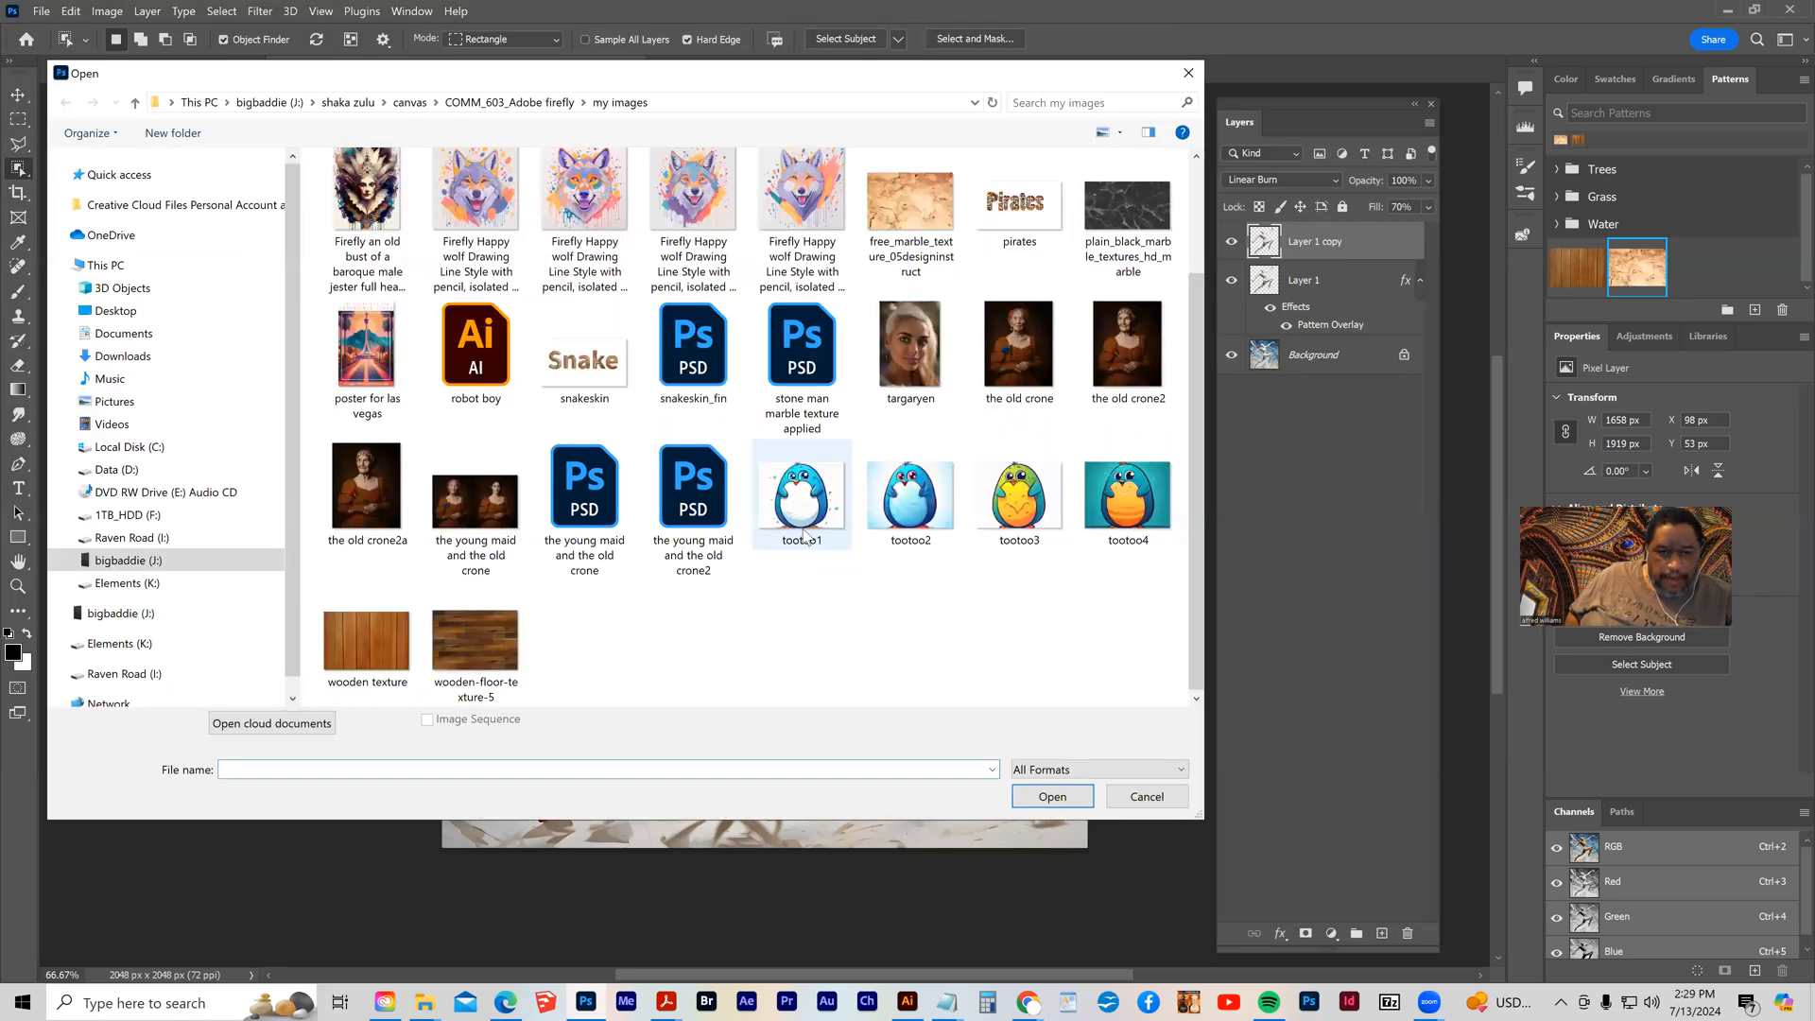
- Look through the my images, inspiration and image exercises folders inside COMM_603_Adobe firefly
scroll(792, 297, "up", 2)
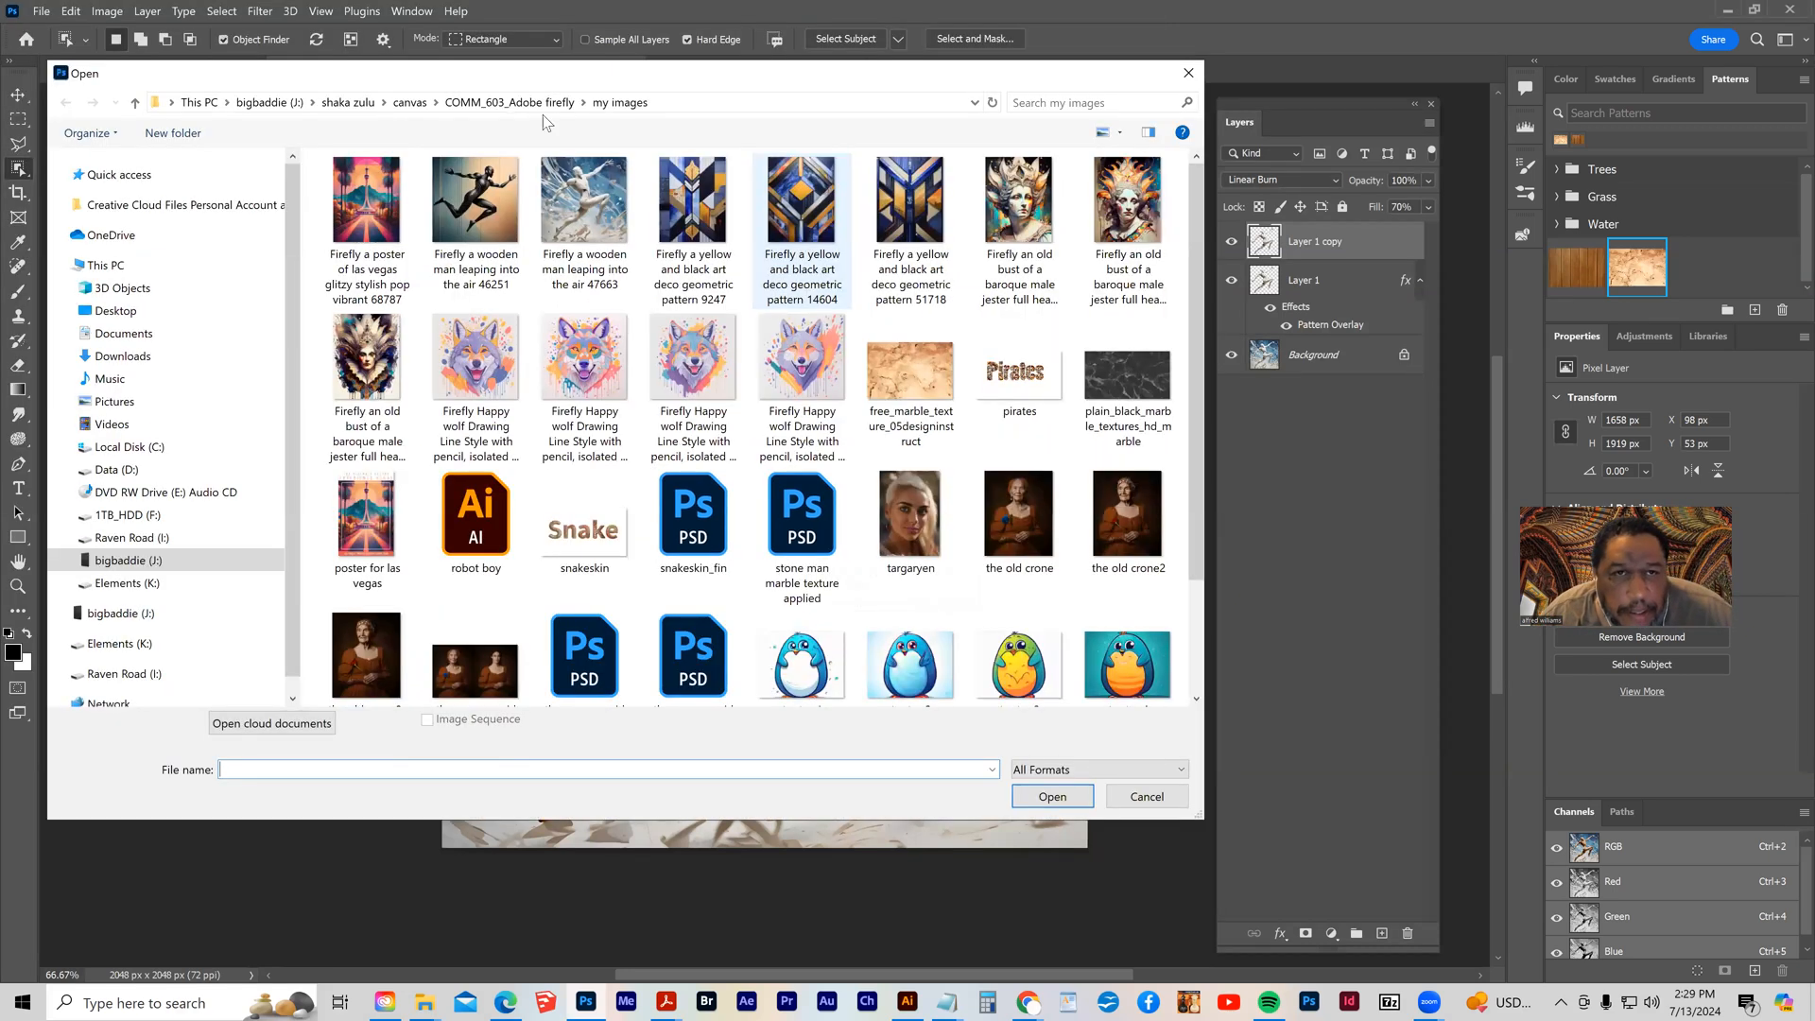
key("alt+Up")
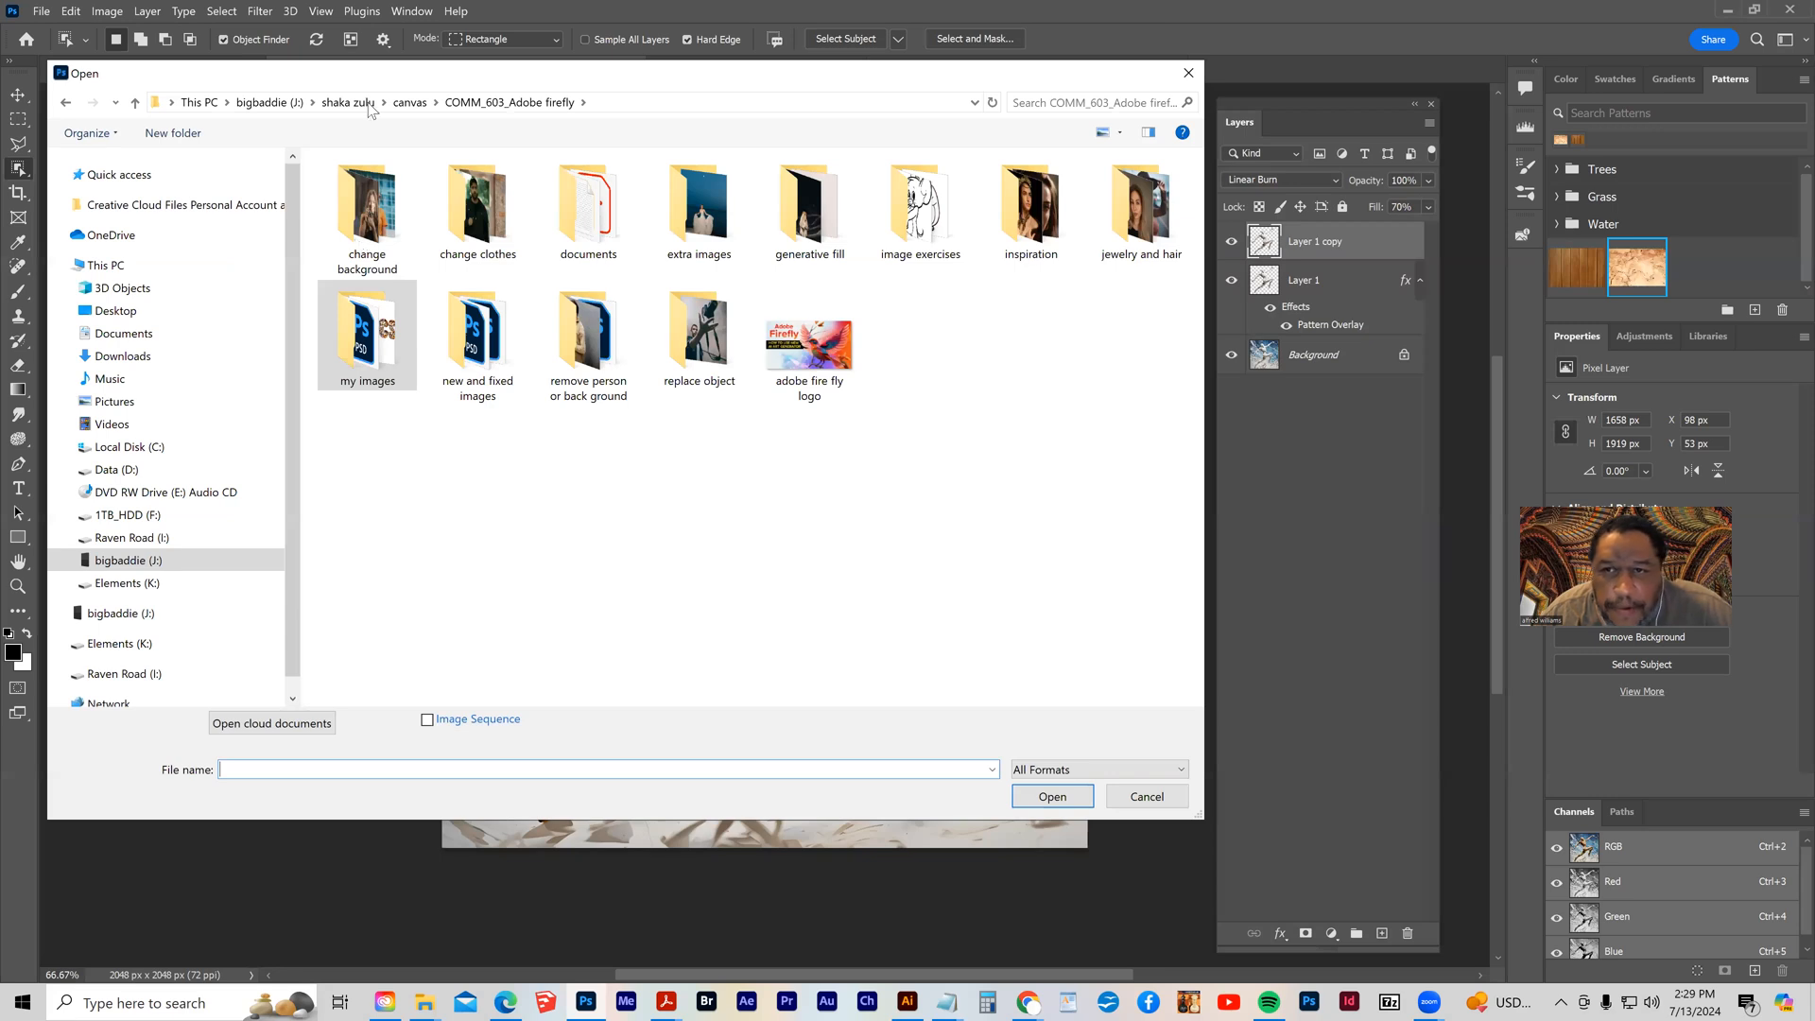
double_click(1028, 236)
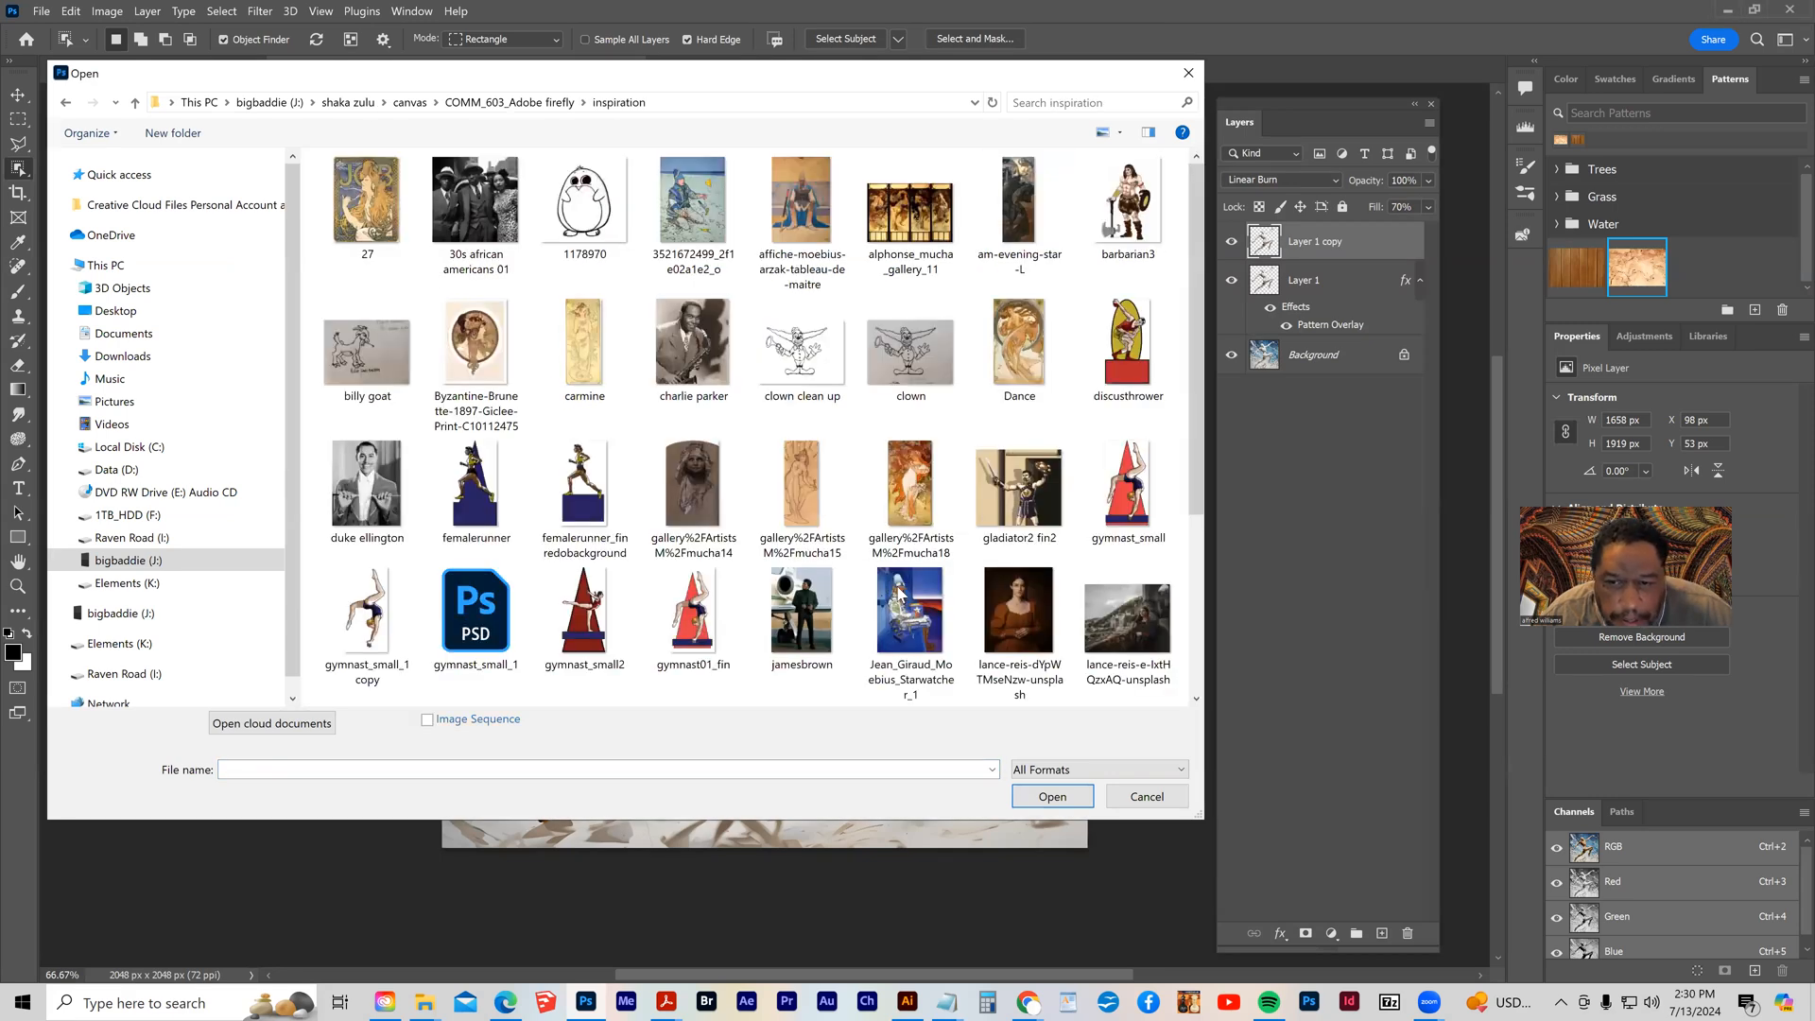
scroll(971, 624, "down", 3)
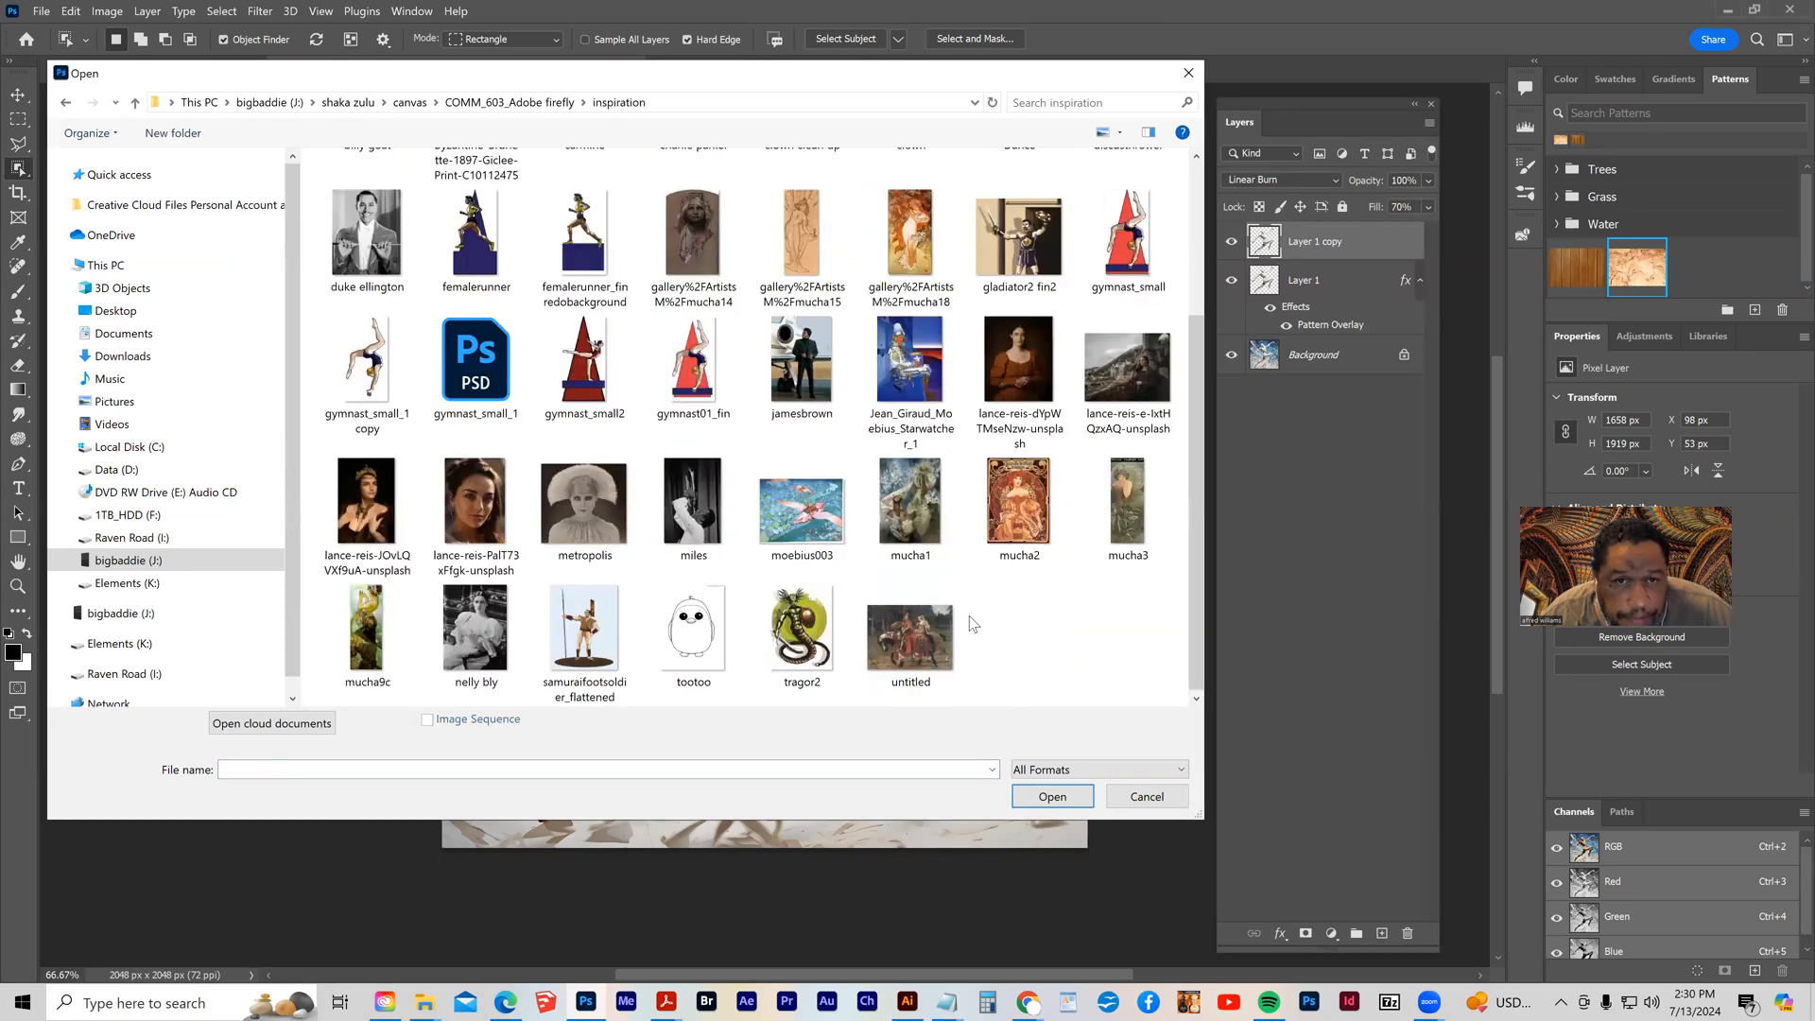
scroll(973, 624, "up", 3)
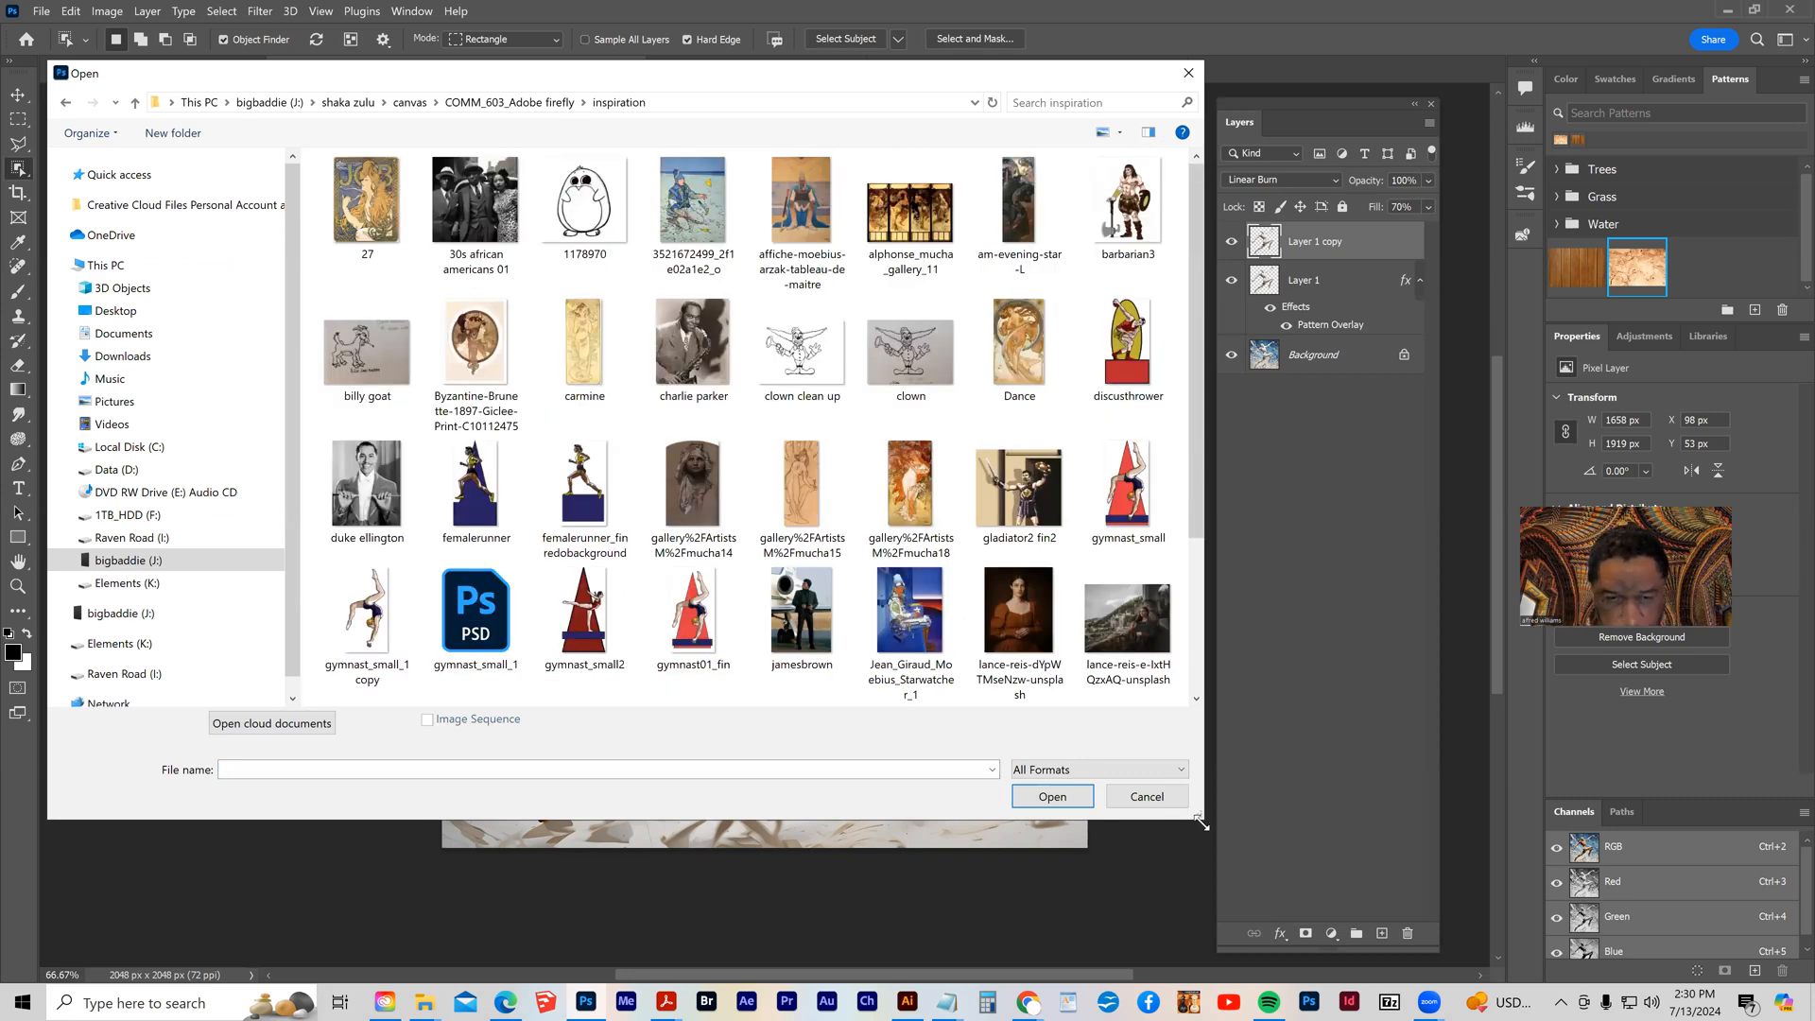
left_click_drag(1201, 821, 1231, 959)
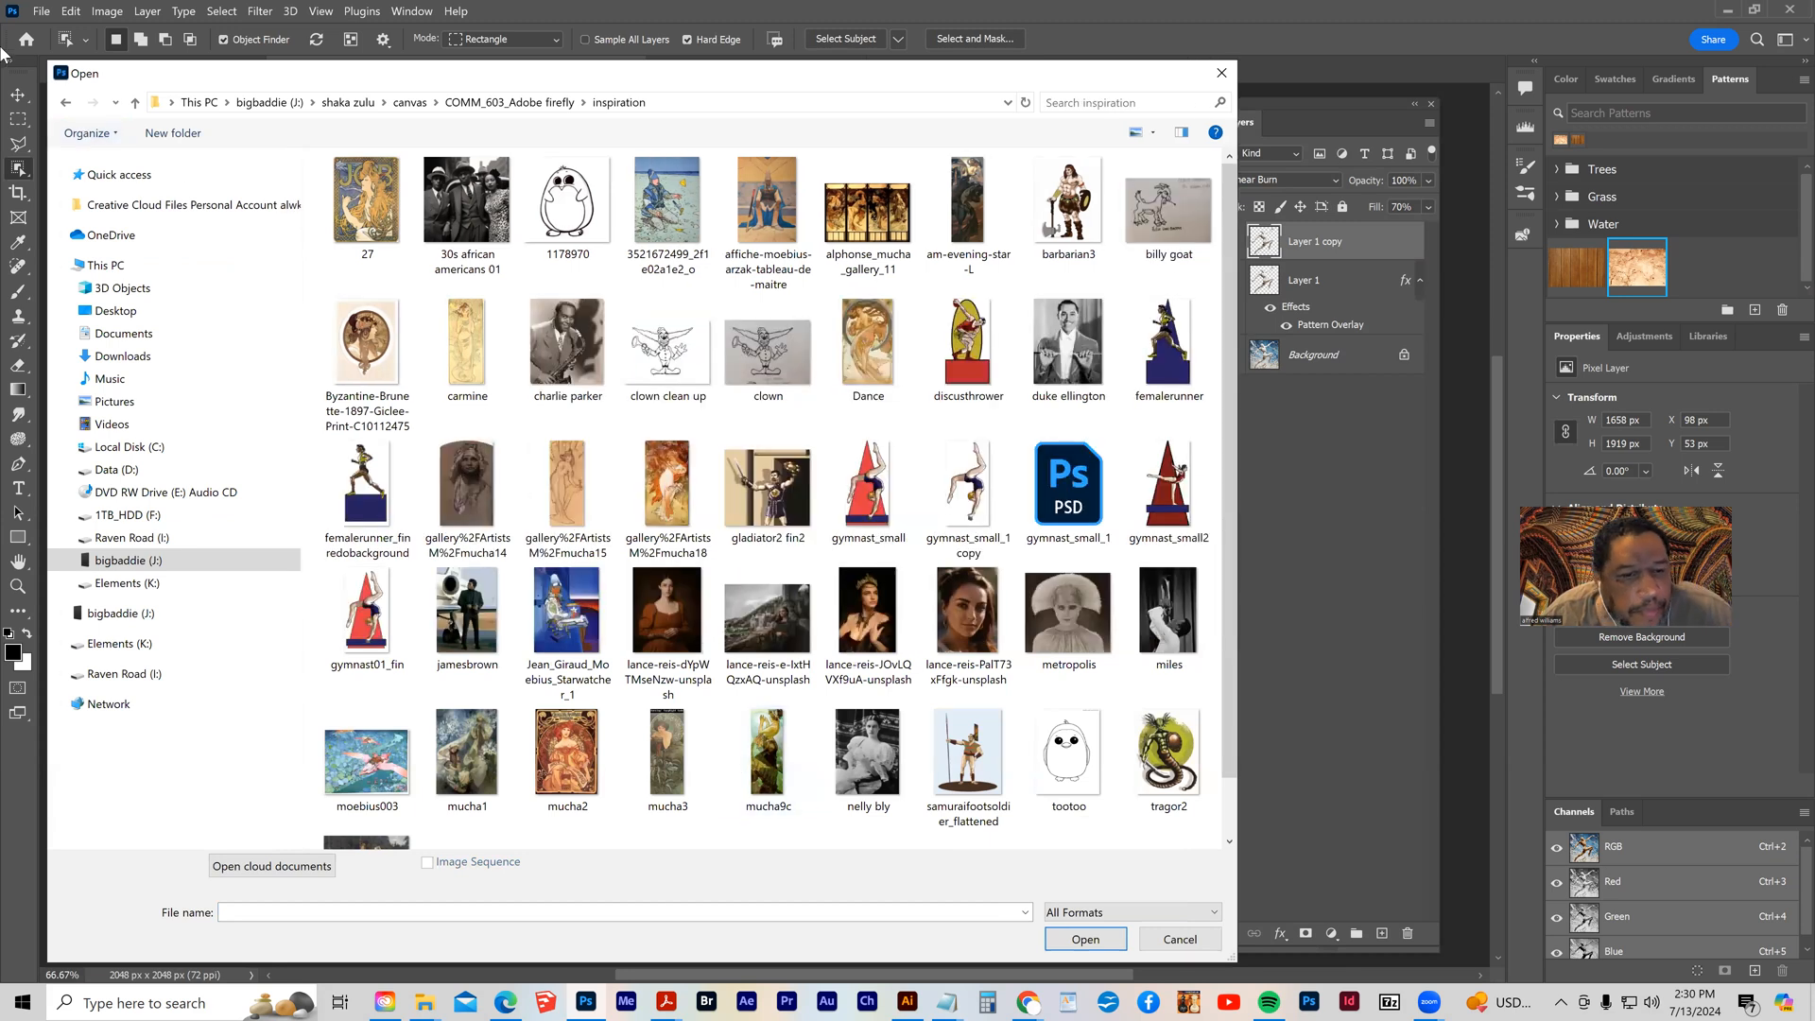
left_click(65, 103)
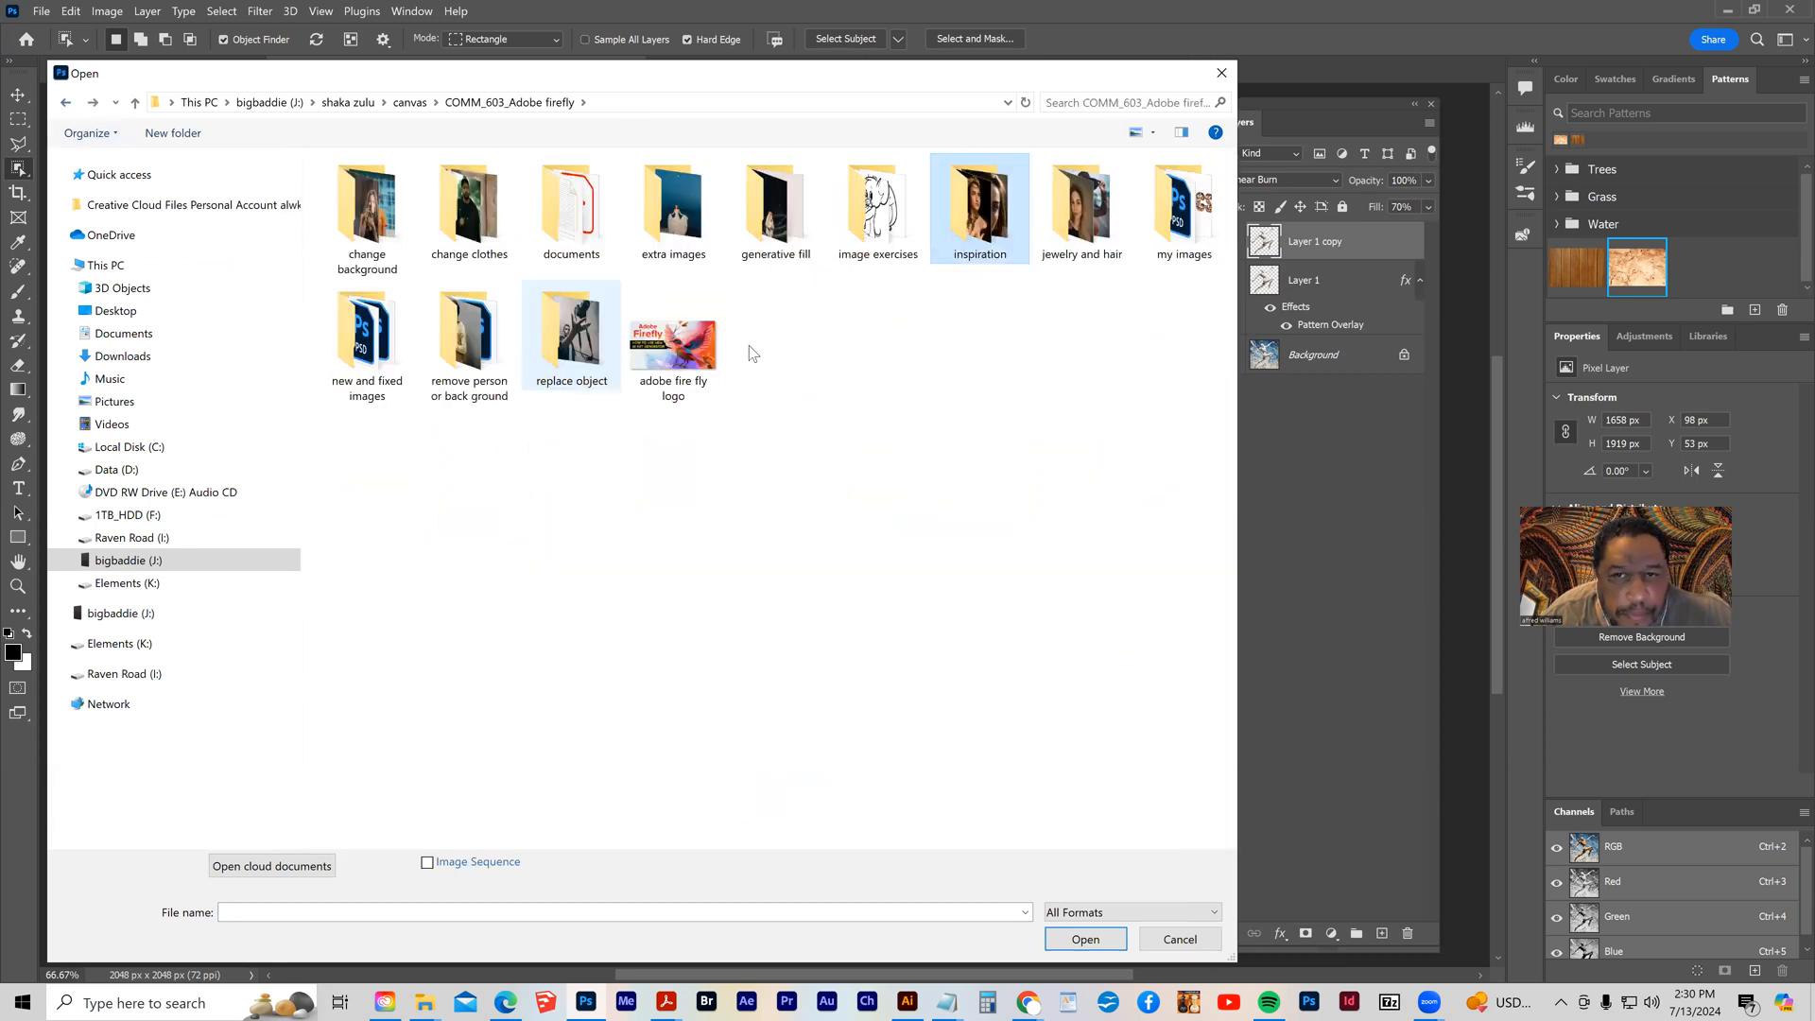
double_click(878, 209)
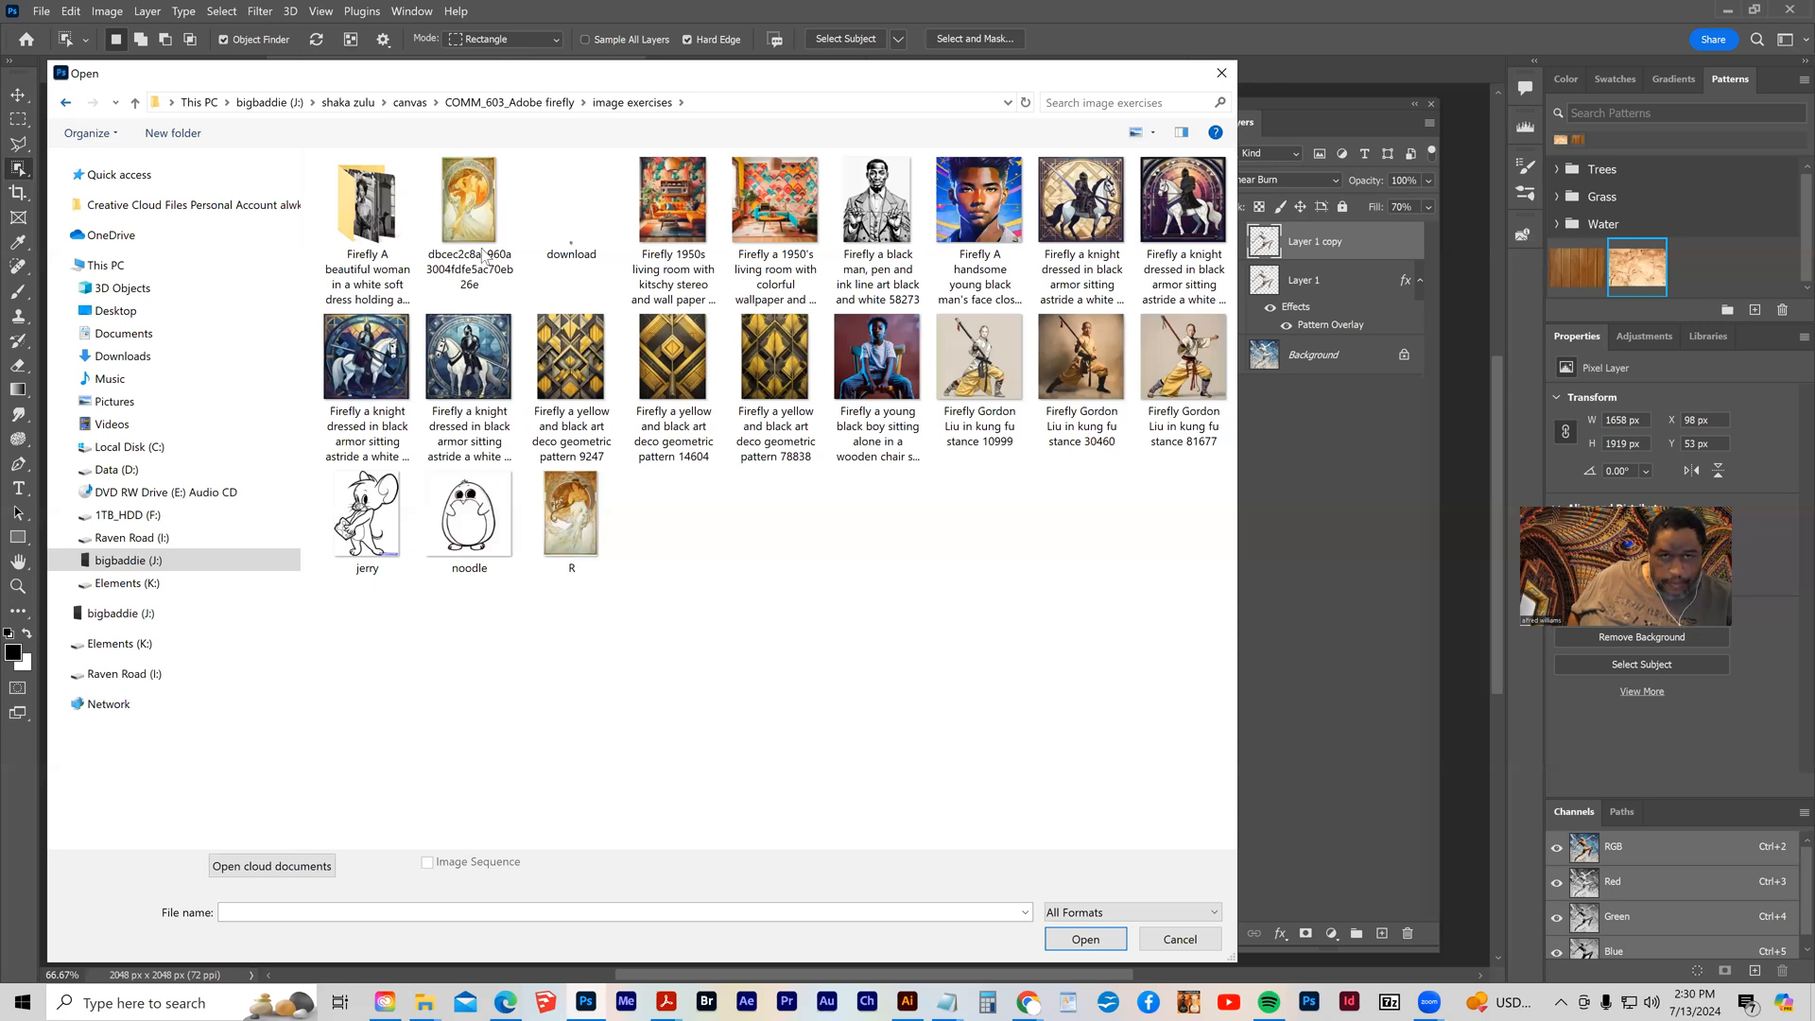
key("alt+Left")
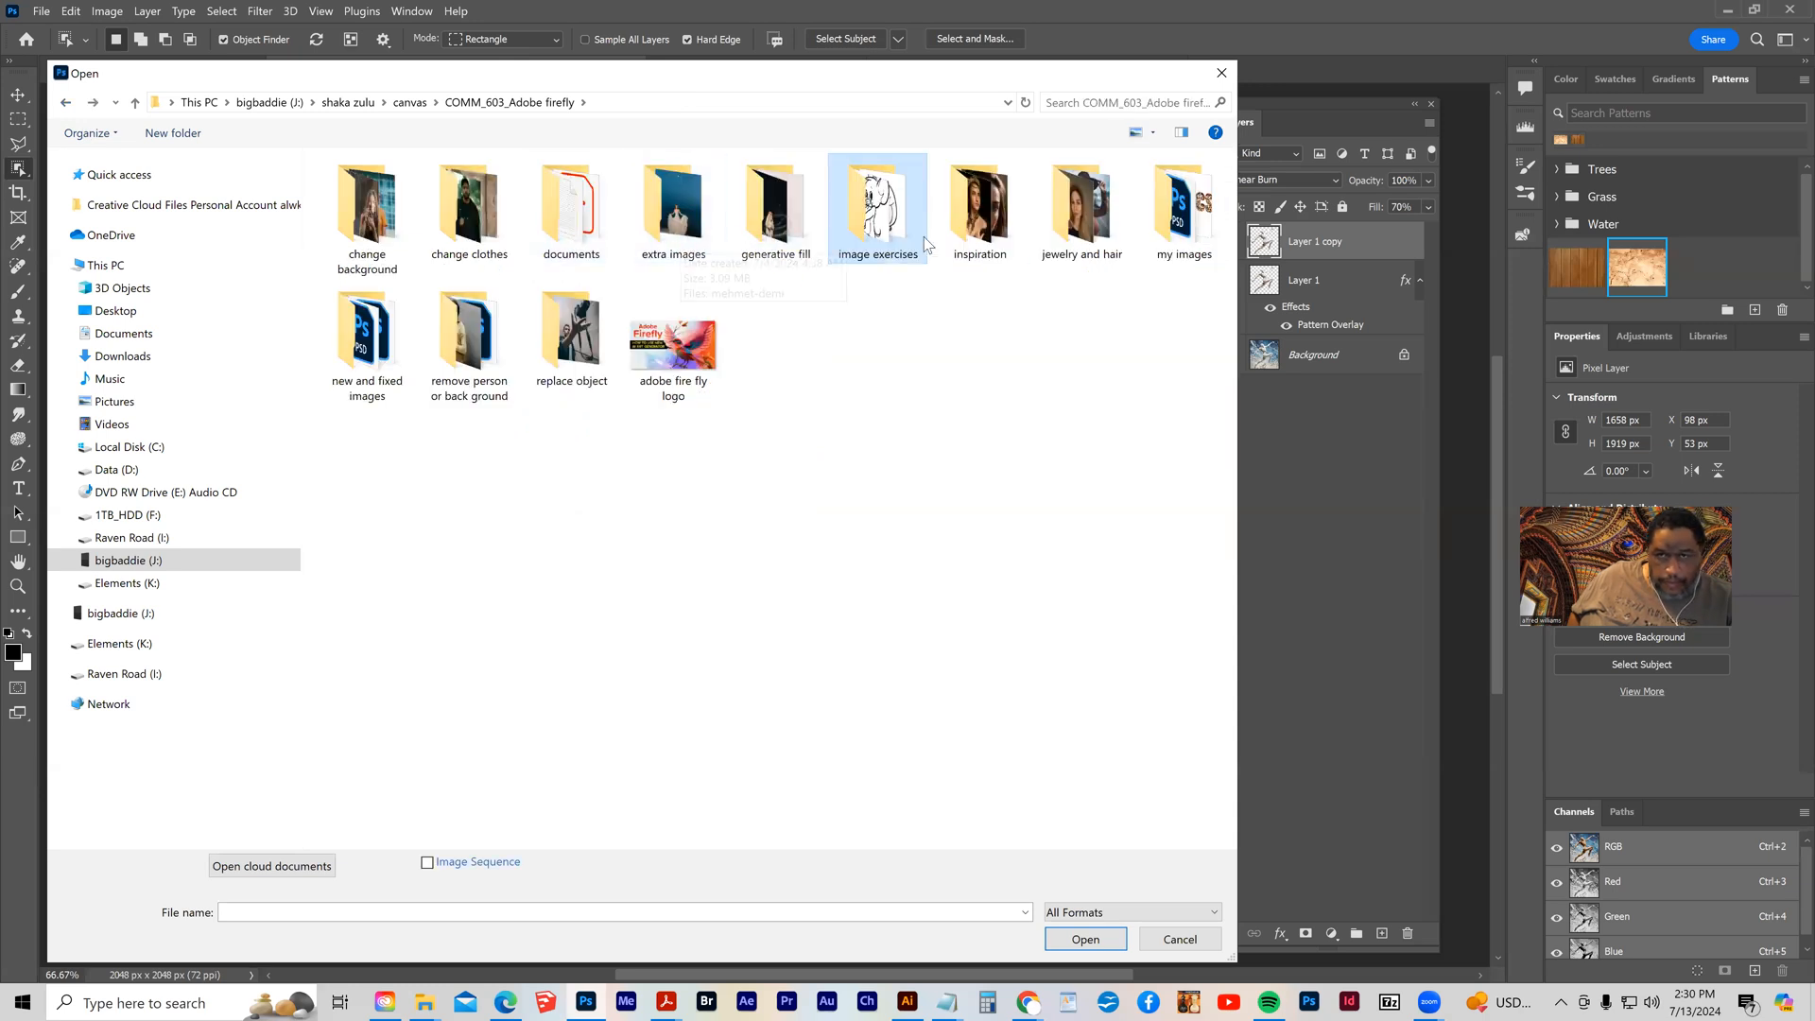
- Open the pirates image from the my images folder
double_click(1181, 213)
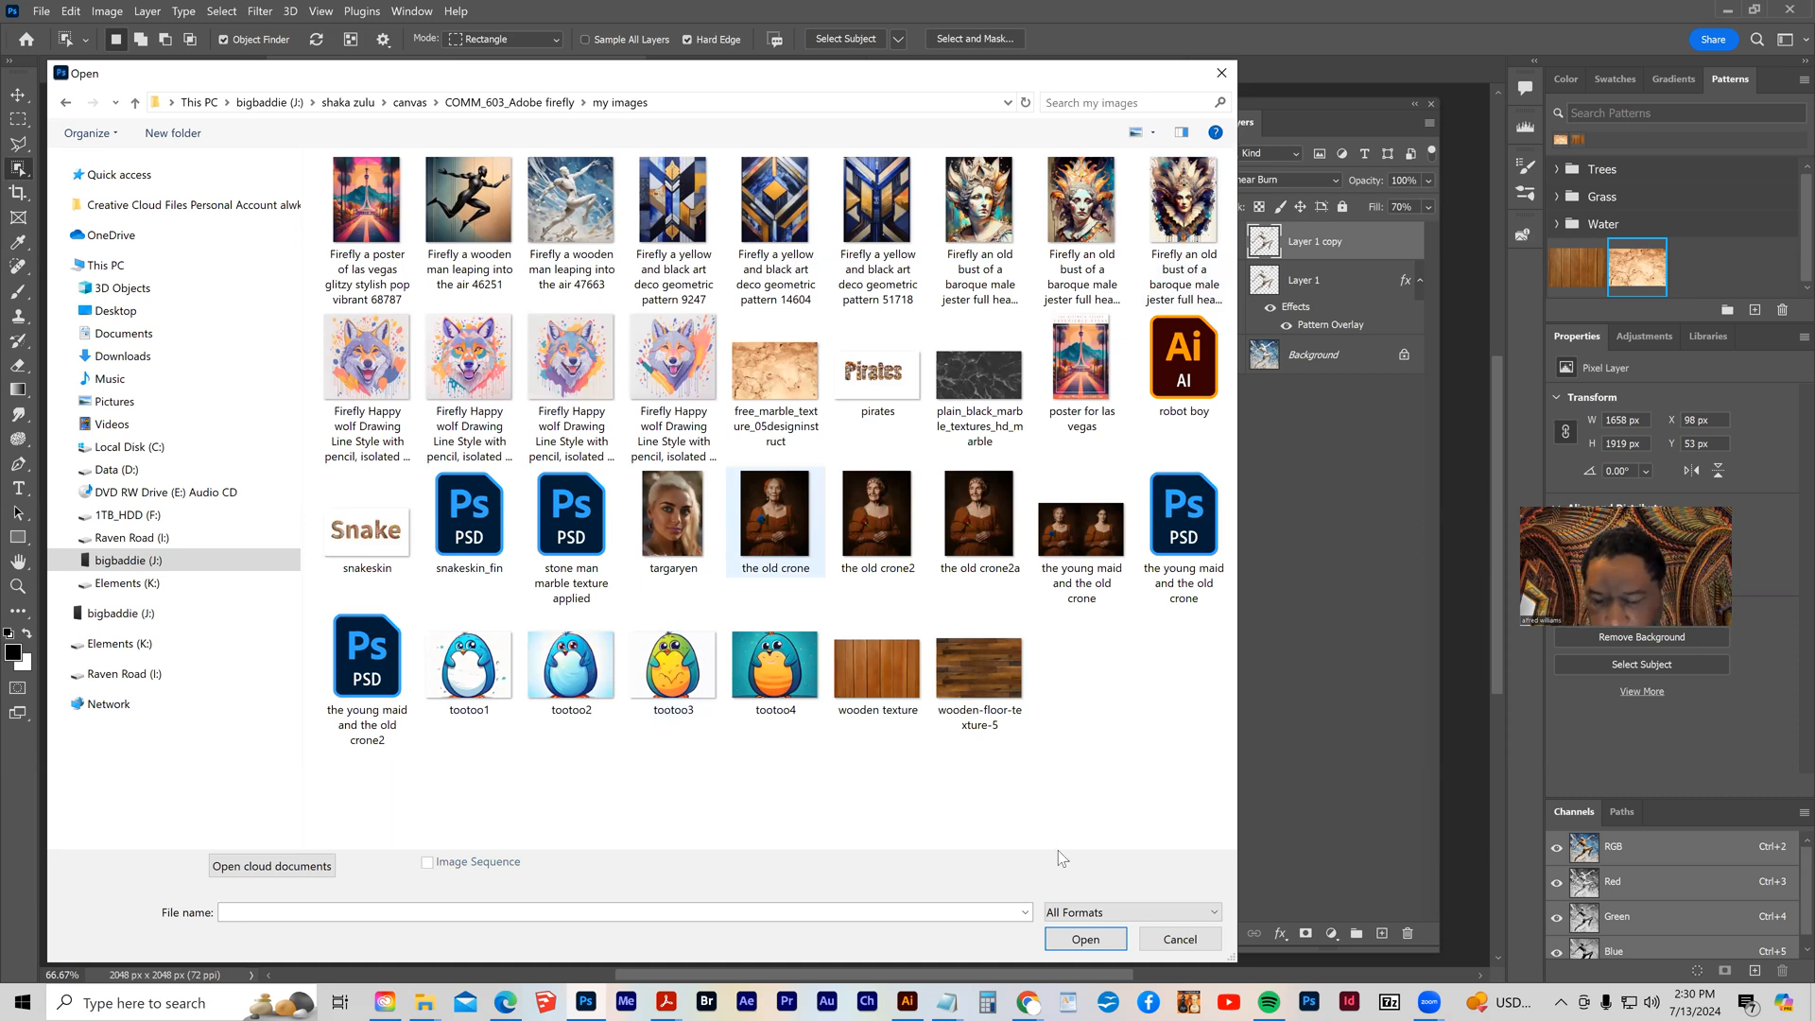
left_click(874, 370)
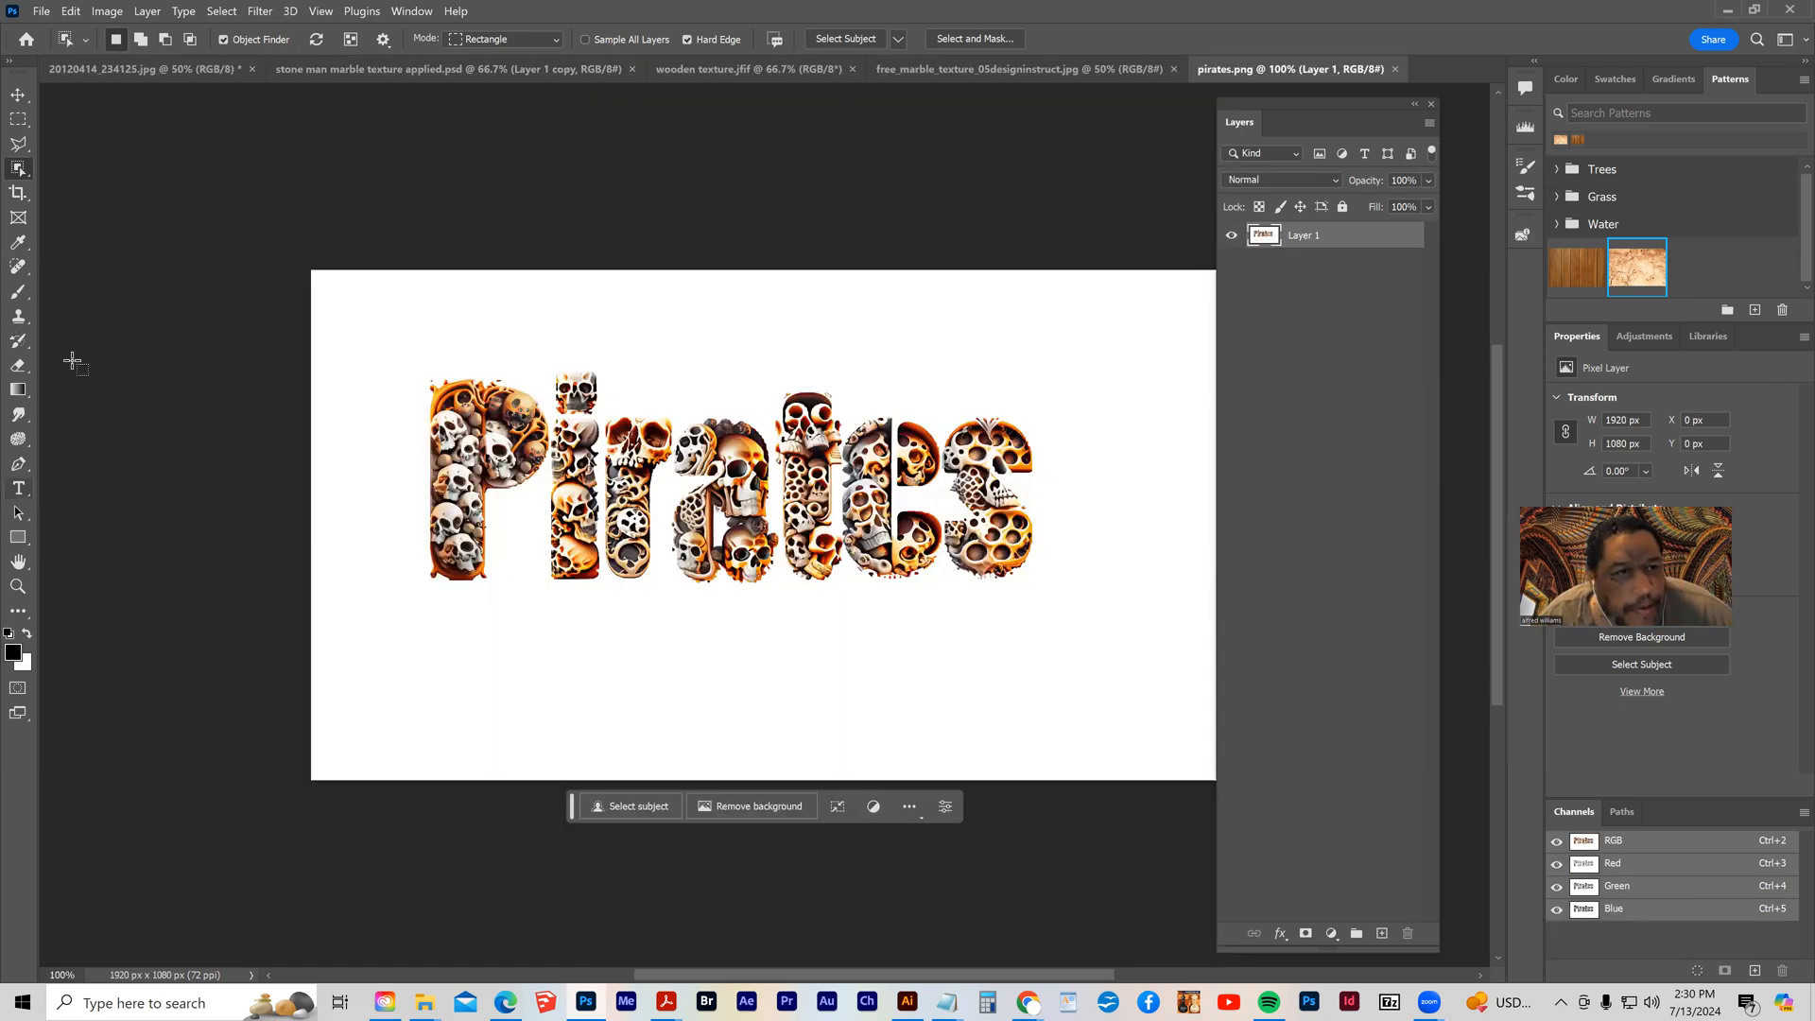
- Select the Pirates lettering with the Object Selection Tool and copy it to a new layer
right_click(18, 171)
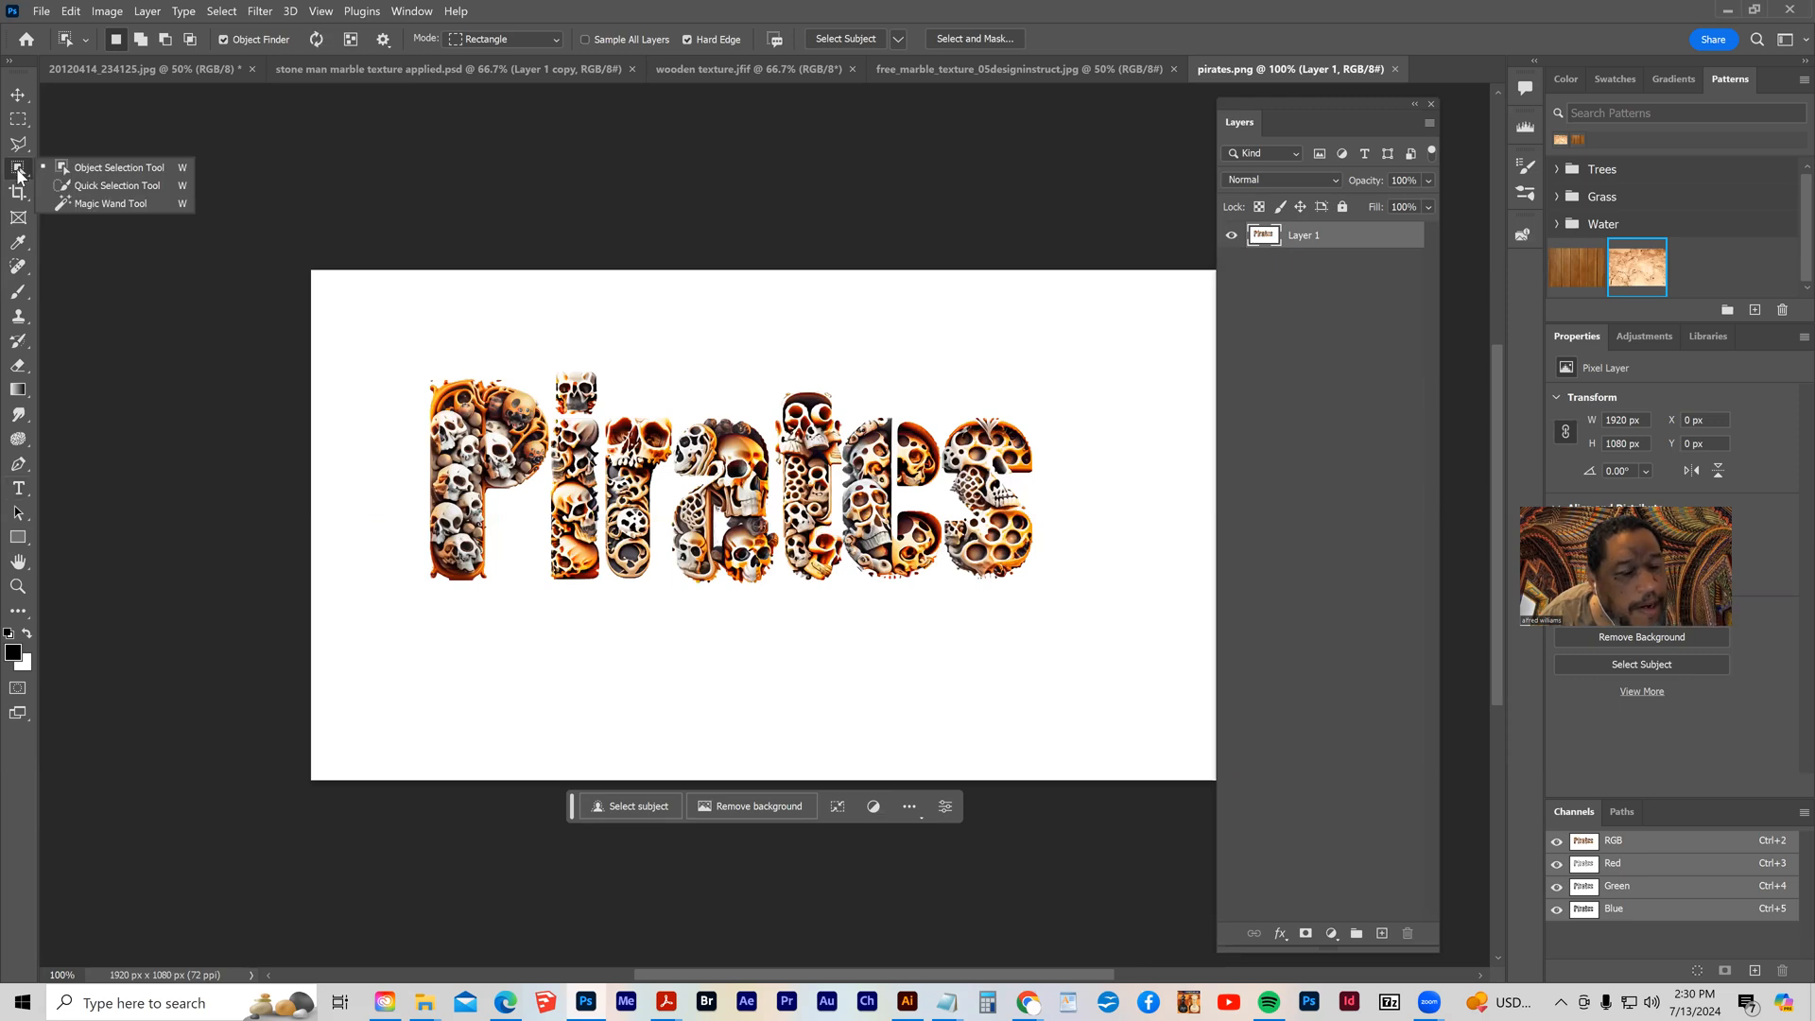
left_click(104, 185)
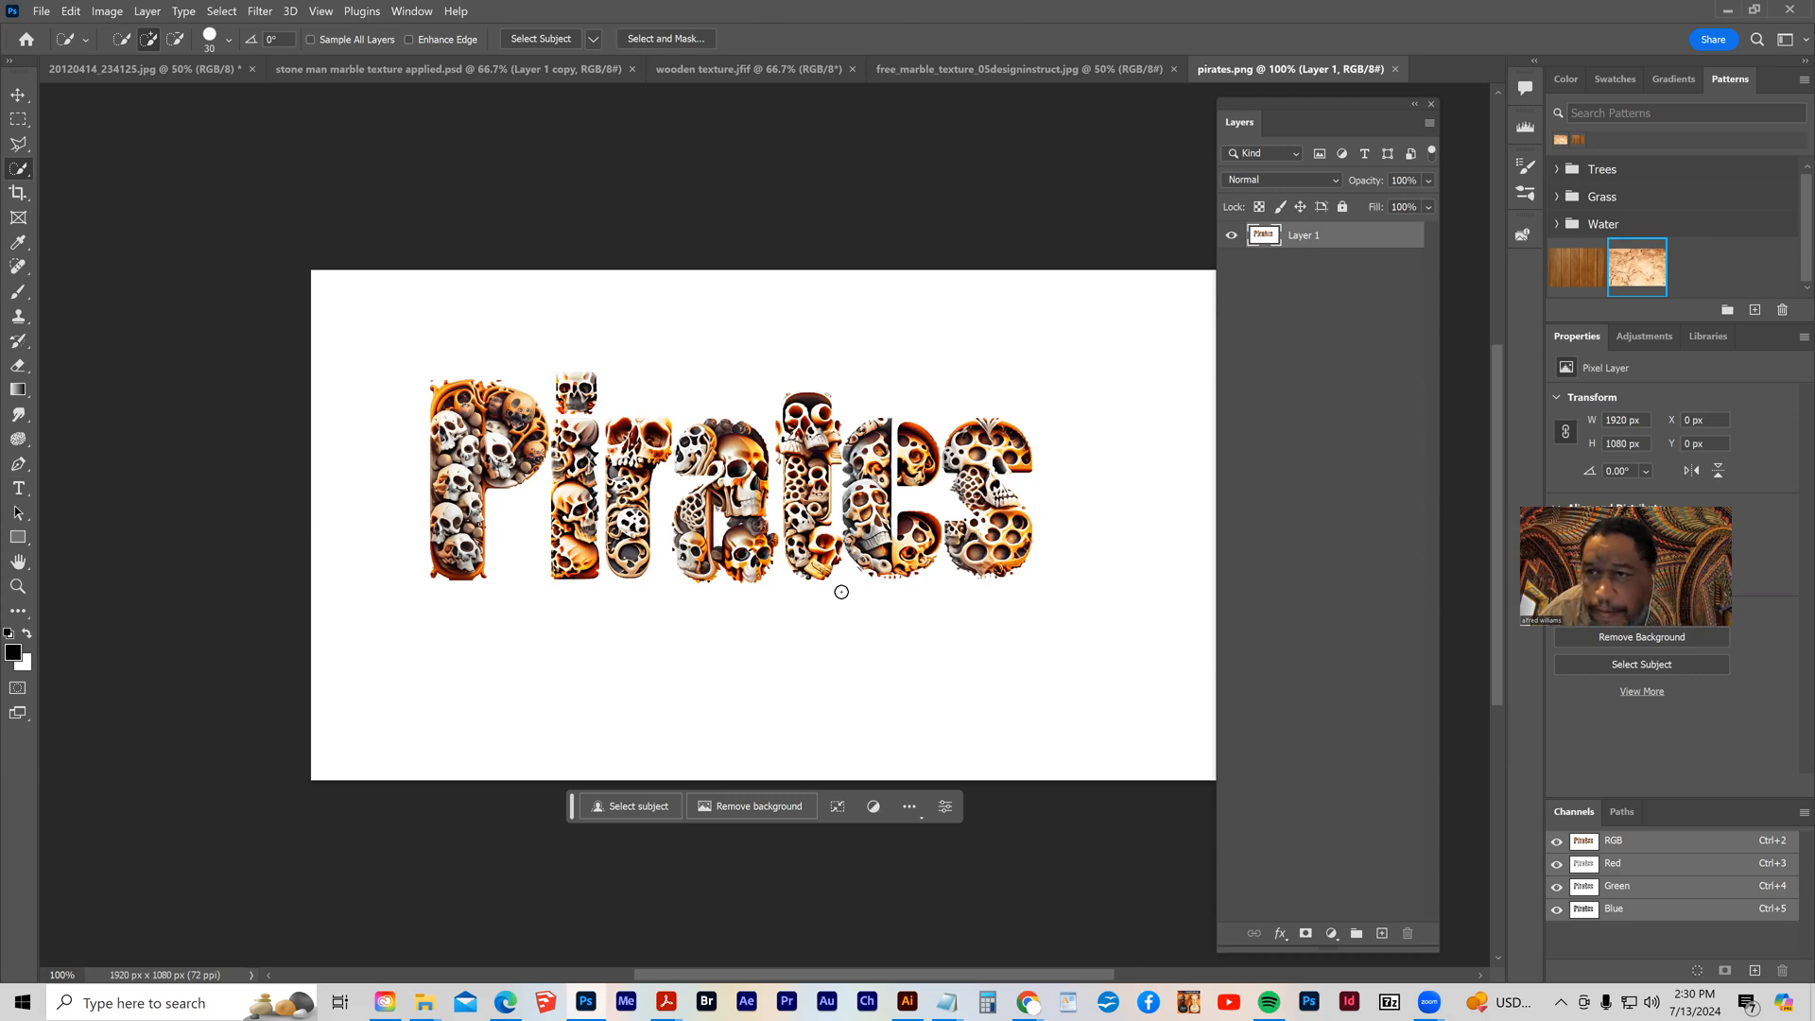
left_click(15, 191)
left_click(10, 169)
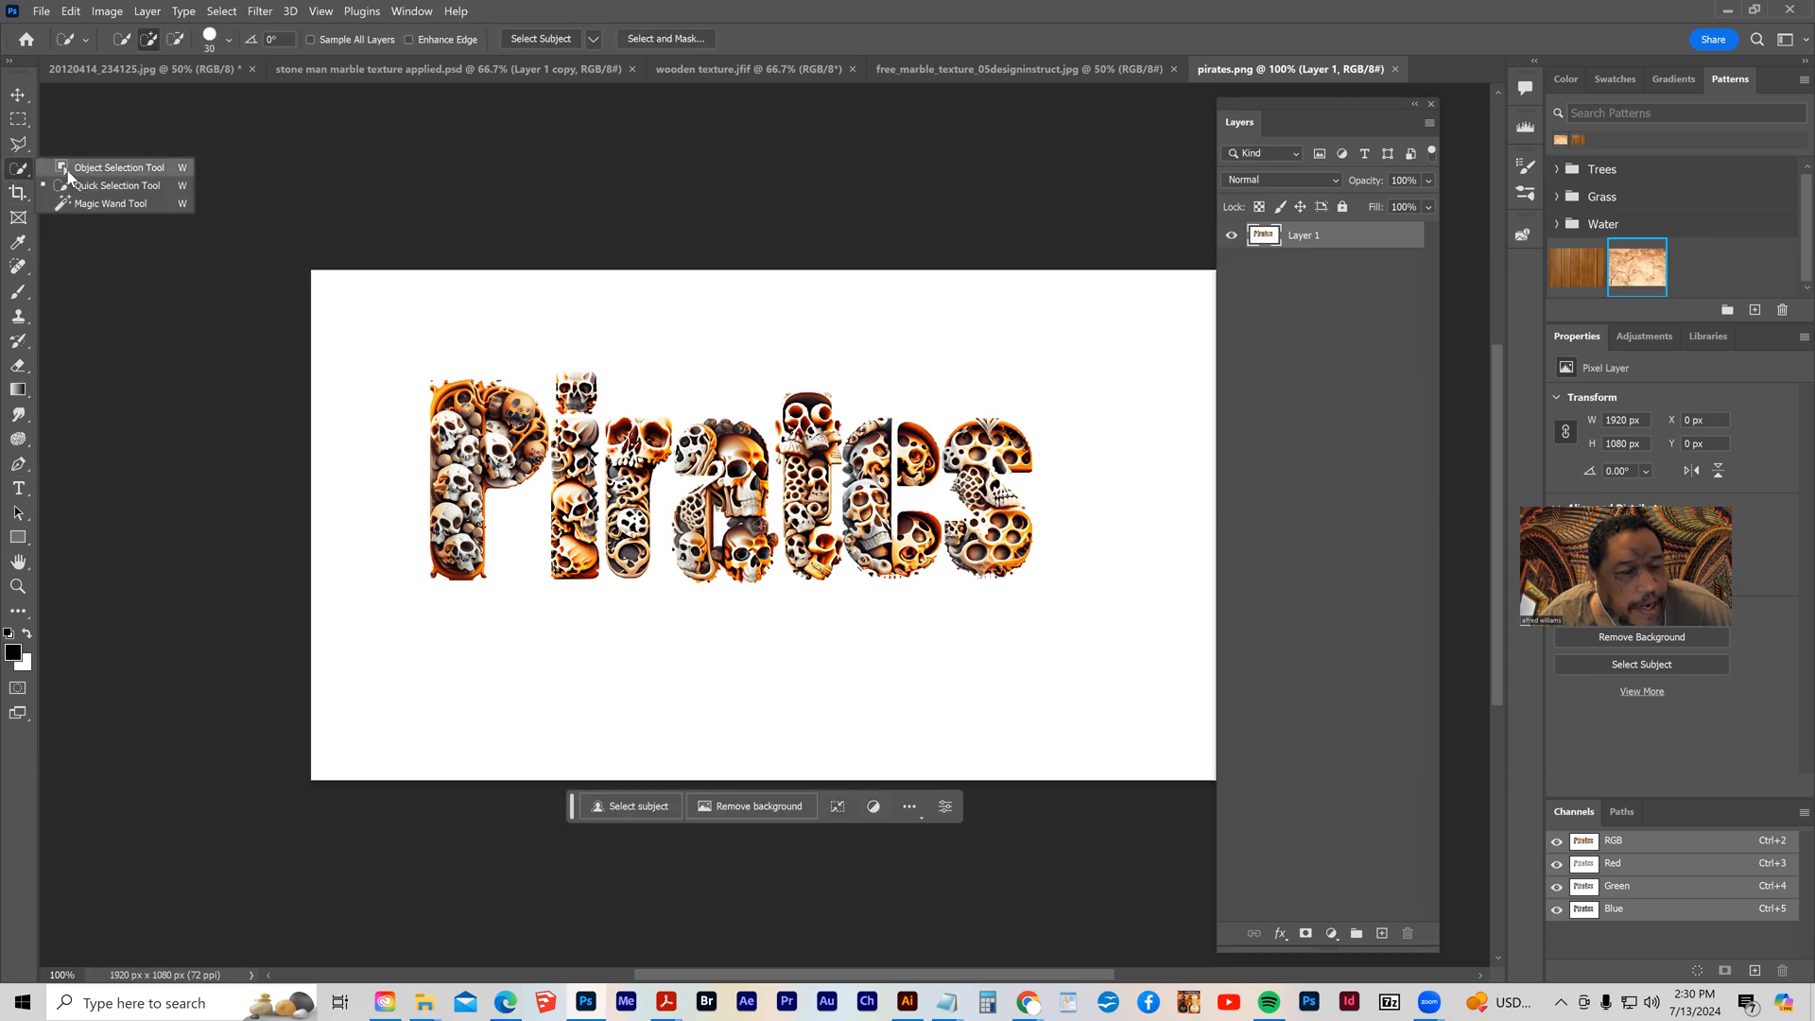
left_click(114, 168)
left_click_drag(371, 336, 1118, 650)
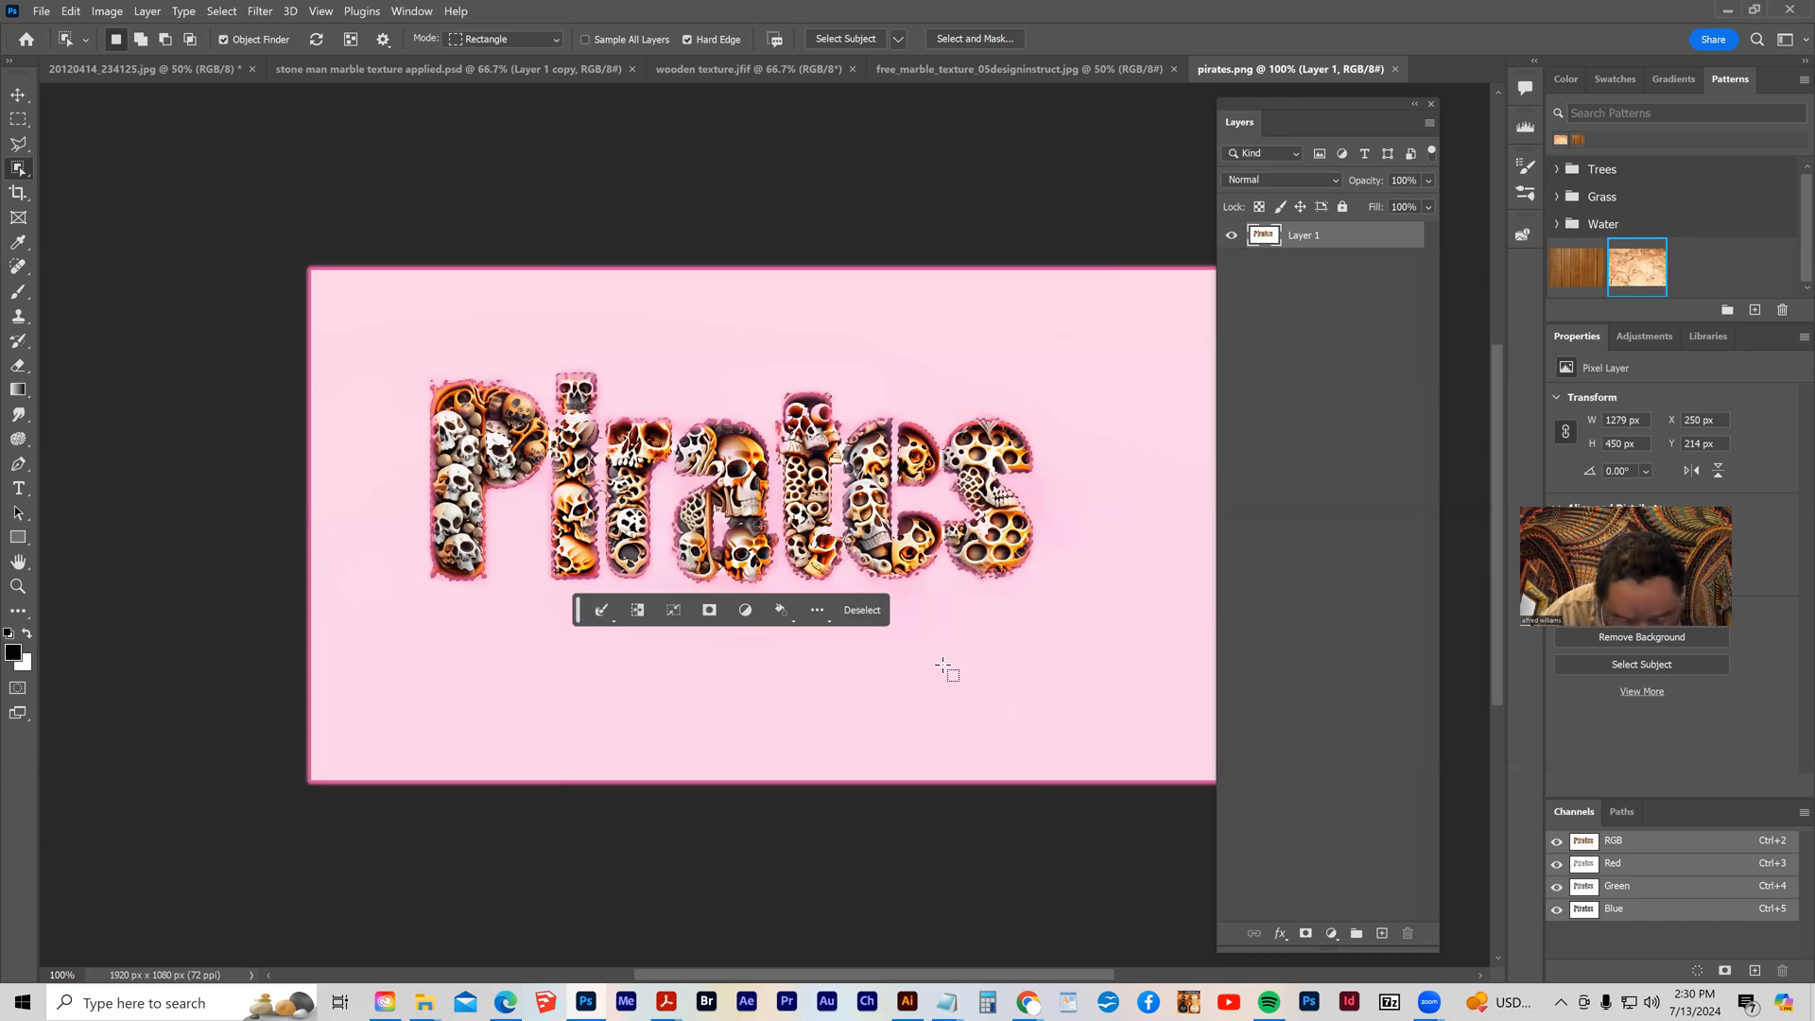
key("ctrl+j")
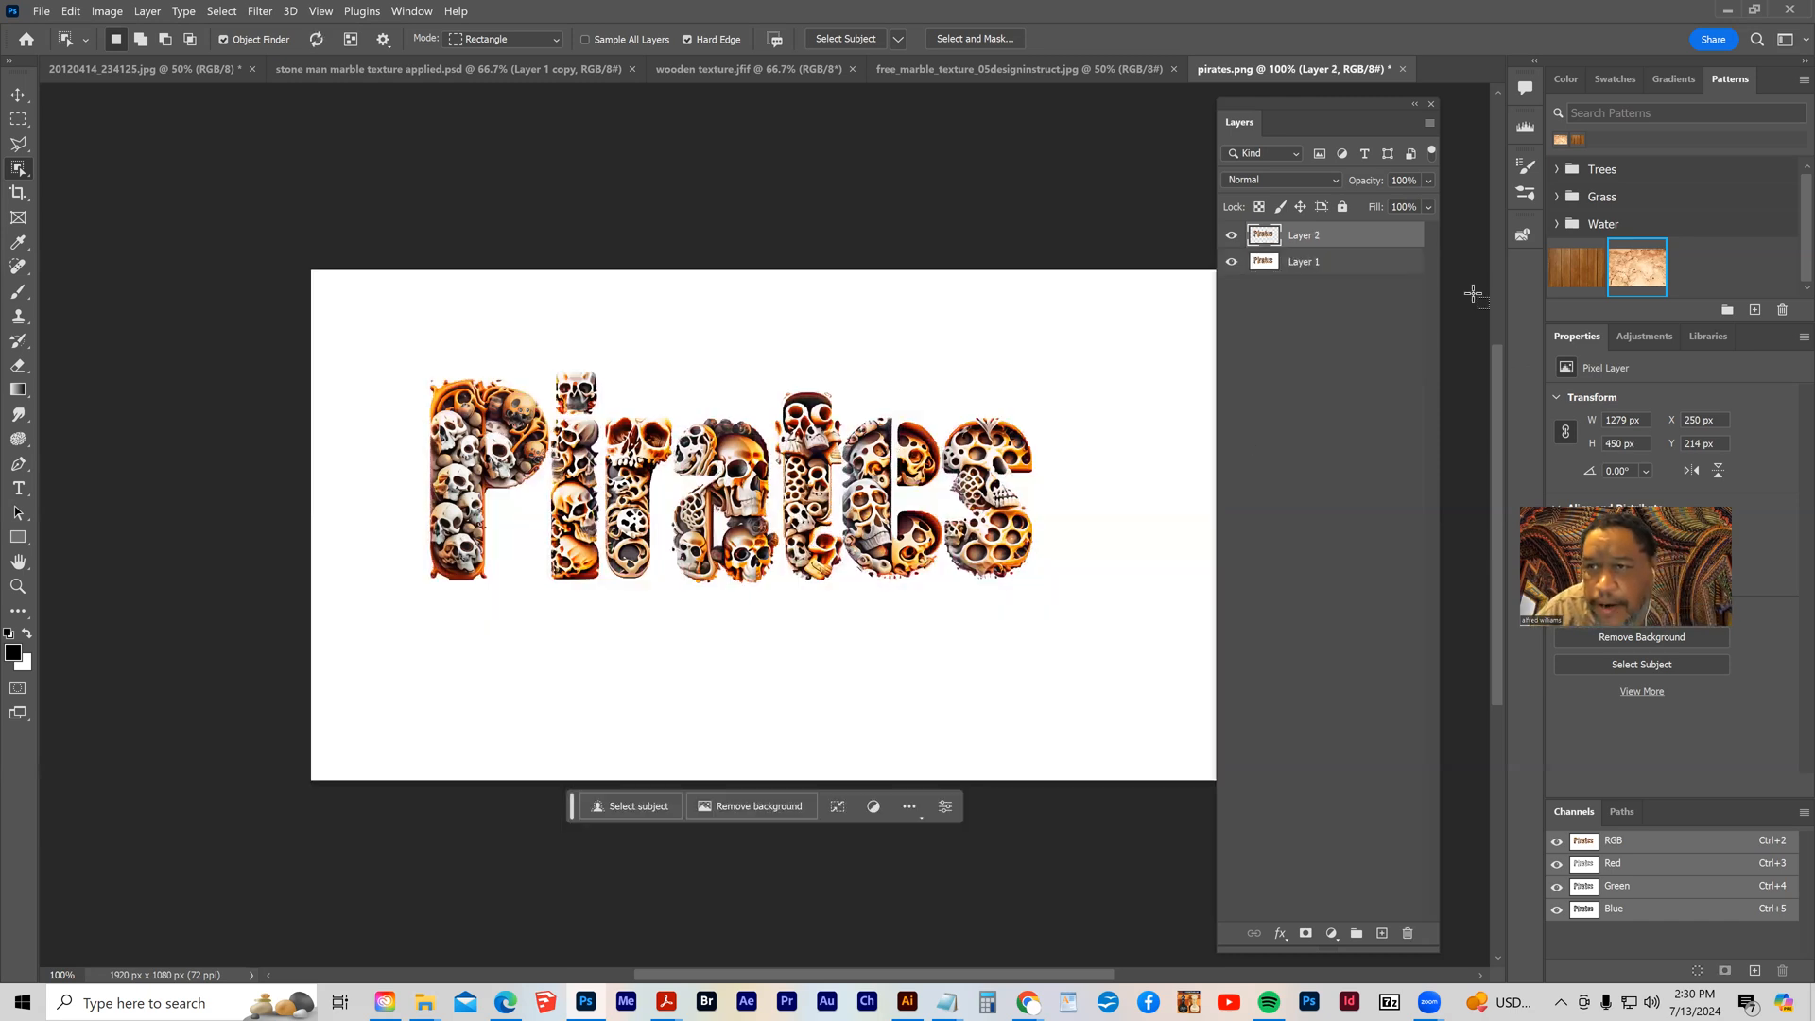
- Fill Layer 1 with the background color and check it by toggling Layer 2's visibility
left_click(1343, 269)
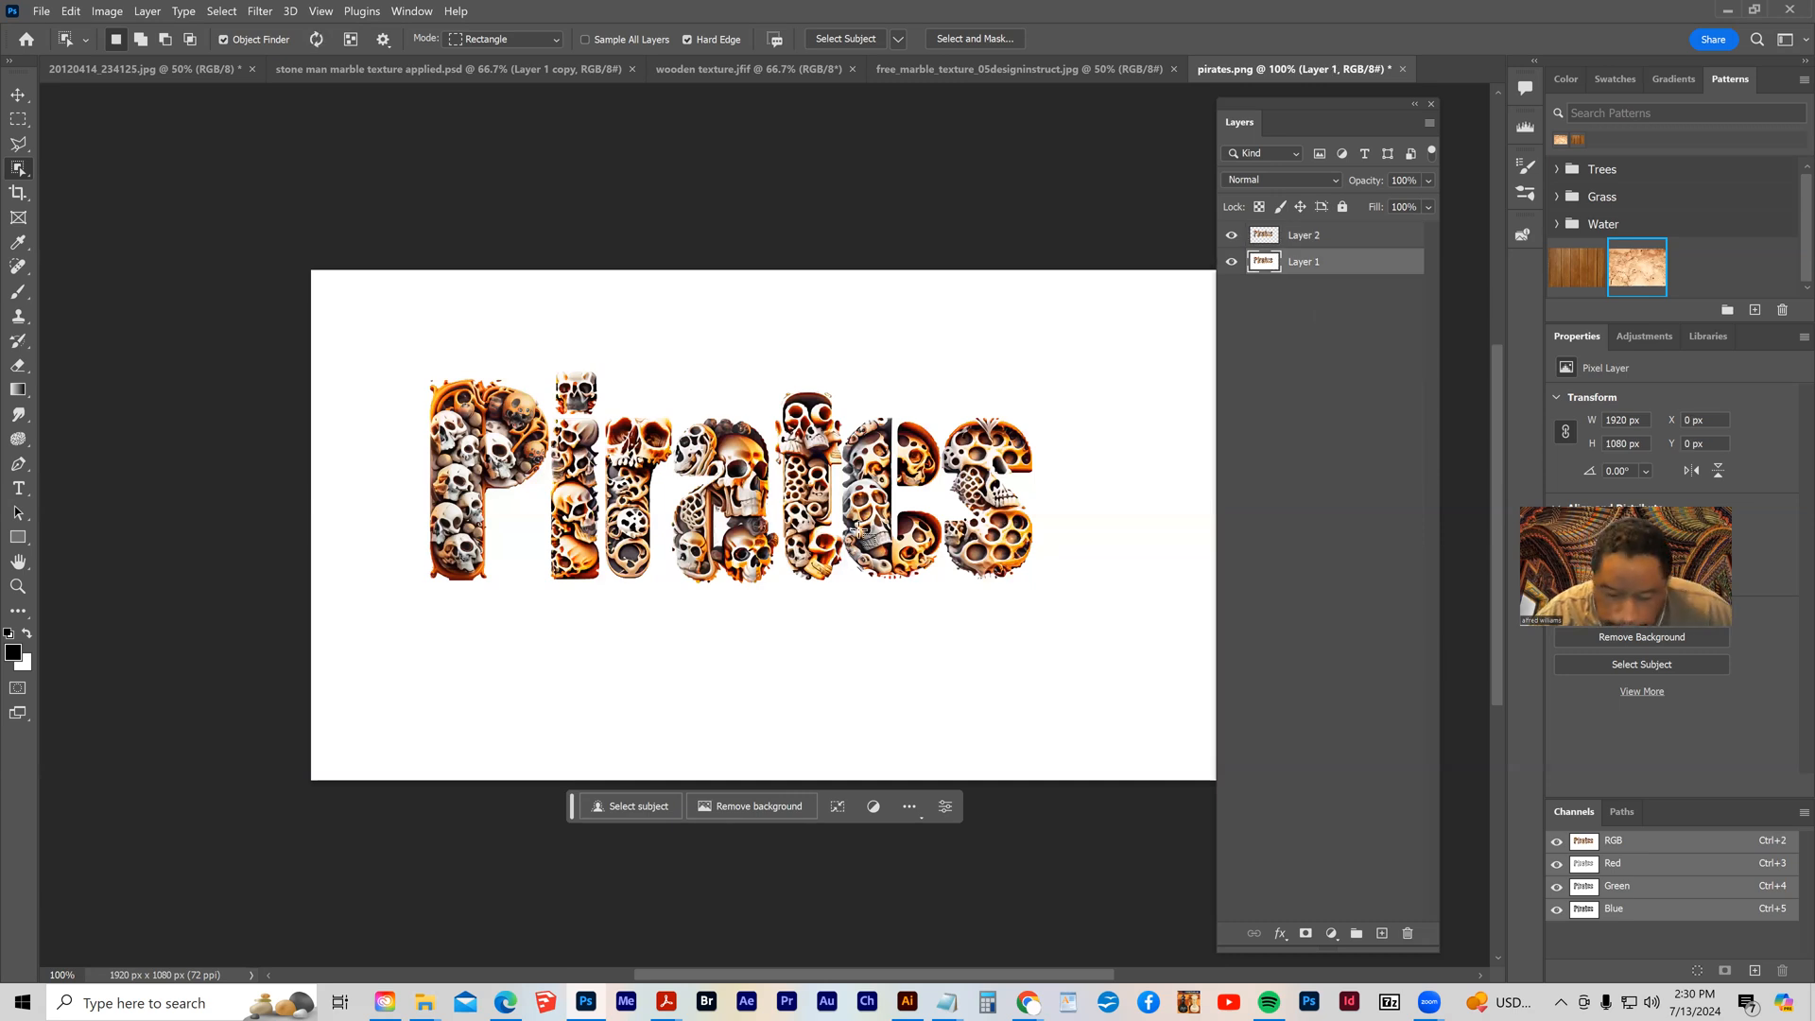
left_click(62, 13)
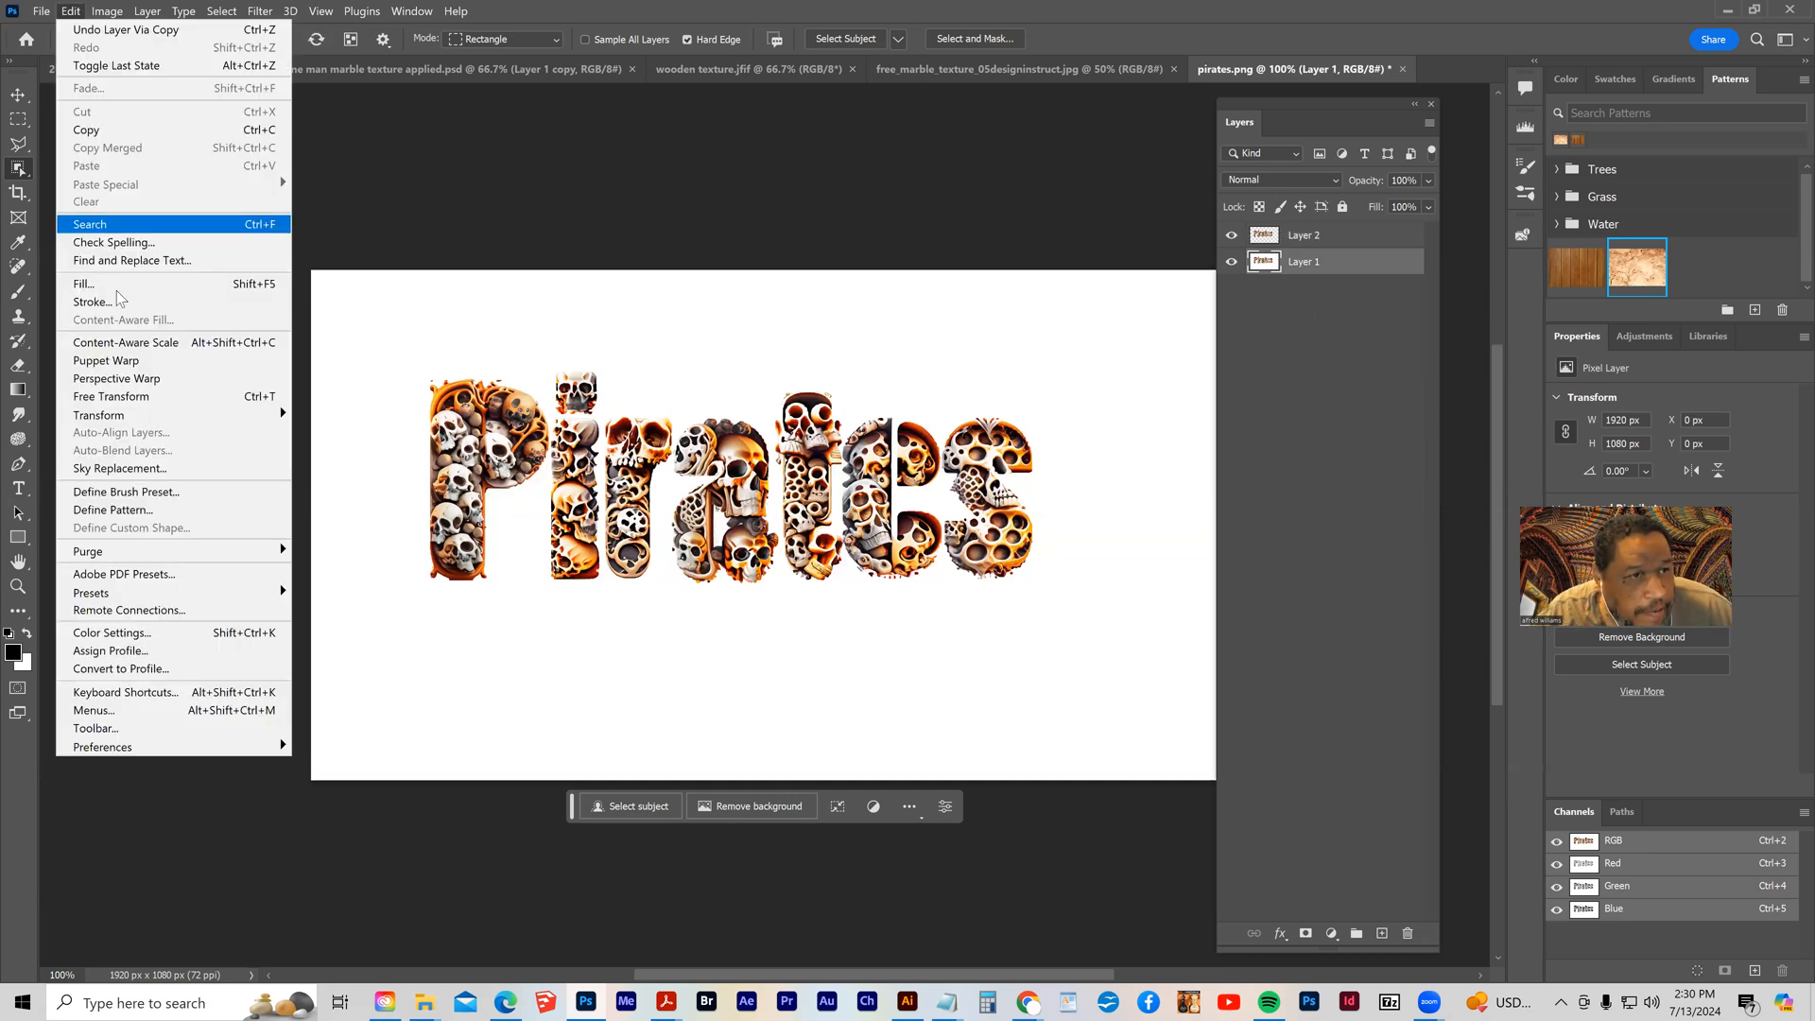
left_click(116, 287)
left_click(942, 385)
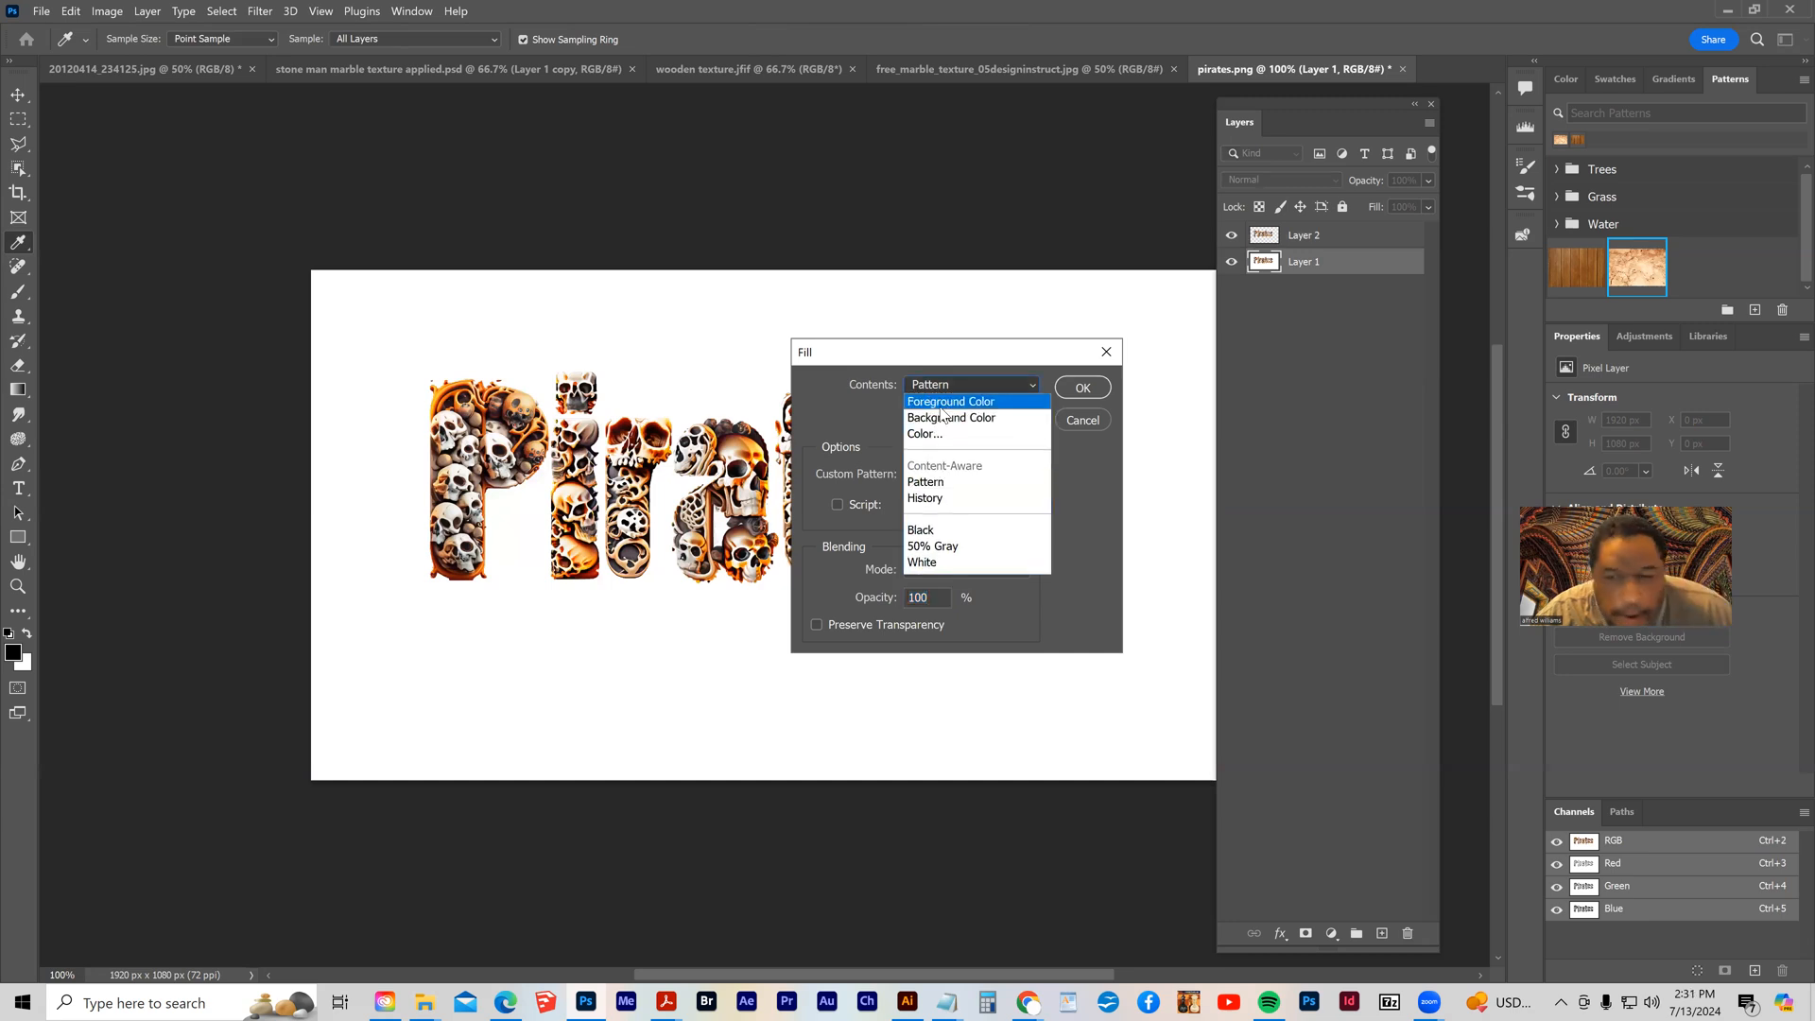
left_click(945, 419)
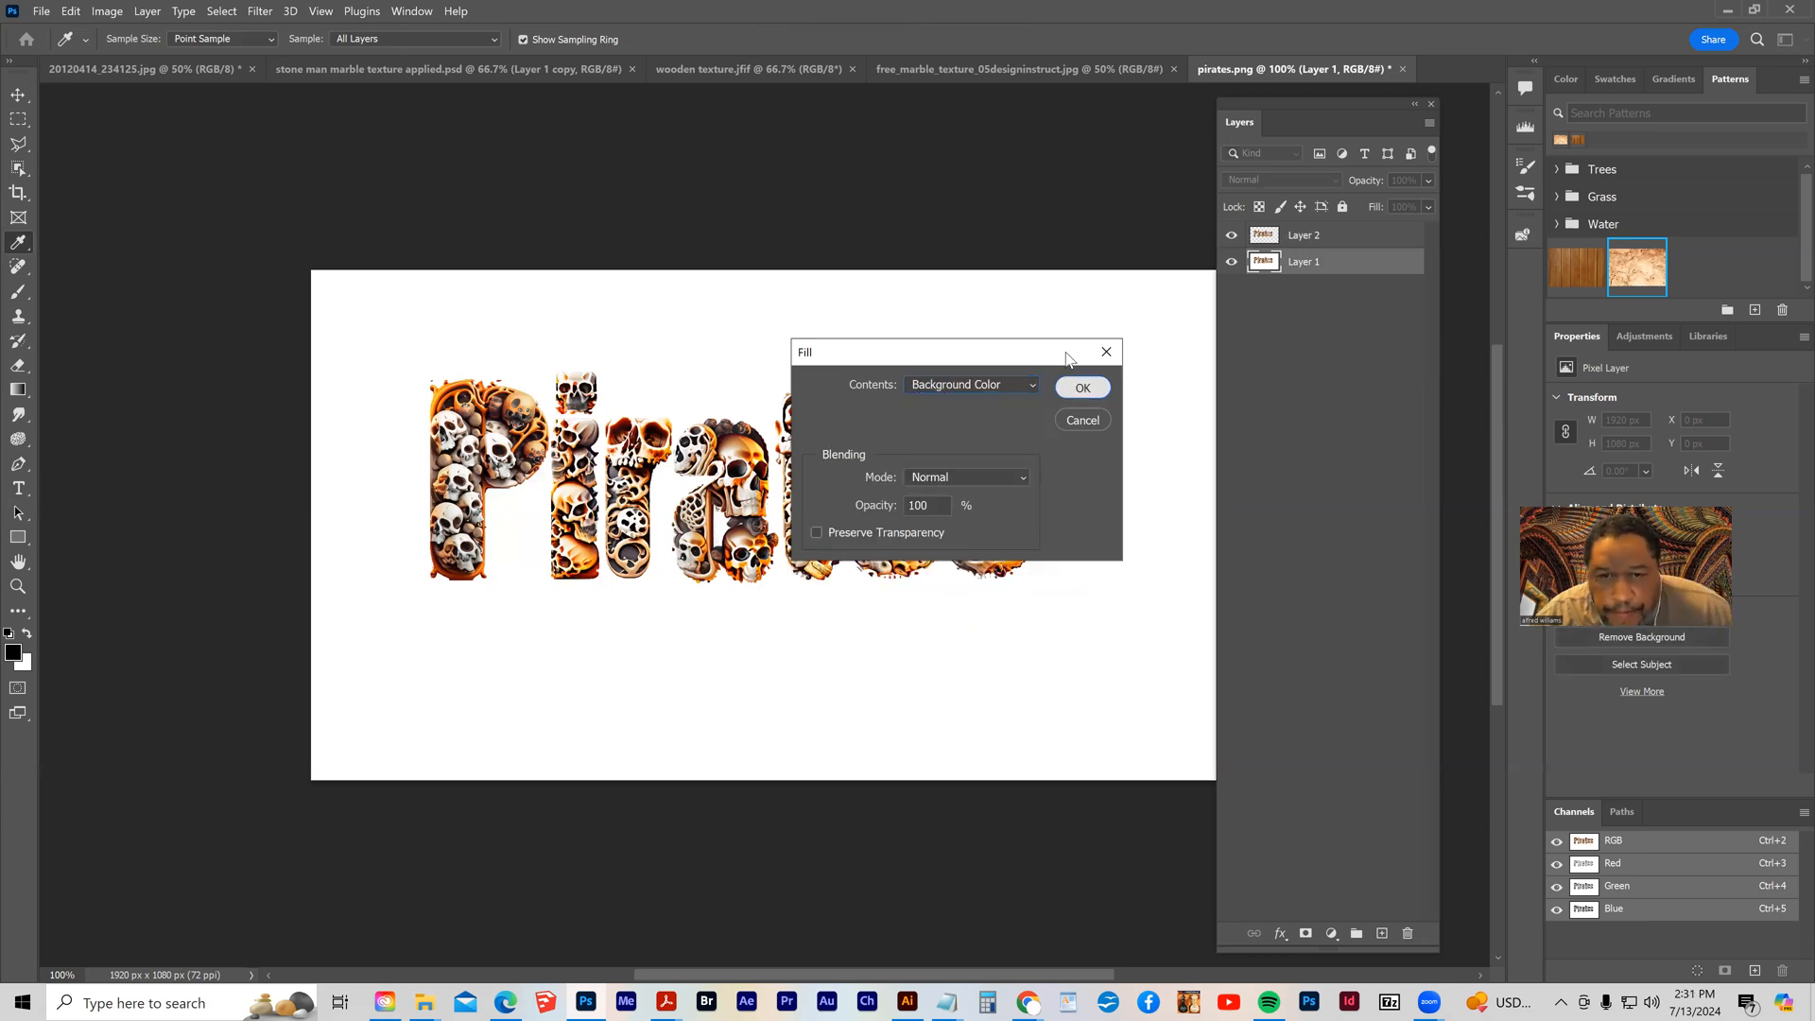
left_click(1082, 389)
left_click(1232, 236)
left_click(1232, 236)
- Move the Pirates lettering on Layer 2 to about X 380 px, Y 279 px on the canvas
left_click(1276, 236)
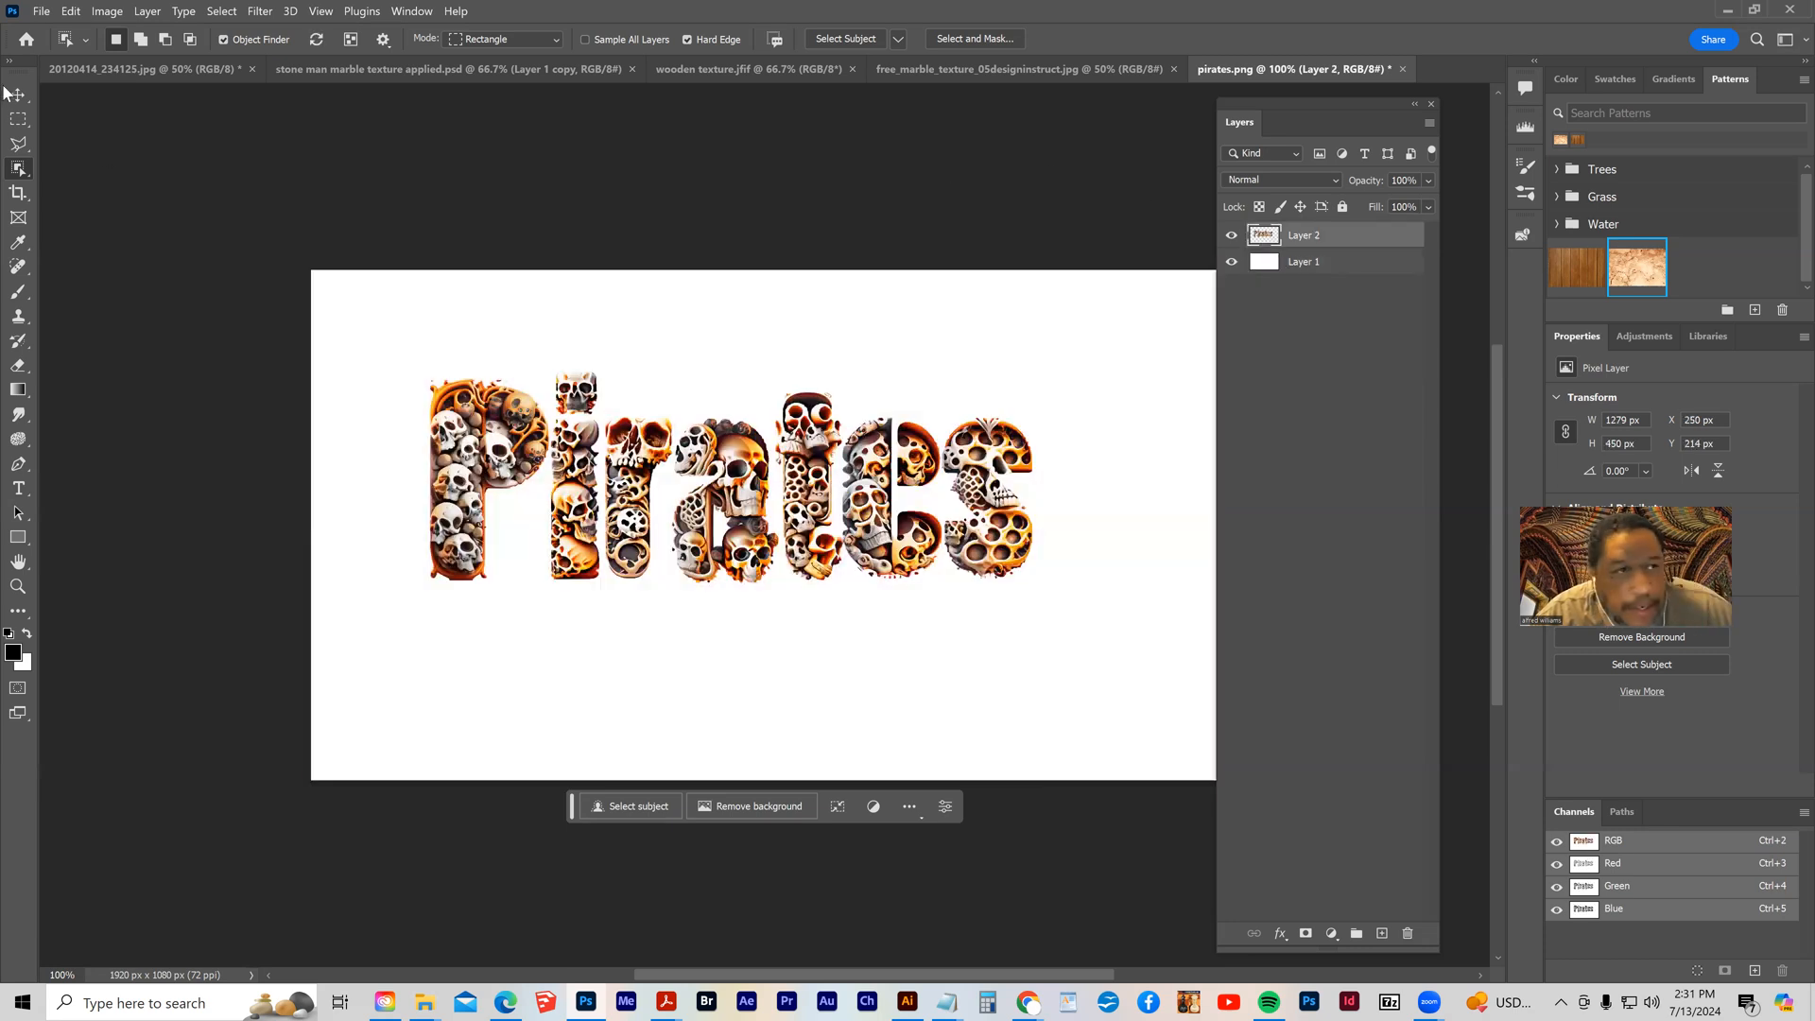
left_click(18, 95)
left_click_drag(637, 419, 790, 483)
left_click_drag(851, 545, 836, 545)
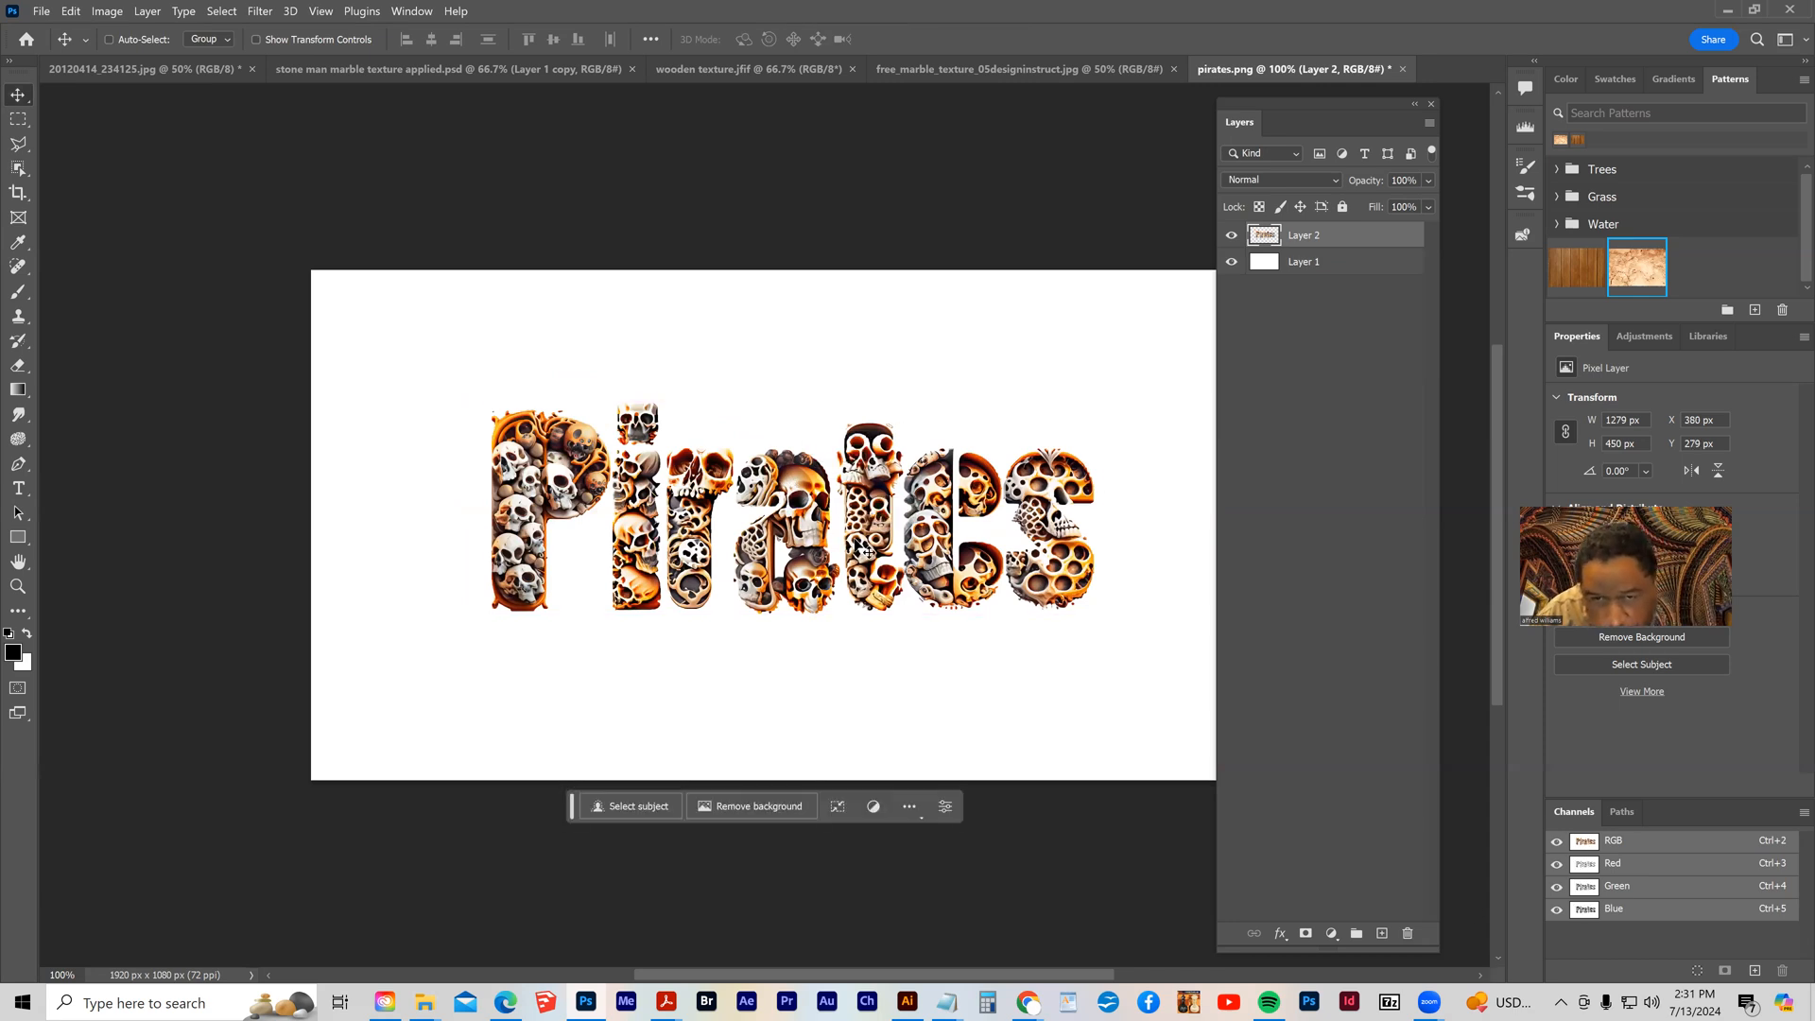
- Add a Bevel & Emboss effect to Layer 2 with the Smooth technique, 303% depth and 10 px size
left_click(1280, 934)
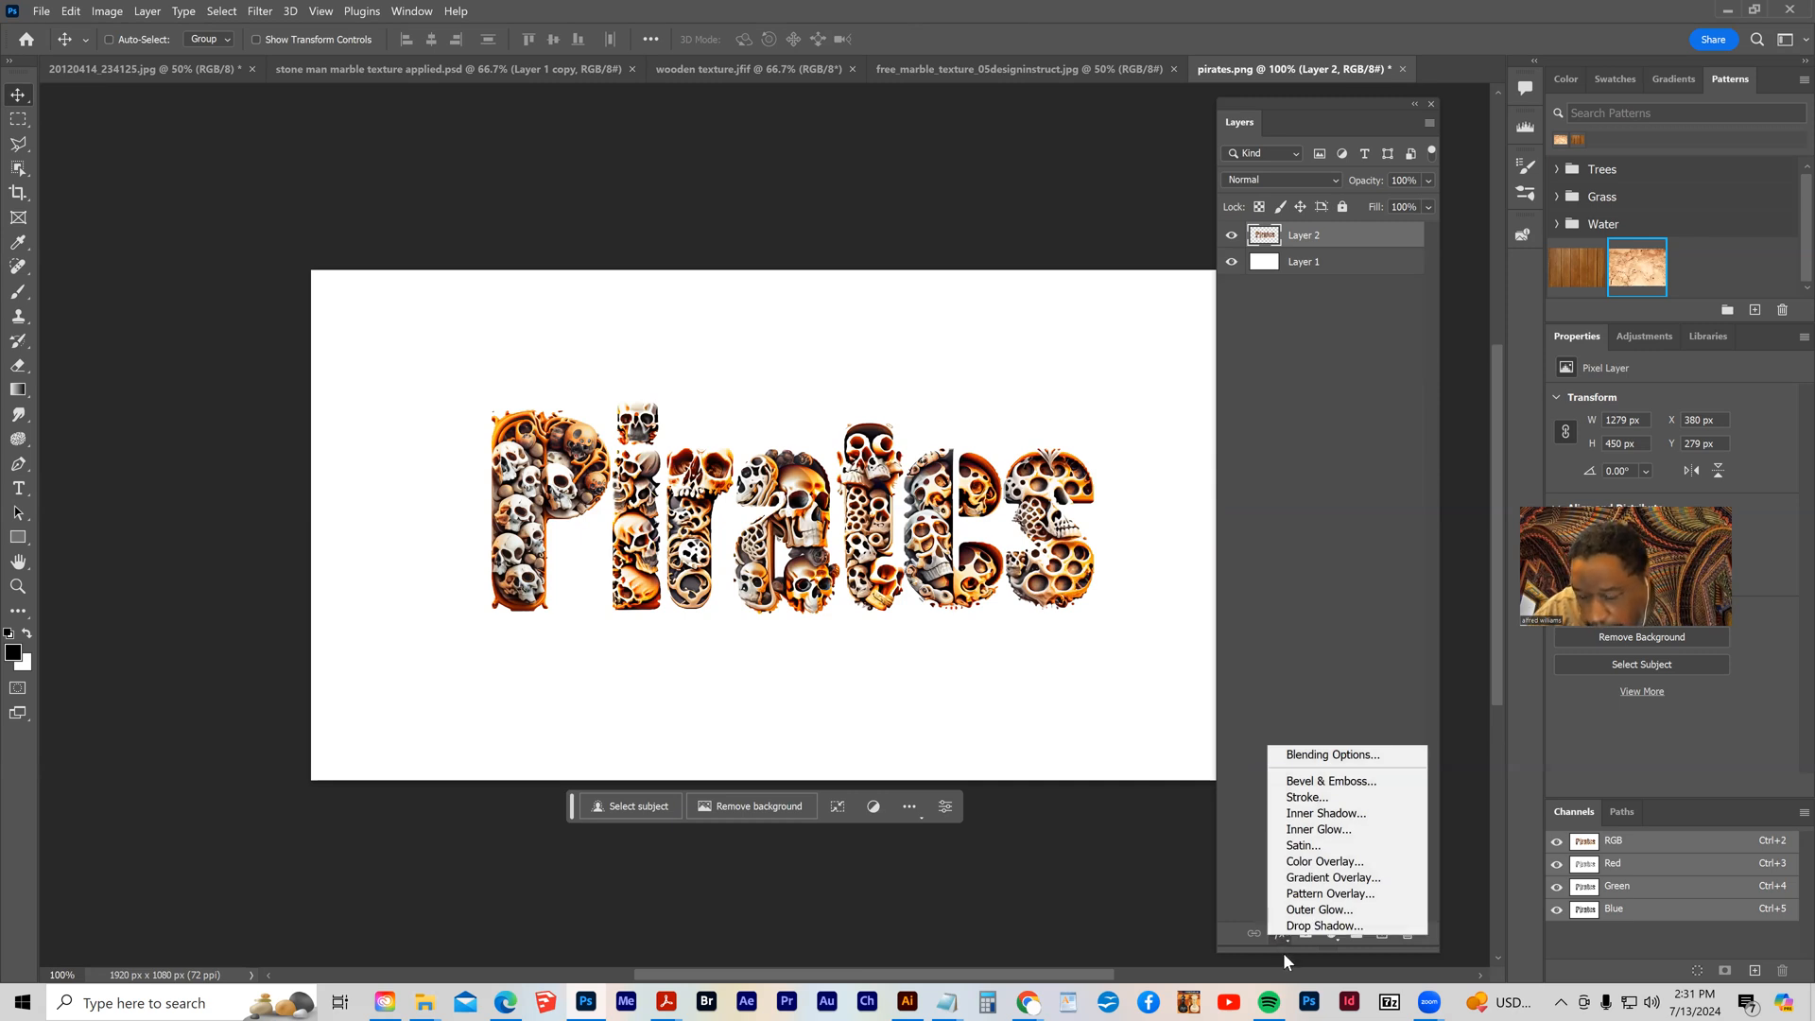
left_click(1306, 785)
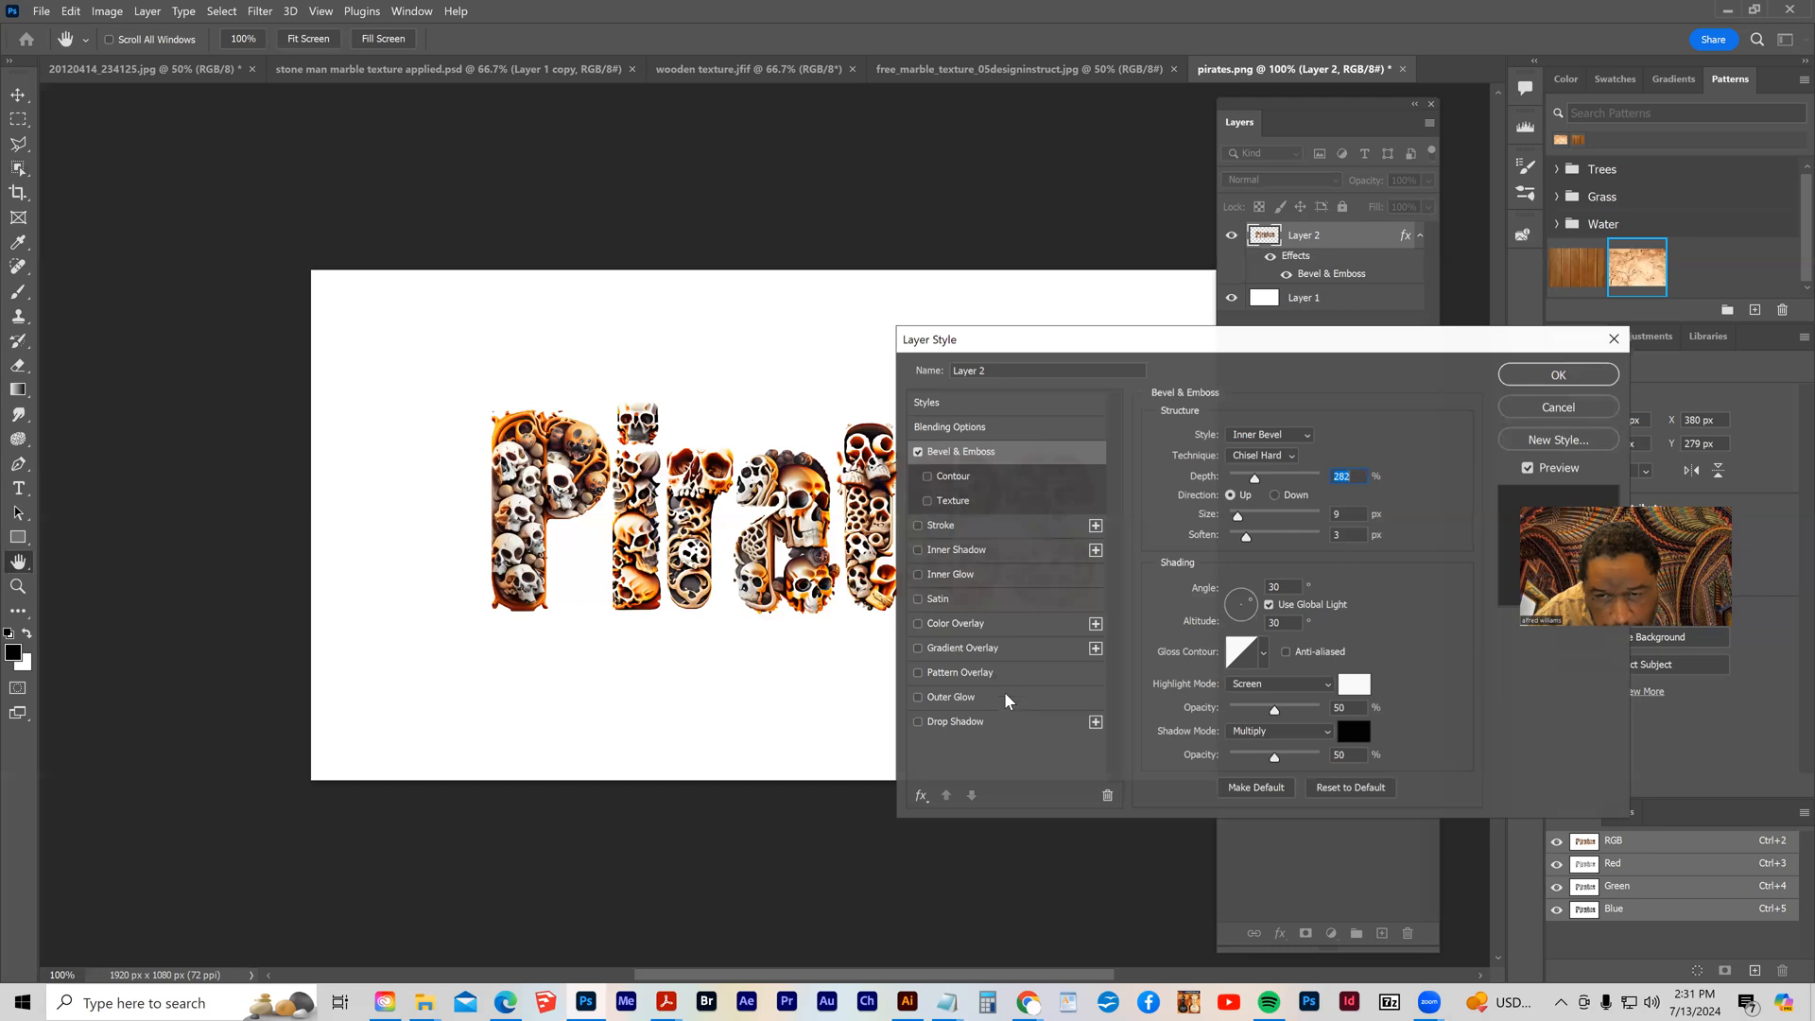
left_click_drag(1255, 480, 1237, 519)
left_click(1257, 456)
left_click(1243, 457)
- Try the Emboss style for the lettering's bevel and return it to Inner Bevel
left_click(1249, 436)
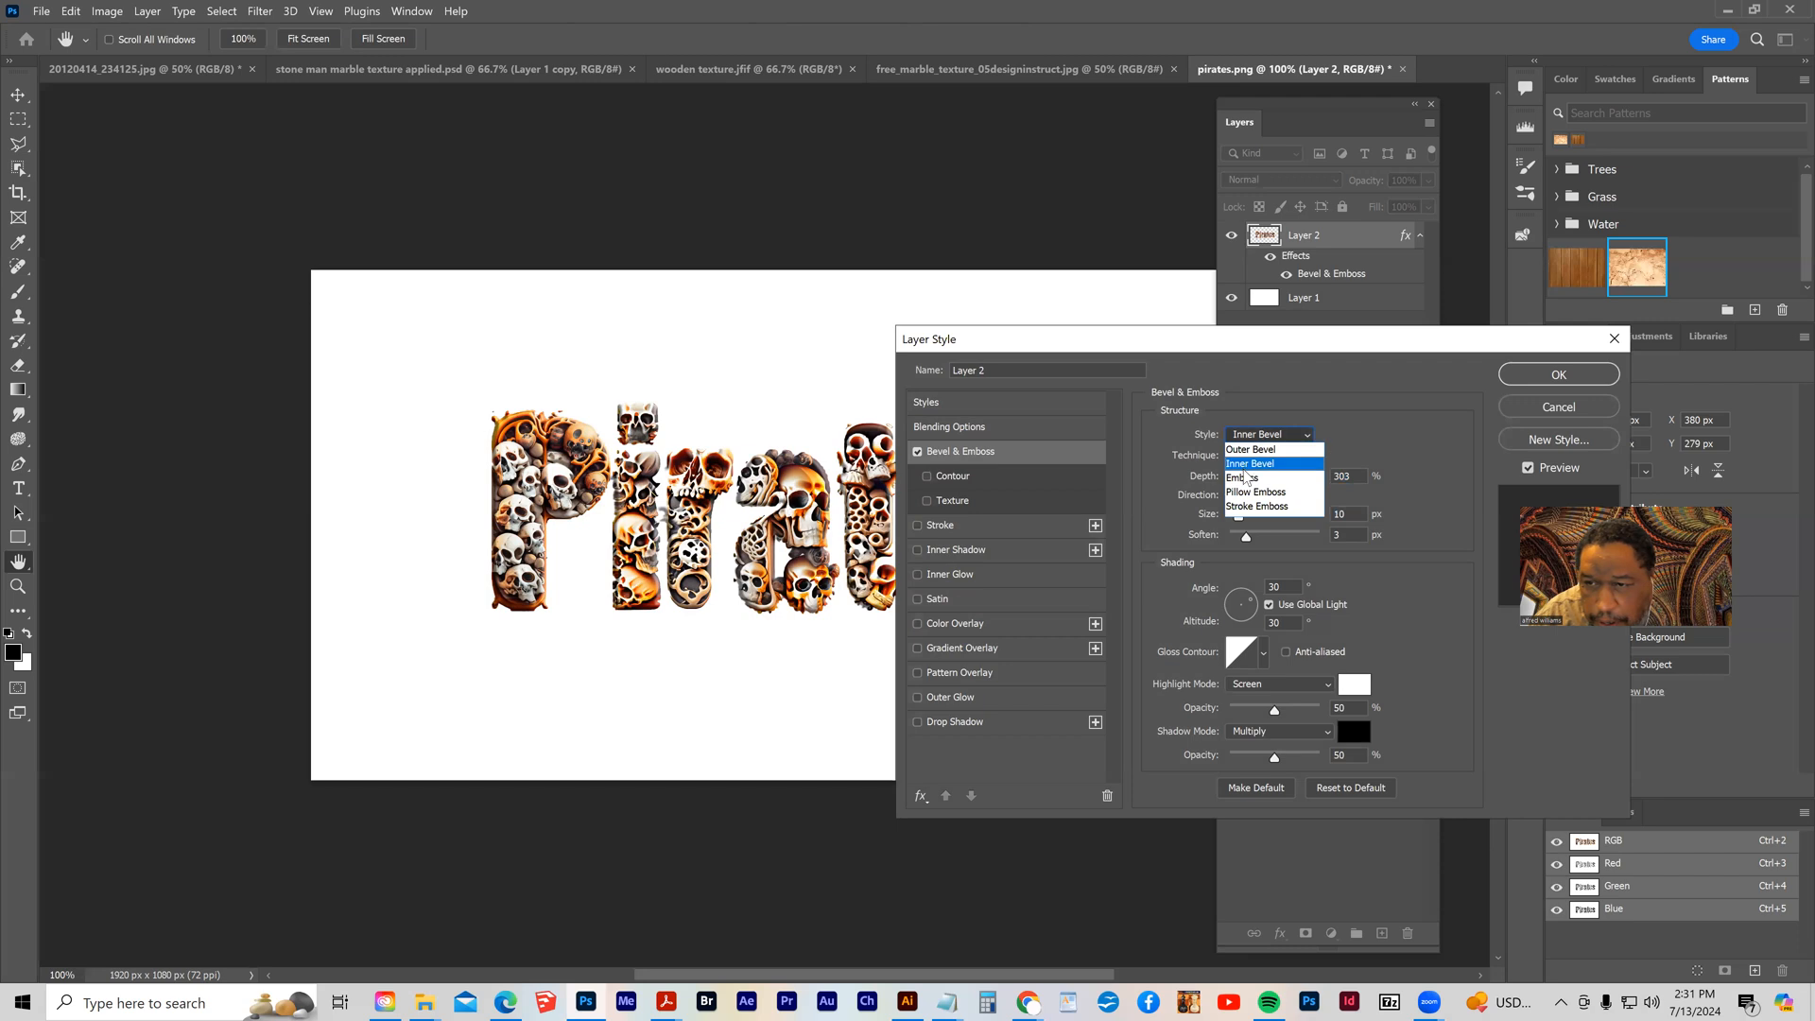
left_click(1246, 478)
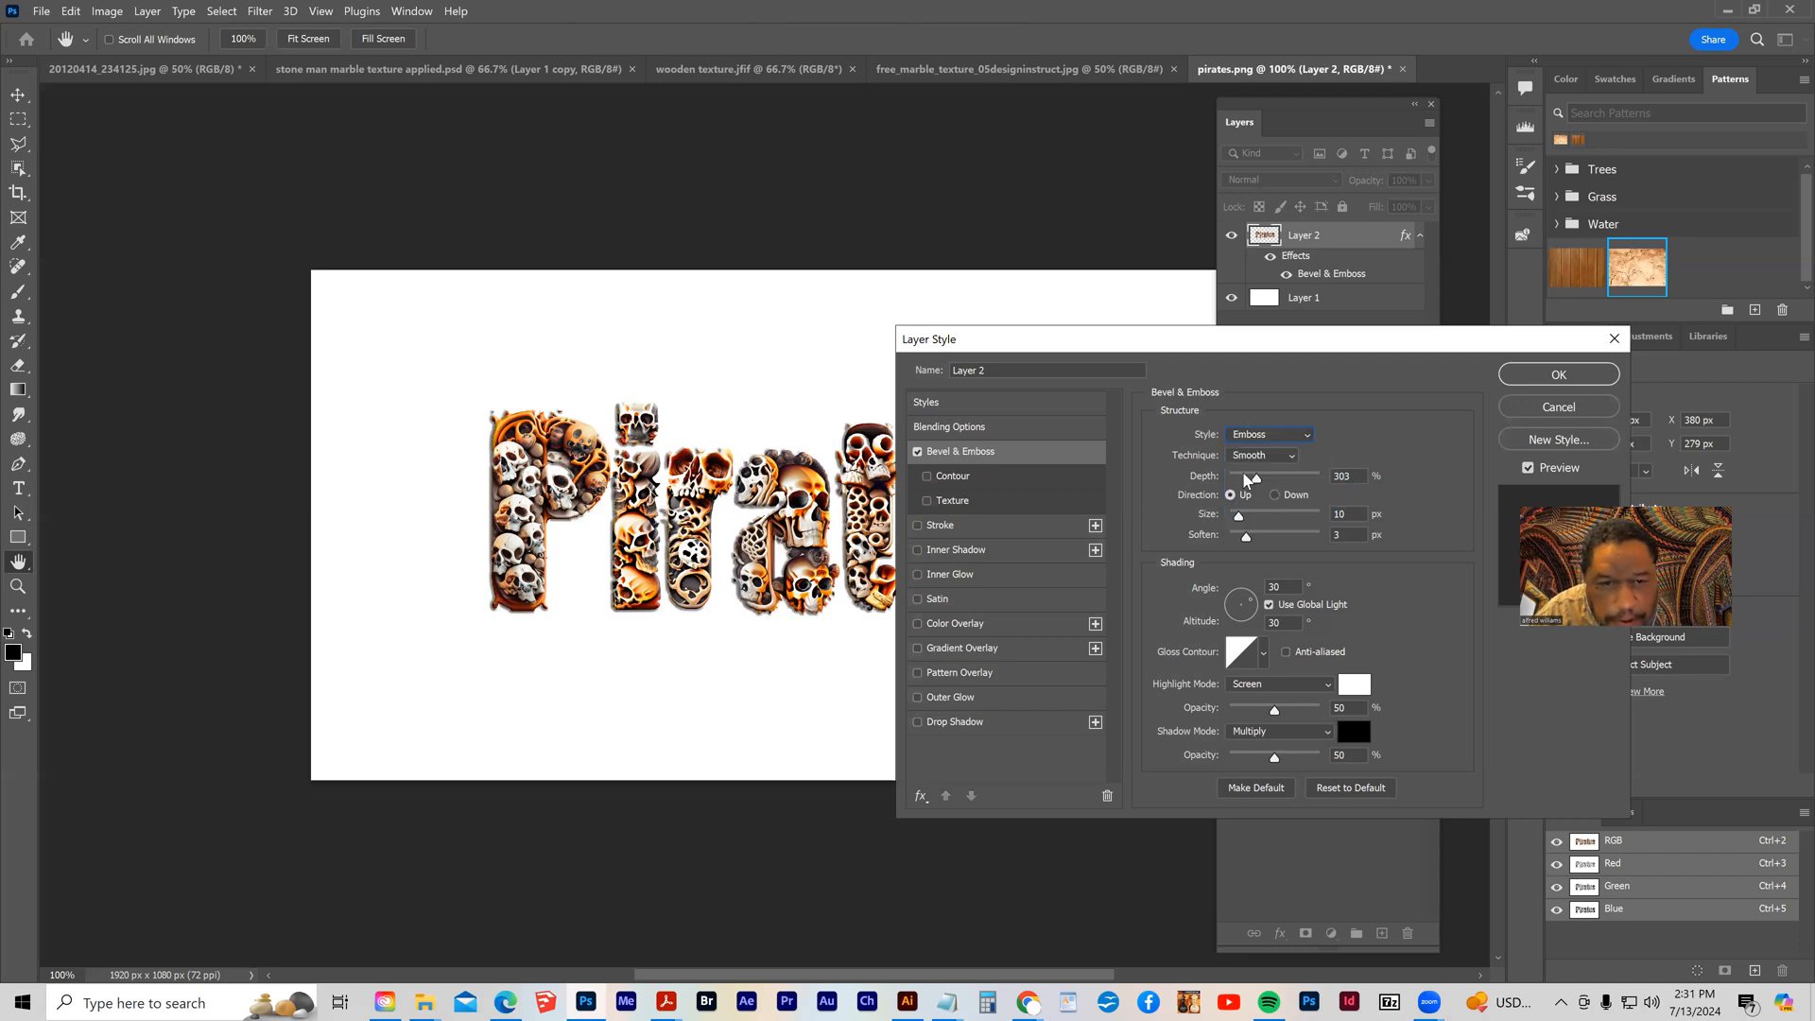
left_click(1250, 441)
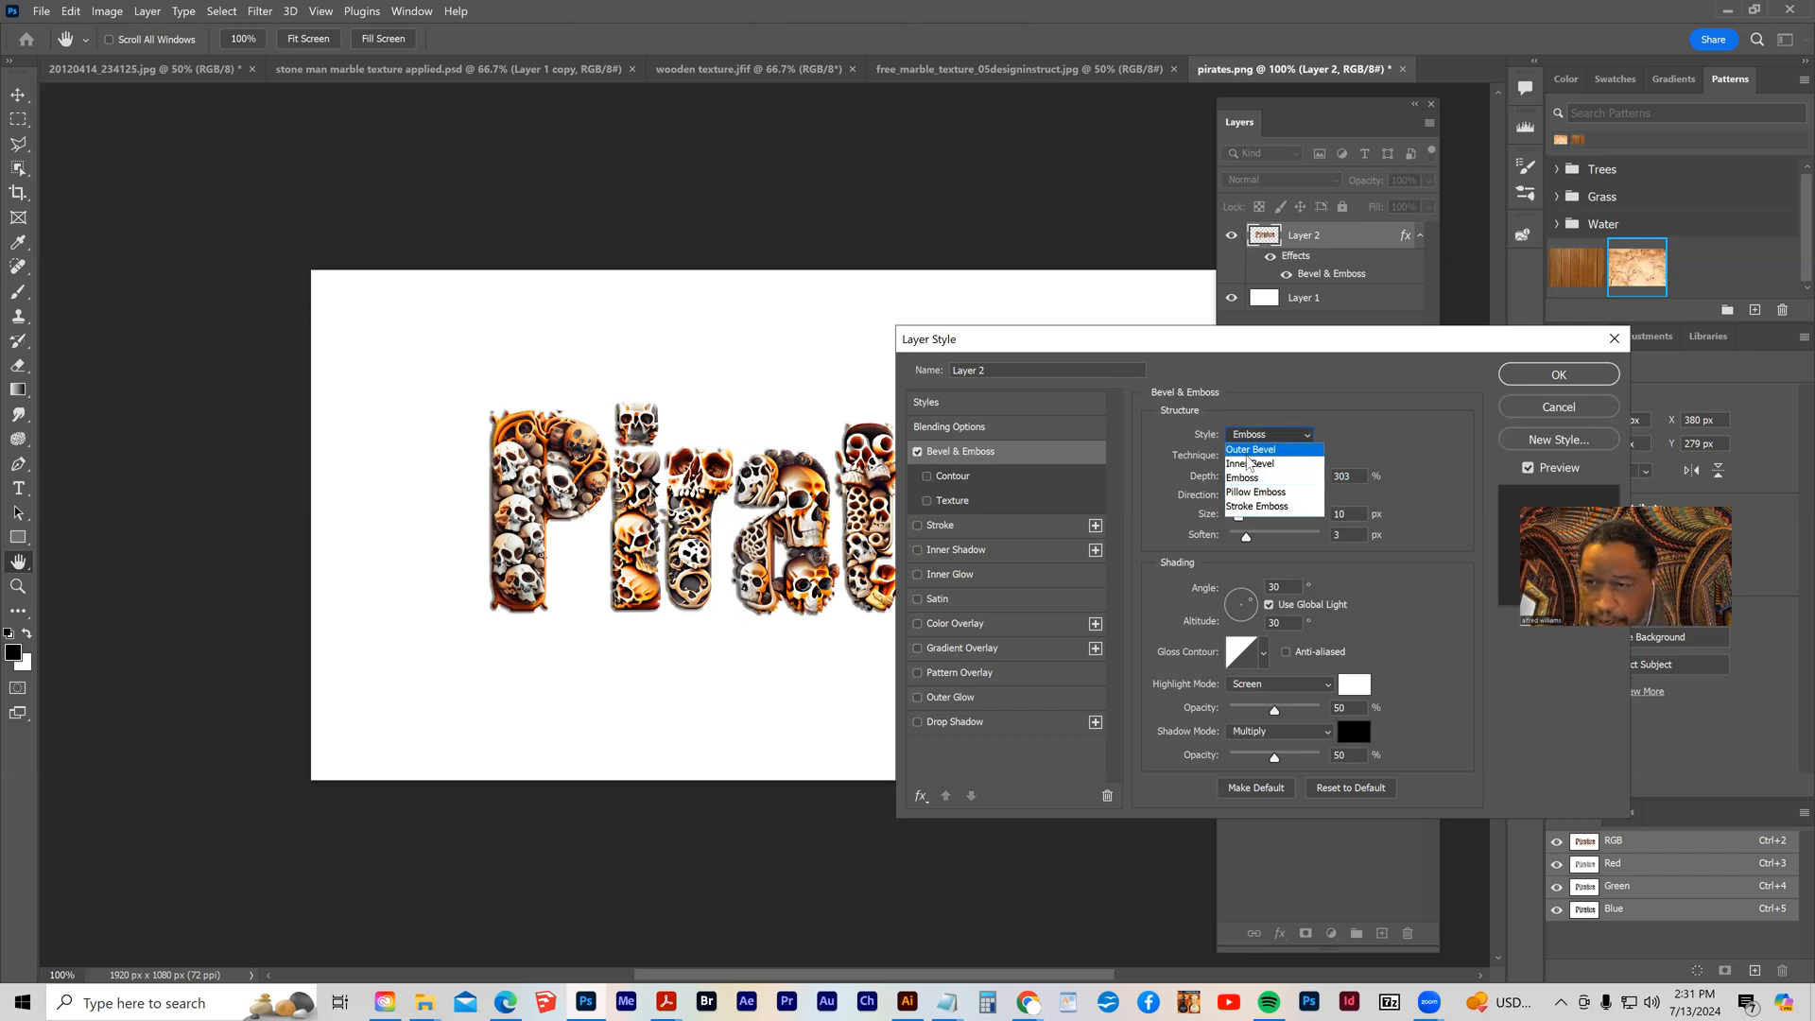
left_click(1250, 463)
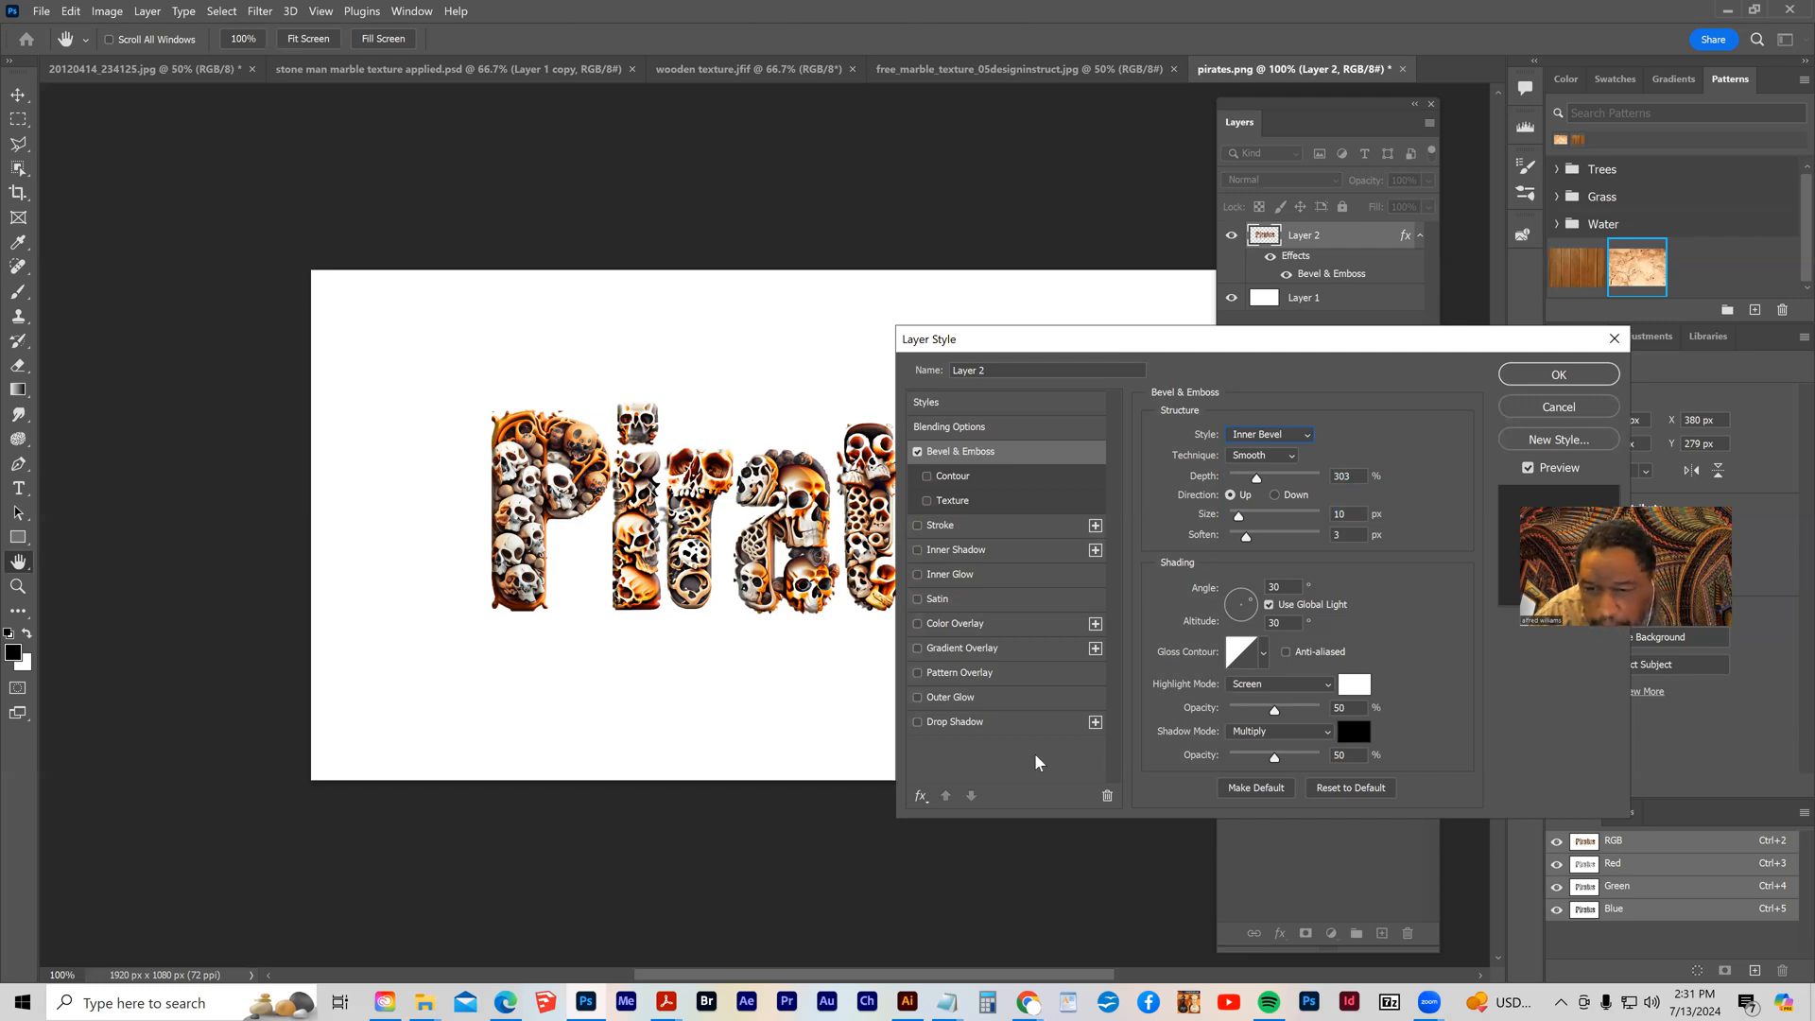
- Add a Drop Shadow to the lettering with 11 px distance, 24% spread and 18 px size, and apply the layer style
left_click(982, 728)
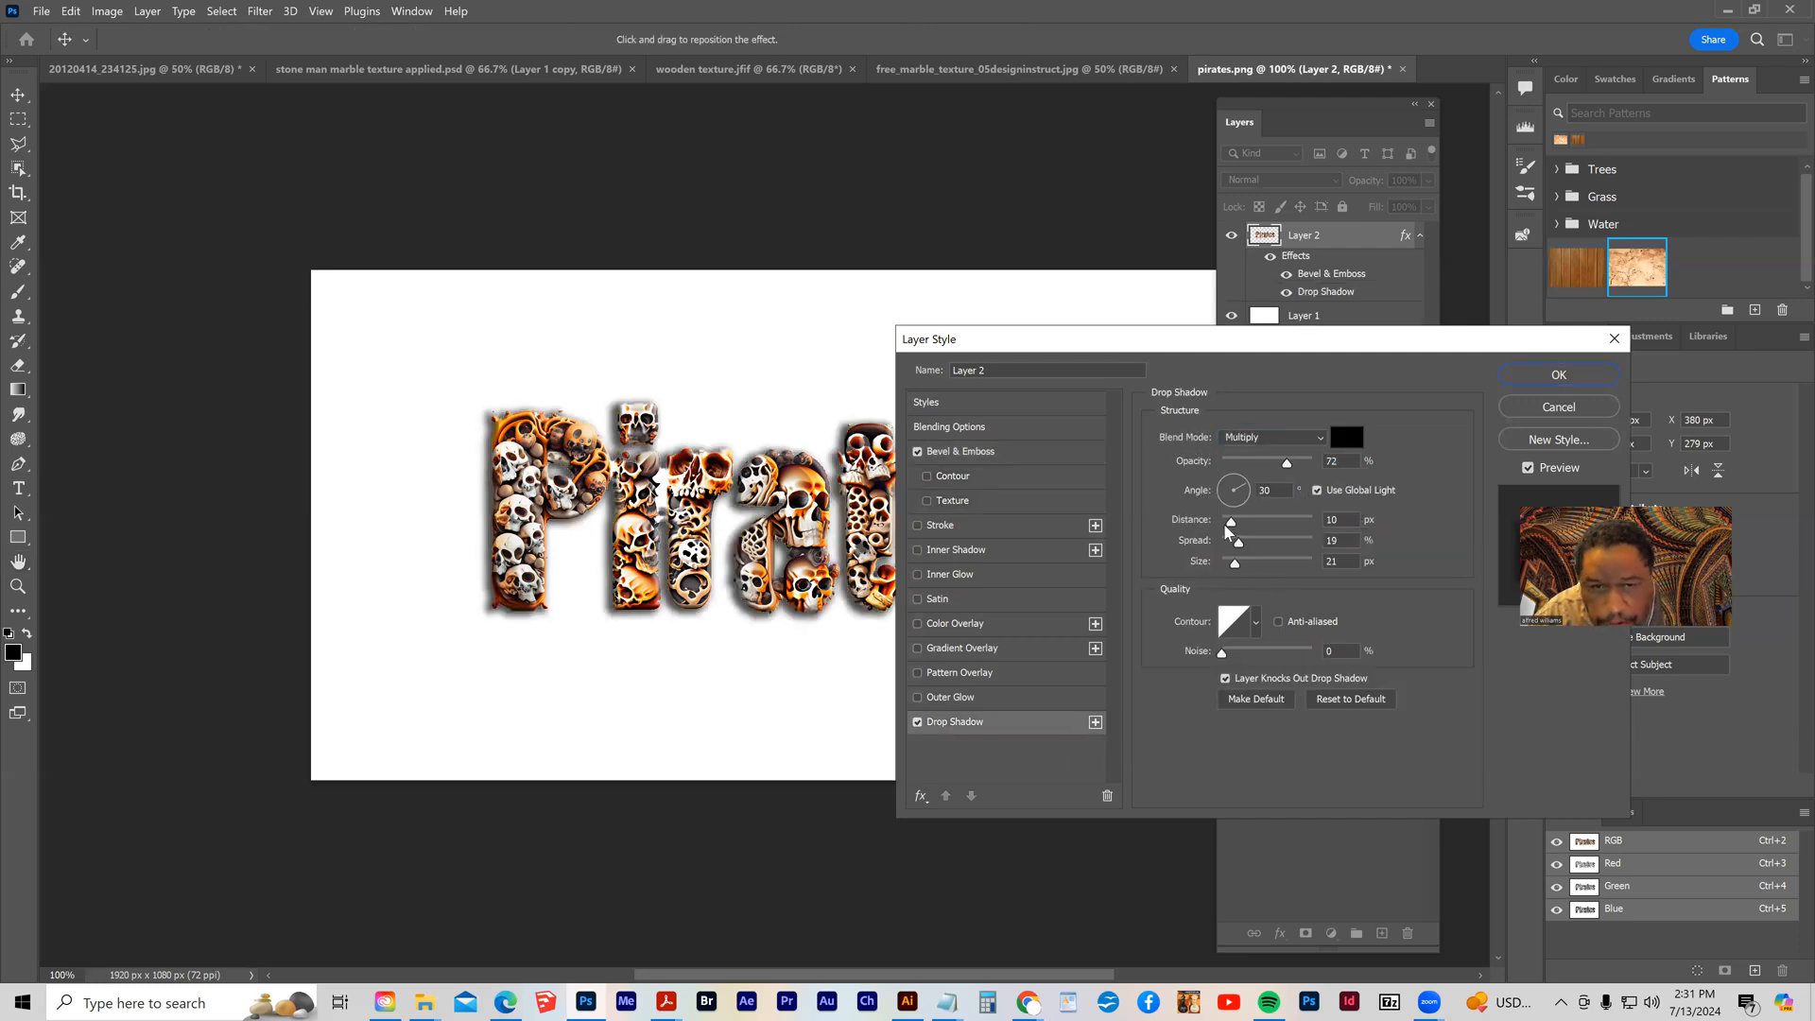
left_click_drag(1228, 524, 1233, 564)
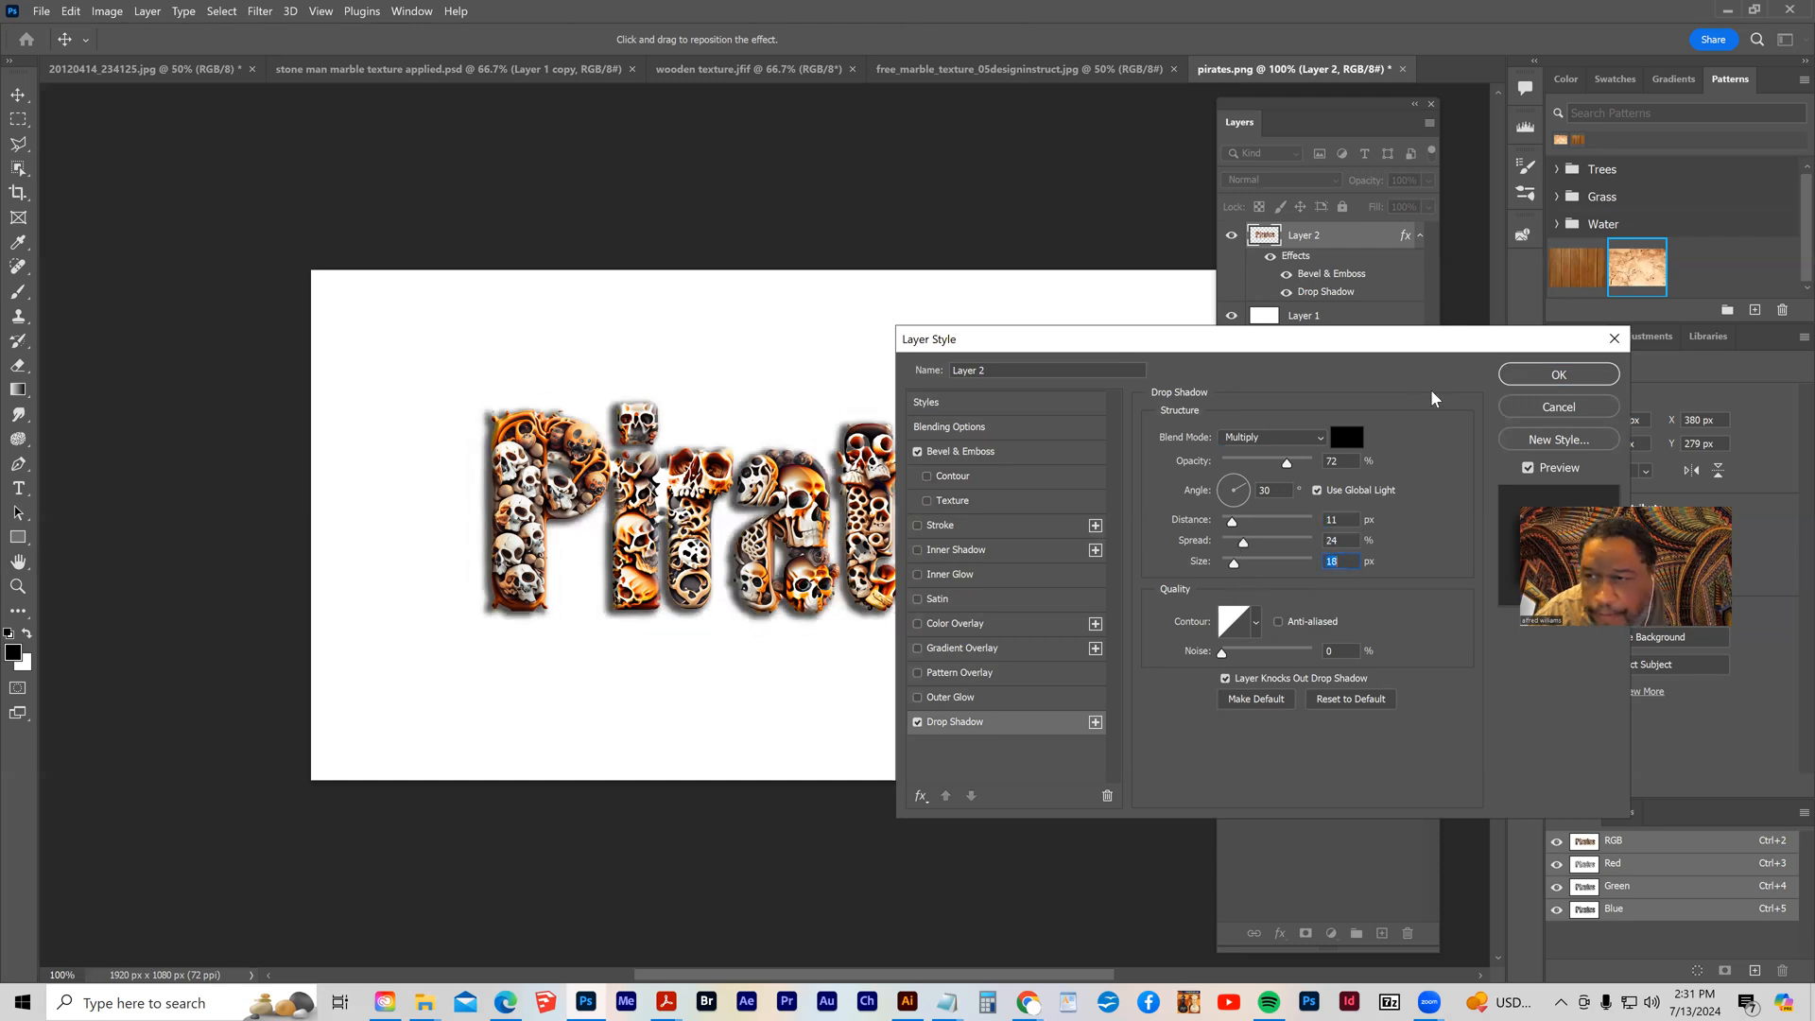
key("Return")
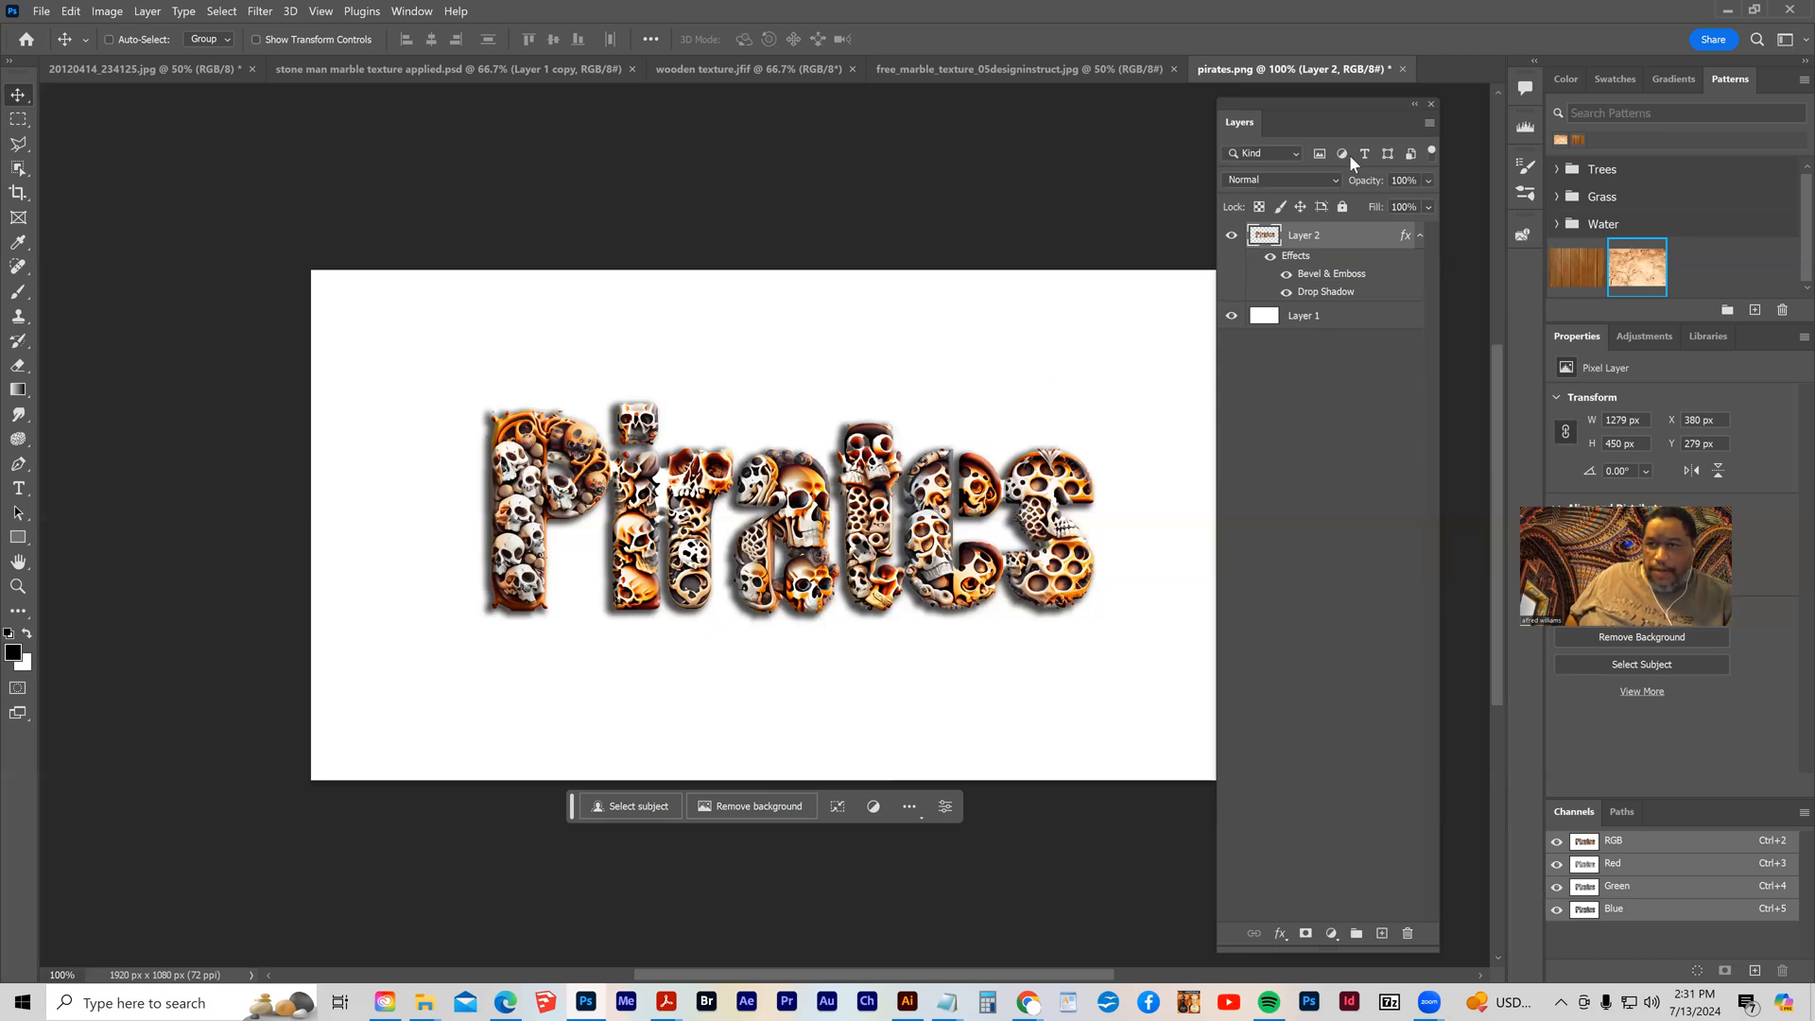
- Reopen the lettering's Drop Shadow settings and set the distance to 9 px and the opacity to 43%
double_click(1313, 295)
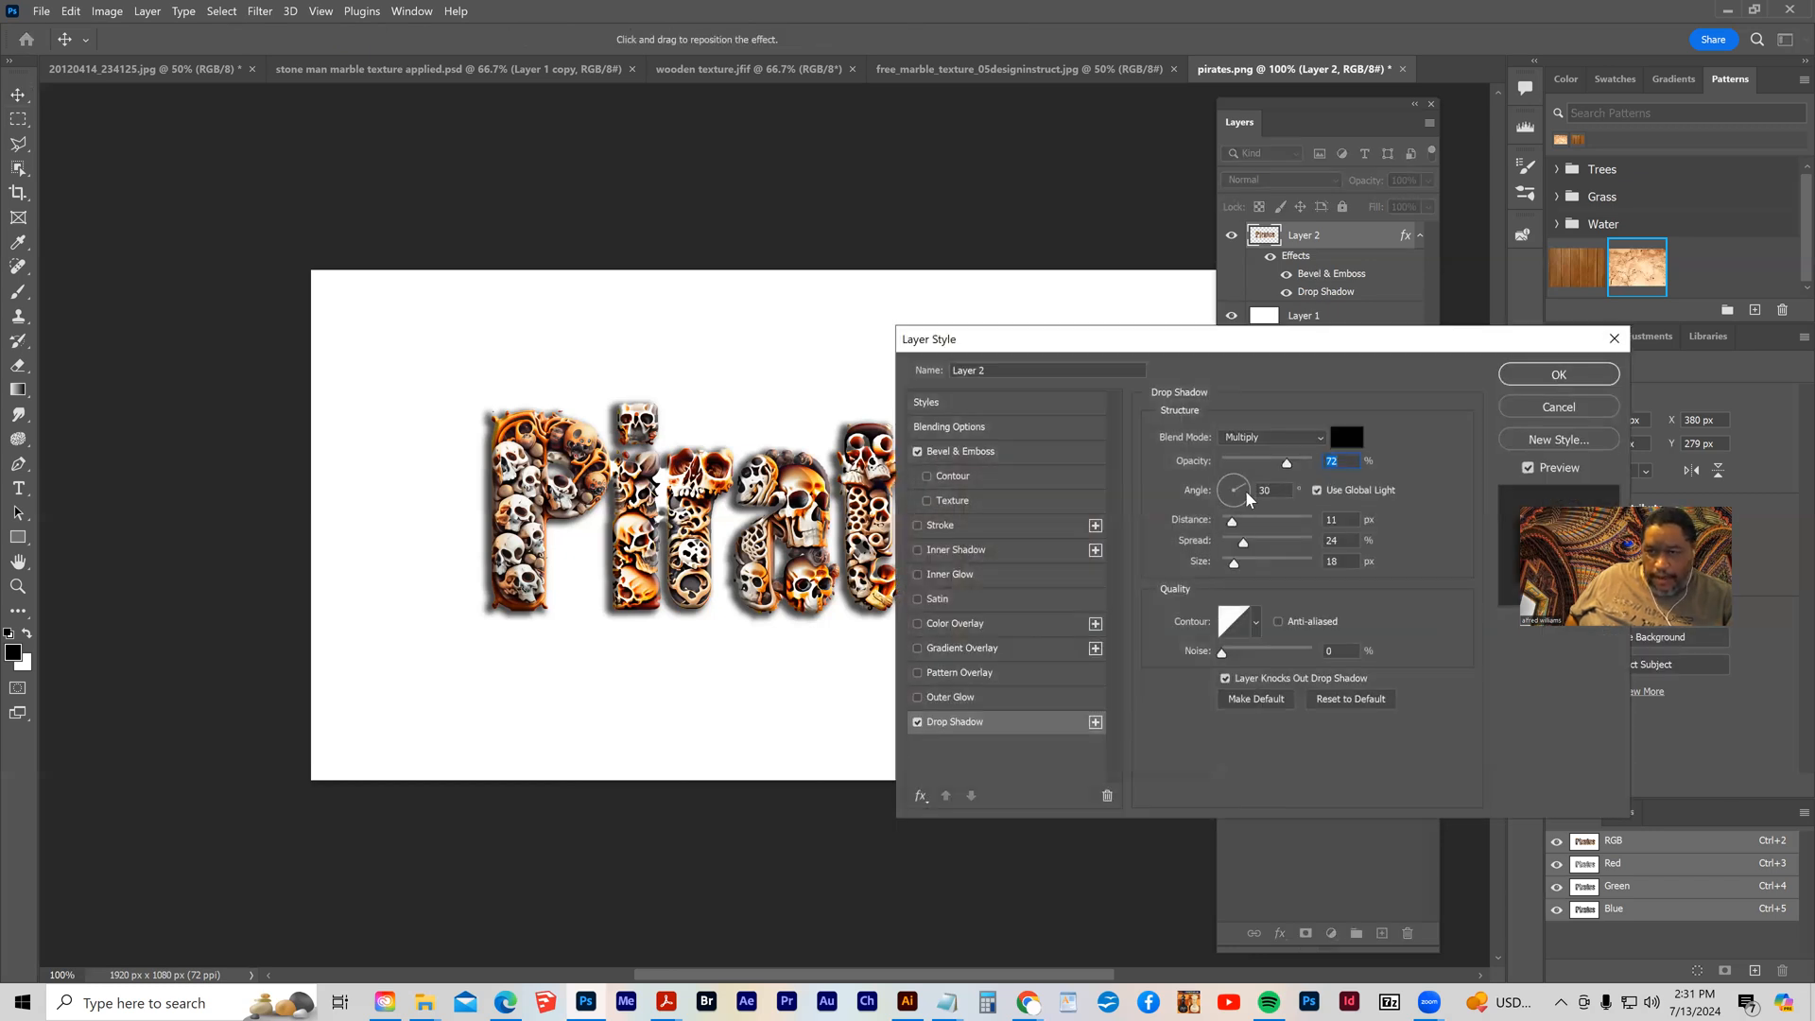
left_click(1233, 524)
left_click_drag(1233, 526, 1230, 525)
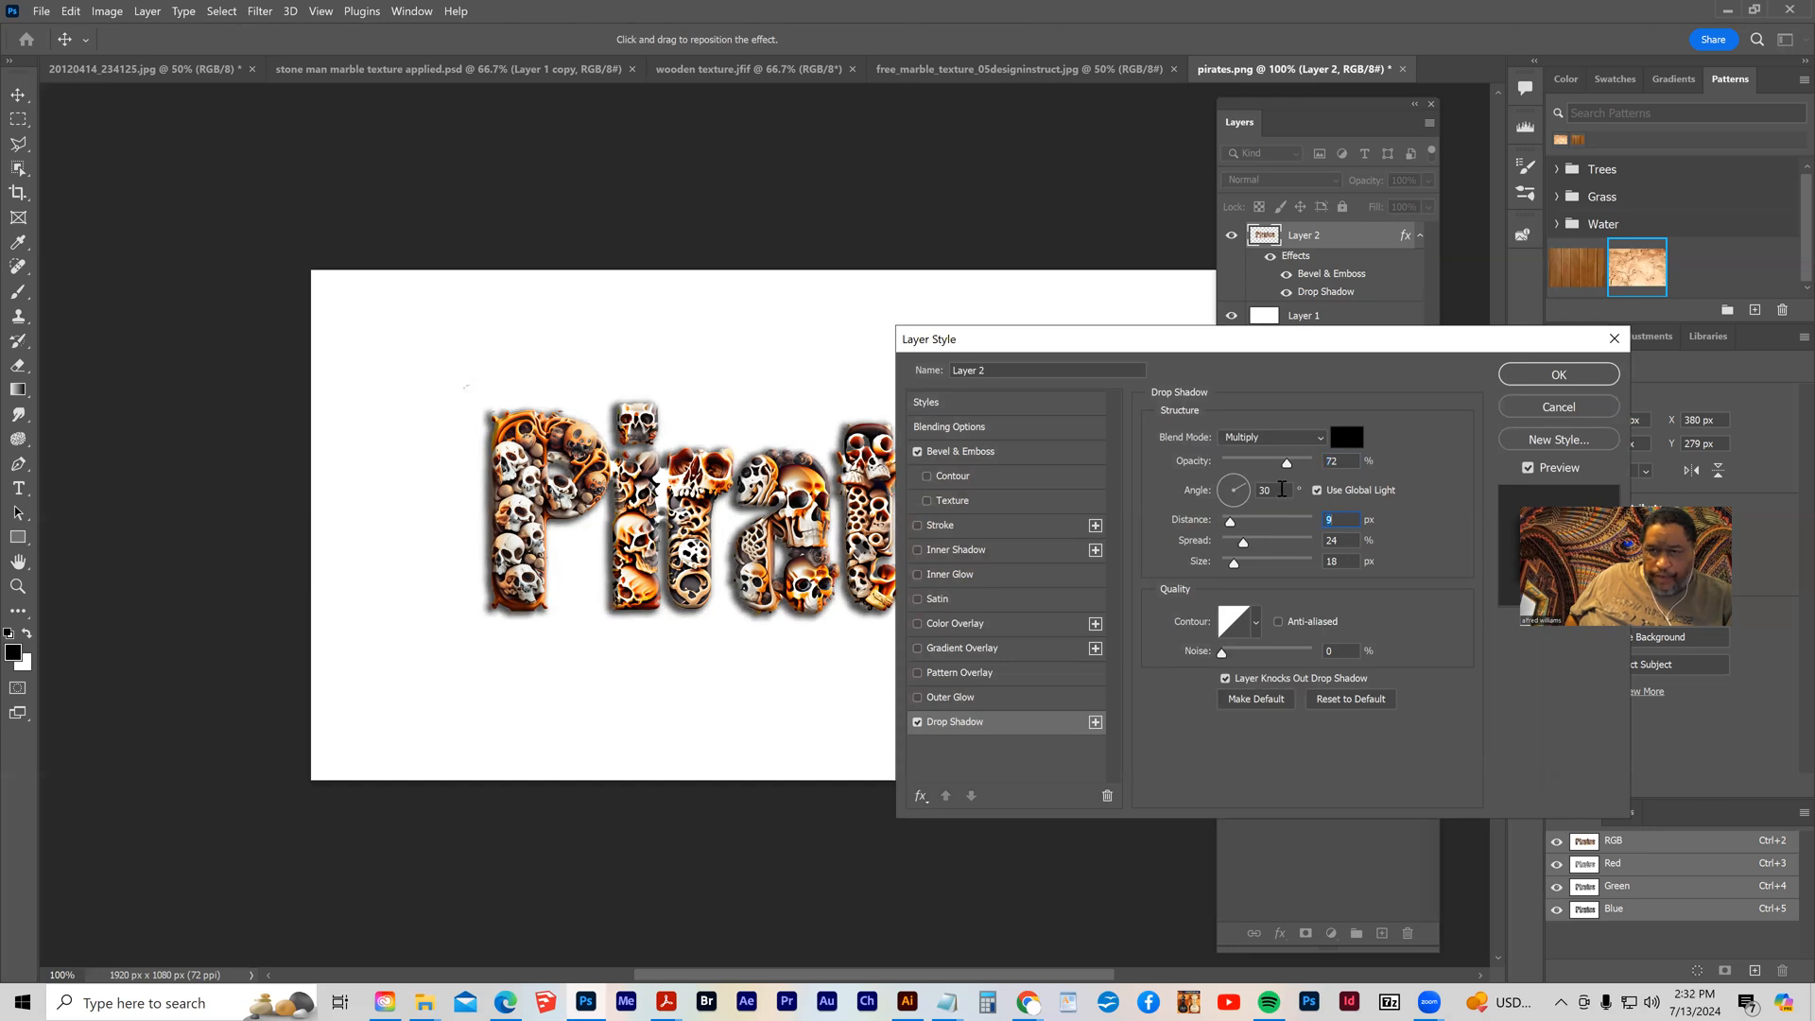
left_click_drag(1287, 463, 1262, 466)
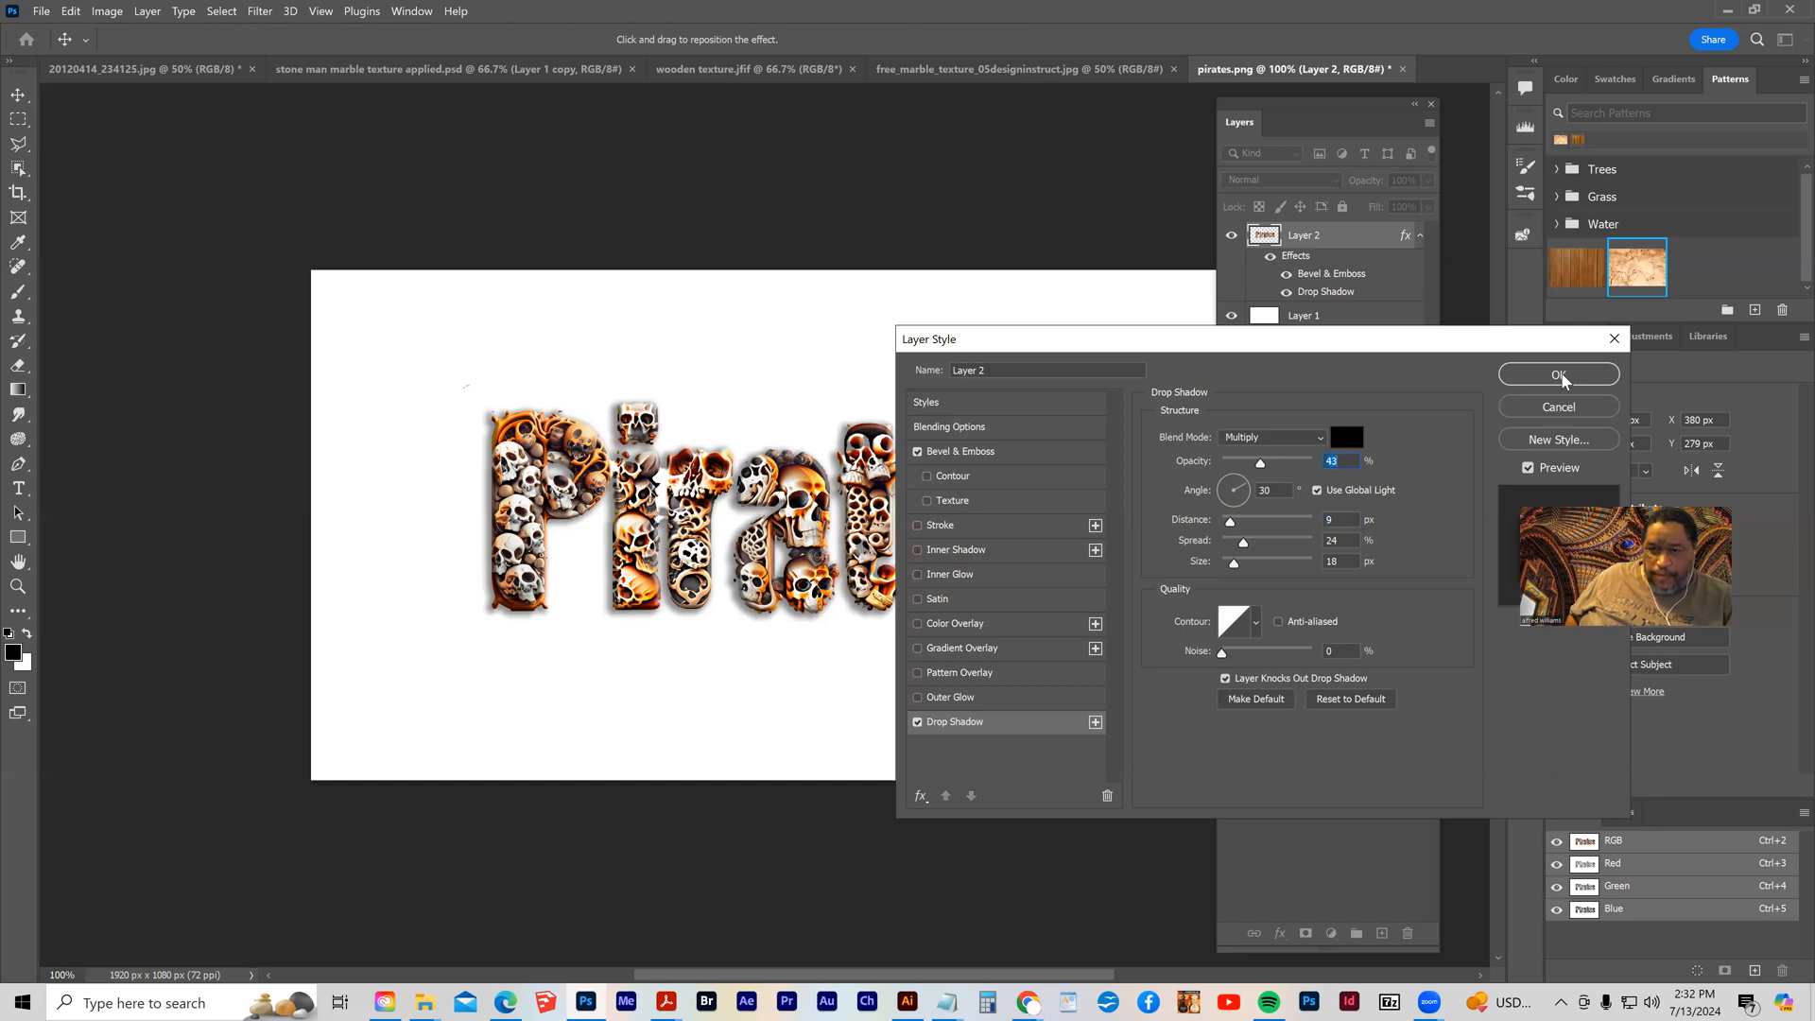
- Try a red Color Overlay at 20% opacity on the lettering and turn it off
left_click(972, 626)
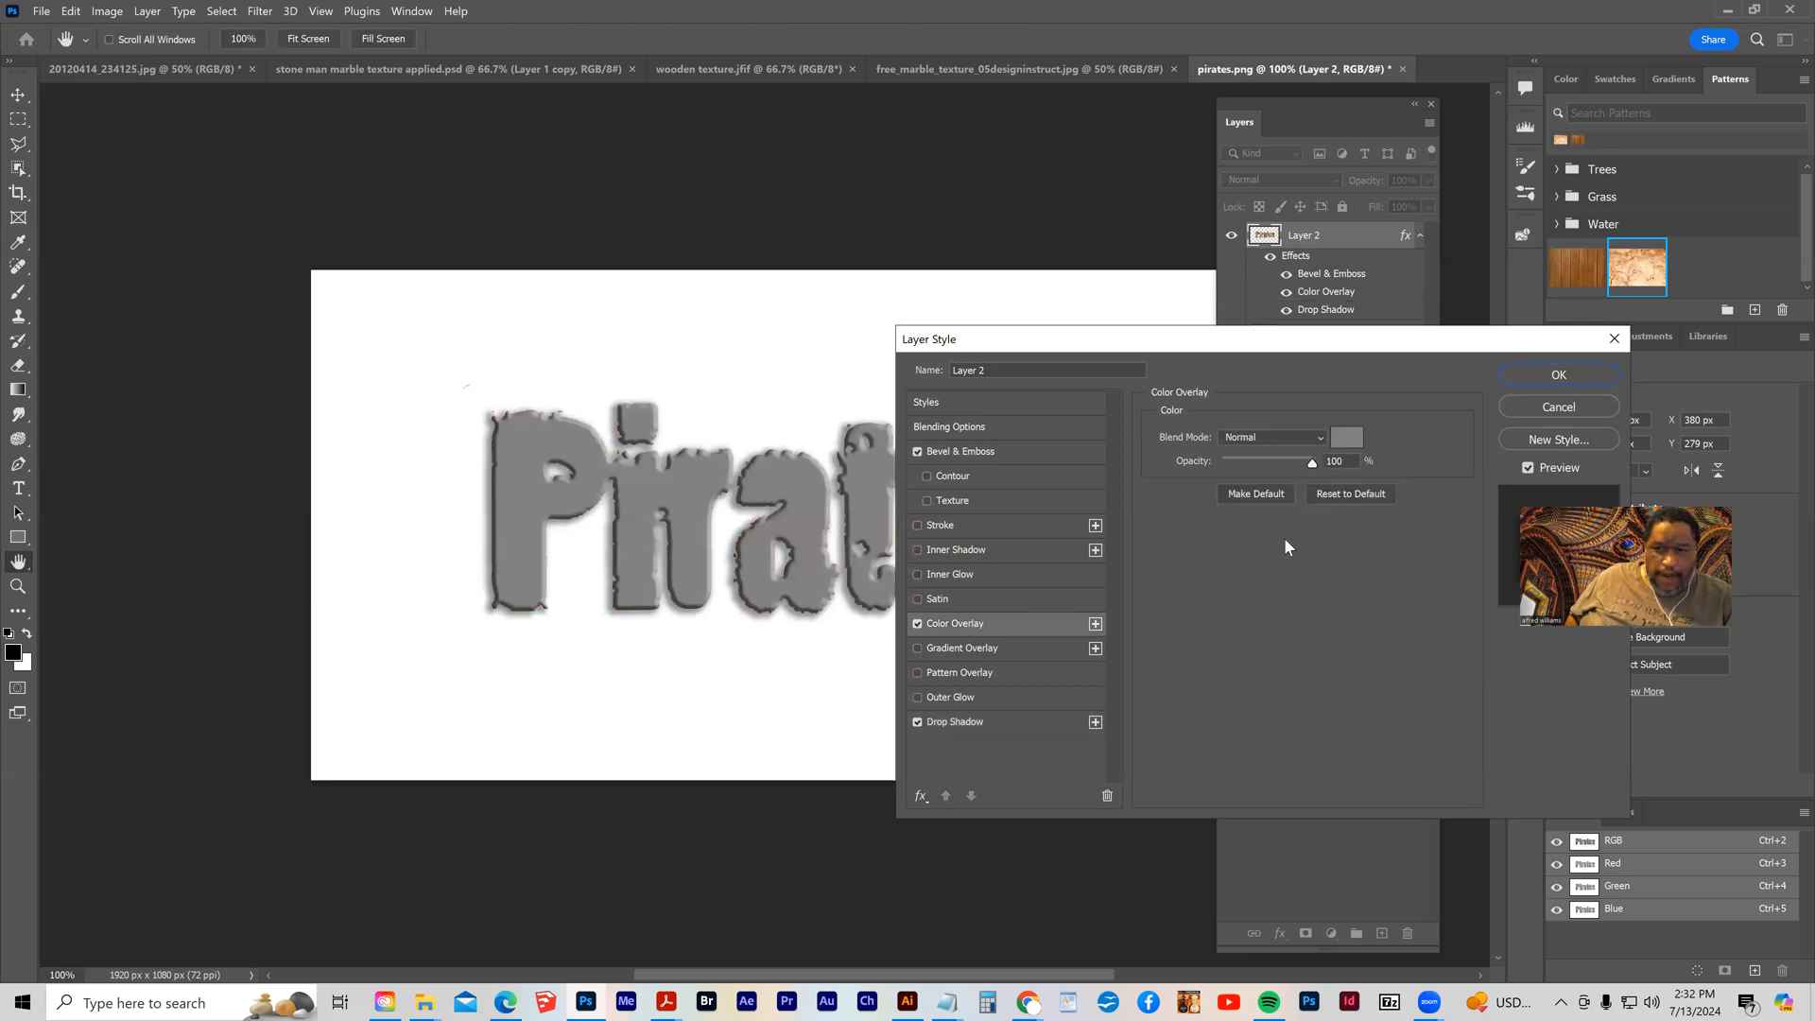
left_click(1344, 447)
left_click_drag(823, 486, 793, 463)
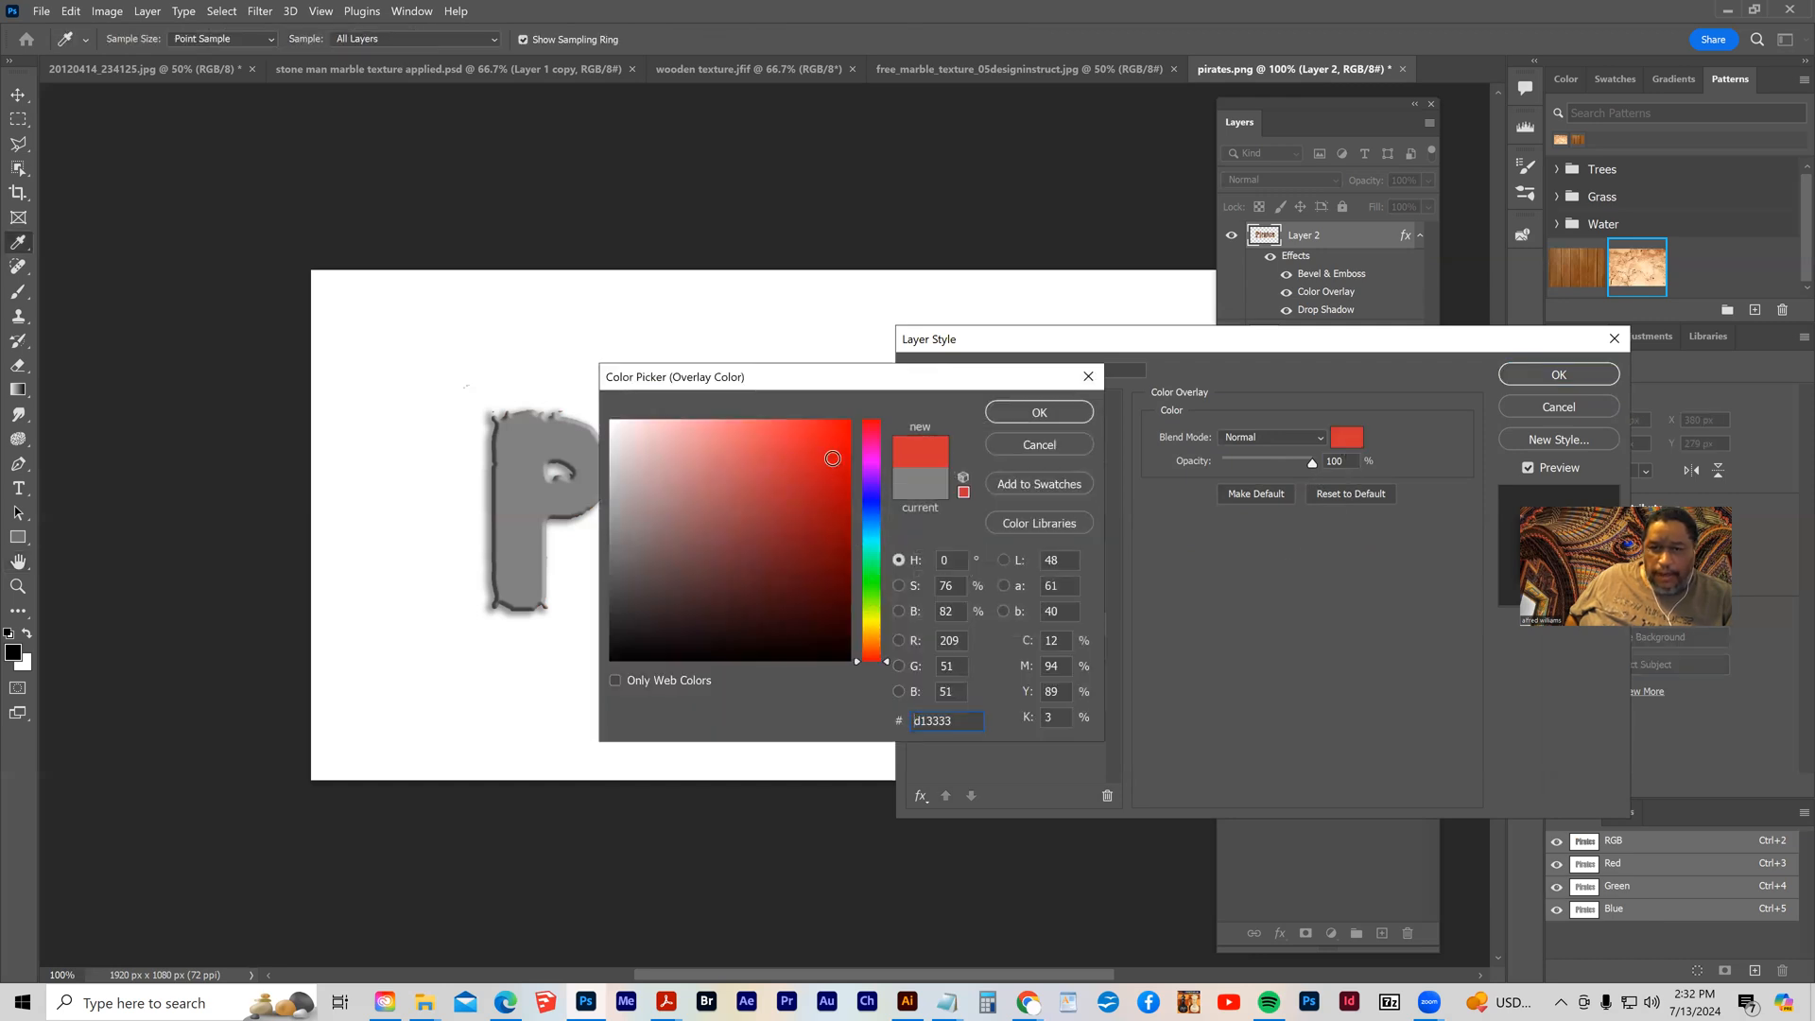
left_click(1040, 413)
left_click(1244, 463)
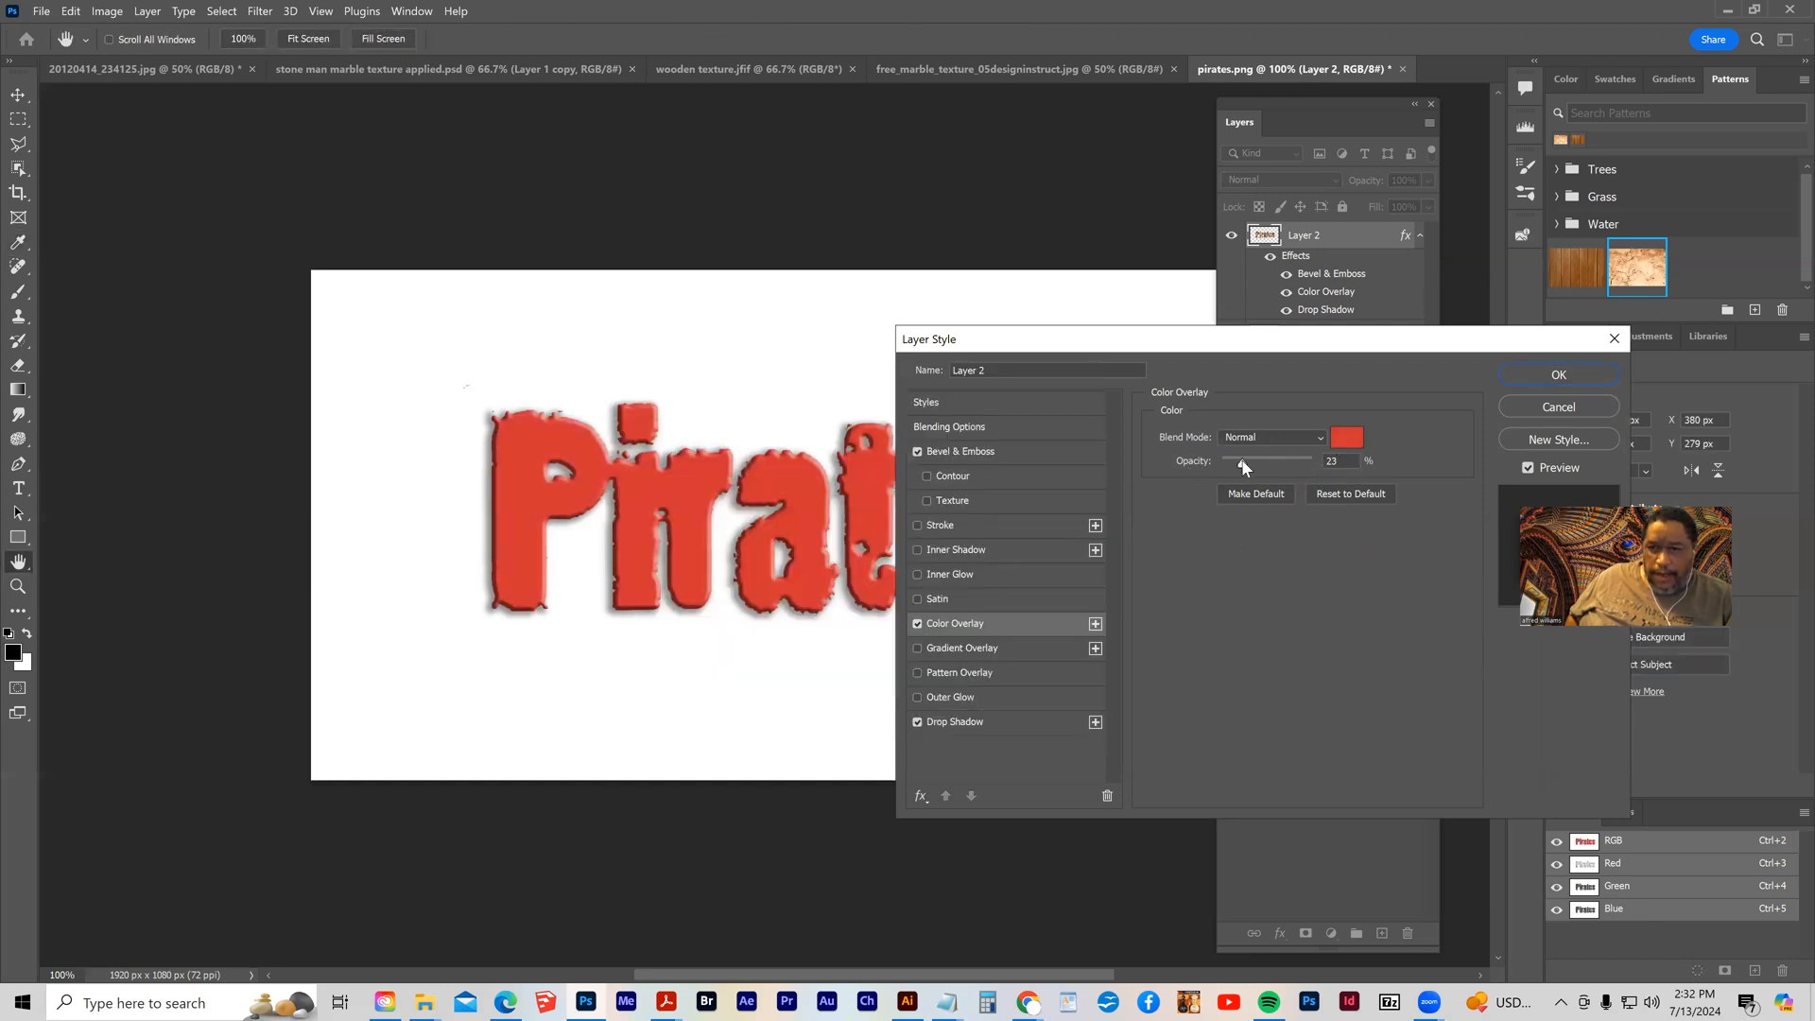
left_click_drag(1245, 463, 1240, 465)
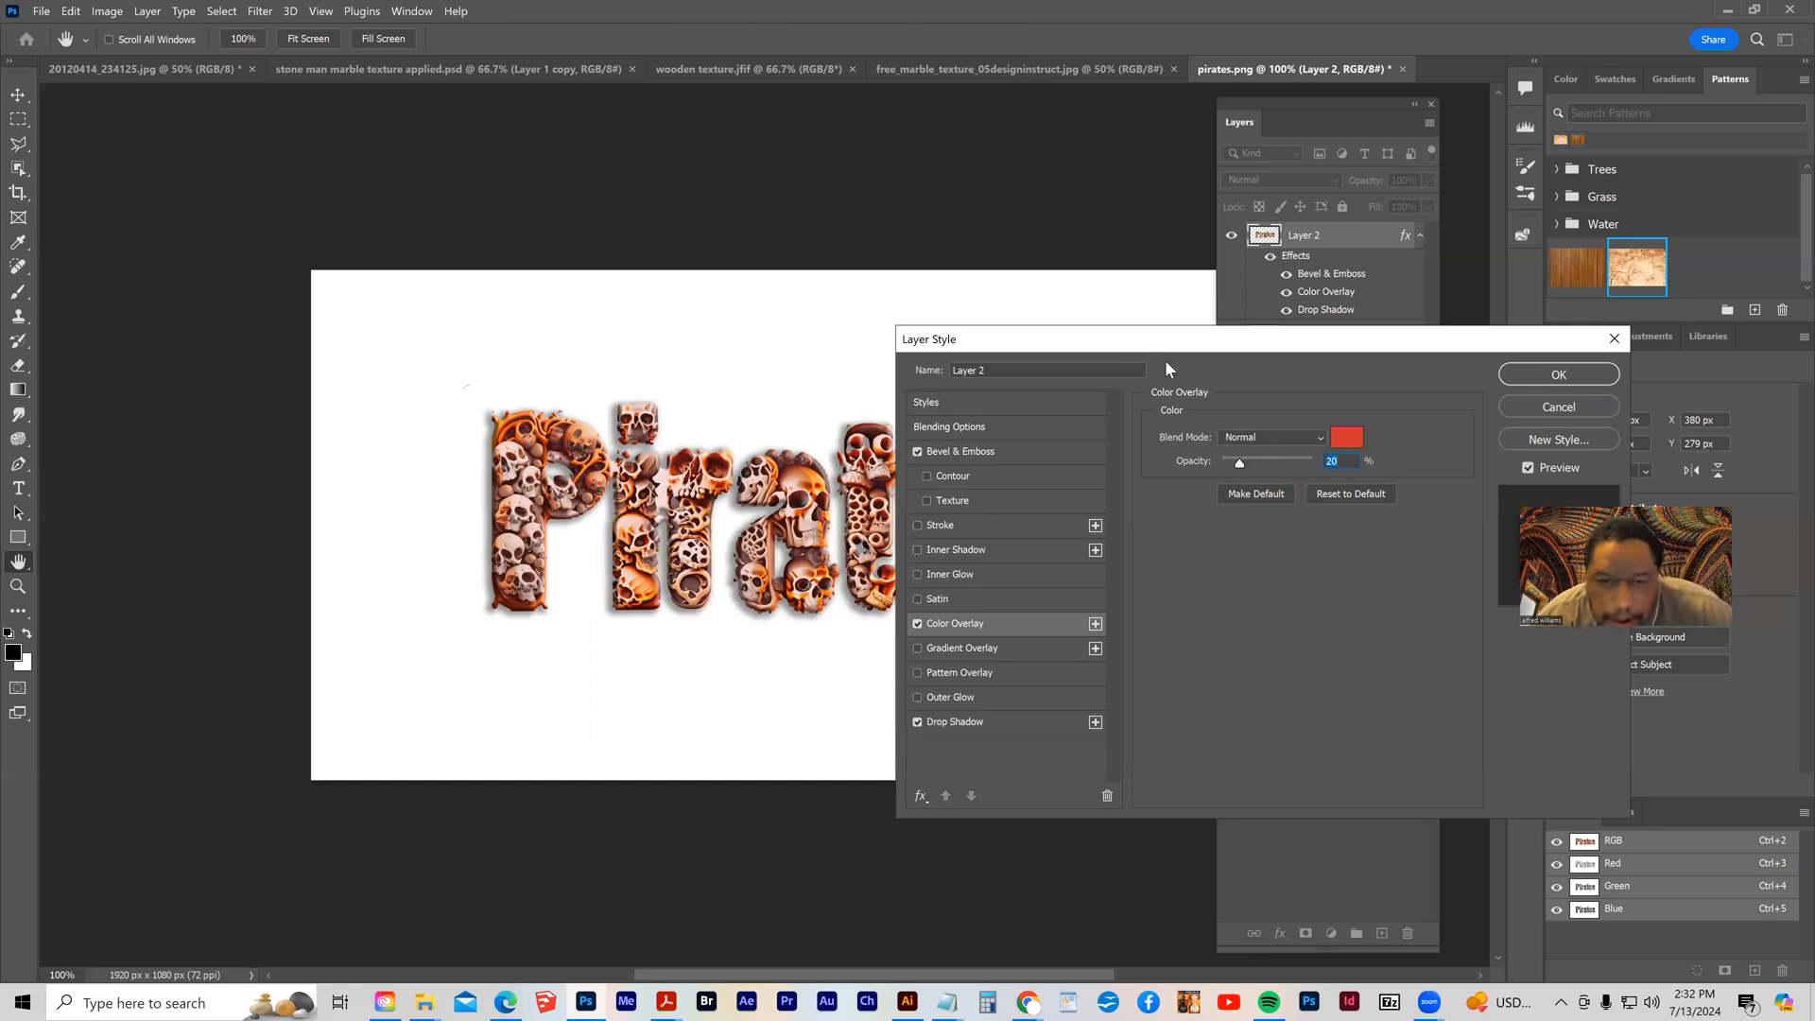
left_click_drag(1164, 342, 1245, 333)
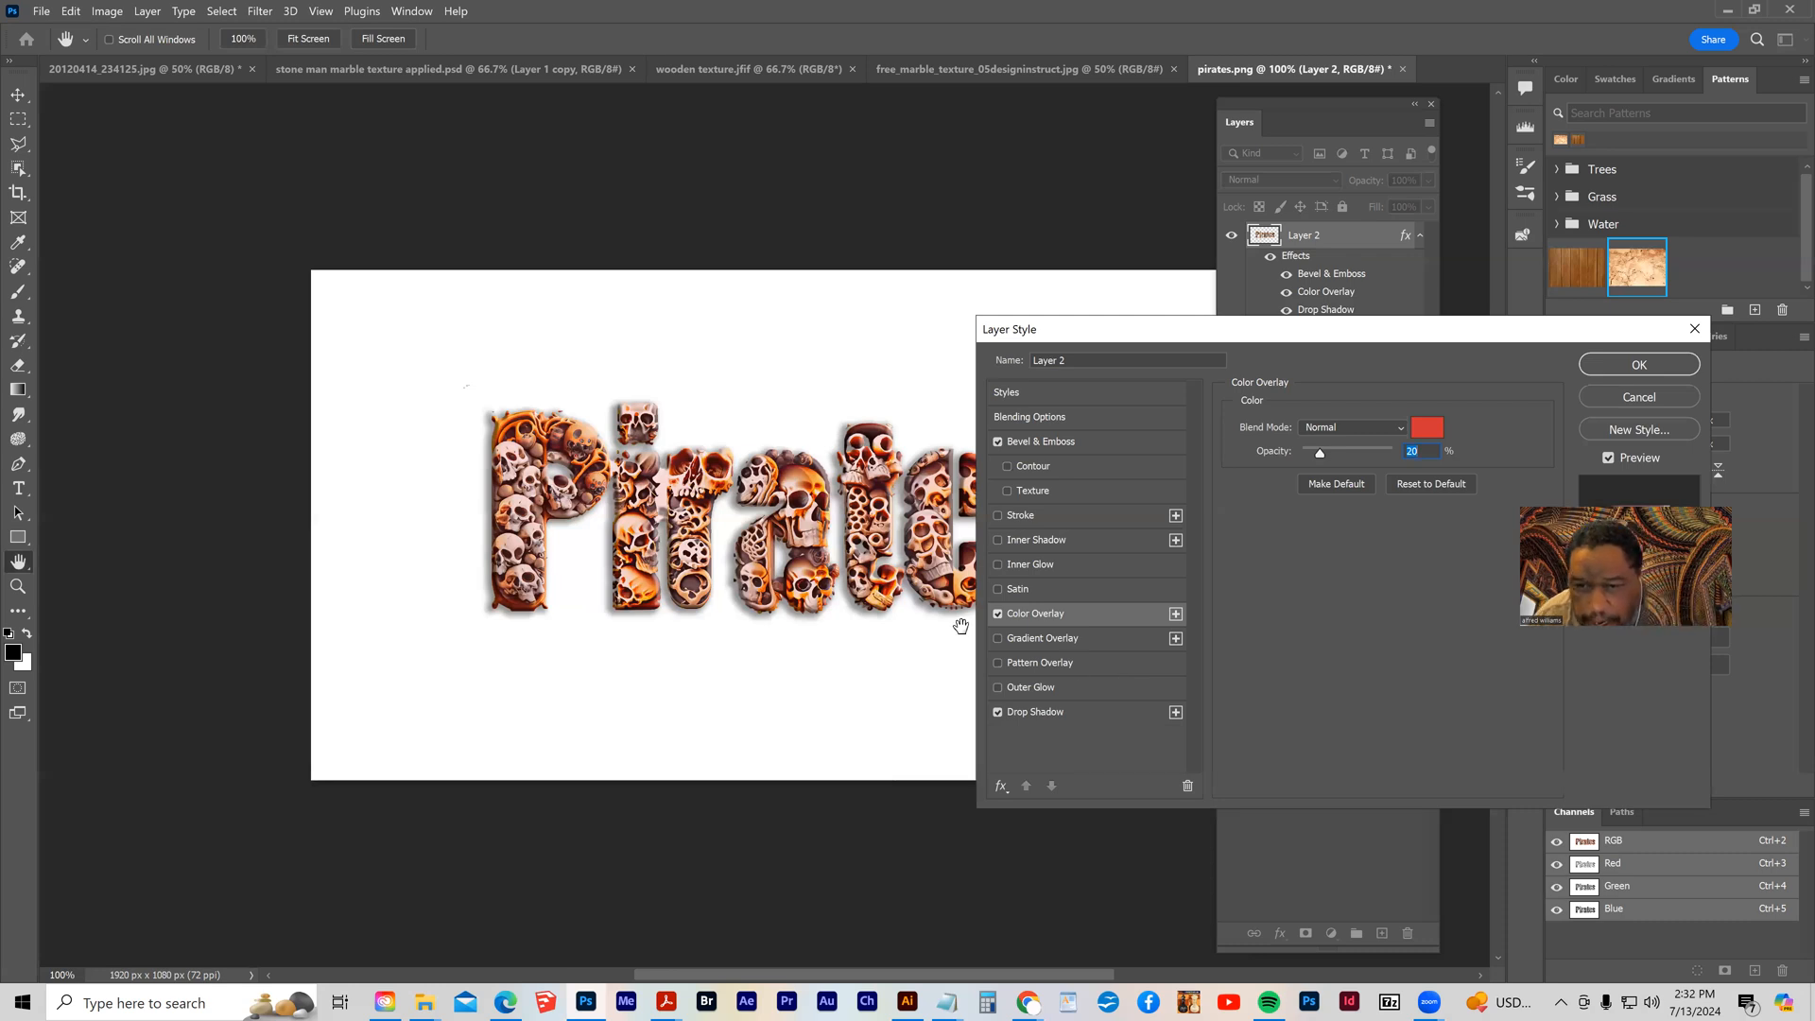
left_click(998, 614)
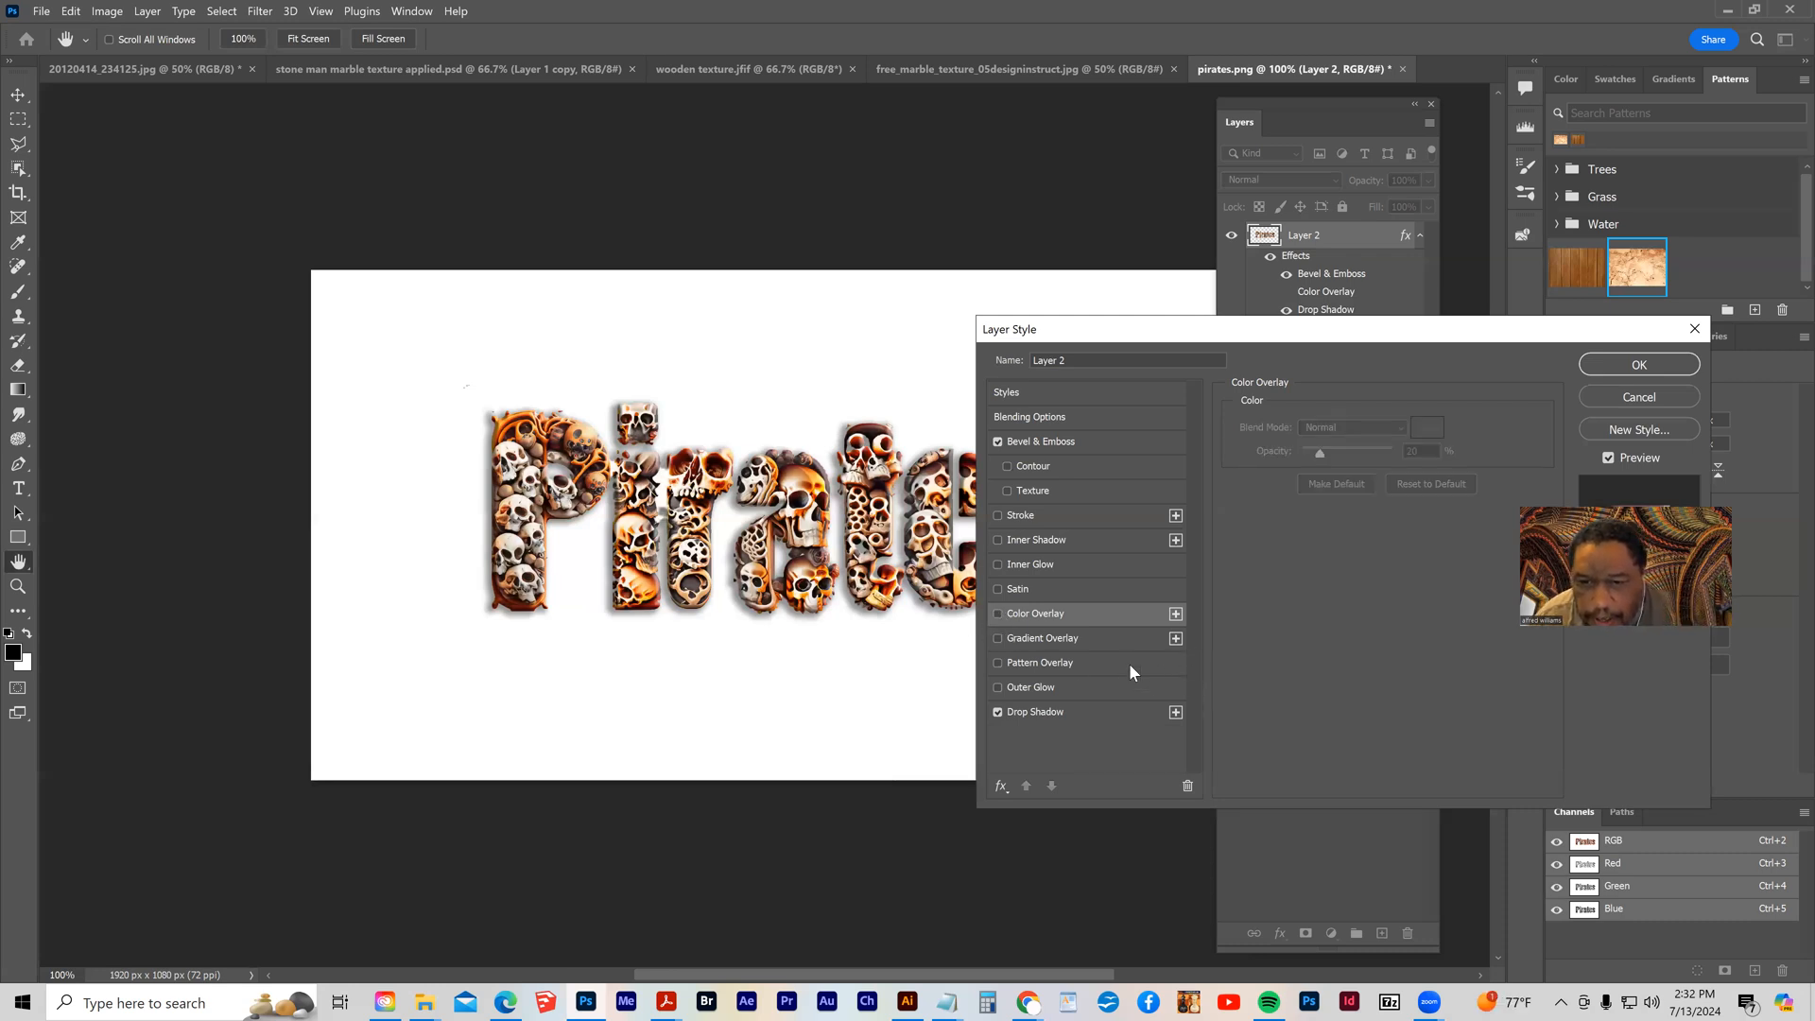
- Add a Gradient Overlay to the lettering using a blue preset from the Blues group
left_click(1083, 643)
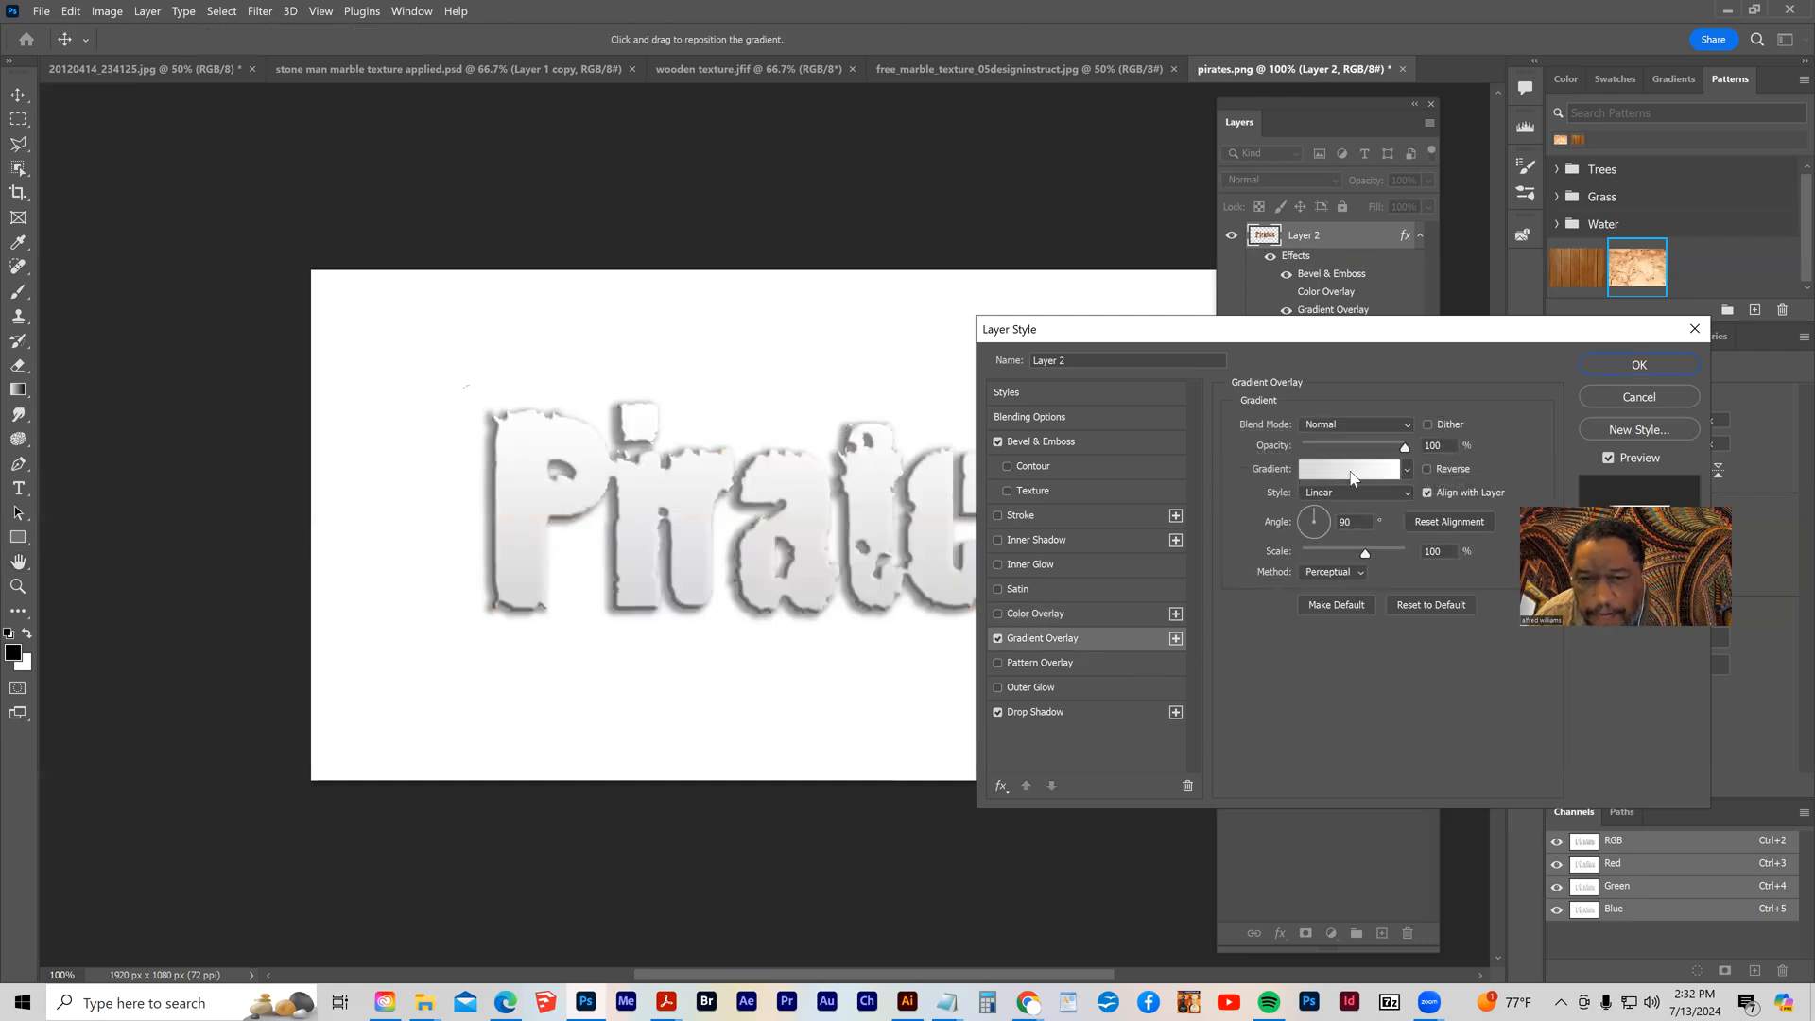
left_click(1363, 482)
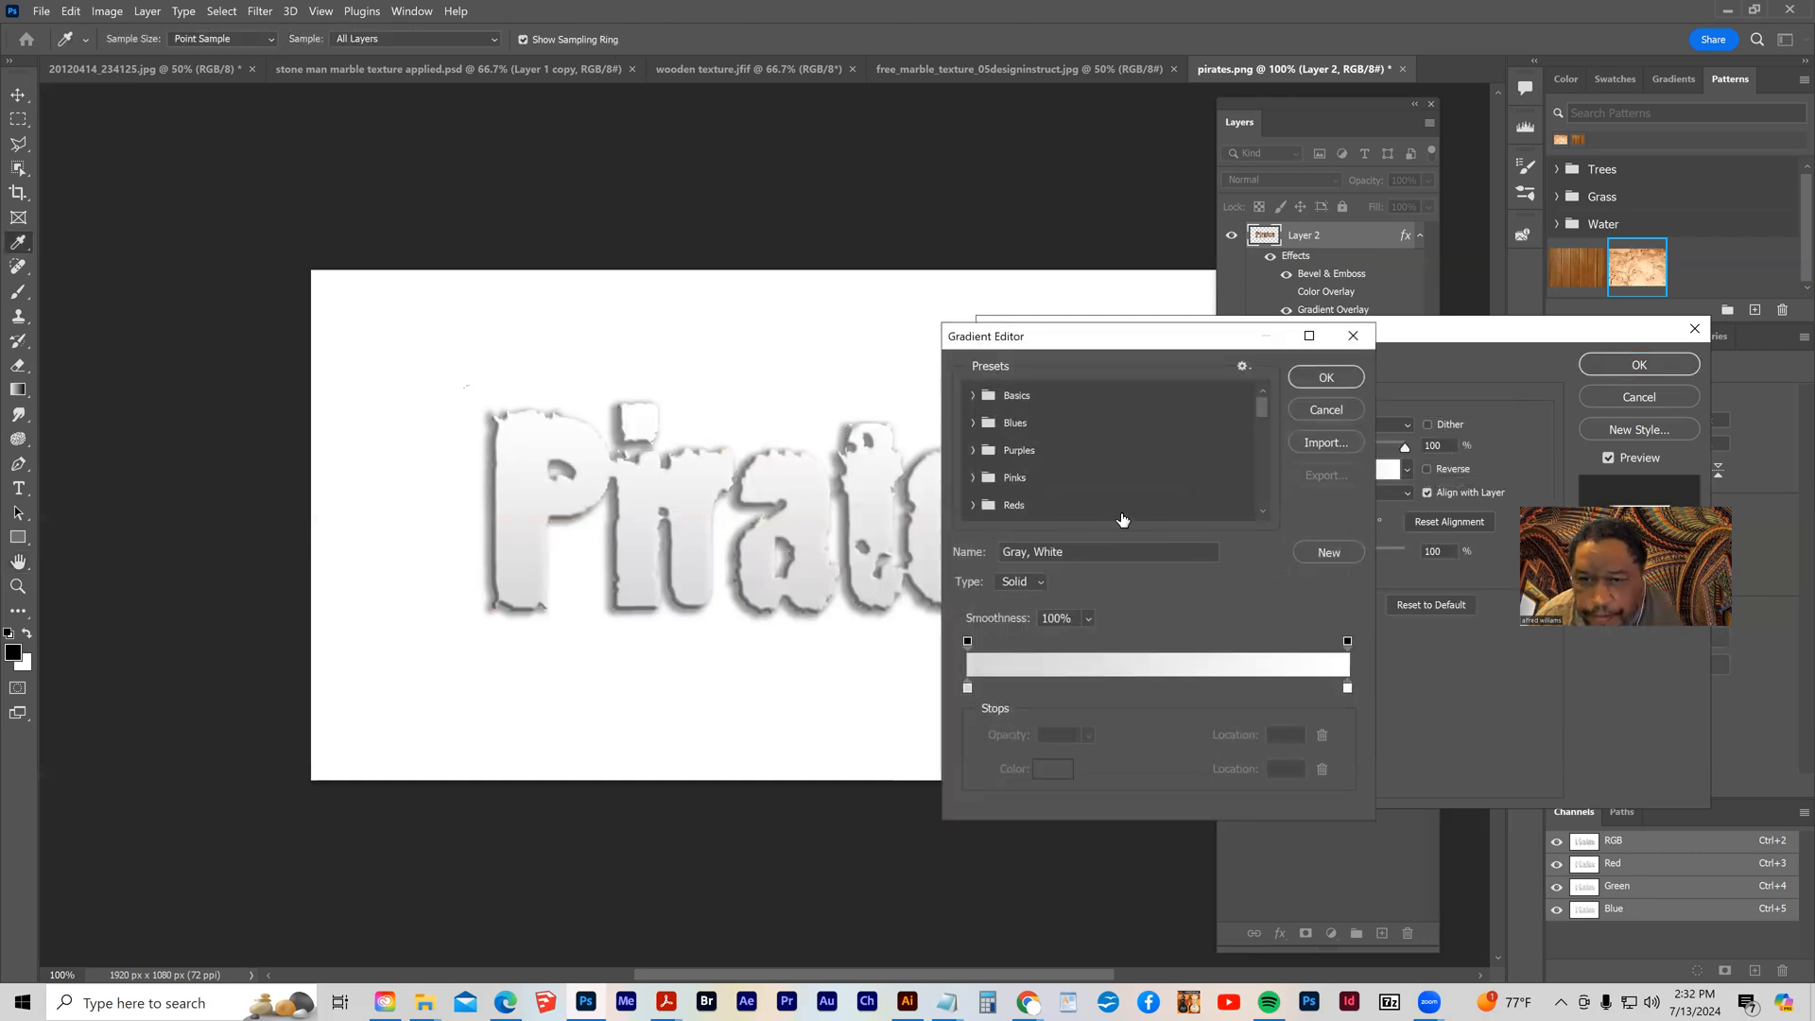
left_click(974, 425)
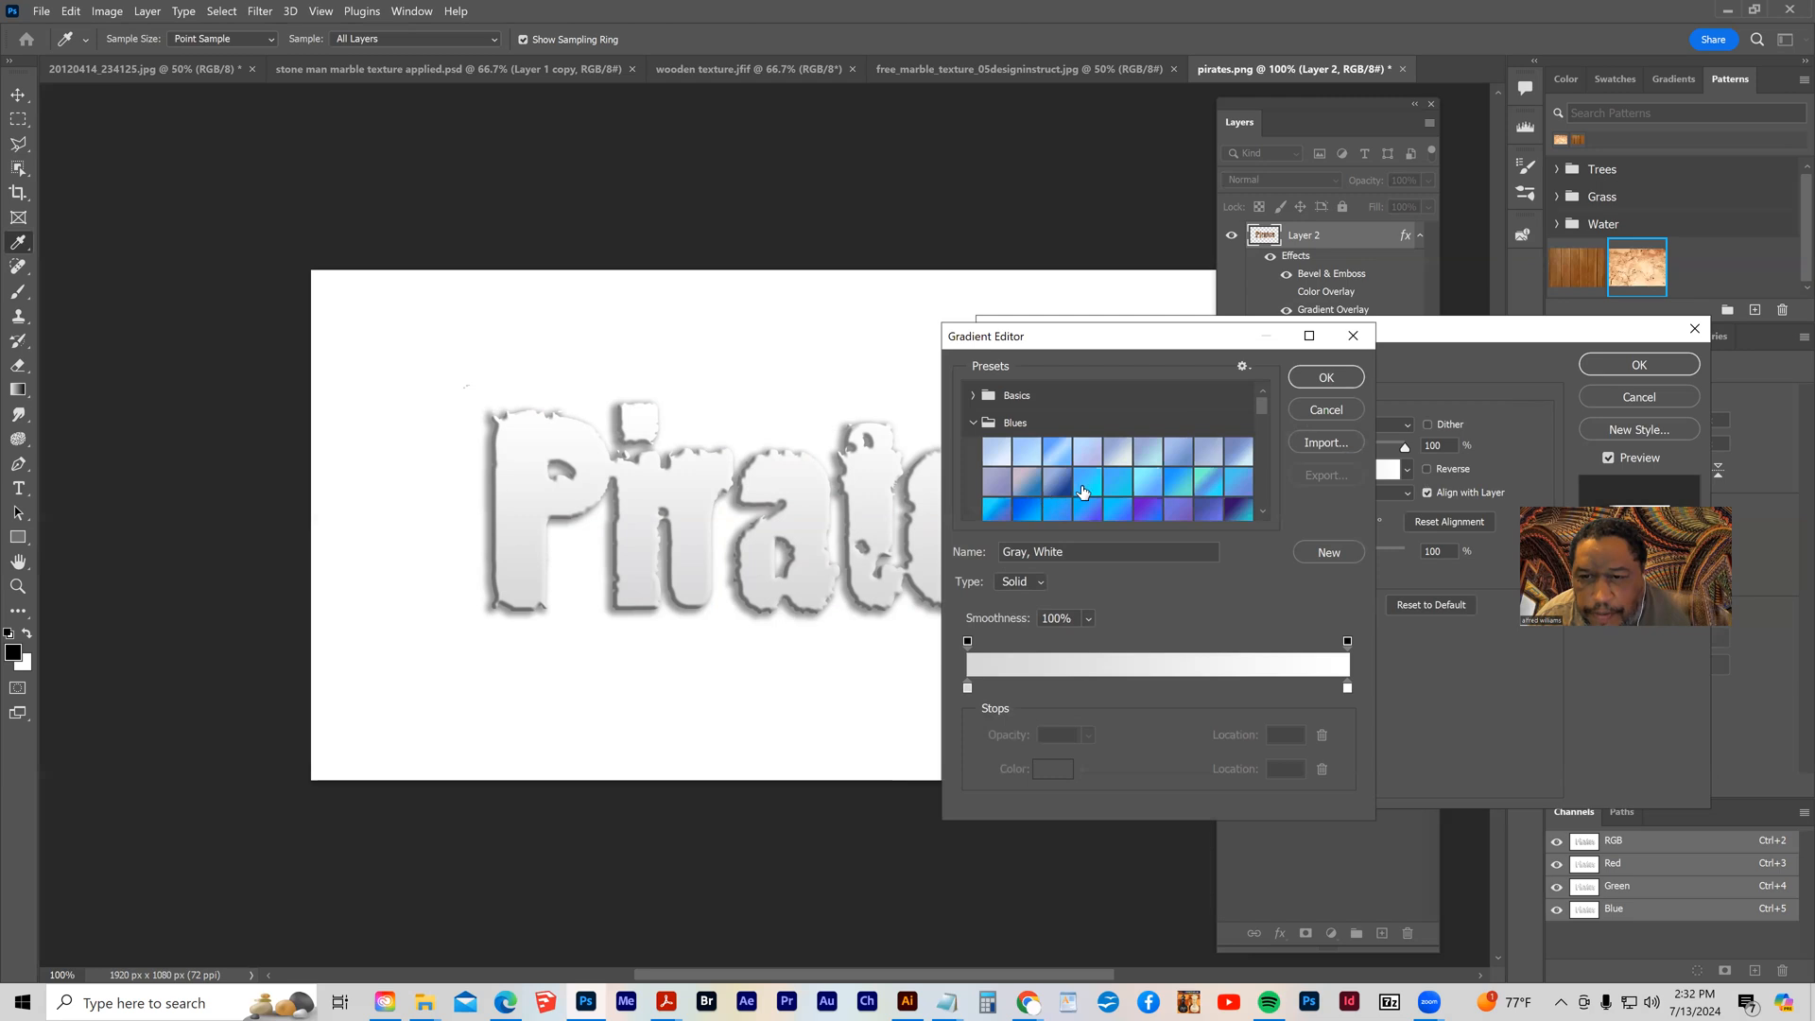
left_click(1118, 486)
left_click(1305, 377)
- Set the Gradient Overlay's scale to 67% and opacity to 30%, and apply the layer style
left_click(1343, 551)
left_click_drag(1340, 444, 1334, 454)
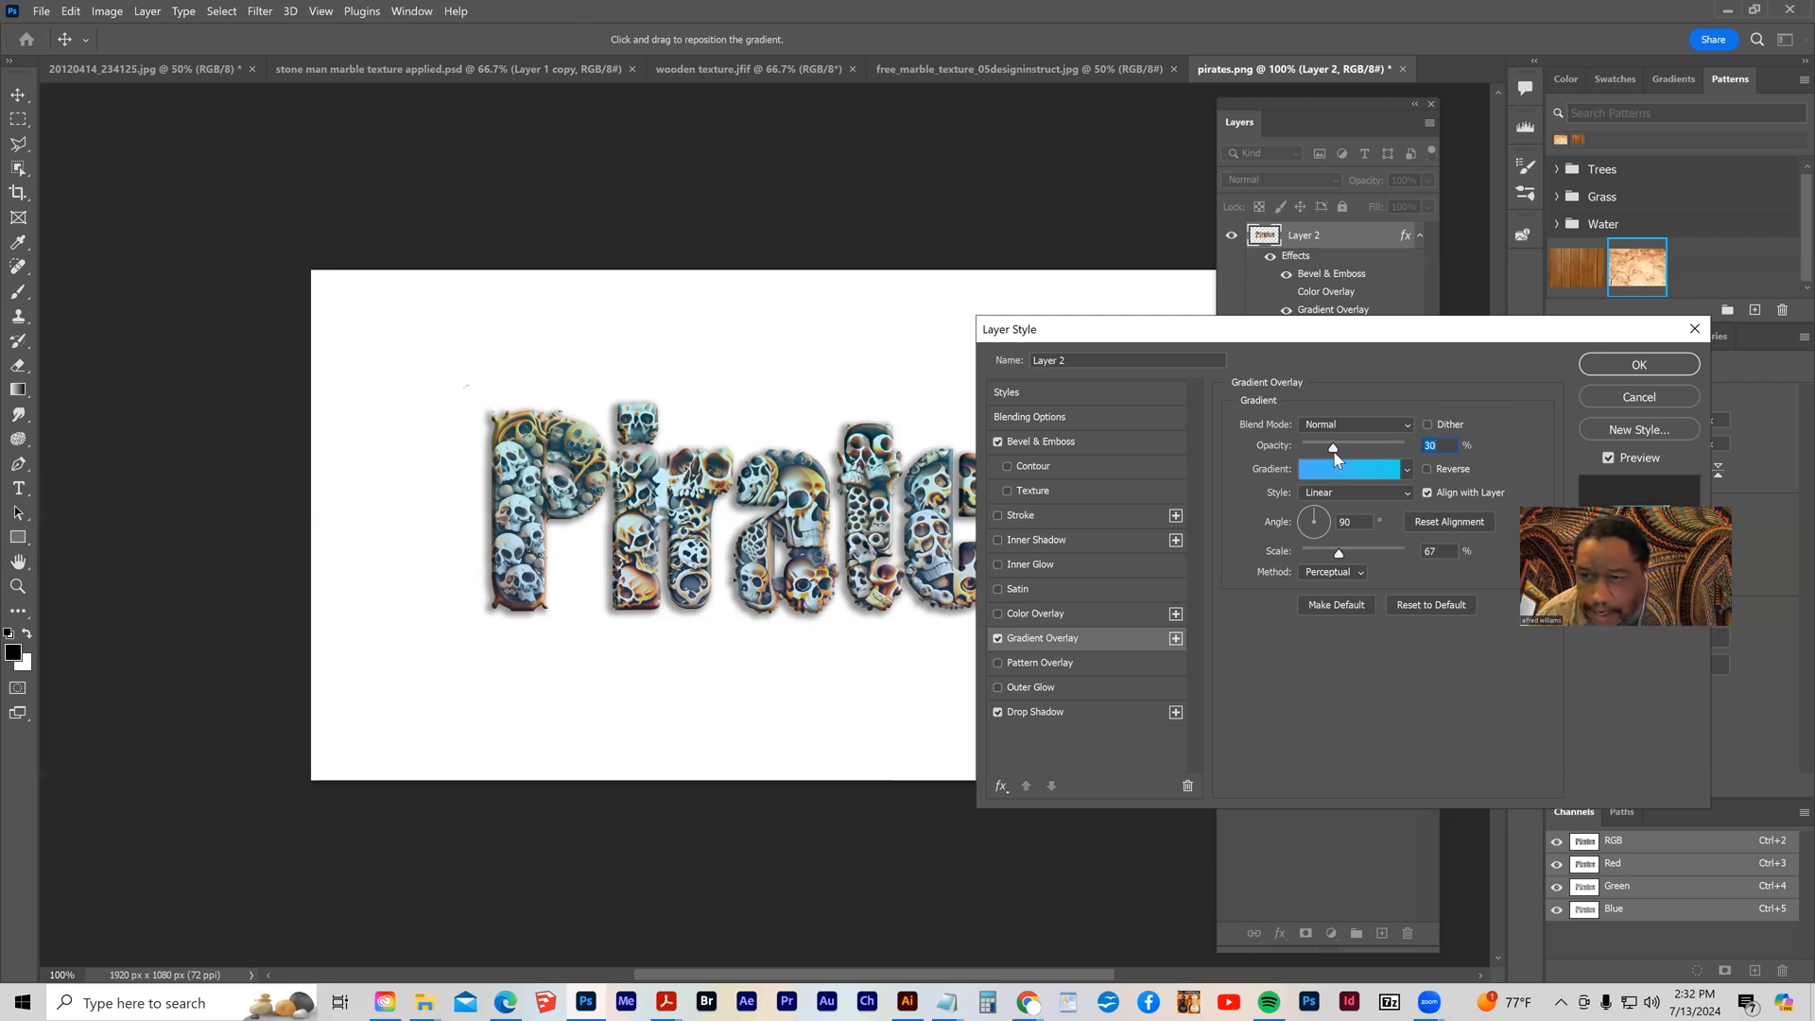
left_click_drag(1326, 342, 1163, 406)
key("Return")
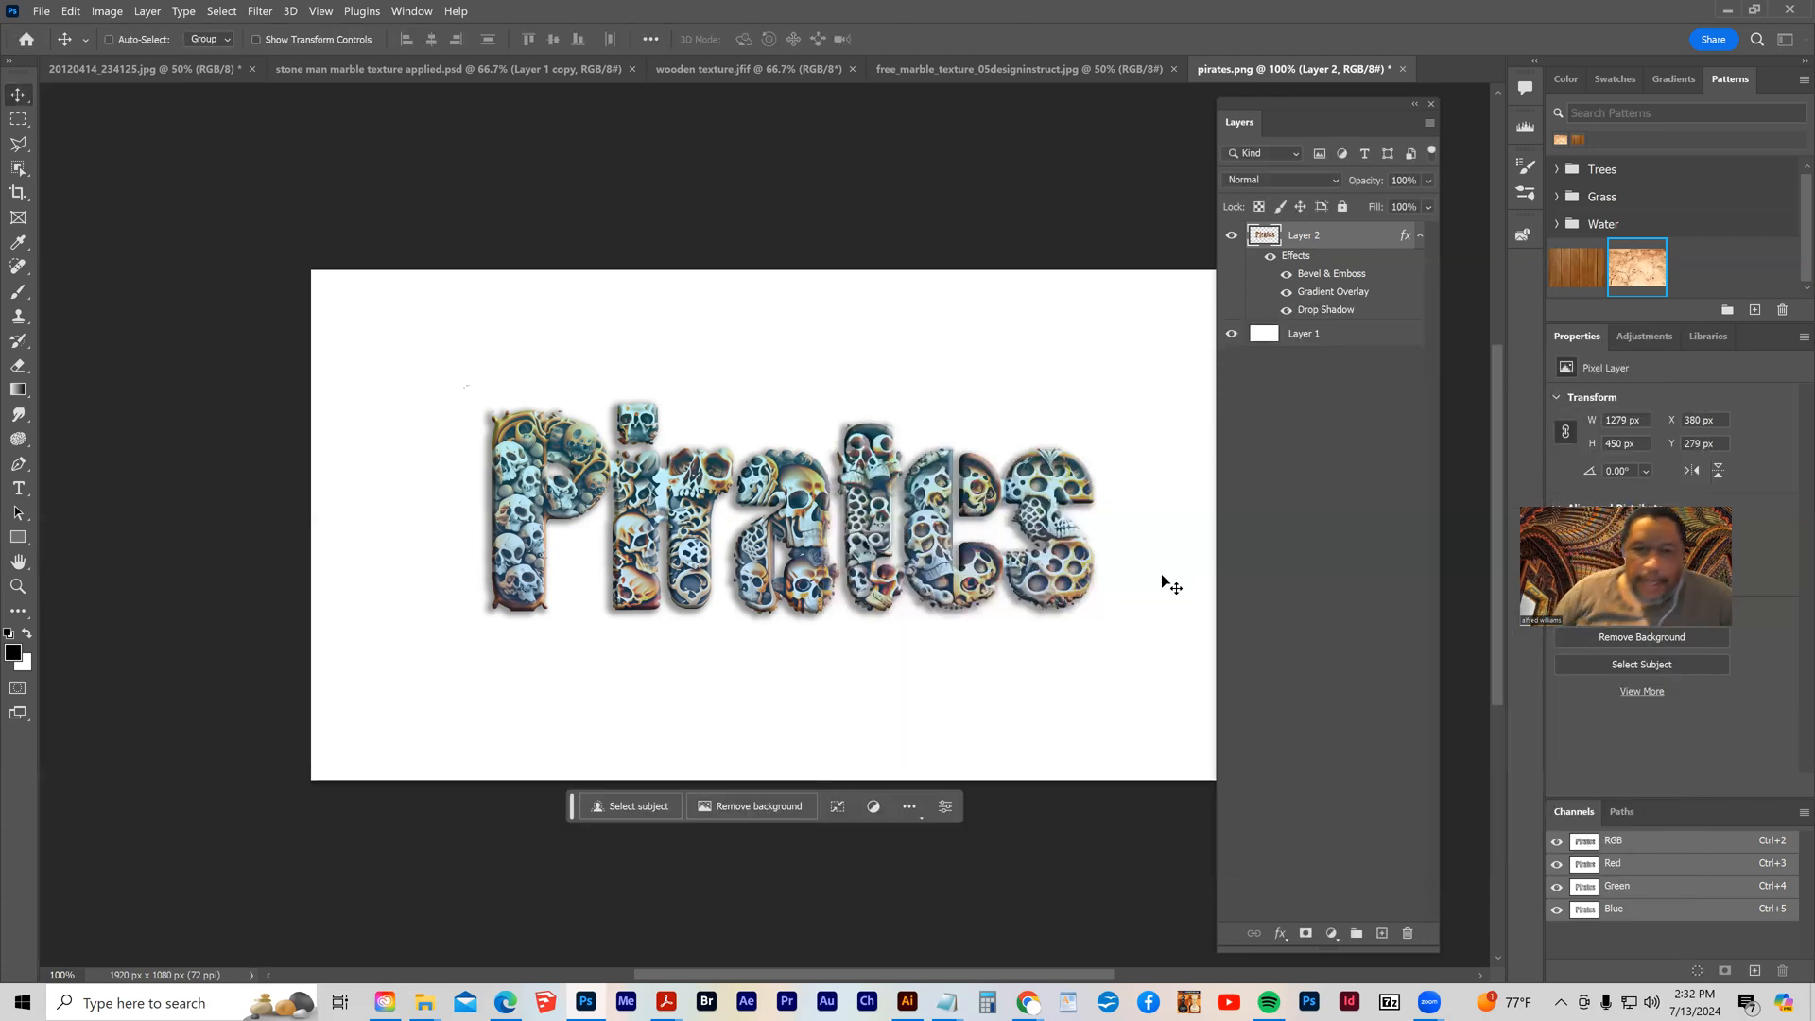